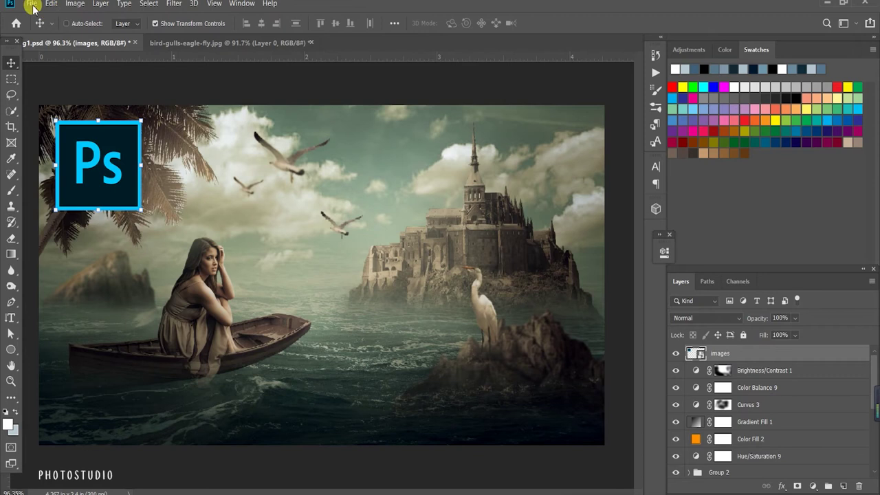
- Create a new 1280×720 document at 300 ppi from the Custom recent preset
key("Escape")
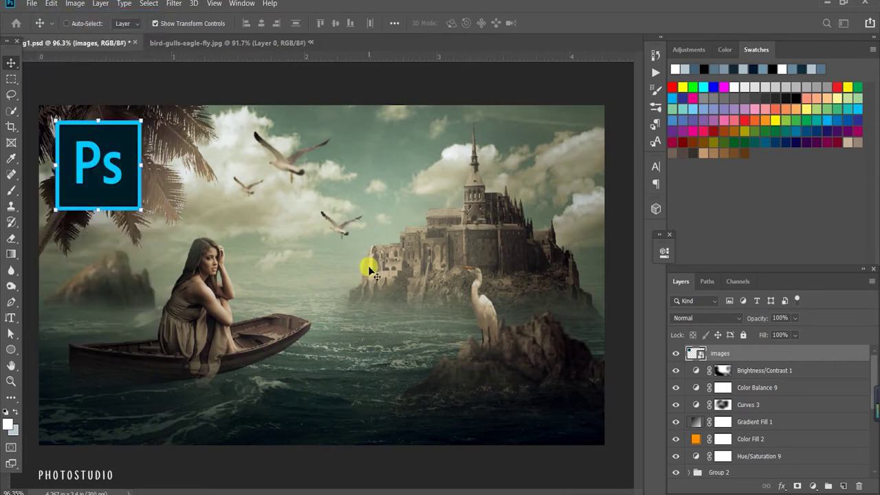
key("ctrl+n")
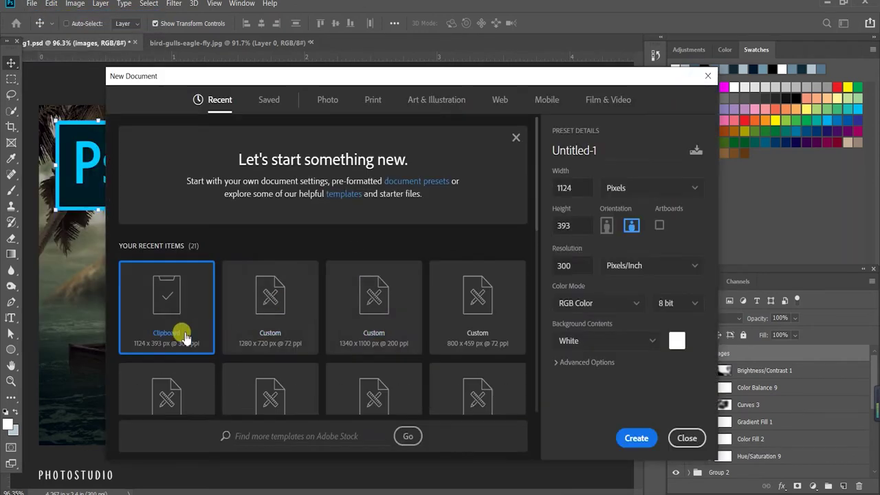
left_click(261, 303)
double_click(571, 266)
type("300")
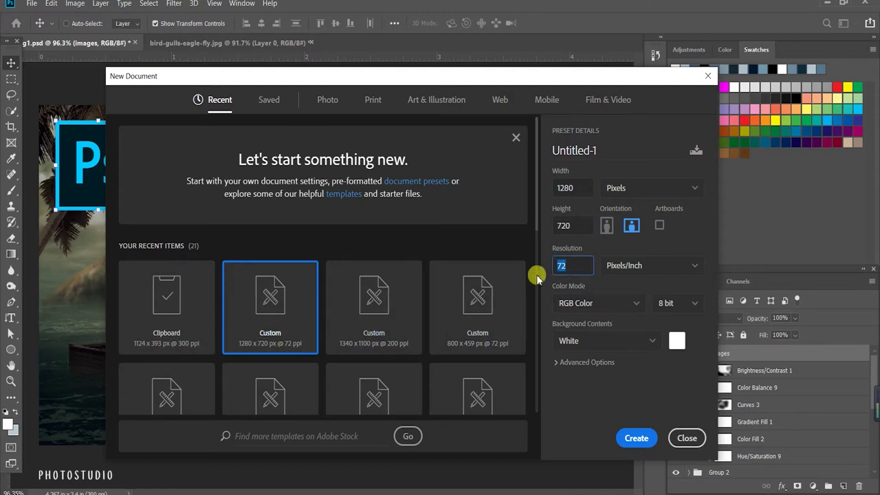
left_click(631, 439)
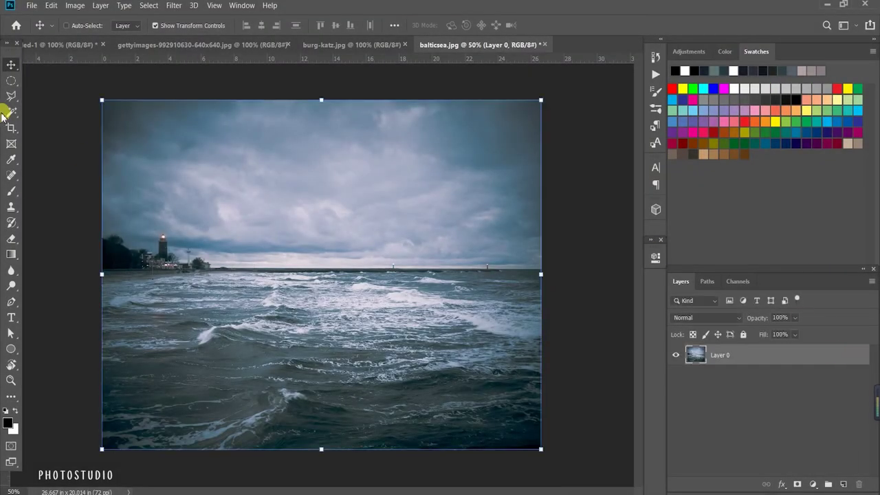
- Polygonal-lasso the sea in balticsea.jpg and drag it into the new document
left_click(11, 97)
left_click(86, 269)
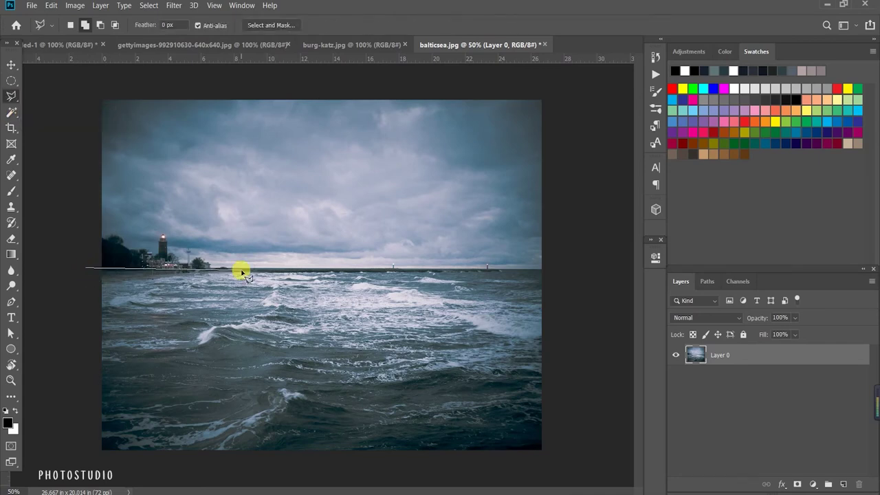
left_click(72, 275)
left_click(552, 274)
left_click(558, 475)
left_click(72, 274)
key("v")
mouse_move(338, 363)
left_mouse_down()
mouse_move(85, 45)
mouse_move(287, 338)
left_mouse_up()
- Scale and position the sea across the lower part of the canvas
key("ctrl+minus")
key("ctrl+t")
left_click_drag(472, 334, 468, 333)
mouse_move(326, 381)
left_mouse_down()
mouse_move(310, 368)
mouse_move(313, 376)
left_mouse_up()
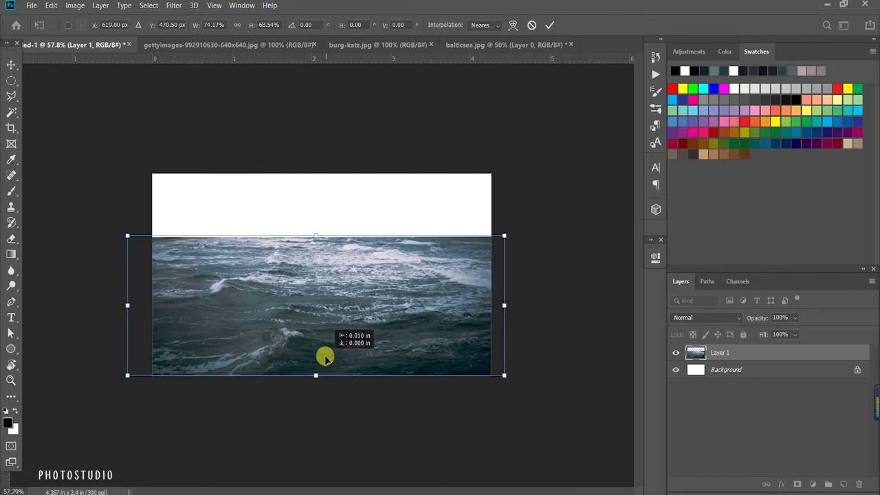
left_click_drag(315, 237, 315, 257)
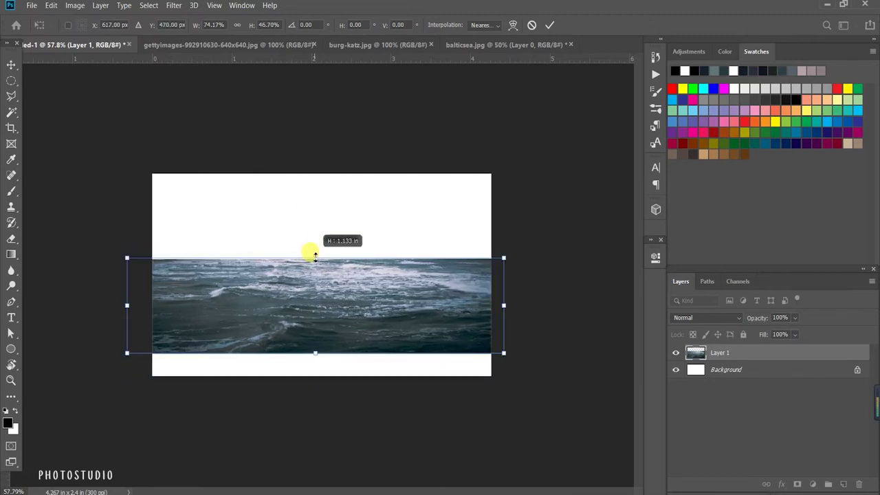
left_click(549, 25)
key("ctrl+t")
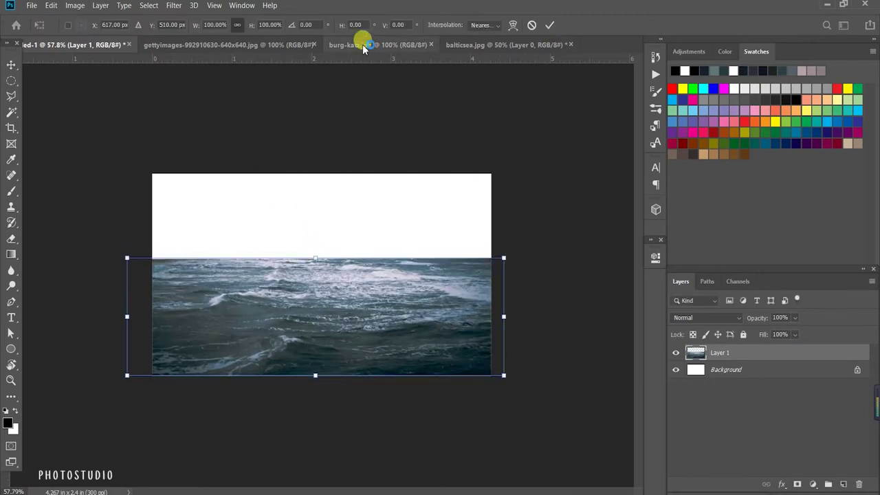
- Close balticsea.jpg without saving and drag the unlocked sky photo into the new document
left_click(571, 44)
left_click(456, 199)
left_click(219, 45)
left_click(859, 350)
left_click_drag(316, 275, 250, 227)
- Enlarge the sky and position it over the upper canvas, keeping it above the sea layer
key("ctrl+t")
left_click_drag(521, 289, 417, 206)
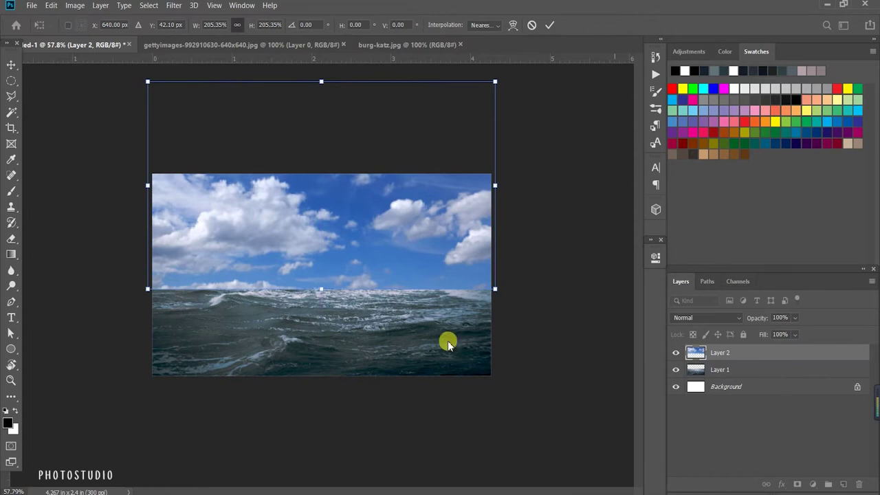
left_click_drag(720, 352, 732, 378)
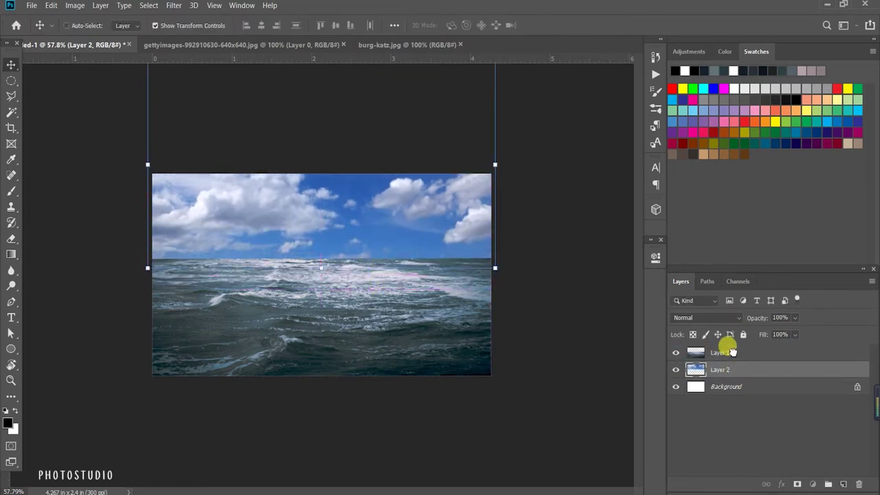
left_click_drag(732, 352, 772, 358)
key("ctrl+t")
left_click_drag(436, 284, 421, 269)
left_click(550, 25)
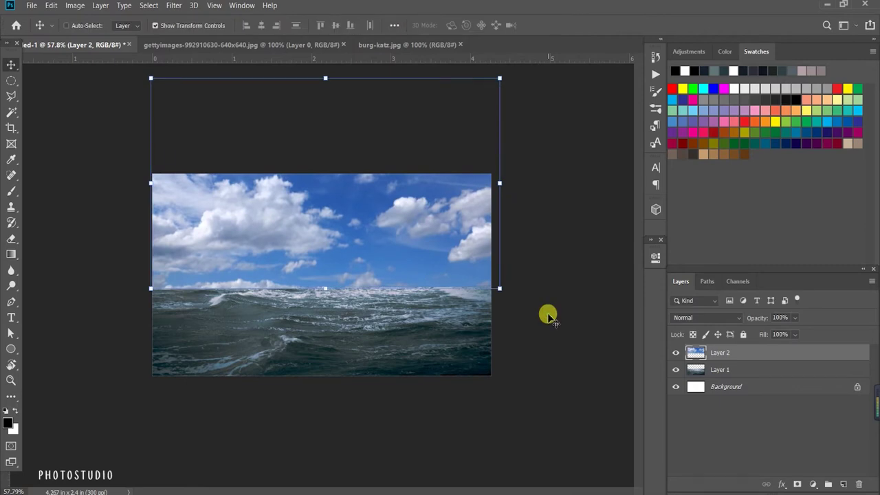
left_click(801, 369)
left_click(797, 484)
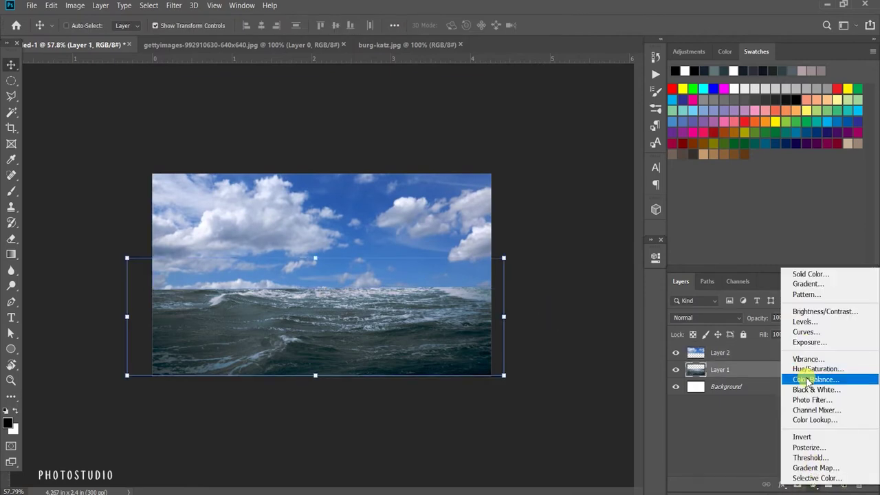
- Clip a Color Balance to the sea, midtones toward blue and shadows slightly toward green
left_click(749, 381)
left_click_drag(543, 320, 537, 319)
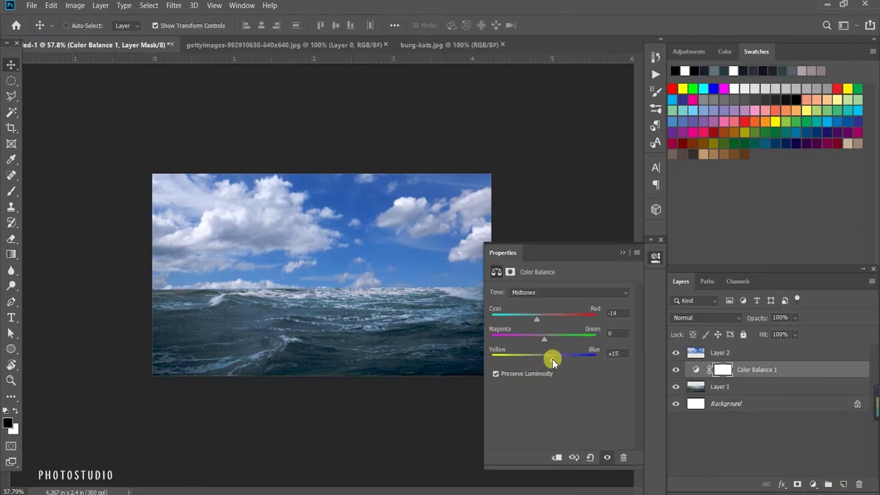
left_click(554, 294)
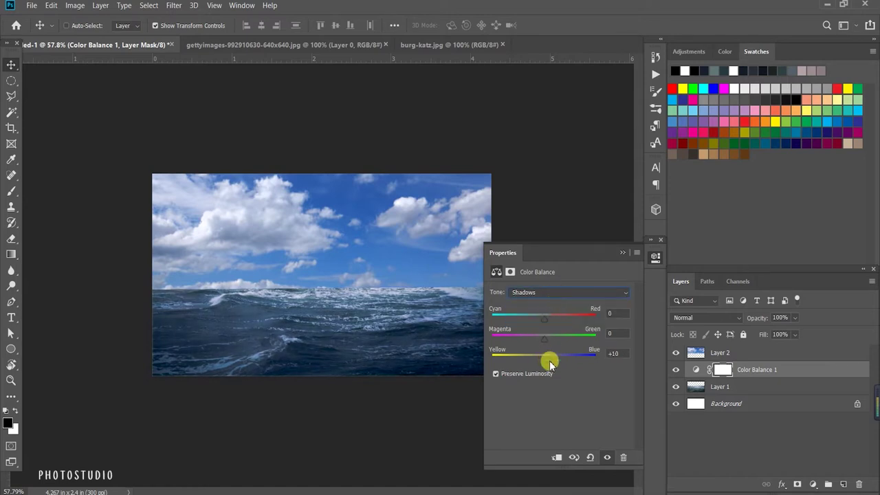
left_click_drag(543, 341, 548, 339)
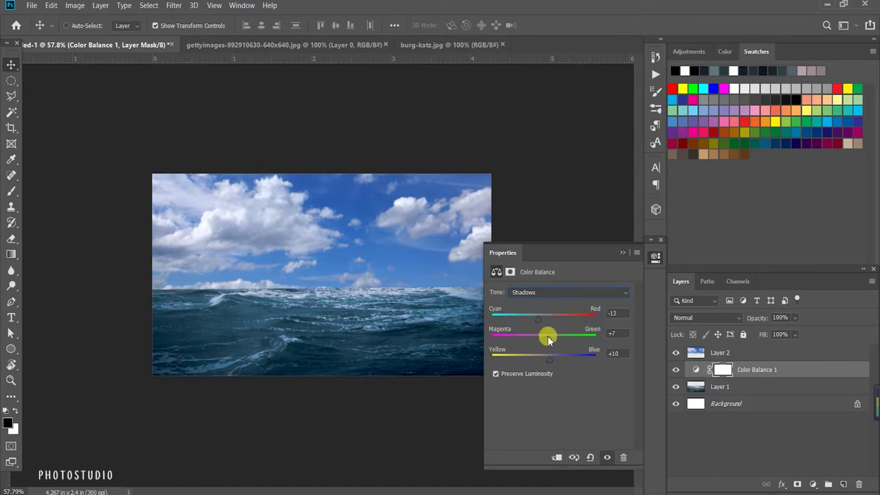
left_click(623, 253)
left_click(676, 353)
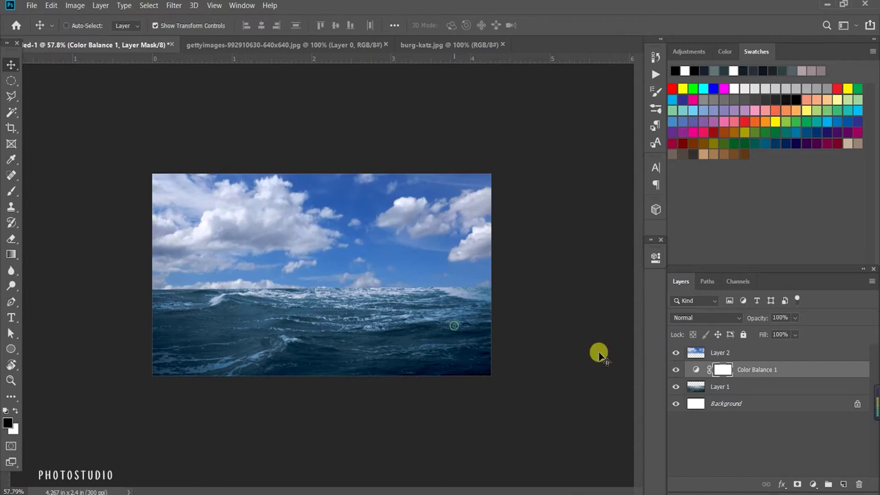
left_click(676, 353)
left_click_drag(753, 370, 757, 378)
left_click(755, 378, "alt")
left_click(676, 353)
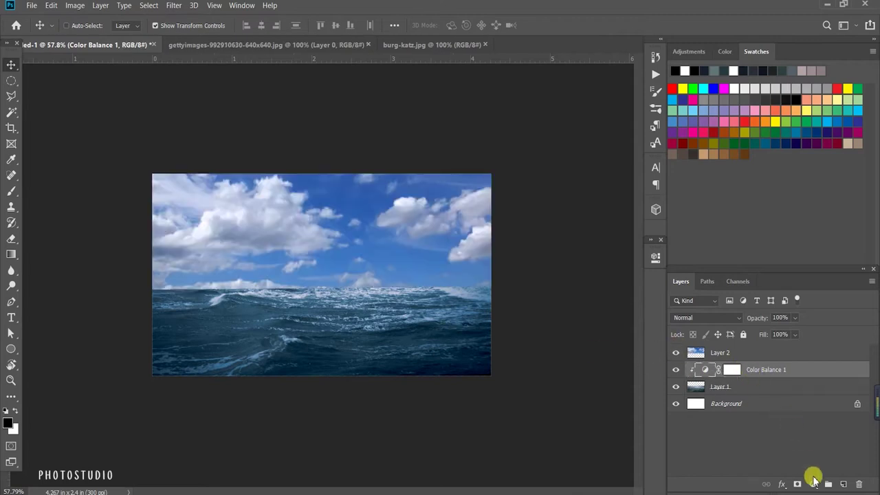
- Clip a second Color Balance to the sky and adjust its cyan–red balance
left_click(813, 484)
left_click(803, 383)
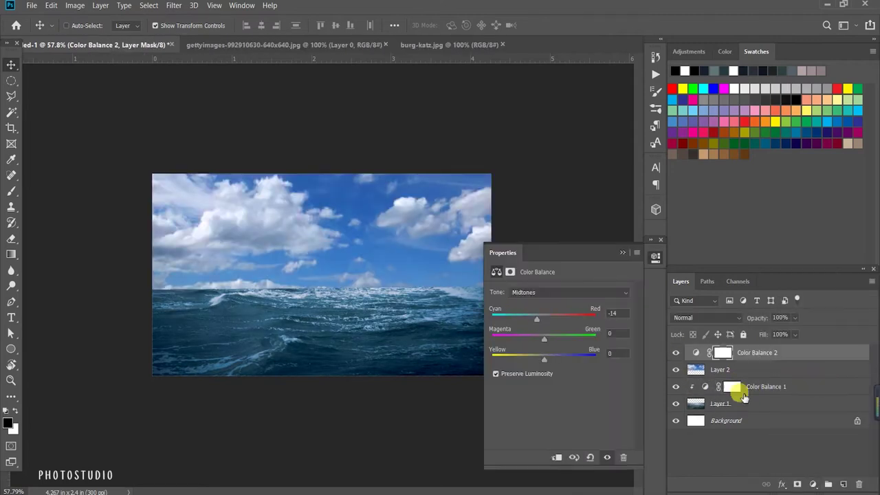
left_click(750, 361, "alt")
left_click(537, 320)
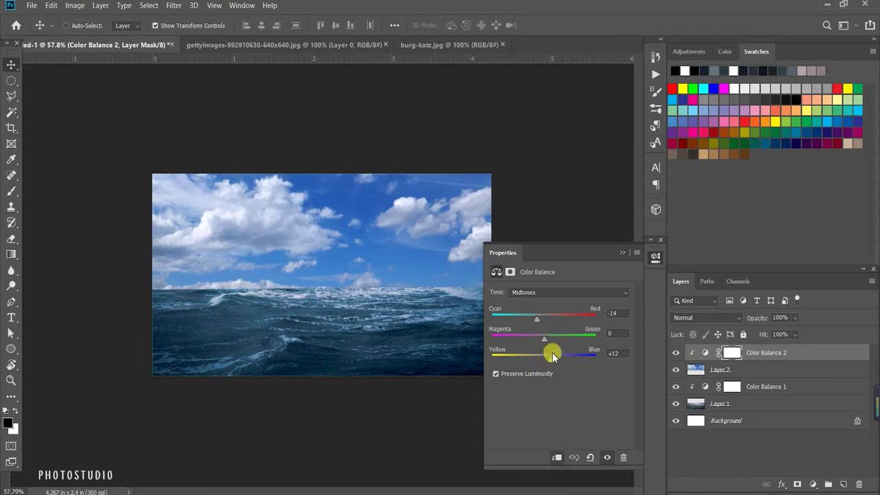
- Clip a Hue/Saturation adjustment to the sky with lowered saturation
left_click(813, 484)
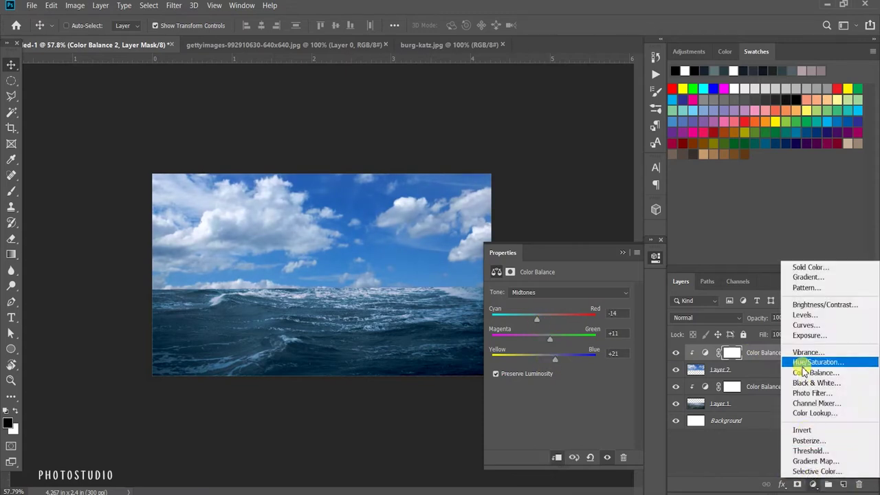
left_click(697, 309)
left_click_drag(559, 363, 538, 363)
left_click(782, 361, "alt")
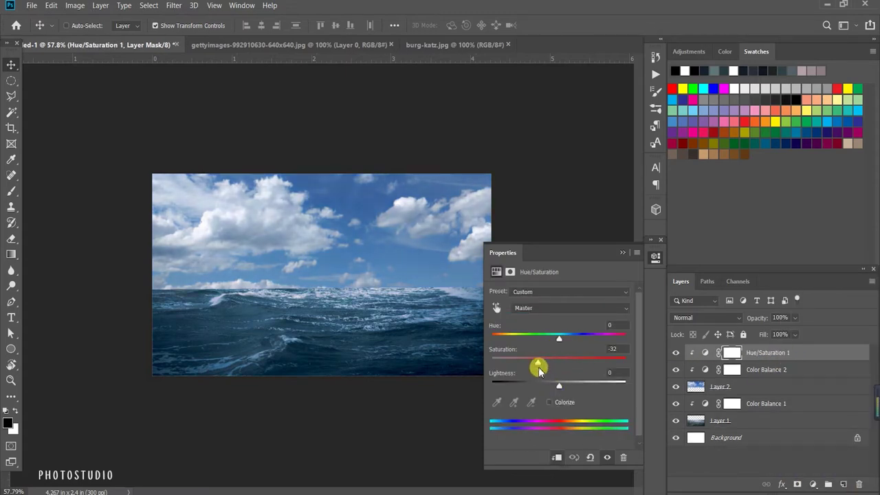
left_click_drag(540, 362, 528, 363)
left_click(622, 253)
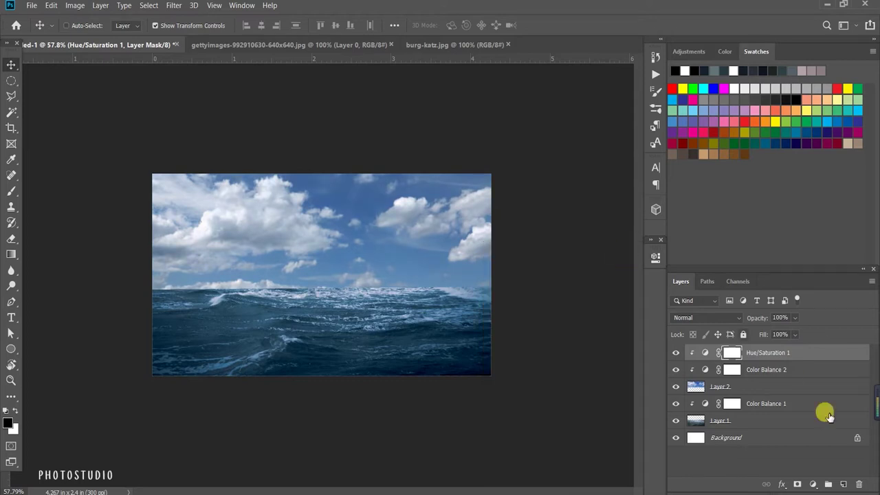
- Retune the sky's Color Balance: midtones toward green, shadows toward cyan and blue
left_click(813, 484)
double_click(705, 369)
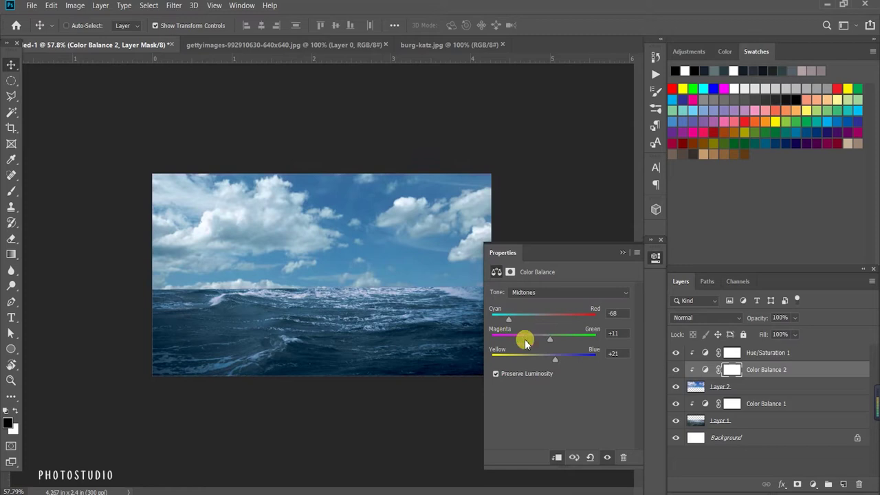
left_click_drag(539, 343, 551, 341)
left_click(554, 292)
left_click(550, 284)
mouse_move(543, 321)
left_mouse_down()
mouse_move(530, 326)
mouse_move(529, 363)
mouse_move(573, 357)
left_mouse_up()
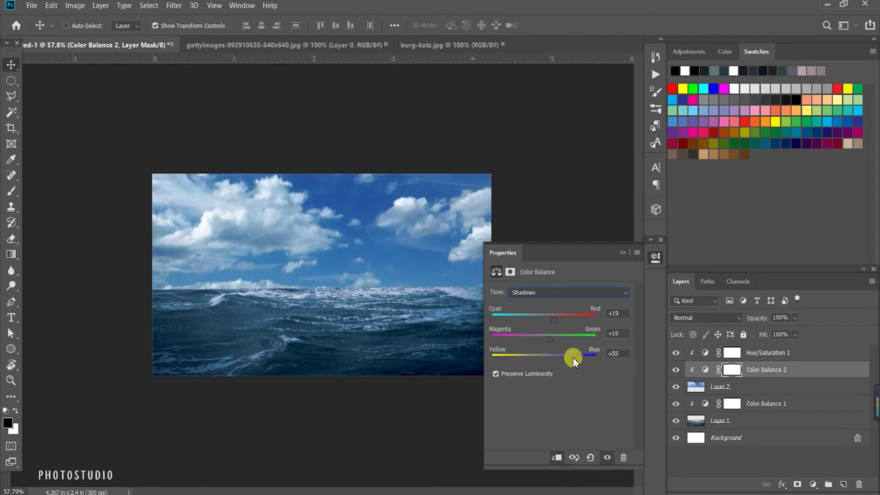
left_click(622, 252)
- Add layer masks to both the sky and sea layers
left_click(719, 389)
left_click(813, 484)
left_click(748, 444)
left_click(797, 484)
left_click(722, 420)
left_click(797, 484)
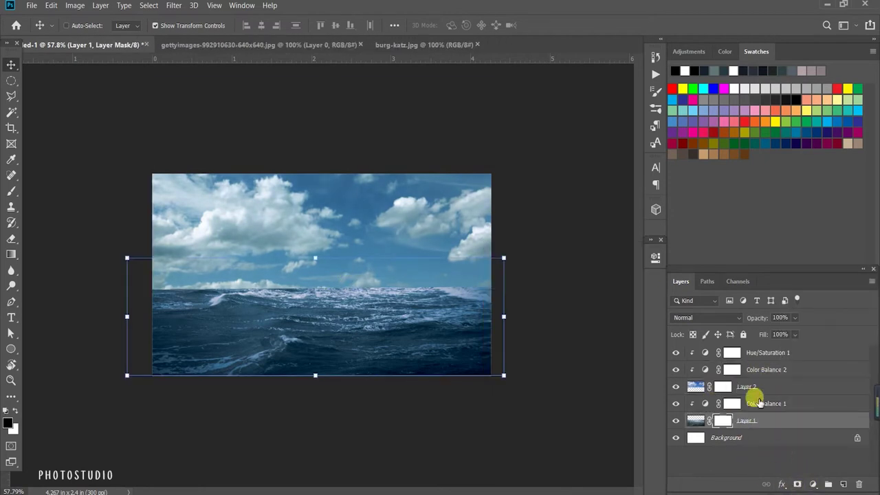
- Brush the sky and sea masks along the horizon into a soft misty band
left_click(723, 386)
key("b")
mouse_move(214, 271)
left_mouse_down()
mouse_move(383, 285)
mouse_move(361, 289)
left_mouse_up()
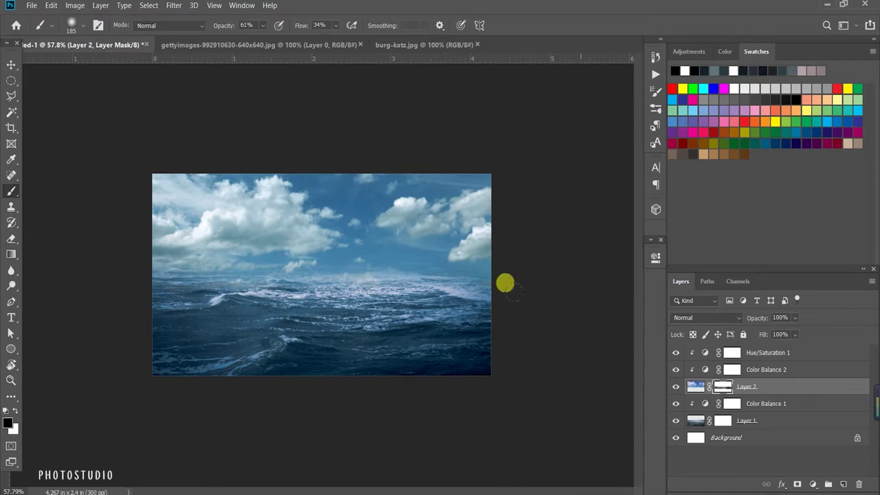
left_click(722, 420)
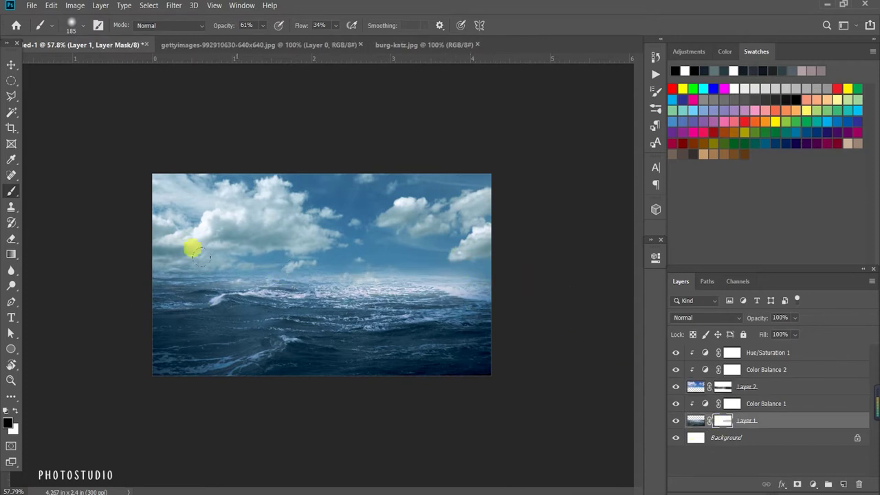
mouse_move(201, 256)
left_mouse_down()
mouse_move(83, 267)
mouse_move(403, 275)
mouse_move(297, 264)
mouse_move(184, 286)
mouse_move(465, 255)
mouse_move(141, 255)
mouse_move(293, 265)
left_mouse_up()
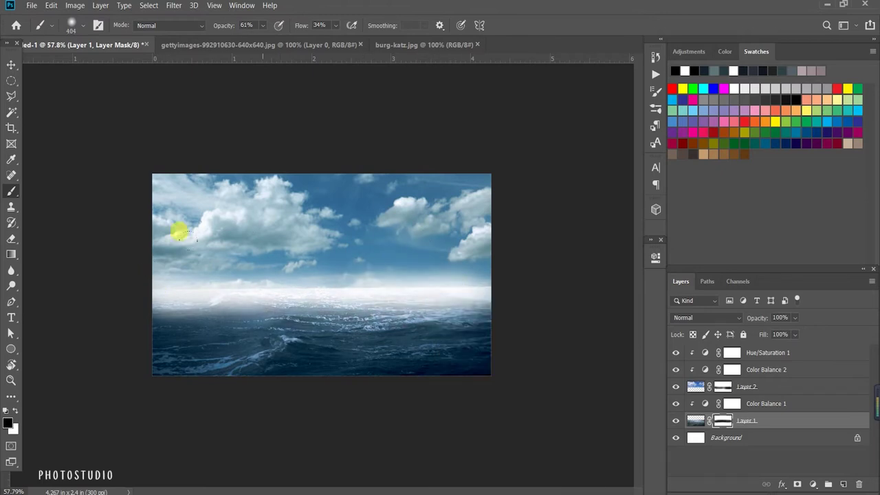
left_click(723, 387)
mouse_move(387, 249)
left_mouse_down()
mouse_move(134, 258)
mouse_move(354, 289)
mouse_move(138, 254)
mouse_move(463, 253)
left_mouse_up()
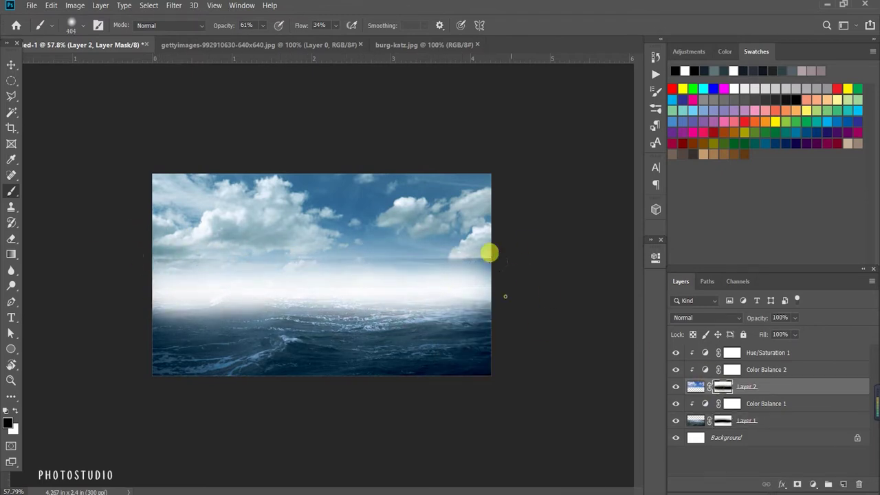
- Add a Solid Color fill layer above Background, sampling its colour from the canvas
left_click(722, 421)
left_click(735, 436)
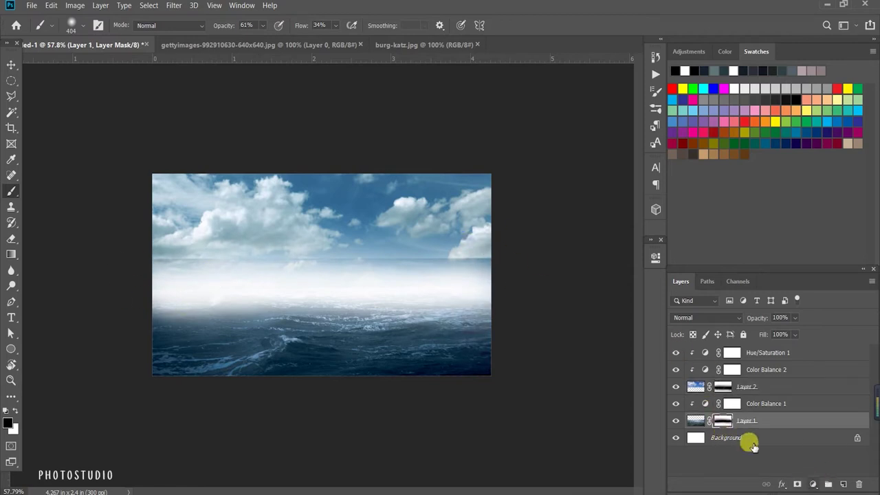
left_click(812, 484)
left_click(798, 273)
mouse_move(413, 269)
left_mouse_down()
mouse_move(354, 295)
mouse_move(353, 282)
mouse_move(353, 291)
mouse_move(528, 227)
left_mouse_up()
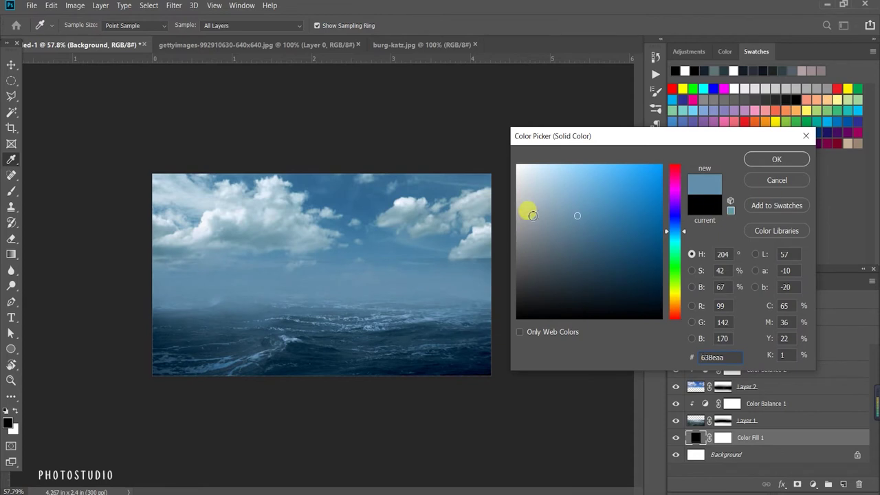
- Confirm the #638eaa fill colour and set a 34% opacity brush on Layer 2's mask
left_click(766, 158)
key("b")
scroll(262, 202, "up", 2)
left_click(723, 385)
left_click_drag(223, 25, 206, 26)
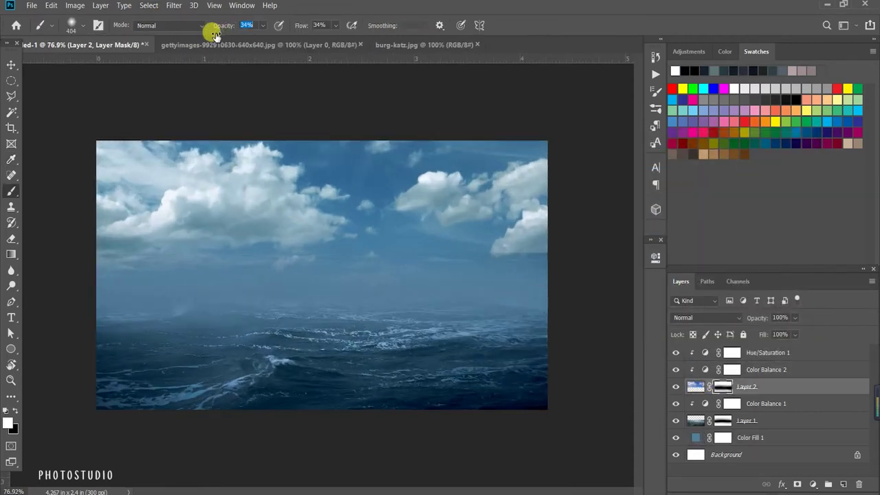
- Target Layer 1's mask with white as the painting colour
left_click(723, 420)
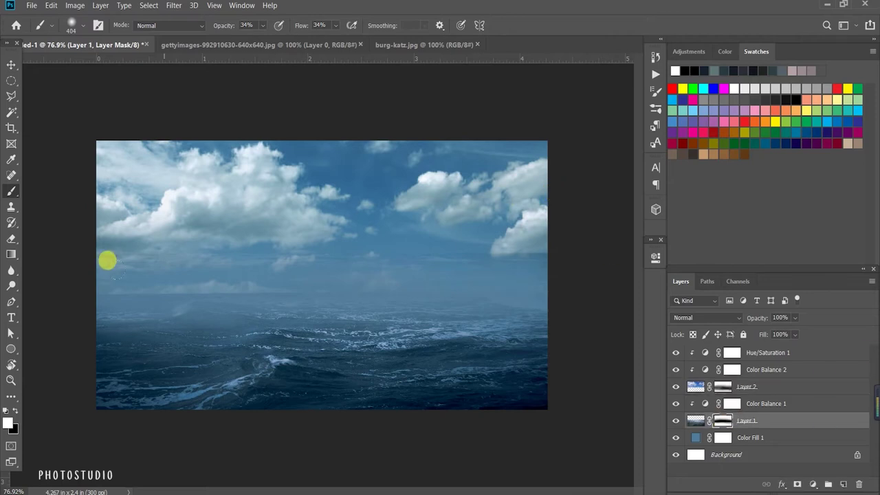
key("x")
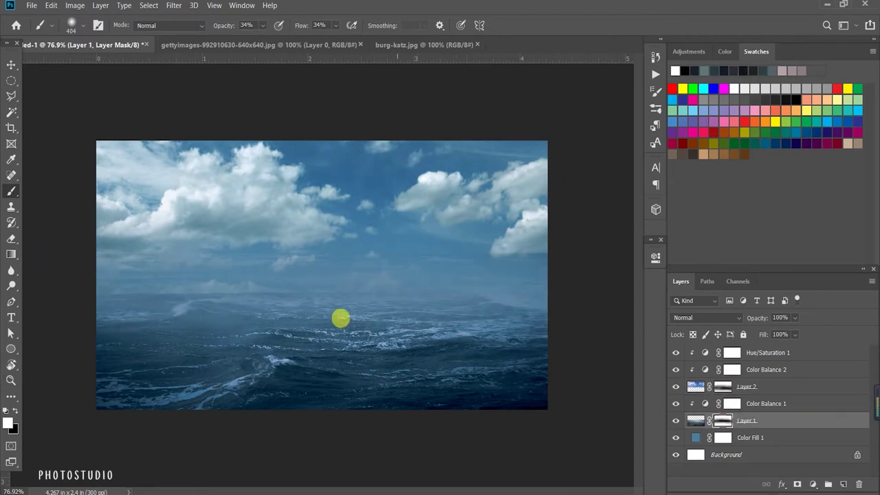
scroll(447, 336, "down", 2)
scroll(402, 209, "up", 3)
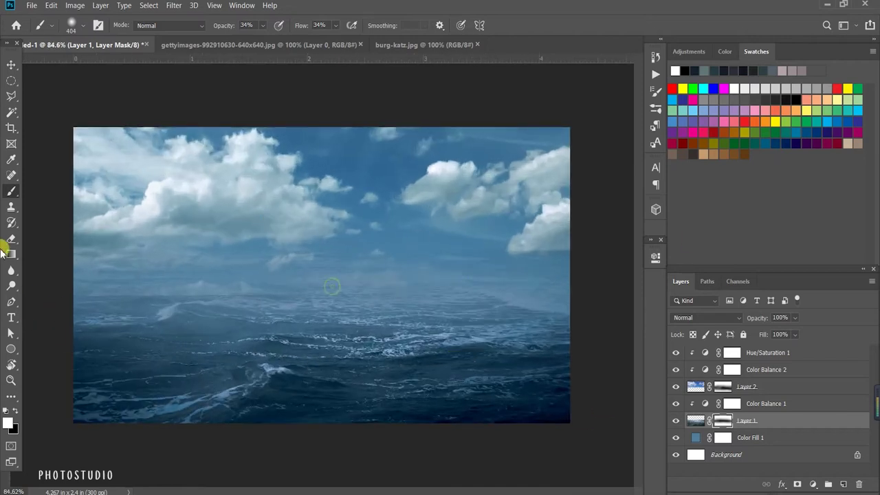
scroll(71, 305, "down", 2)
scroll(41, 207, "up", 3)
left_click(11, 64)
scroll(468, 385, "down", 2)
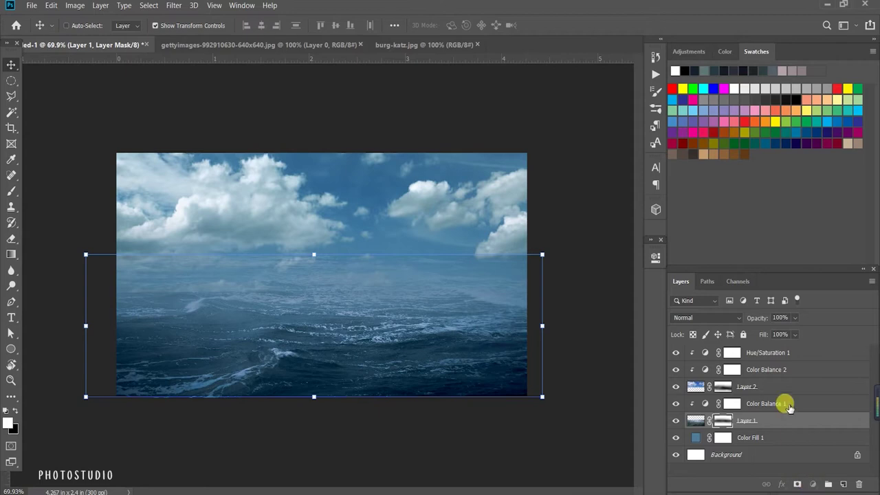
- Add an unclipped Hue/Saturation 2 layer with saturation at -33 for the whole scene
left_click(782, 404)
left_click(781, 352)
left_click(813, 484)
left_click(804, 372)
left_click_drag(559, 358, 546, 364)
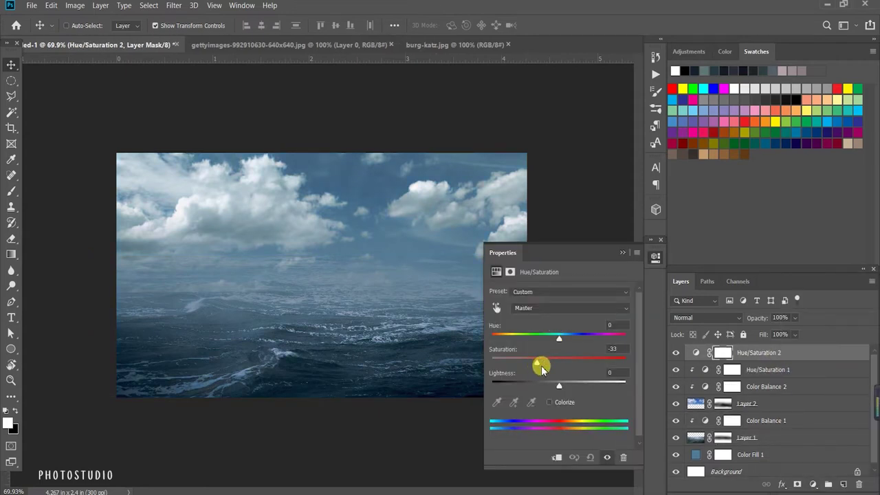
scroll(502, 319, "up", 2)
scroll(434, 305, "down", 1)
- Target Layer 2's mask with the Brush, then add and undo a Black & White adjustment
left_click(748, 439)
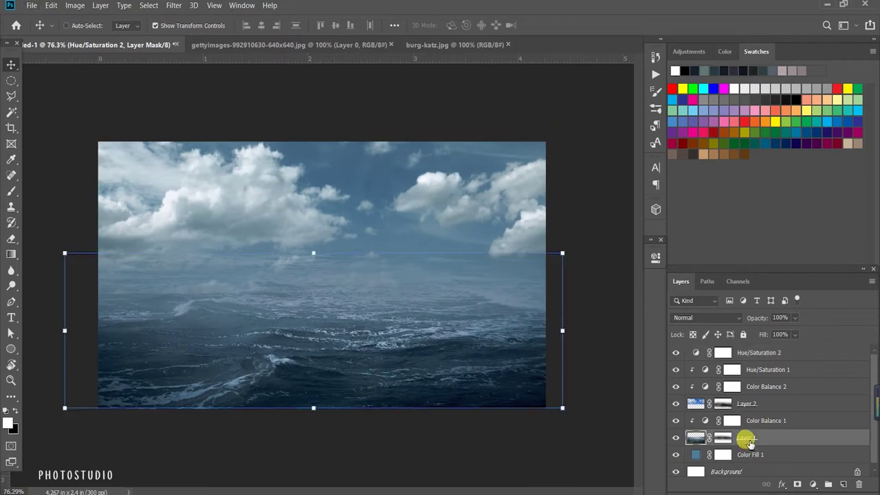
left_click(179, 268)
left_click(723, 403)
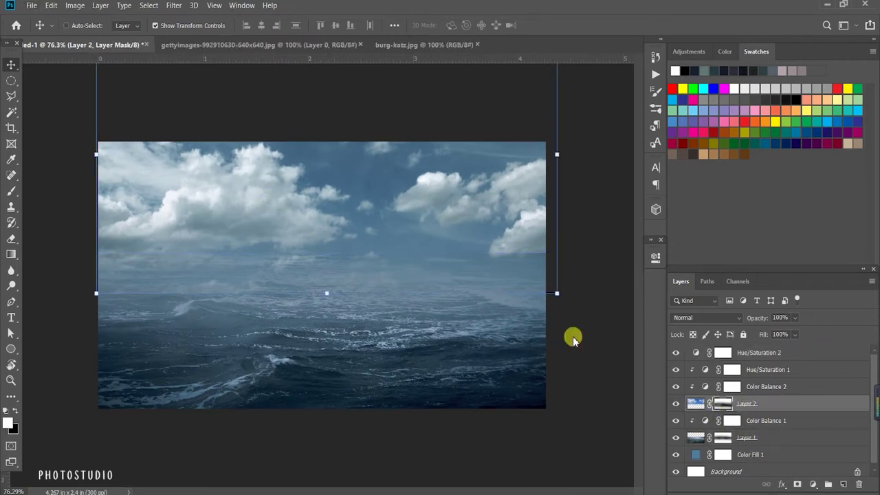
key("b")
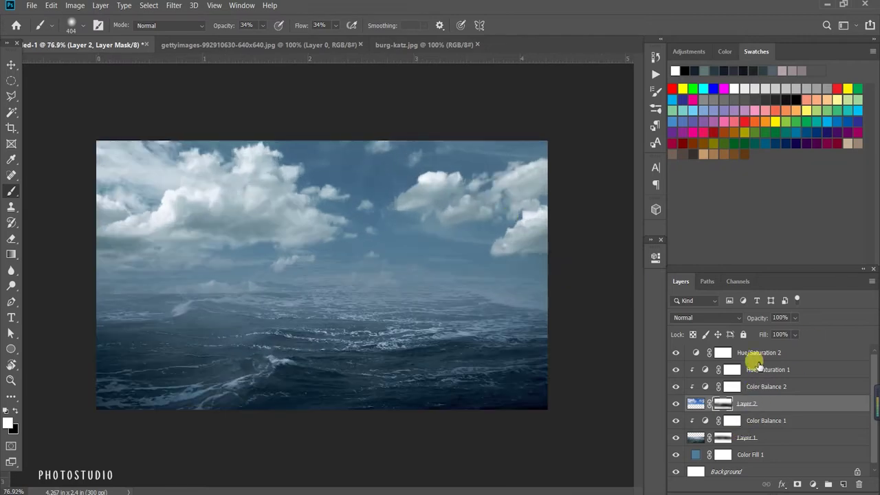
left_click(757, 361)
left_click(813, 484)
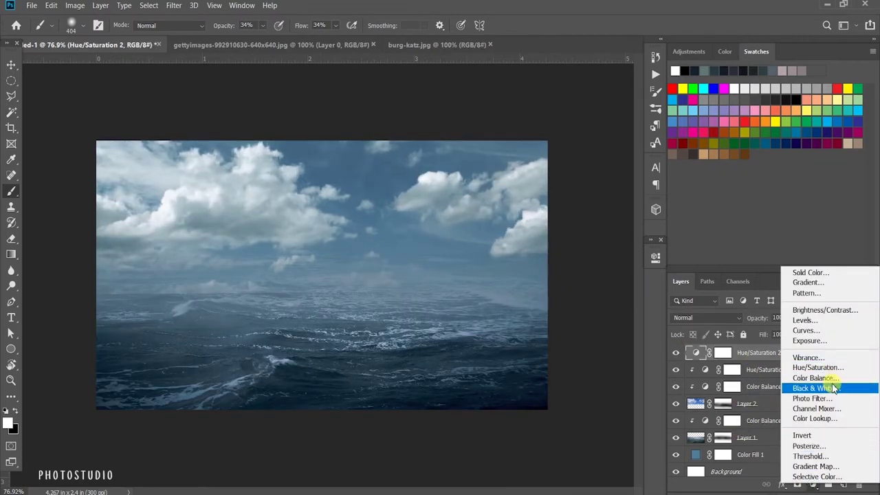
left_click(834, 389)
key("ctrl+z")
- Add a Color Balance adjustment nudging the midtone yellow–blue balance
left_click(813, 484)
left_click(813, 379)
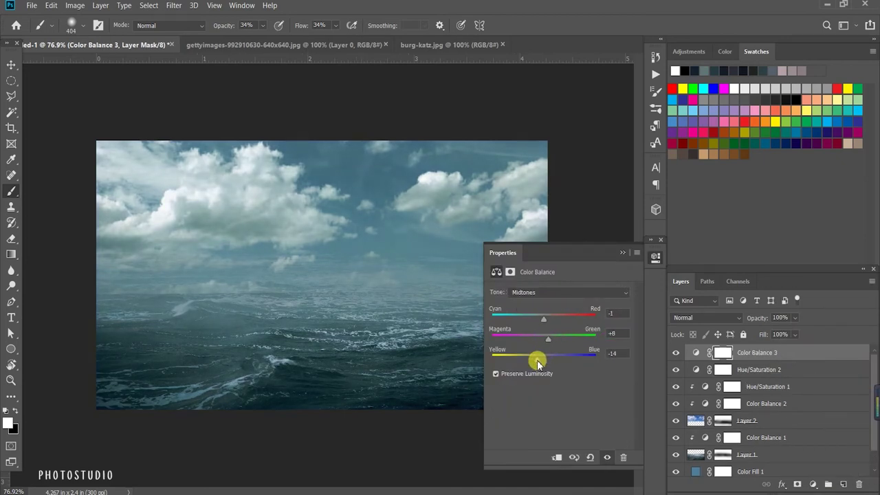
left_click_drag(536, 365, 534, 362)
left_click(623, 253)
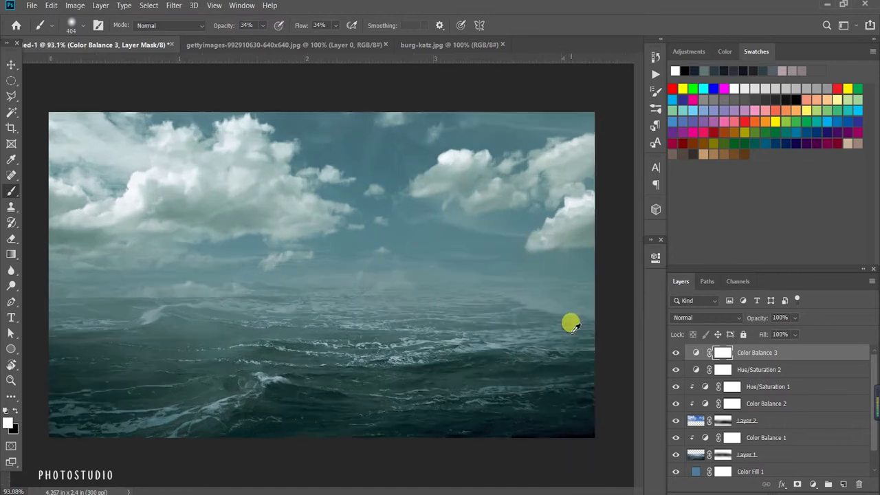
scroll(725, 406, "down", 1)
left_click(765, 430)
scroll(757, 423, "up", 1)
left_click(707, 407)
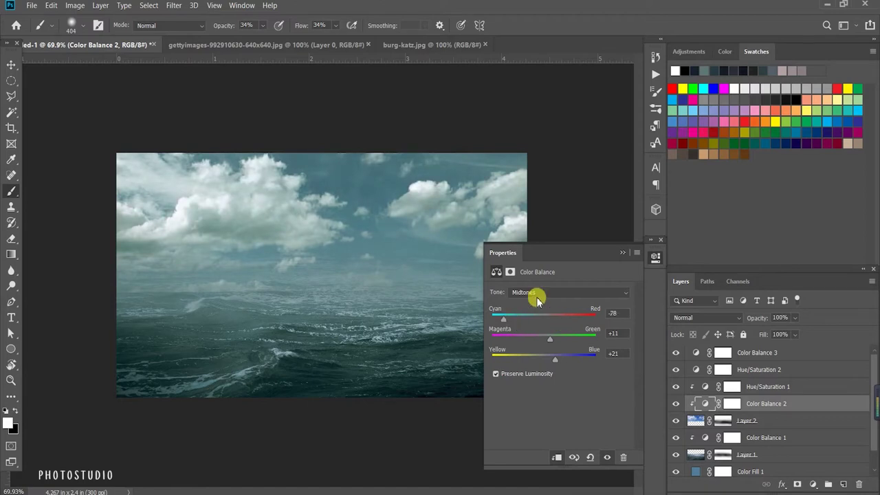
left_click(623, 253)
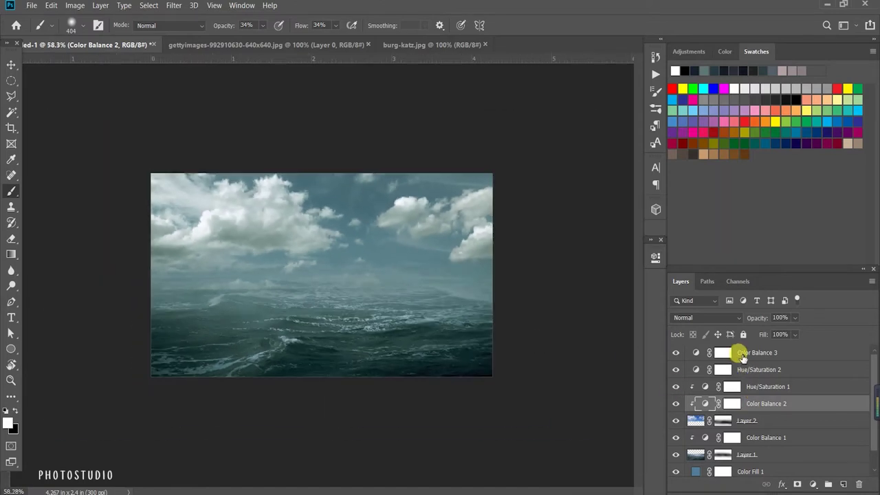
- Compare and delete Color Balance 3, then add an empty Layer 3 on top
left_click(696, 352)
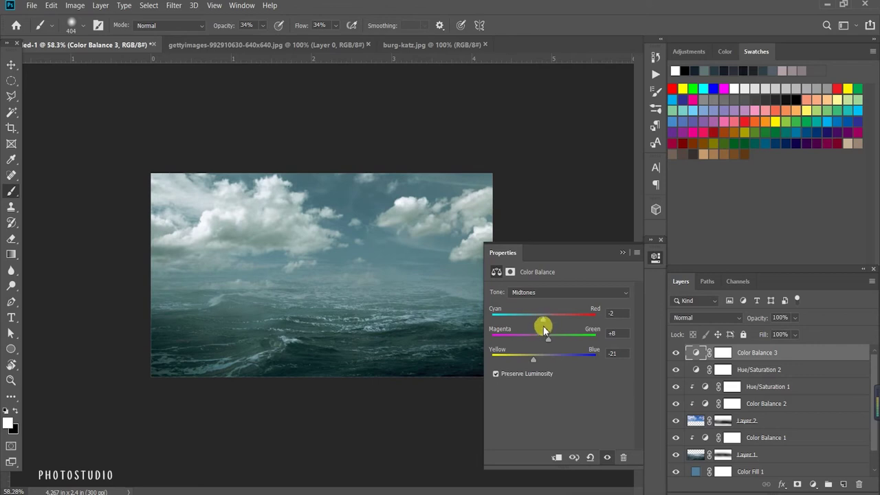
left_click(678, 353)
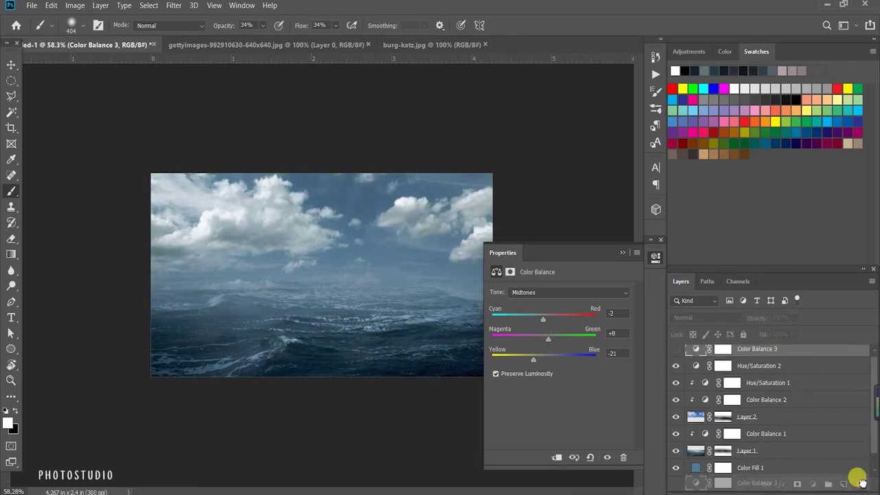
left_click_drag(691, 352, 859, 484)
left_click(624, 252)
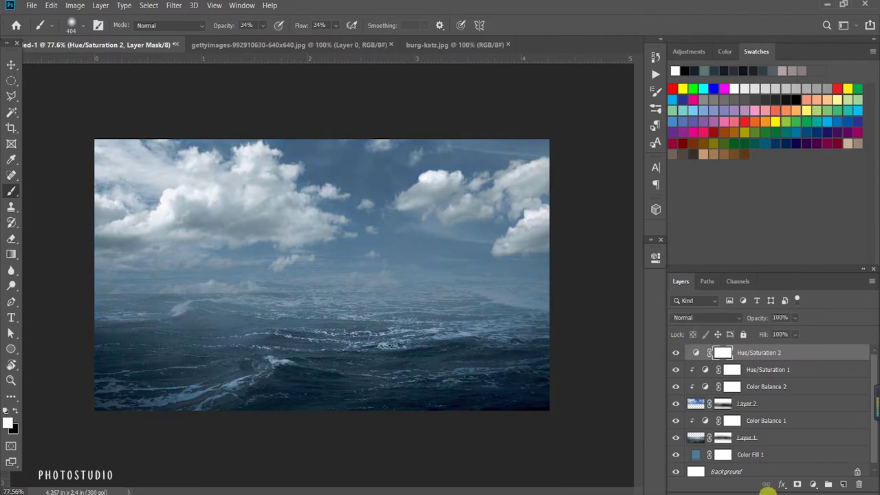
left_click(844, 484)
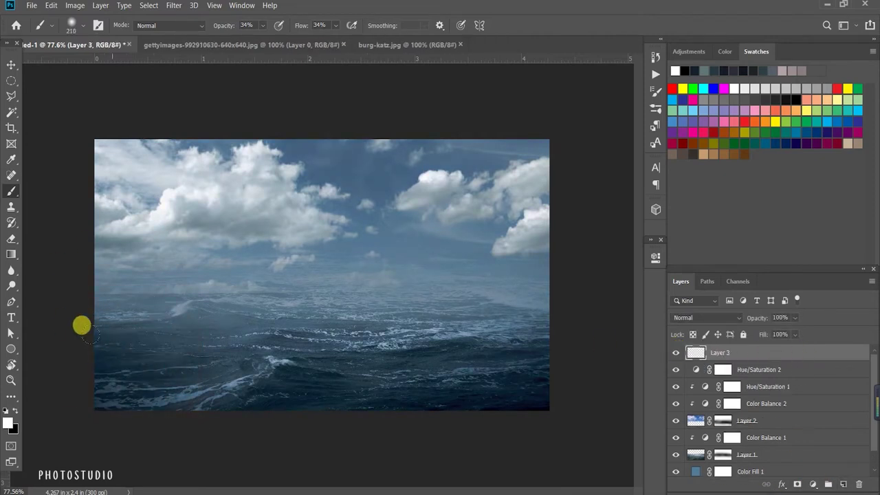
- Paint soft black strokes over the lower sea on Layer 3
key("x")
mouse_move(83, 385)
left_mouse_down()
mouse_move(541, 334)
mouse_move(9, 344)
left_mouse_up()
left_click_drag(599, 346, 197, 363)
left_click_drag(157, 328, 339, 357)
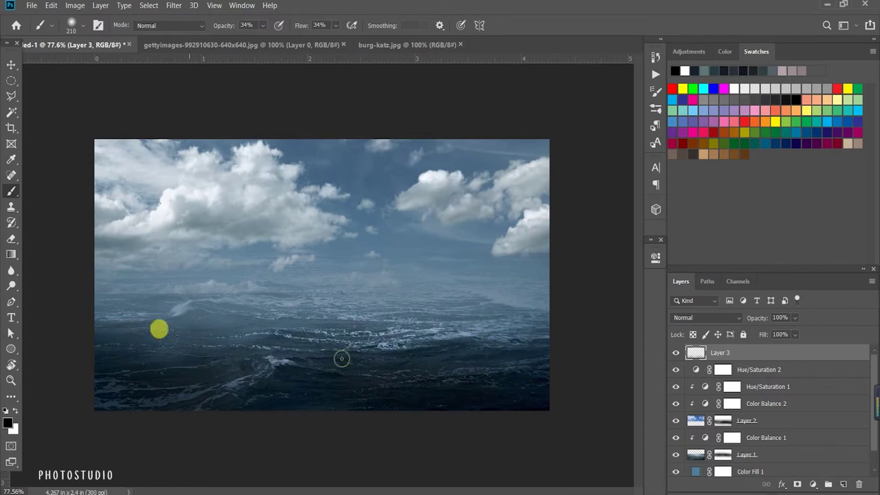
- Set Layer 3 to 42% opacity and add an empty Layer 4 with white foreground
left_click_drag(797, 328, 776, 334)
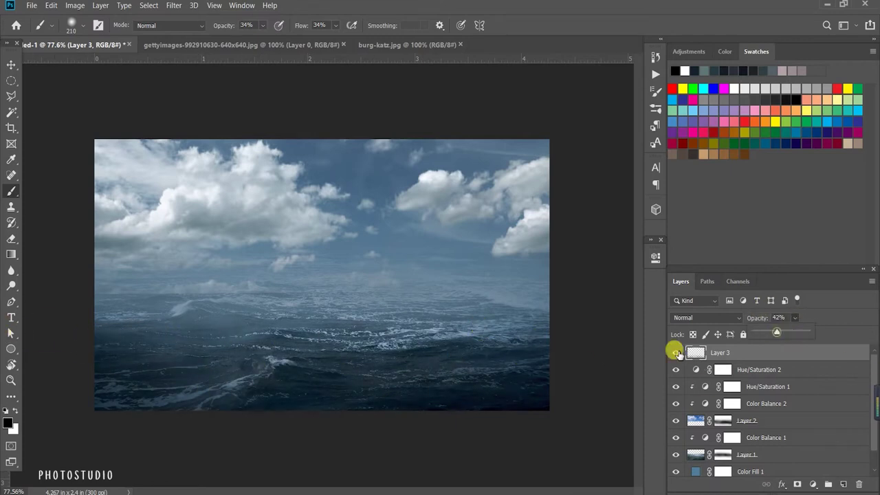
left_click_drag(224, 27, 90, 236)
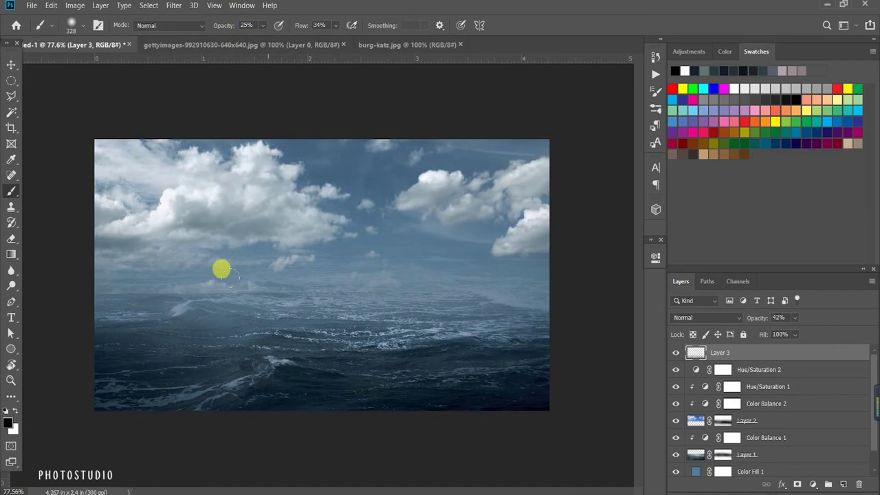
left_click(676, 352)
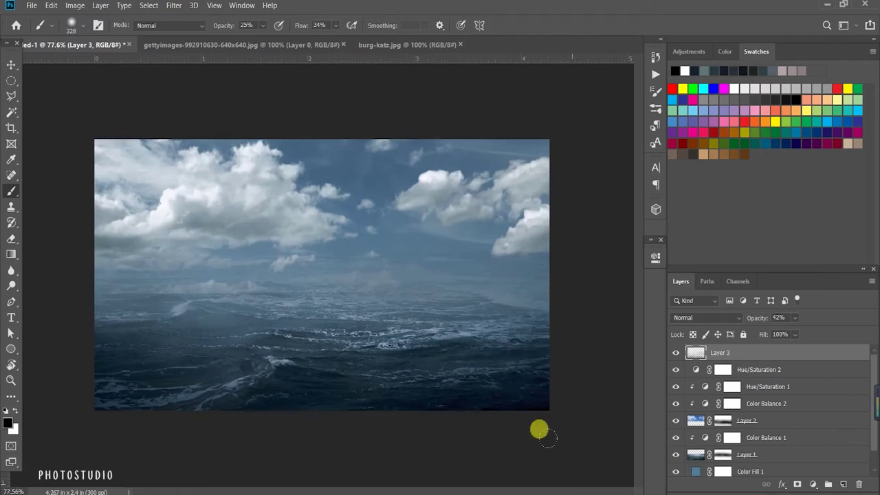
key("x")
left_click(843, 484)
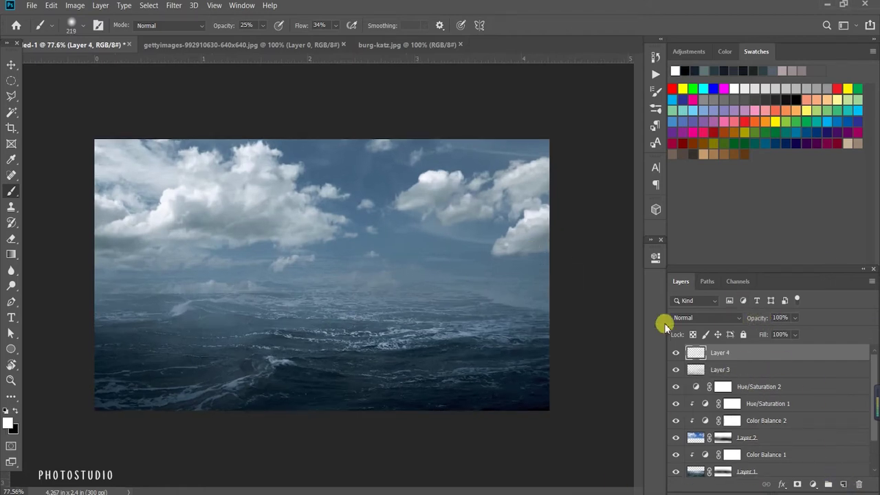
- Enlarge the brush, set Layer 4 opacity to 82%, and open Hue/Saturation 1's settings
right_click(90, 233)
key("Return")
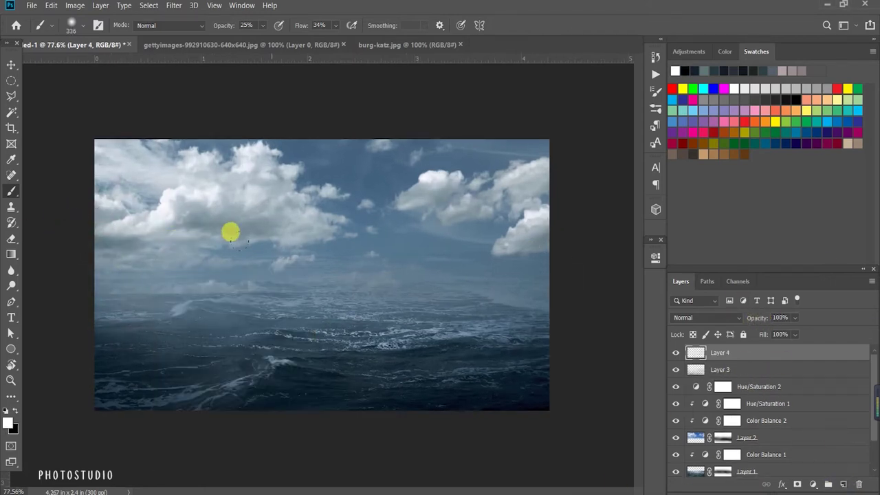
key("ctrl+plus")
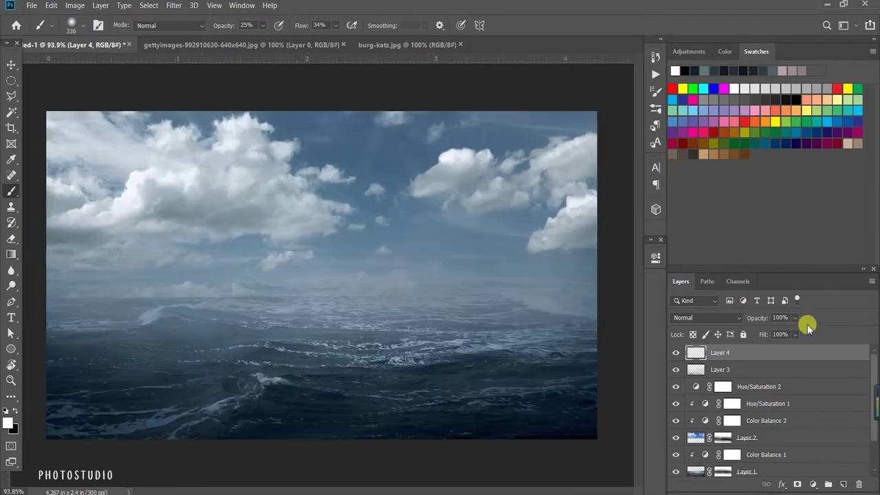
scroll(344, 289, "down", 2)
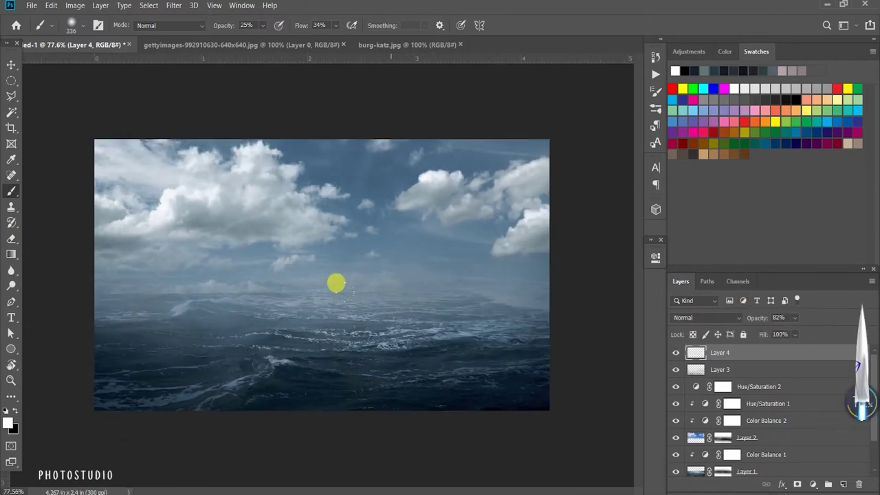
scroll(344, 289, "up", 1)
left_click(12, 65)
double_click(732, 404)
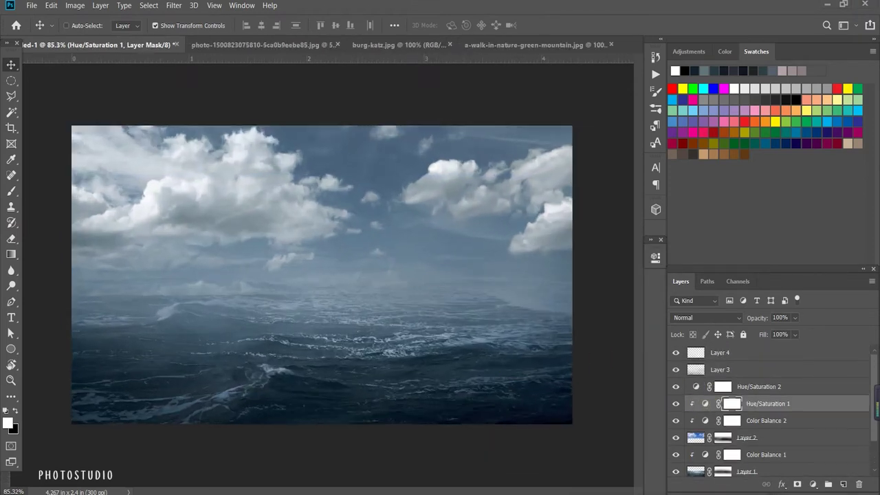
- Select all the scene layers and link them together
left_click(752, 464, "shift")
right_click(753, 473)
left_click(648, 231)
scroll(762, 432, "down", 2)
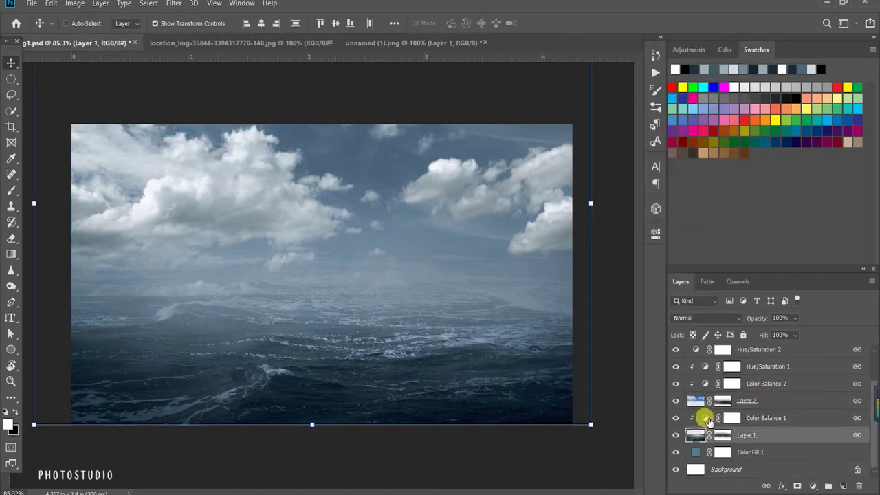
- Shift Color Balance 1's midtones slightly toward green
double_click(706, 418)
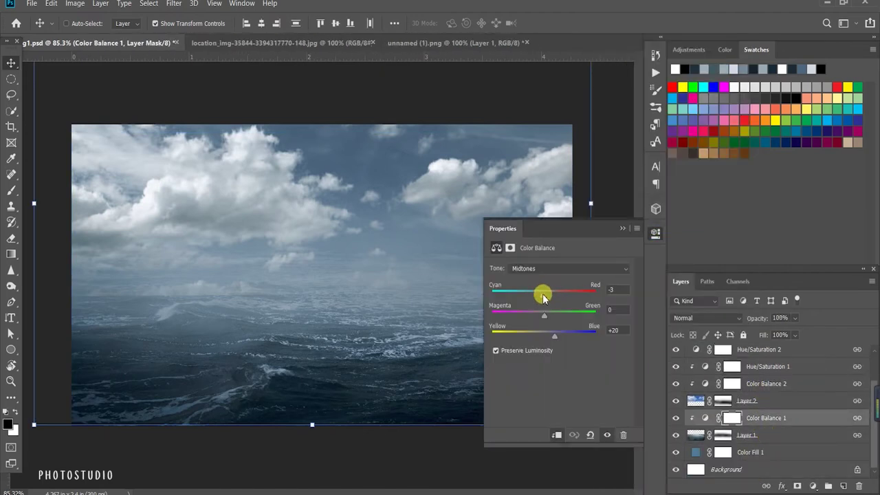
left_click_drag(543, 314, 548, 315)
left_click(622, 229)
scroll(701, 372, "up", 2)
- Review Hue/Saturation 2's settings, then delete that adjustment layer
left_click(698, 413)
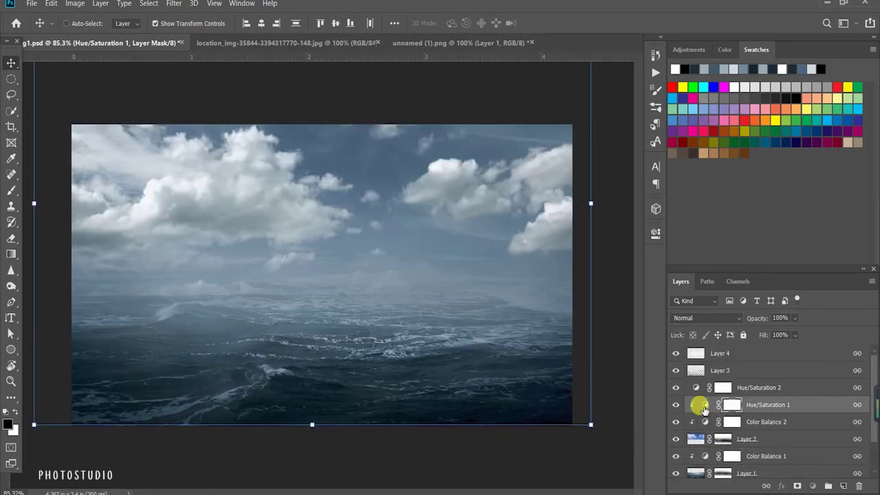
left_click(702, 392)
double_click(692, 391)
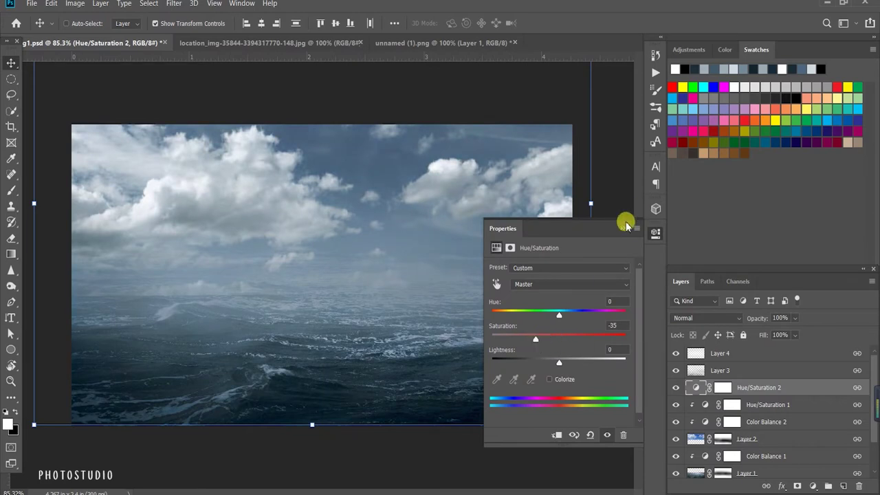
left_click(623, 228)
left_click_drag(693, 387, 859, 489)
- Check the Hue/Saturation 1 and Color Balance 2 settings
double_click(705, 387)
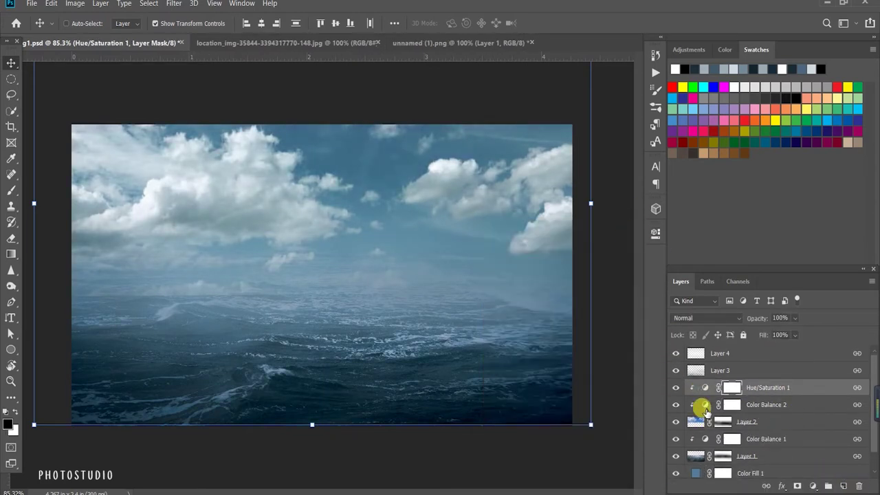
double_click(705, 404)
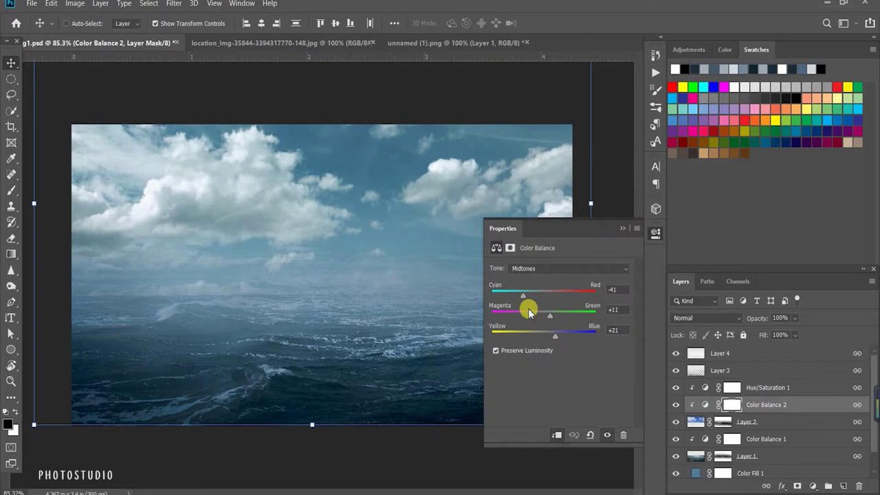
left_click(623, 229)
- Group the layers from the top down to Color Fill 1 into Group 1
left_click(721, 353)
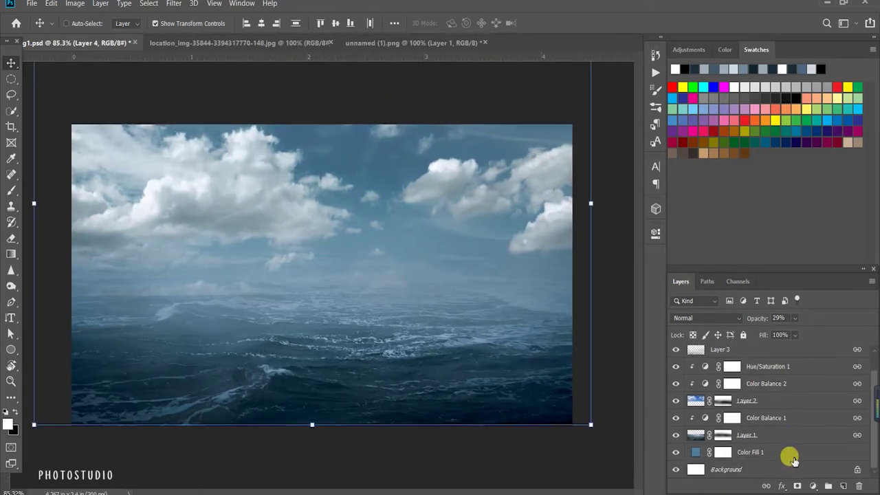
left_click(768, 455, "shift")
left_click(828, 486)
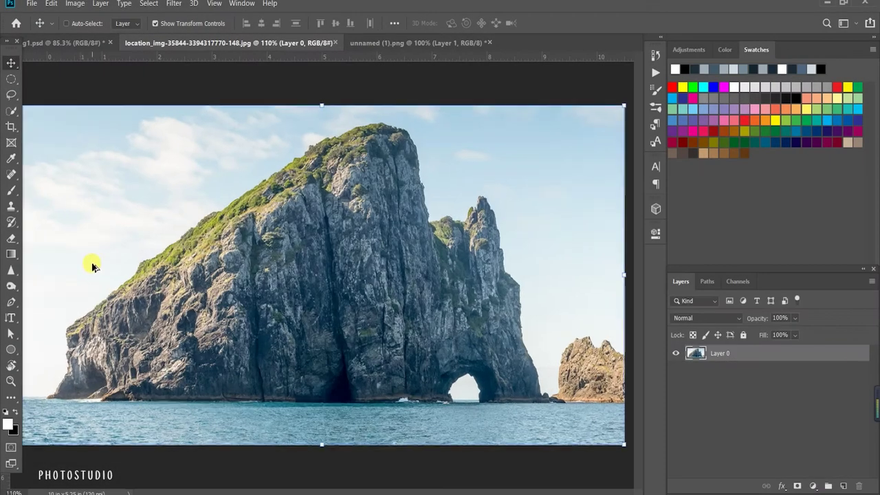
- Quick-select the large rock island, extending the selection up to its top ridge
left_click(11, 117)
mouse_move(104, 306)
left_mouse_down()
mouse_move(77, 317)
mouse_move(453, 341)
mouse_move(158, 313)
left_mouse_up()
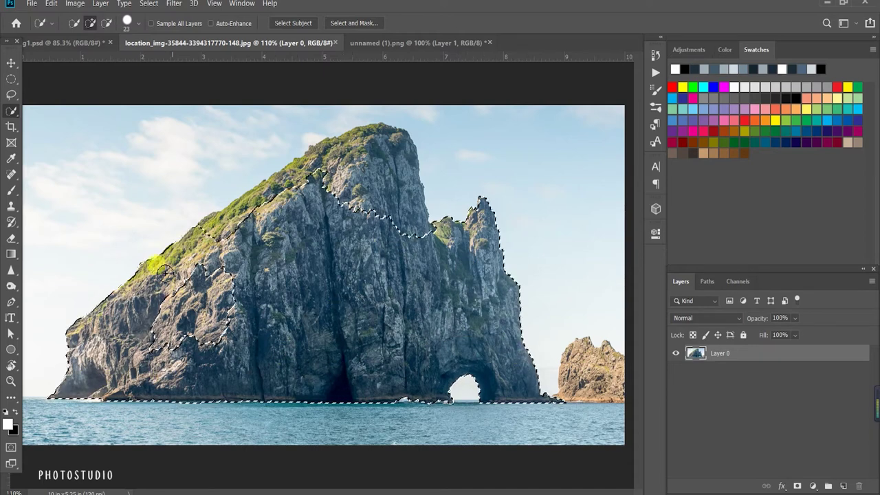
left_click_drag(158, 313, 186, 255)
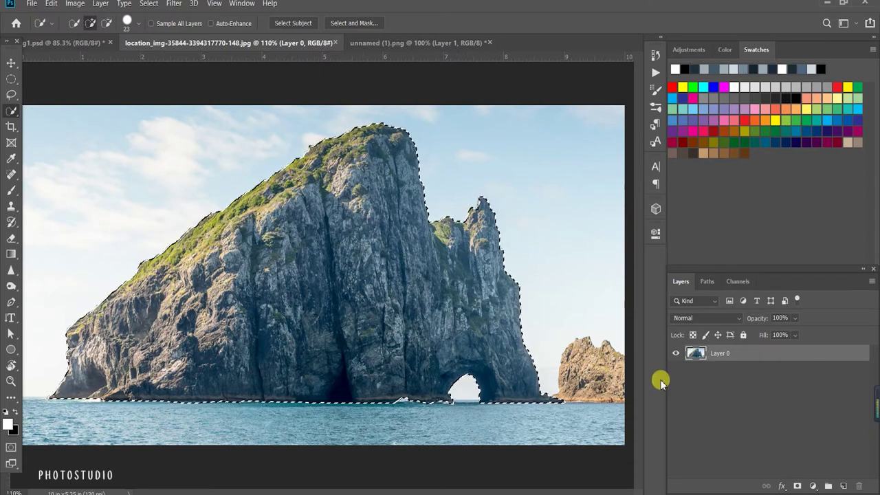
- Move the selected rock into the seascape as Layer 5, scaled to about 37%, on the left horizon
left_click(11, 62)
mouse_move(266, 162)
left_mouse_down()
mouse_move(206, 138)
mouse_move(279, 285)
left_mouse_up()
left_click_drag(472, 417, 253, 304)
left_click_drag(160, 252, 154, 243)
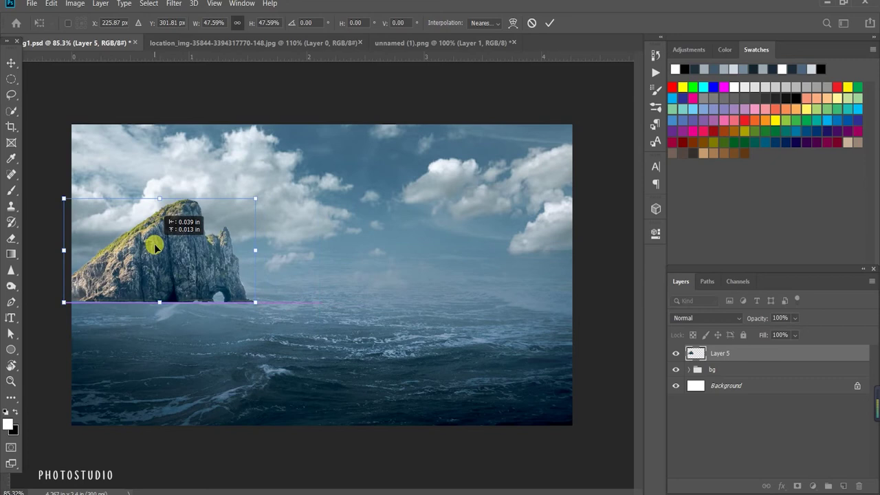
left_click_drag(256, 303, 213, 280)
left_click_drag(191, 252, 194, 267)
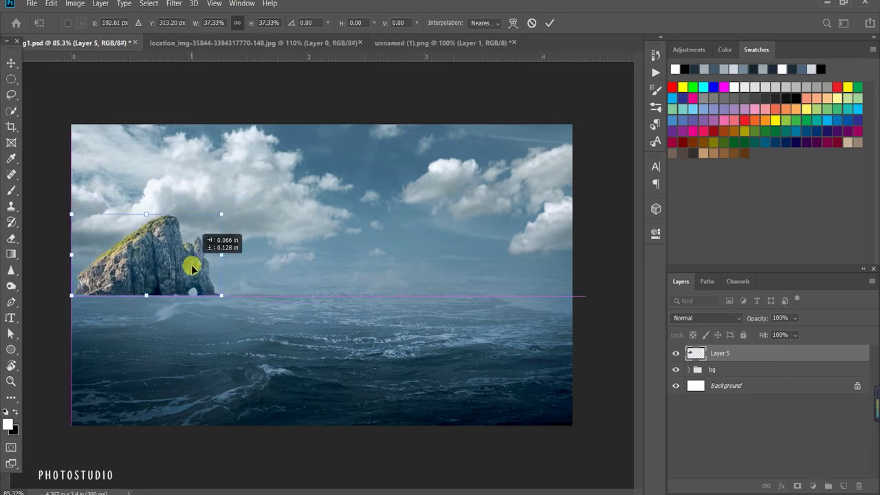
key("Return")
left_click_drag(142, 252, 142, 258)
left_click(779, 443)
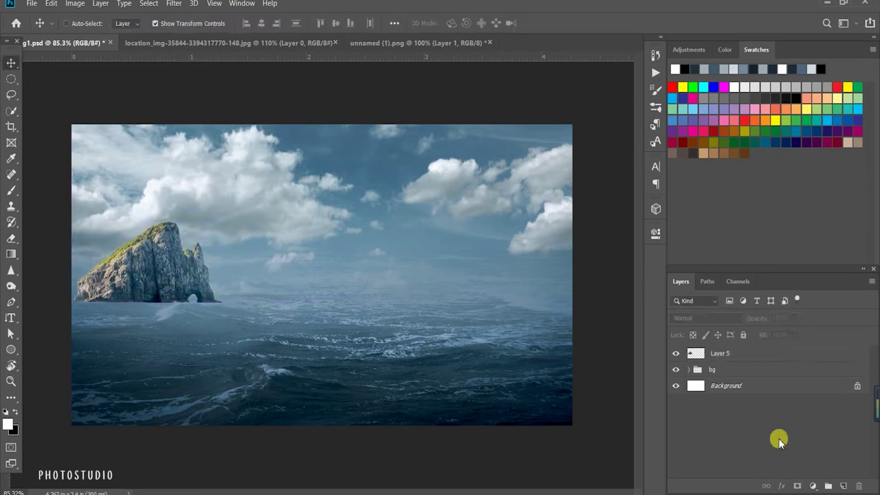
left_click(813, 487)
- Add a clipped Hue/Saturation layer with Hue -3 and Saturation -41 to the rock
left_click(801, 365)
left_click_drag(559, 339, 532, 341)
left_click_drag(559, 315, 558, 318)
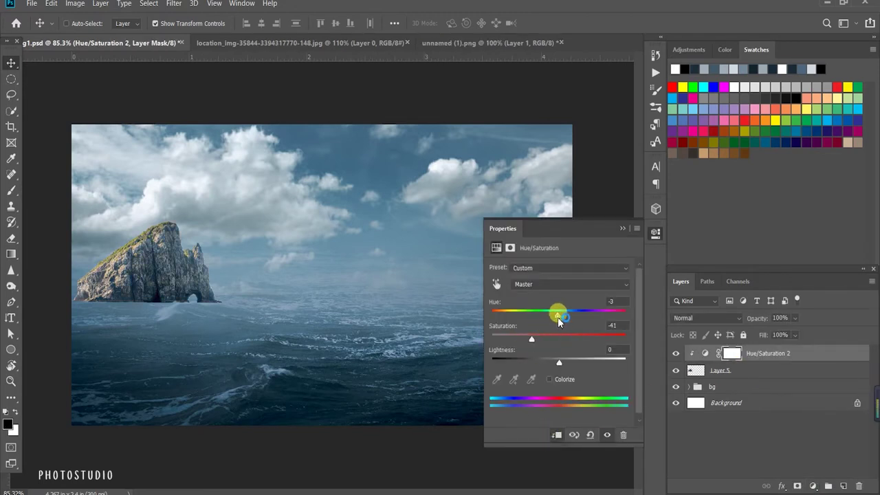
left_click(622, 228)
- Add a clipped Curves layer lowering the rock's top point and midtones
left_click(813, 486)
left_click(801, 332)
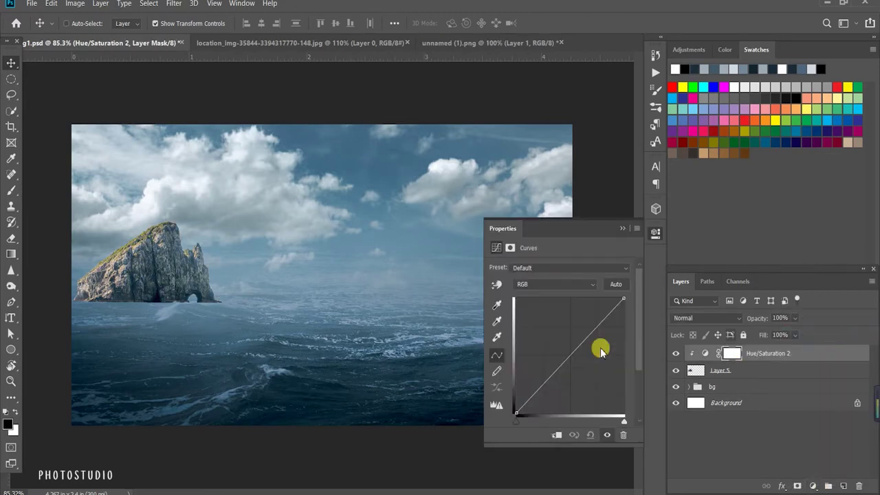
left_click_drag(624, 297, 623, 332)
left_click(565, 378)
left_click_drag(567, 380, 570, 383)
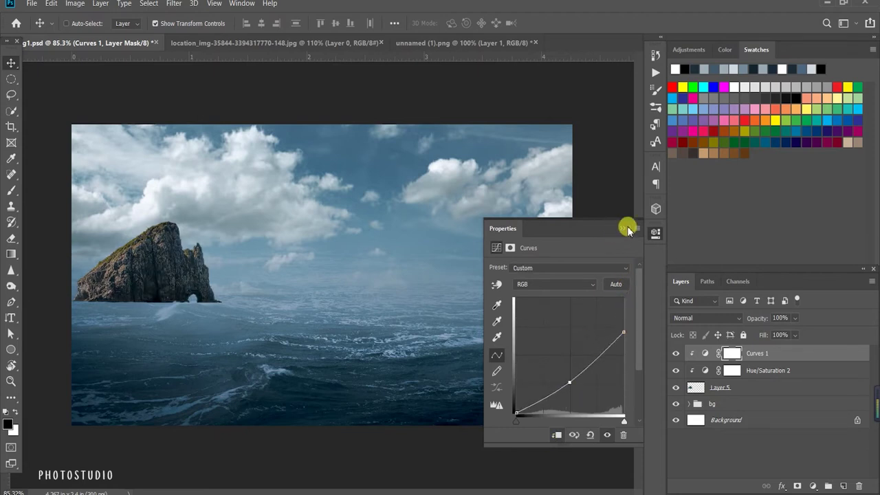
left_click(623, 228)
mouse_move(67, 282)
left_mouse_down()
mouse_move(429, 338)
mouse_move(59, 255)
left_mouse_up()
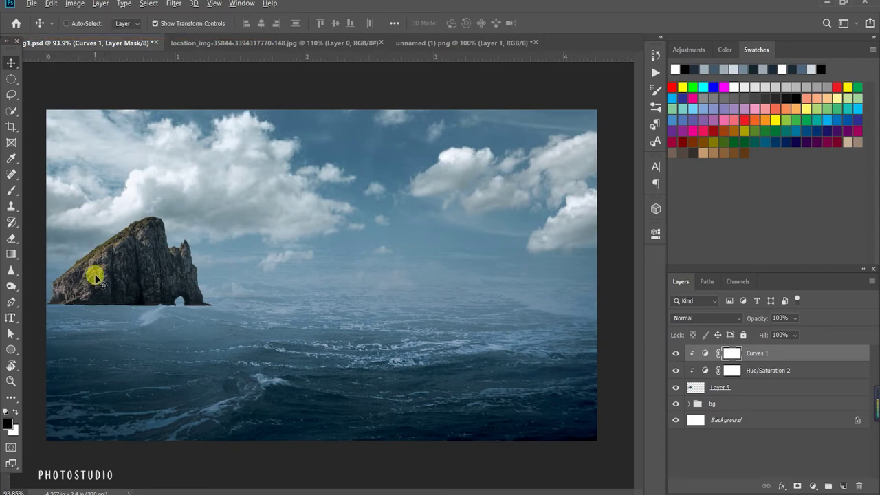
- Brush over the rock on the Curves mask with a soft brush
key("b")
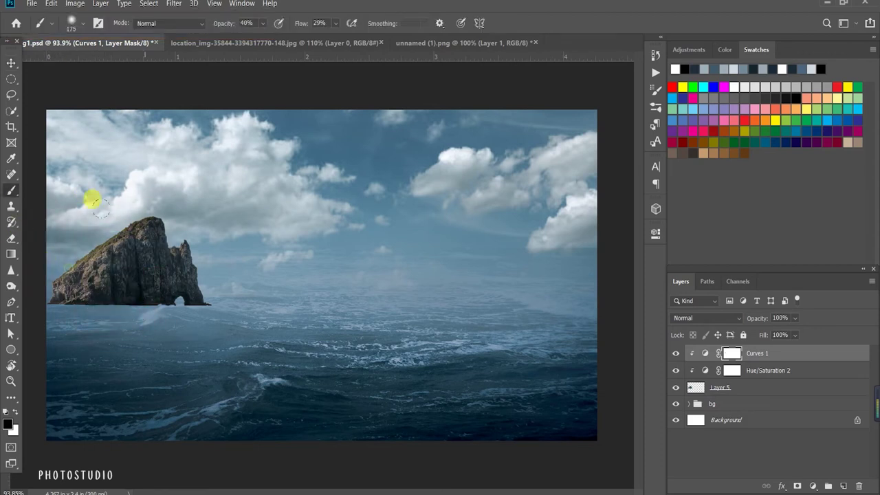
left_click_drag(88, 233, 148, 227)
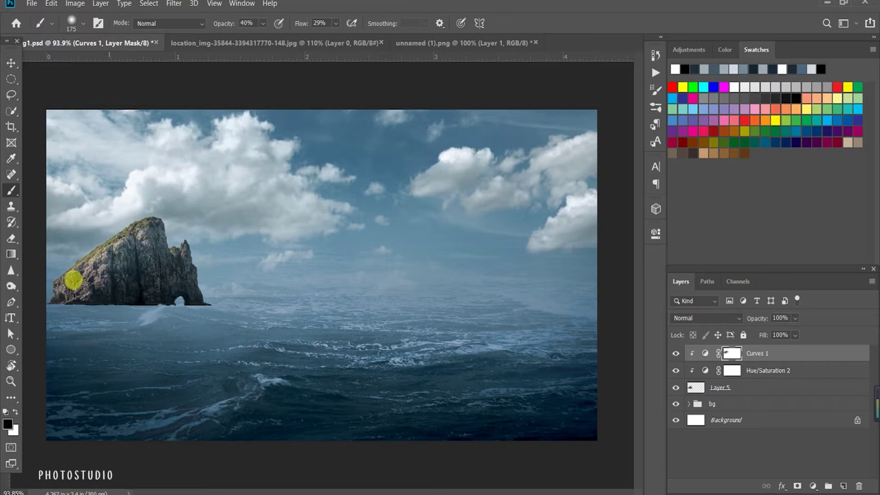
key("x")
- Add a mask to Layer 5 and paint black to fade the rock's base and arch into mist
left_click(11, 63)
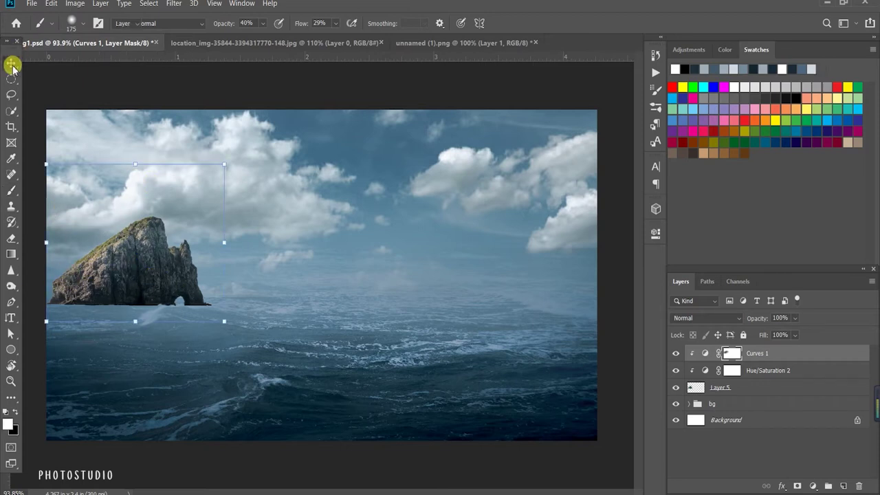
left_click(747, 387)
left_click(797, 486)
key("b")
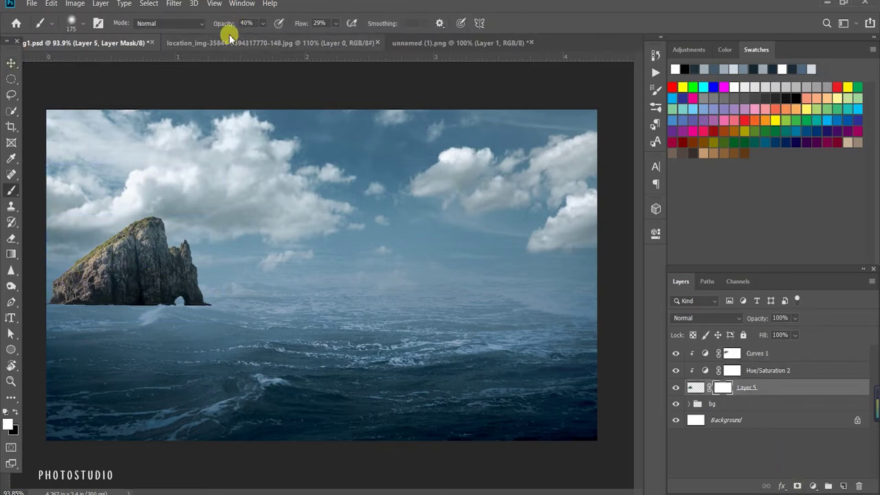
key("x")
left_click_drag(104, 279, 196, 302)
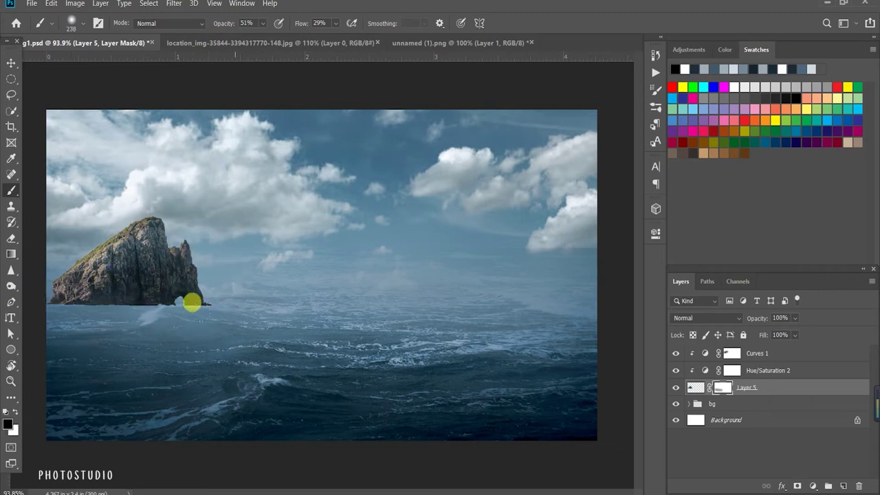
mouse_move(9, 287)
left_mouse_down()
mouse_move(46, 303)
mouse_move(171, 316)
left_mouse_up()
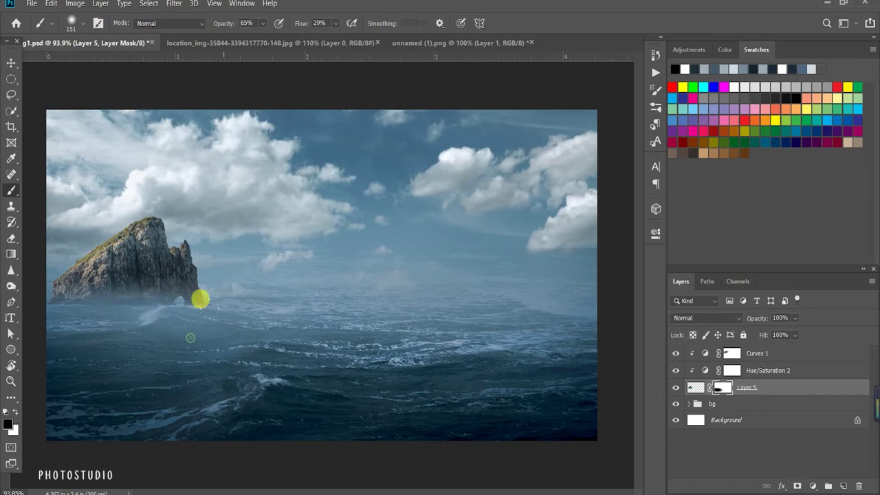
mouse_move(34, 268)
left_mouse_down()
mouse_move(167, 277)
mouse_move(191, 293)
mouse_move(163, 281)
mouse_move(95, 285)
left_mouse_up()
left_click_drag(159, 273, 38, 268)
left_click_drag(137, 288, 45, 292)
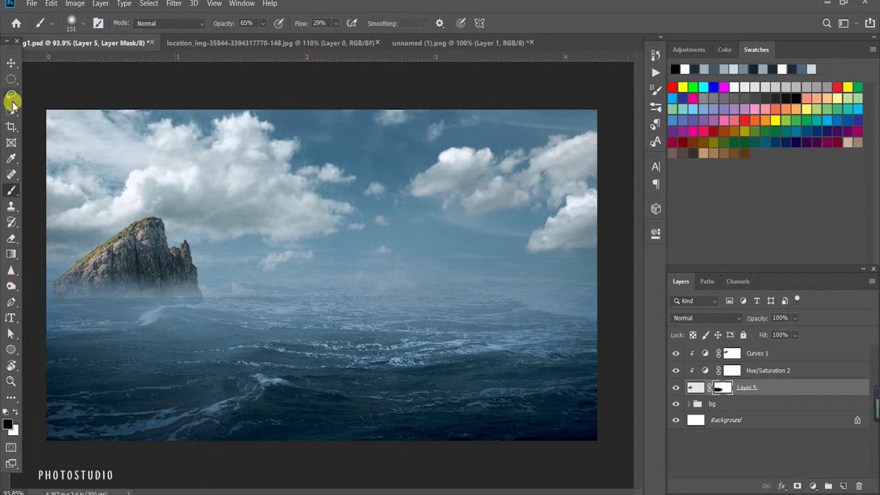
- Move the rock and its adjustment layers slightly lower into the sea
key("v")
left_click(757, 354, "shift")
left_click_drag(126, 261, 126, 282)
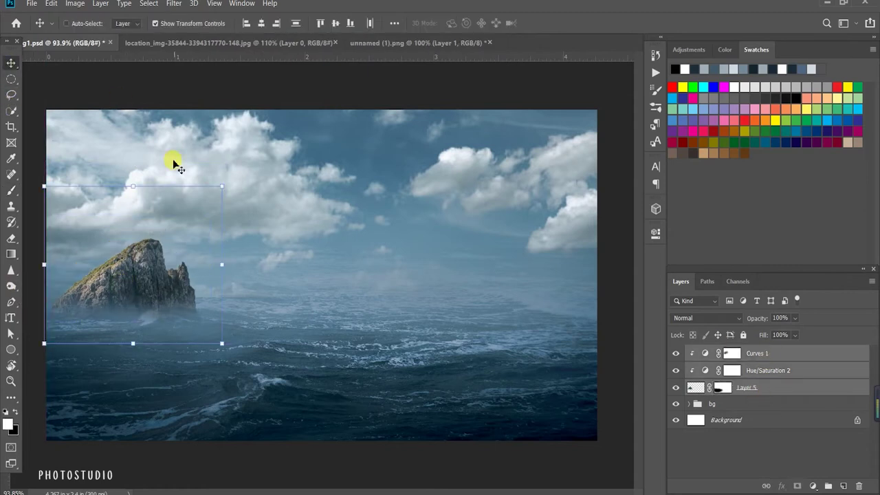
- Dodge and burn the rock on Layer 5, then add an empty Layer 6 above it
left_click(788, 392)
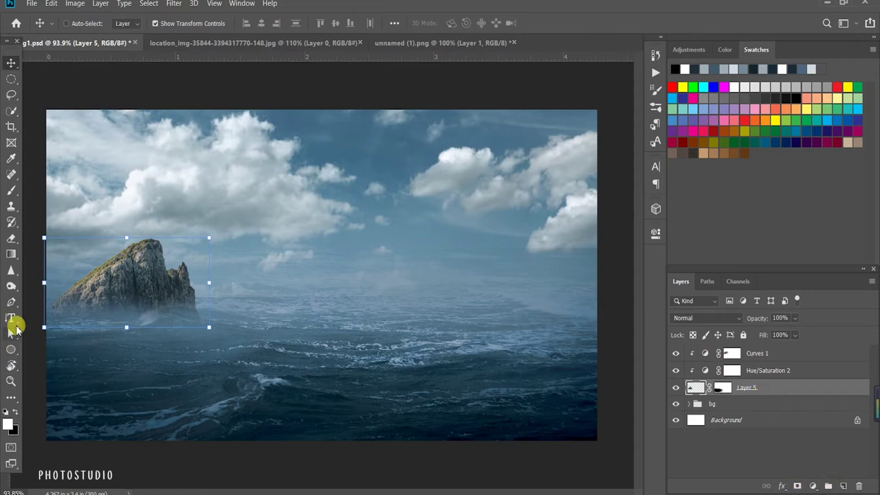
left_click(11, 286)
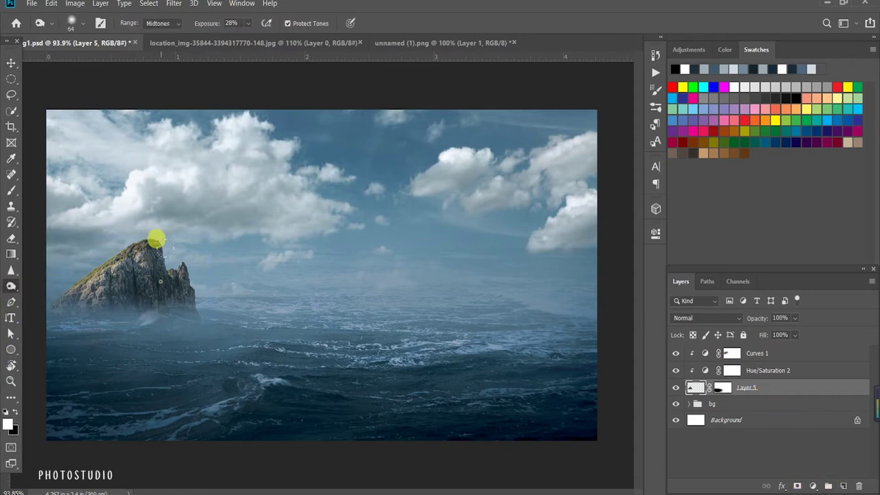
key("shift+o")
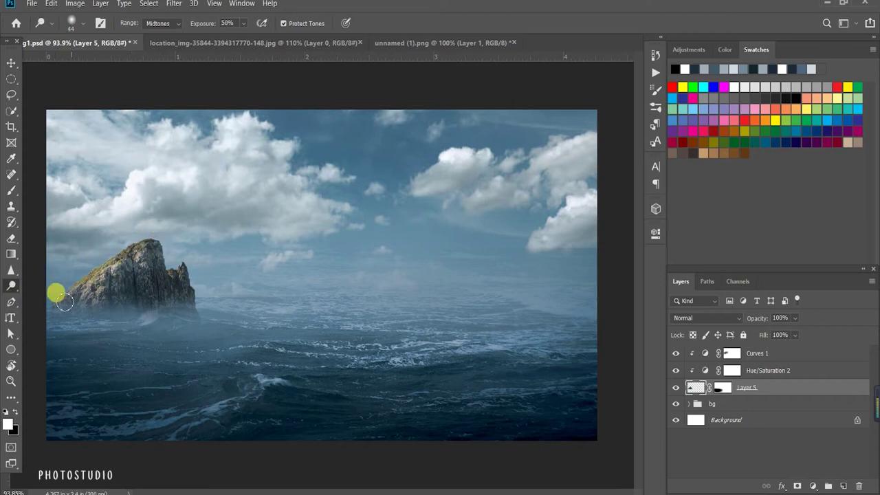
left_click(844, 486)
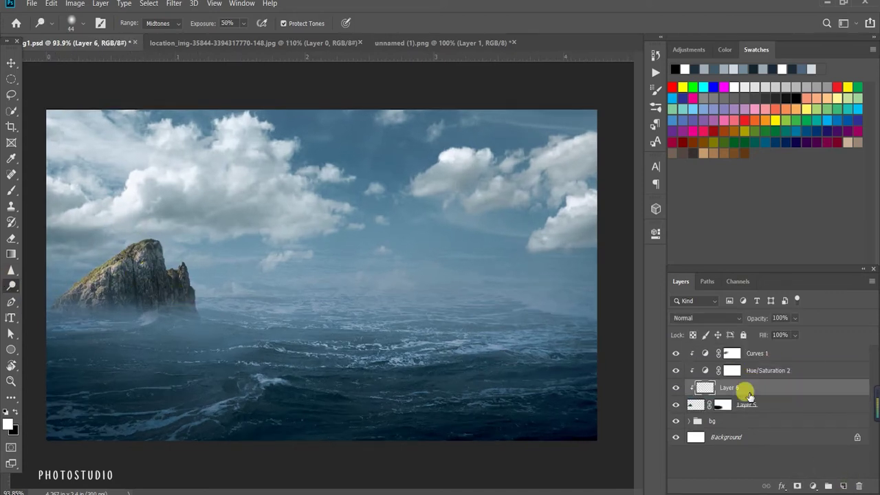
- Paint sampled sea blue over the rock on Layer 6, then sample a lighter grey-blue
key("b")
left_click(110, 320, "alt")
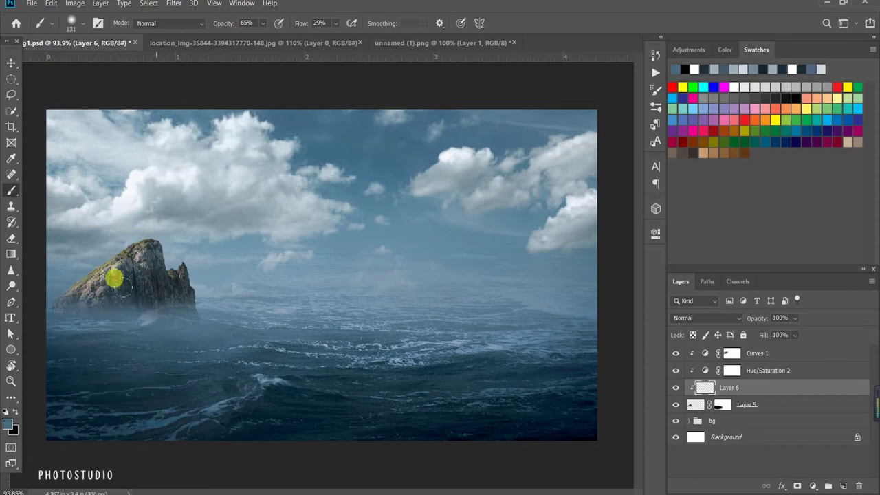
left_click_drag(46, 298, 101, 267)
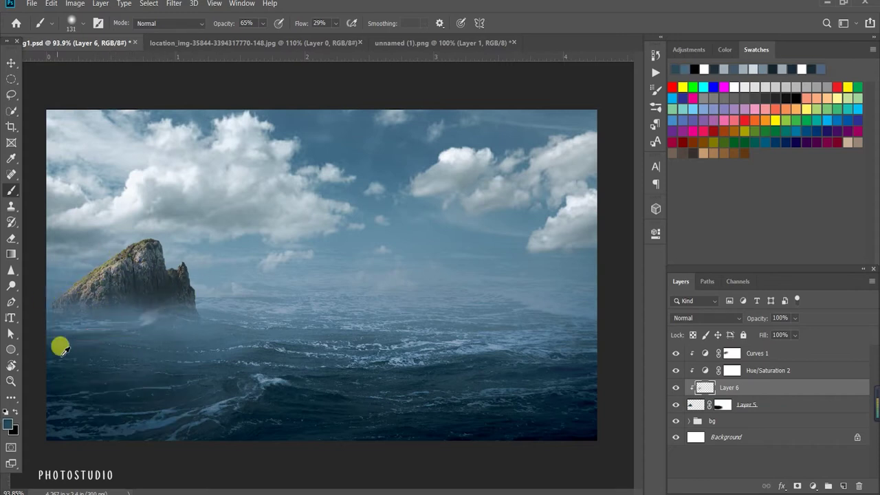
left_click(86, 241, "alt")
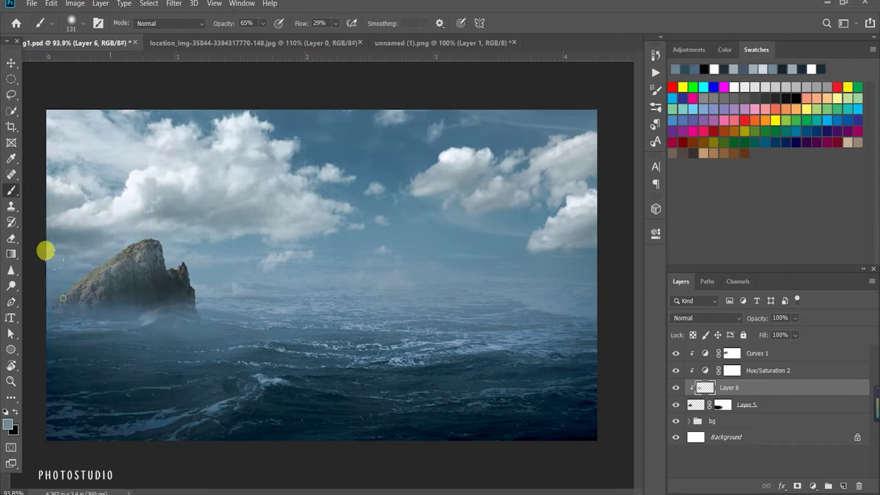
key("ctrl+minus")
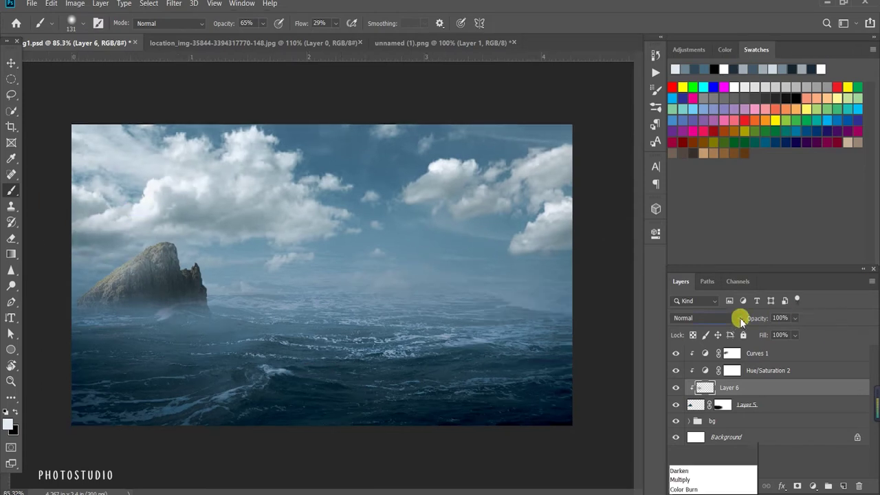
- Set Layer 6 to Screen blending at about 60% opacity
left_click(739, 317)
left_click(728, 293)
left_click(795, 317)
left_click_drag(810, 334, 788, 335)
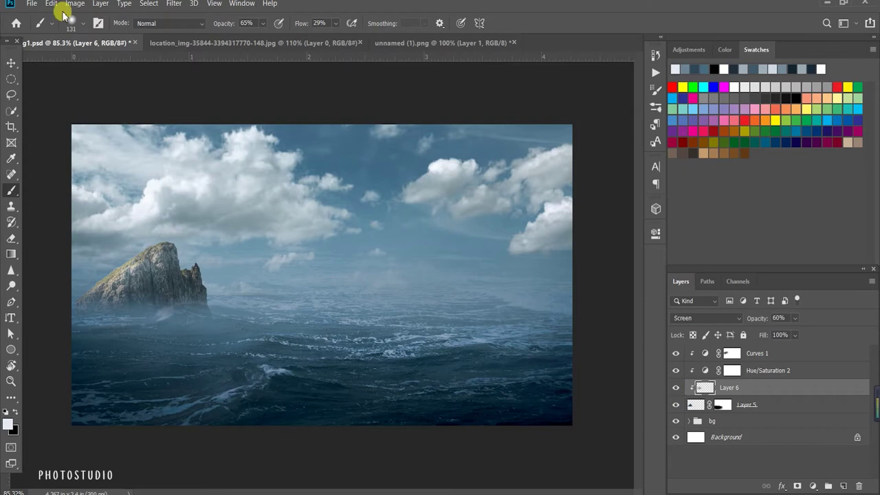
- Add a new Layer 7 clipped to the rock Layer 5 and shrink the brush
left_click(11, 63)
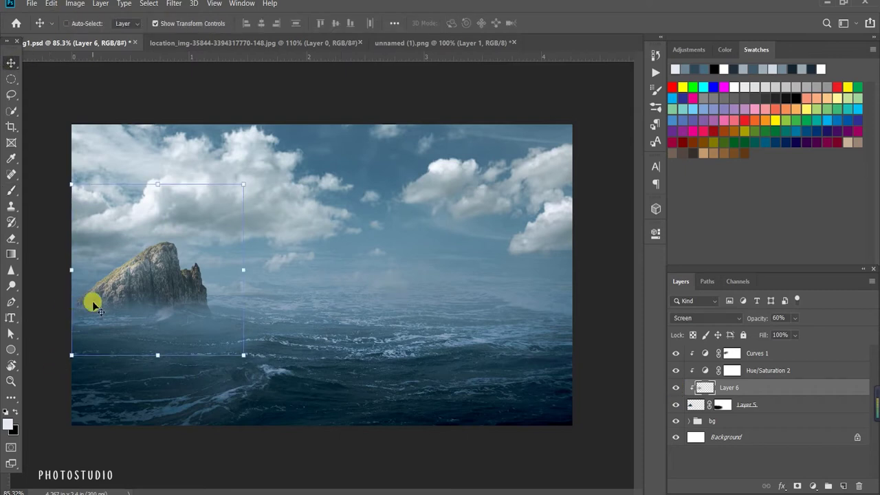
left_click(737, 408)
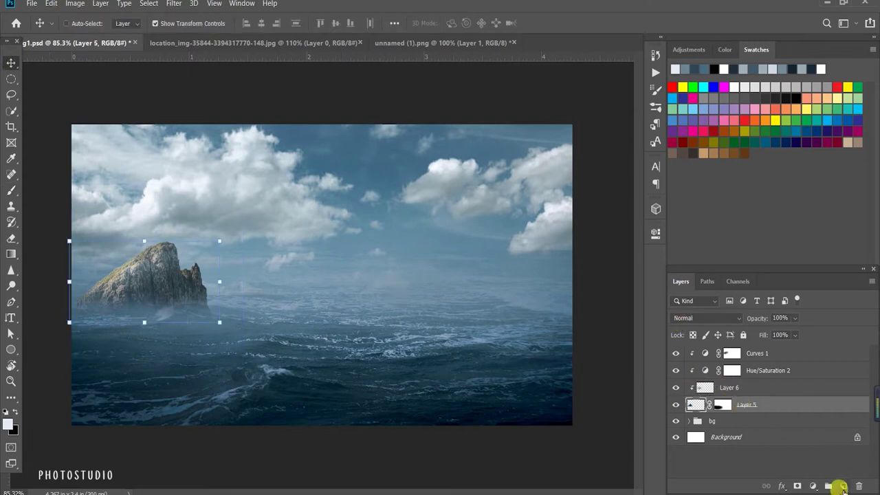
left_click(843, 486)
key("ctrl+alt+g")
key("b")
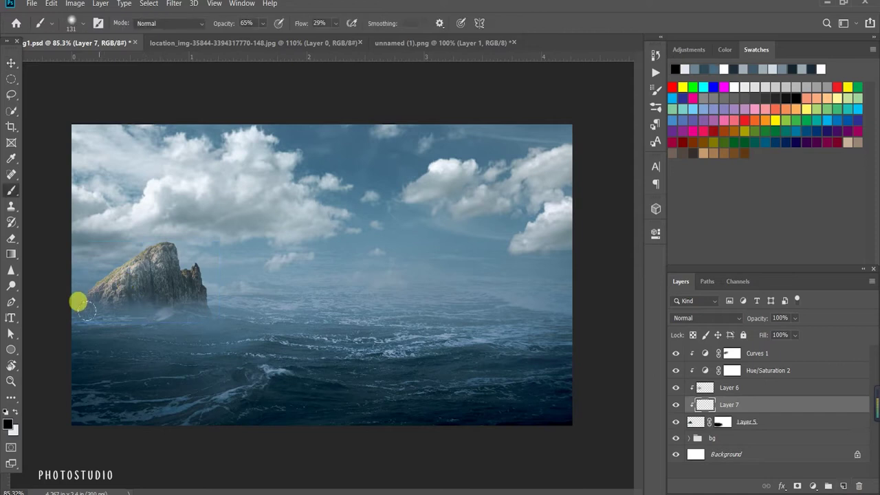
right_click(185, 298, "alt")
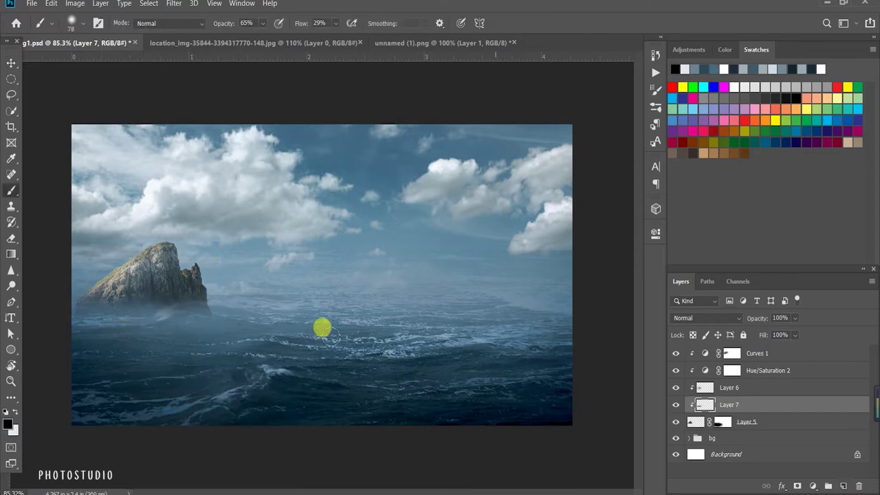
scroll(196, 329, "down", 1)
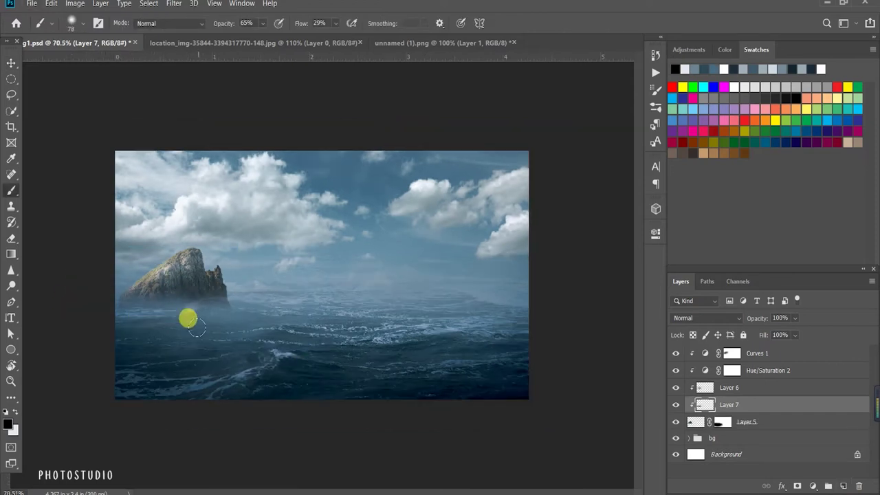
scroll(102, 251, "up", 1)
scroll(102, 251, "up", 1)
key("v")
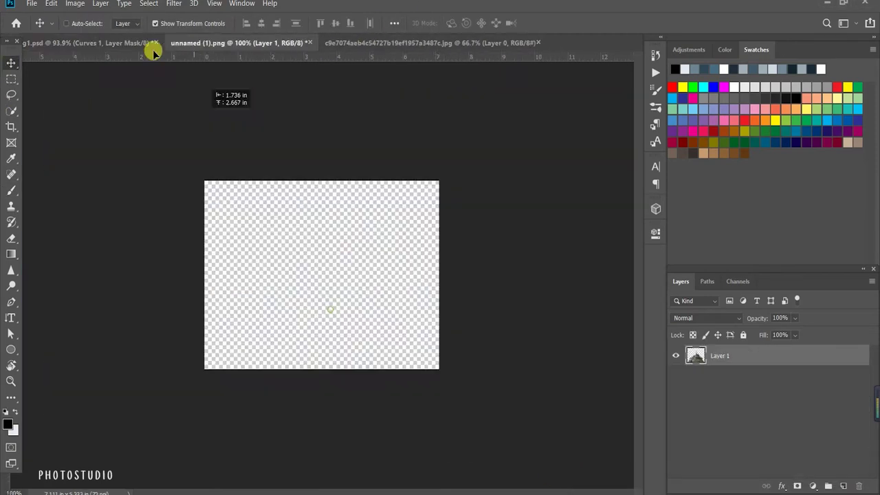
- Bring the castle into the composite as Layer 8, scaled to about 121%, on the right horizon
left_click_drag(147, 44, 472, 275)
key("ctrl+t")
left_click_drag(570, 167, 605, 167)
left_click_drag(533, 260, 515, 253)
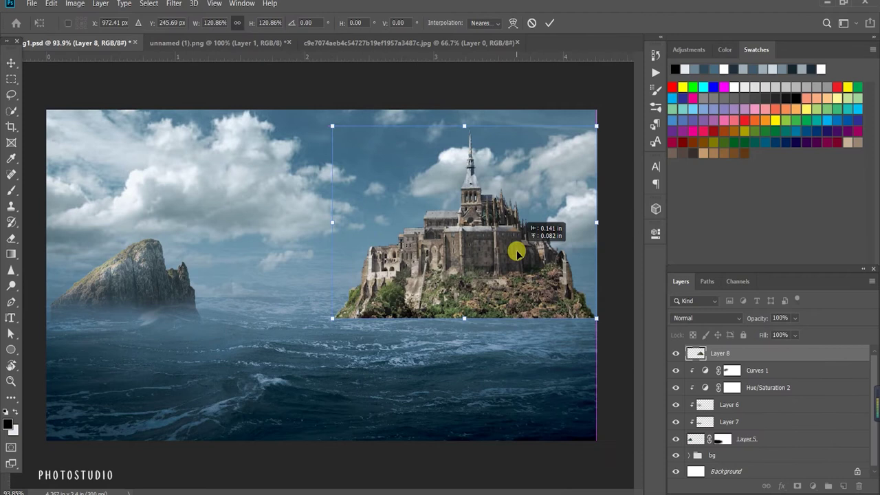
left_click(550, 23)
left_click_drag(488, 278, 484, 276)
- Group the rock layers from Curves 1 down to Layer 5 and name the group 'rock'
left_click(759, 372)
left_click(754, 440, "shift")
right_click(755, 444)
key("ctrl+g")
left_click(715, 354)
double_click(715, 369)
type("rock")
- Add a Hue/Saturation adjustment above castle Layer 8
left_click(729, 353)
left_click(814, 487)
left_click(801, 366)
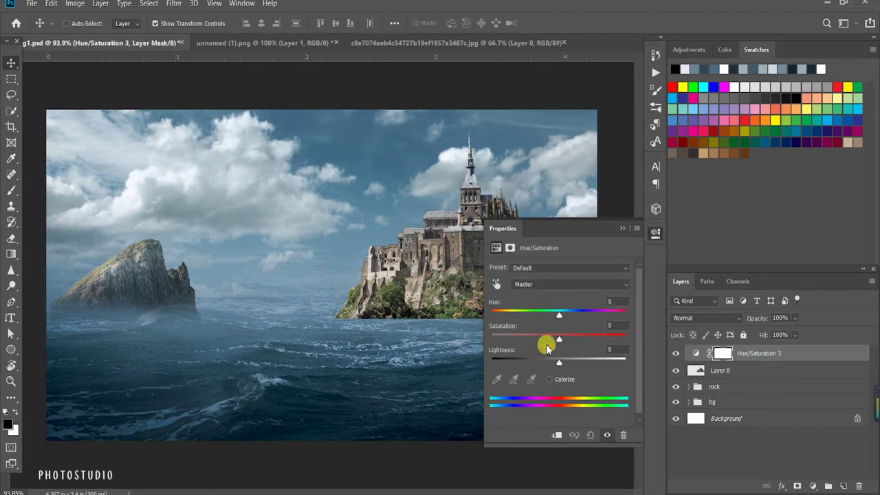
- Clip Hue/Saturation to the castle, add Levels with output white 166, and brush its mask
left_click(555, 436)
left_click(622, 228)
left_click(813, 486)
left_click(811, 268)
left_click_drag(628, 391, 587, 389)
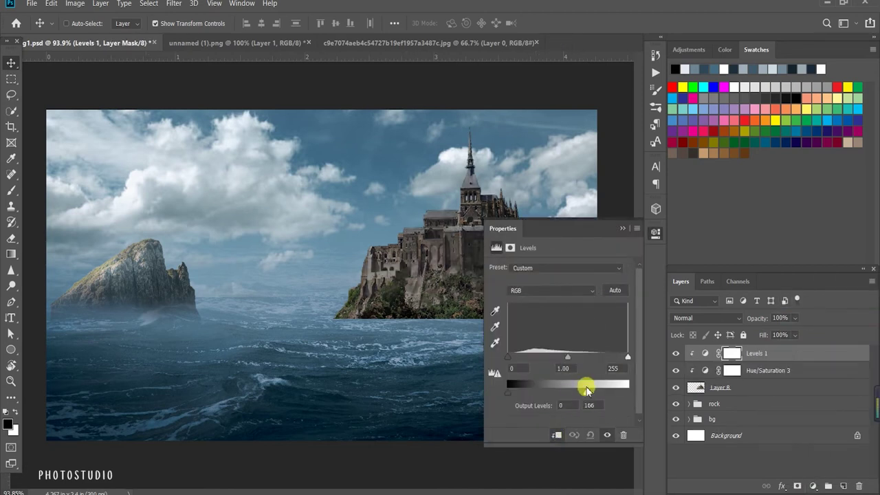
left_click(620, 229)
key("b")
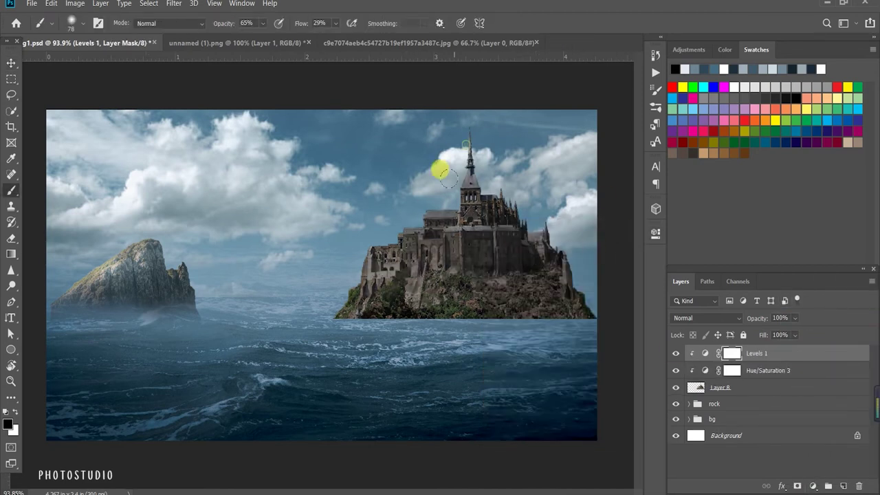
mouse_move(428, 184)
left_mouse_down()
mouse_move(355, 248)
mouse_move(414, 268)
mouse_move(395, 259)
mouse_move(429, 264)
mouse_move(474, 252)
mouse_move(403, 204)
mouse_move(428, 169)
mouse_move(454, 240)
mouse_move(534, 251)
left_mouse_up()
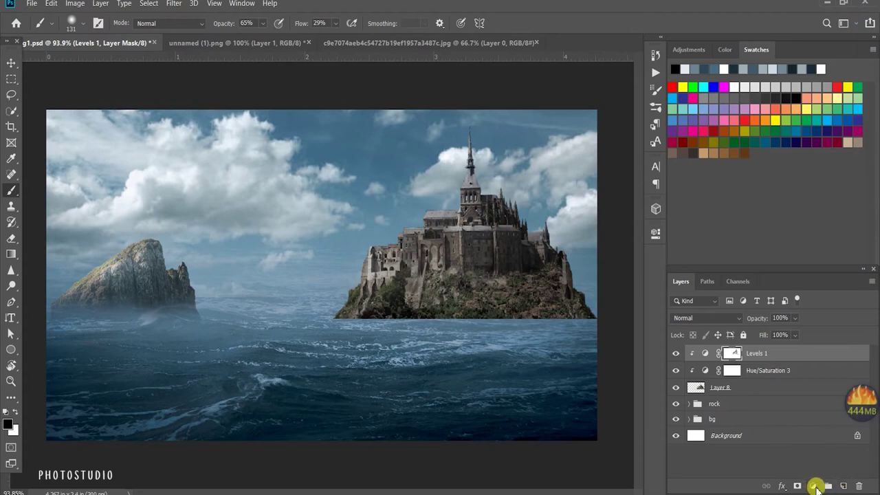
- Add a clipped Color Balance with Cyan/Red +4 and Yellow/Blue -4 to the castle
left_click(813, 486)
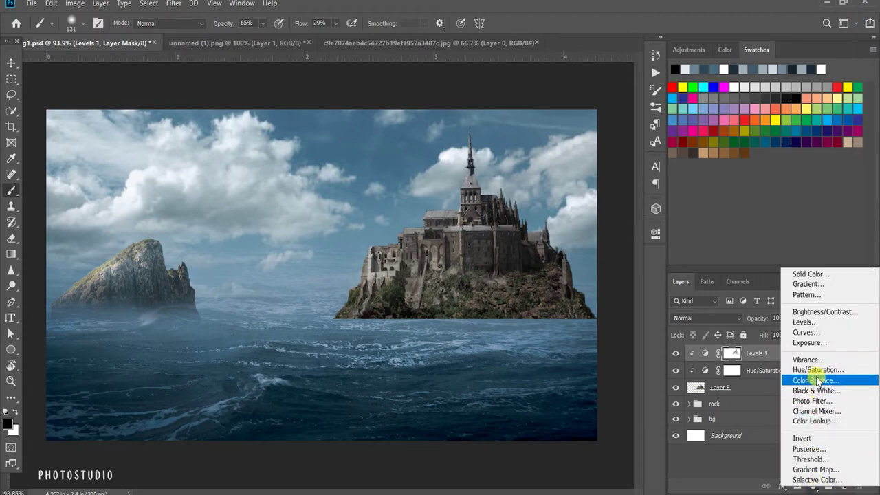
left_click(815, 380)
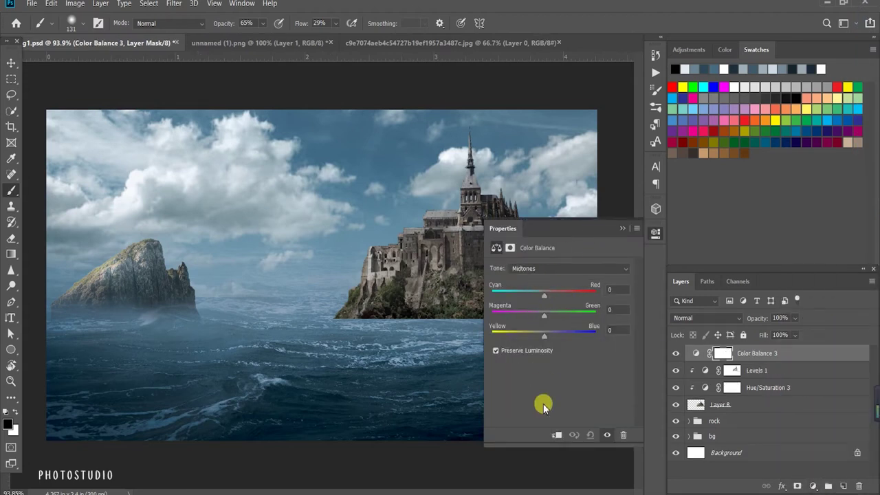
left_click(556, 434)
mouse_move(543, 294)
left_mouse_down()
mouse_move(541, 314)
mouse_move(550, 319)
left_mouse_up()
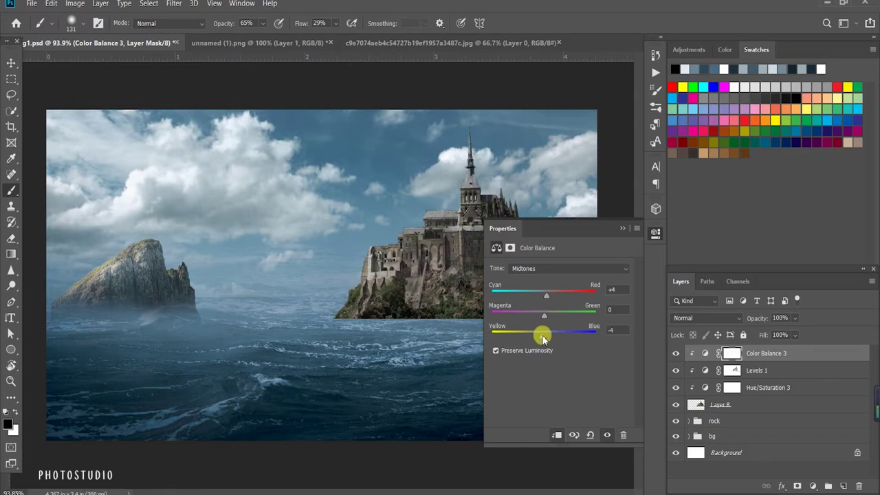
left_click(623, 228)
- Add a mask to Layer 8 and fade the castle's base into the sea
scroll(573, 283, "up", 1)
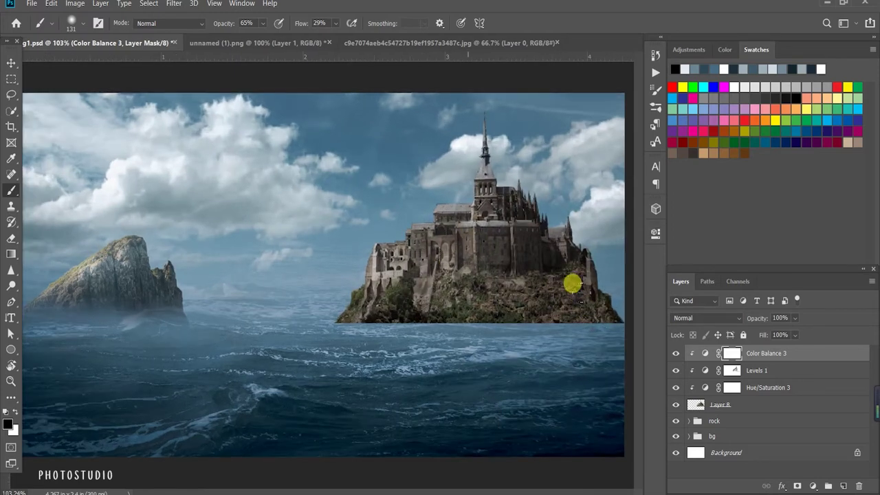
left_click(743, 413)
mouse_move(484, 296)
left_mouse_down()
mouse_move(317, 299)
mouse_move(616, 313)
left_mouse_up()
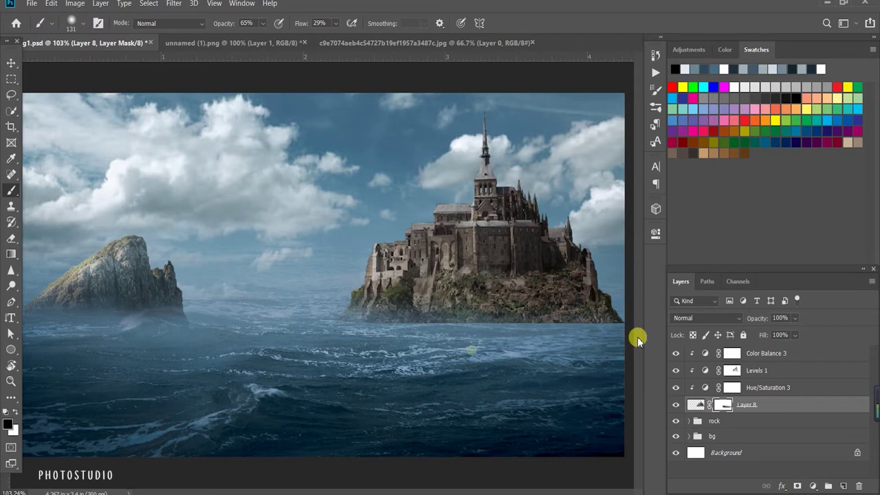
- Paint Layer 8's mask with a size 195 brush along the castle base, then add clipped Layer 9
left_click_drag(355, 289, 536, 303)
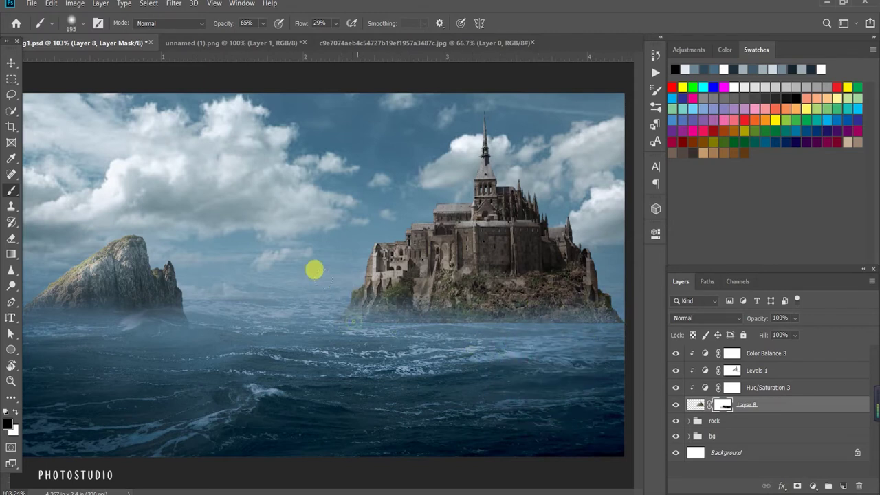
left_click_drag(336, 272, 543, 298)
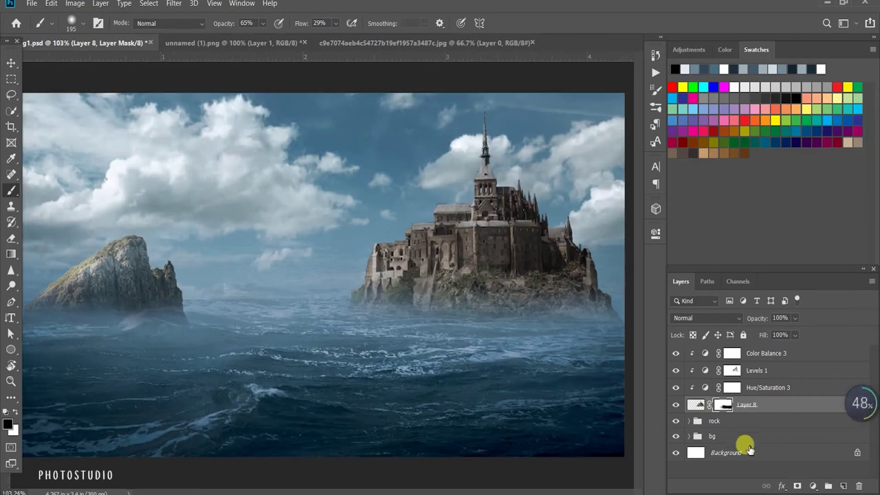
left_click(844, 486)
key("ctrl+alt+g")
left_click(351, 220, "alt")
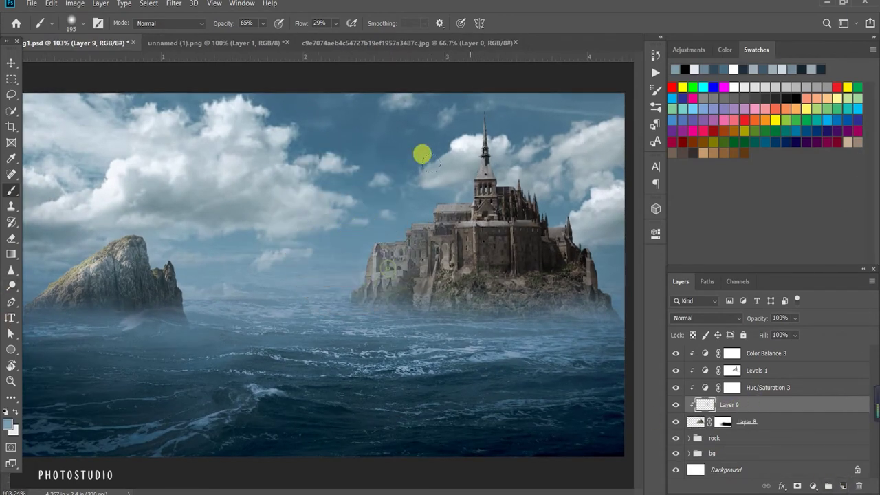
- Paint cloud-sampled haze and dark shading on the castle on Layer 9, lowering it to about half opacity
left_click(265, 180, "alt")
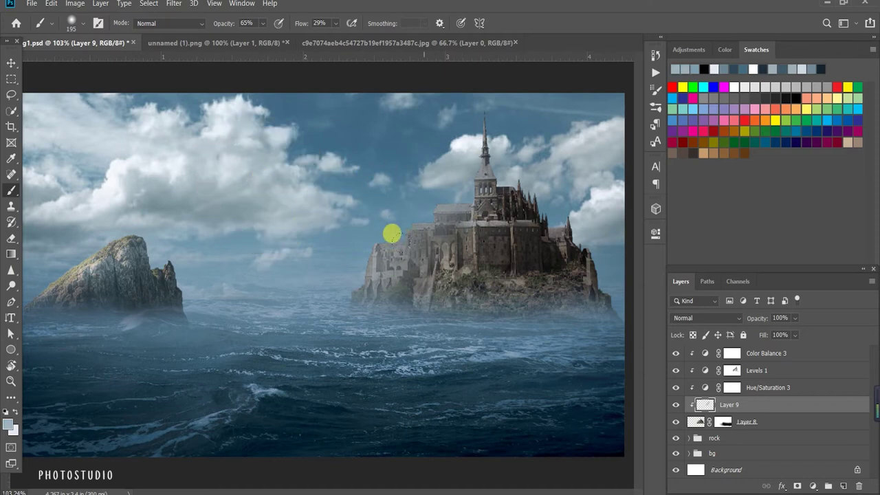
left_click(585, 319, "alt")
left_click(540, 264, "alt")
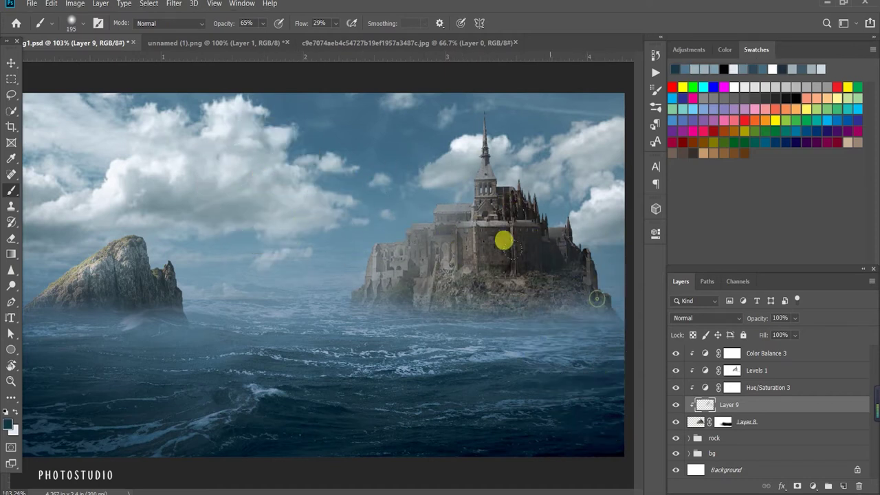
left_click(564, 297)
left_click(311, 235, "alt")
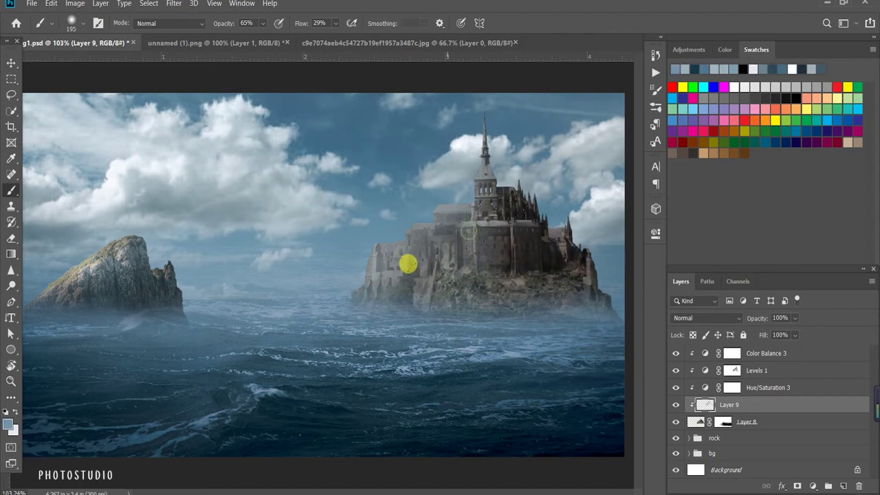
left_click_drag(791, 331, 782, 333)
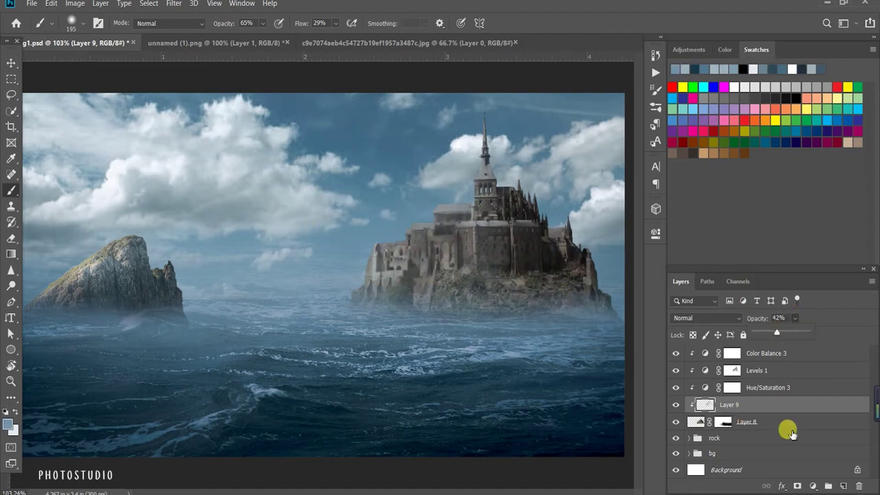
- Add Layer 10 clipped to the castle and lower its opacity to 46%
left_click(844, 487)
key("d")
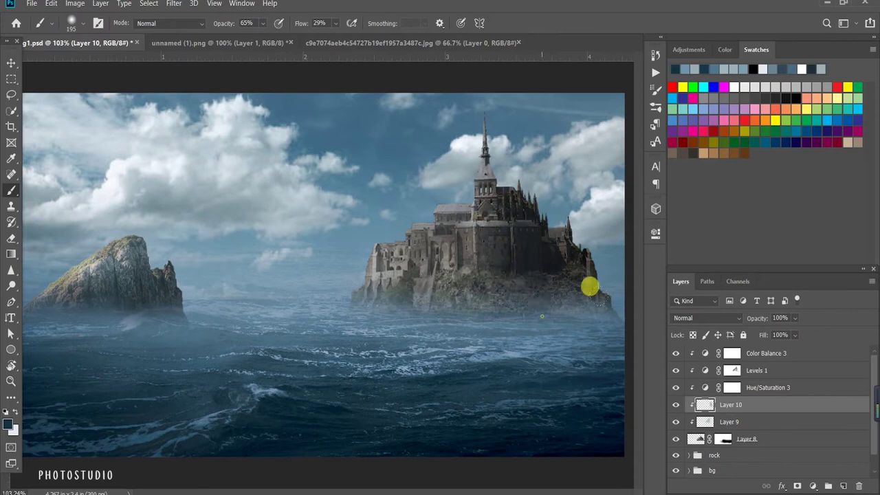
left_click_drag(800, 330, 779, 334)
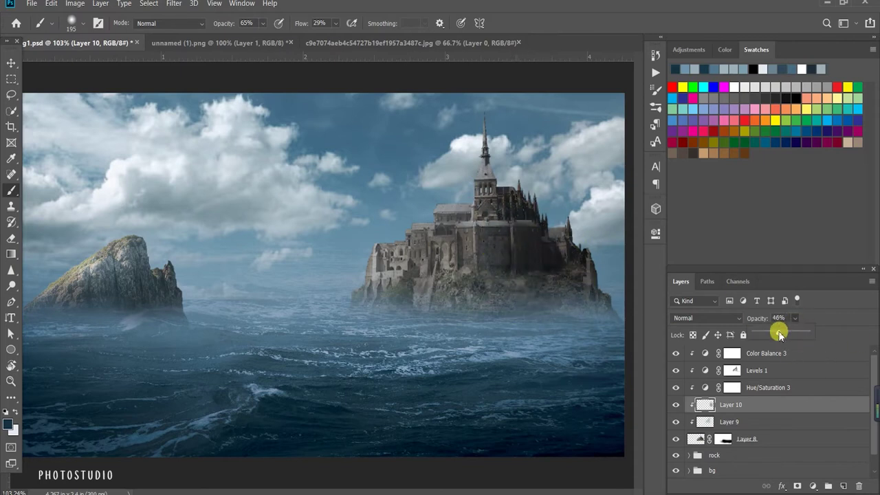
left_click(452, 243)
scroll(303, 229, "down", 1)
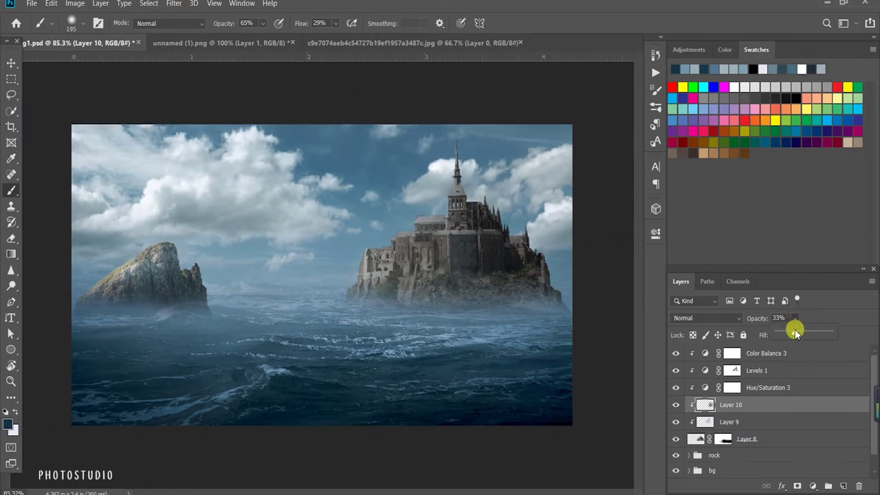
scroll(307, 277, "up", 1)
- Choose the Dodge tool and add a new Layer 11 above castle Layer 8
left_click(731, 421)
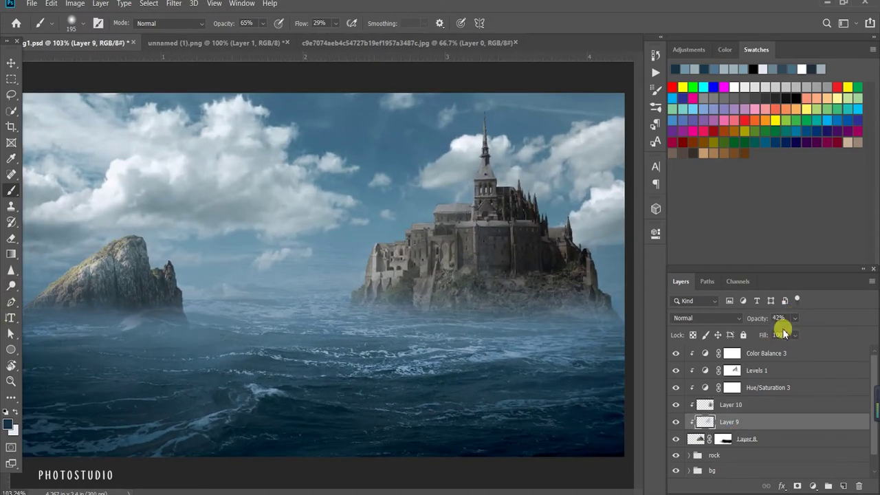
left_click(11, 285)
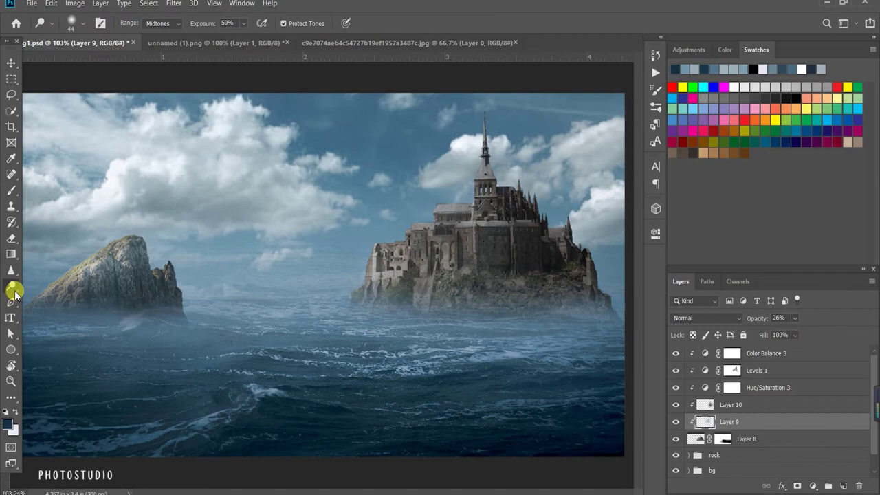
left_click(753, 440)
left_click(851, 486)
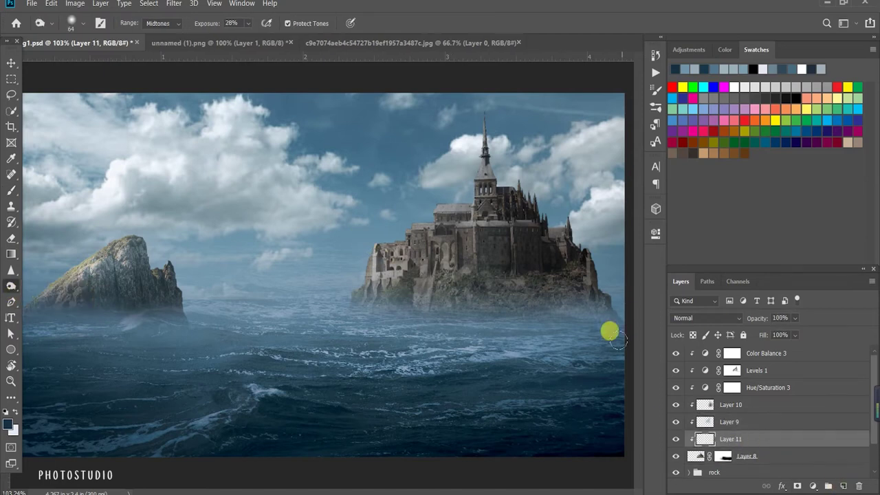
- Fill Layer 11 with 50% Gray, clip it to the castle and set it to Overlay
key("shift+F5")
left_click(446, 122)
left_click(423, 227)
key("Return")
left_click(740, 318)
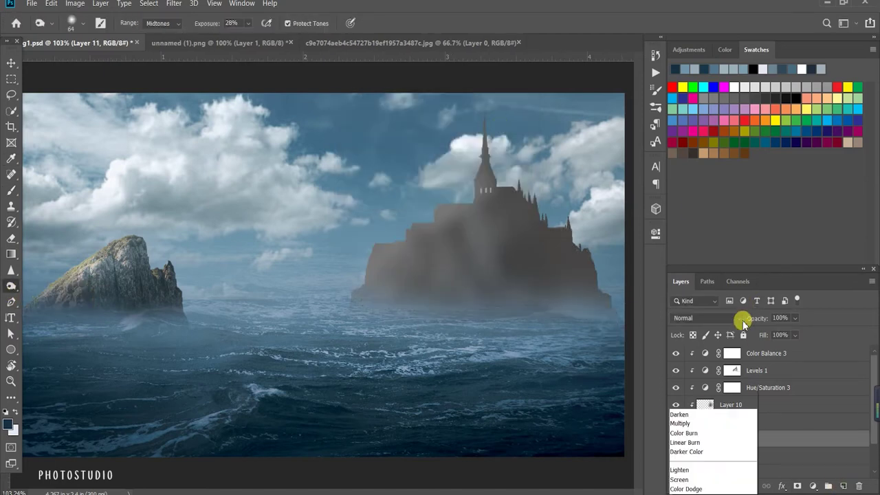
left_click(688, 481)
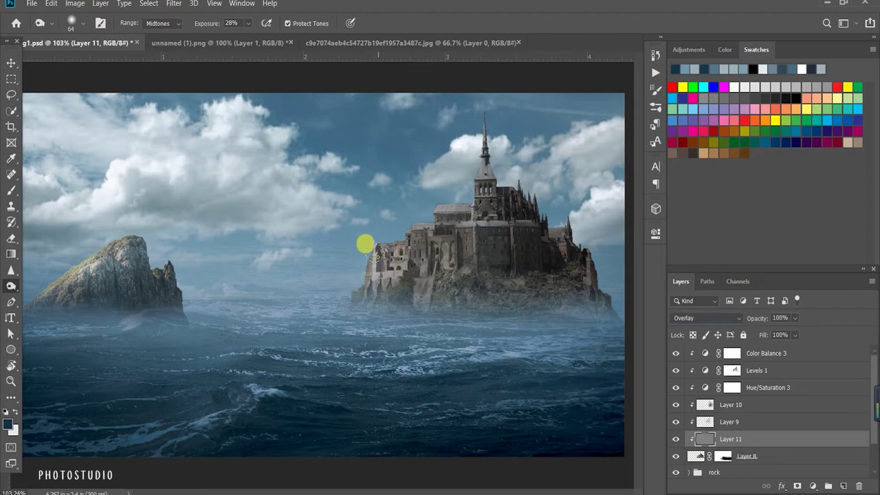
- Dodge the castle's edges, walls and base, plus the water beside the rock
left_click_drag(375, 255, 413, 216)
left_click_drag(451, 189, 430, 241)
mouse_move(373, 288)
left_mouse_down()
mouse_move(578, 255)
mouse_move(485, 206)
mouse_move(458, 261)
mouse_move(392, 205)
mouse_move(363, 231)
left_mouse_up()
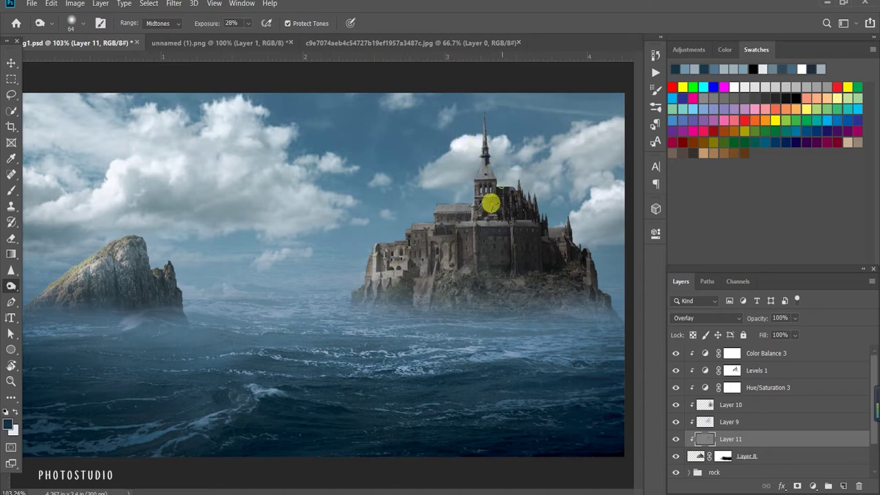
mouse_move(498, 295)
left_mouse_down()
mouse_move(517, 305)
mouse_move(392, 269)
left_mouse_up()
scroll(405, 405, "down", 2)
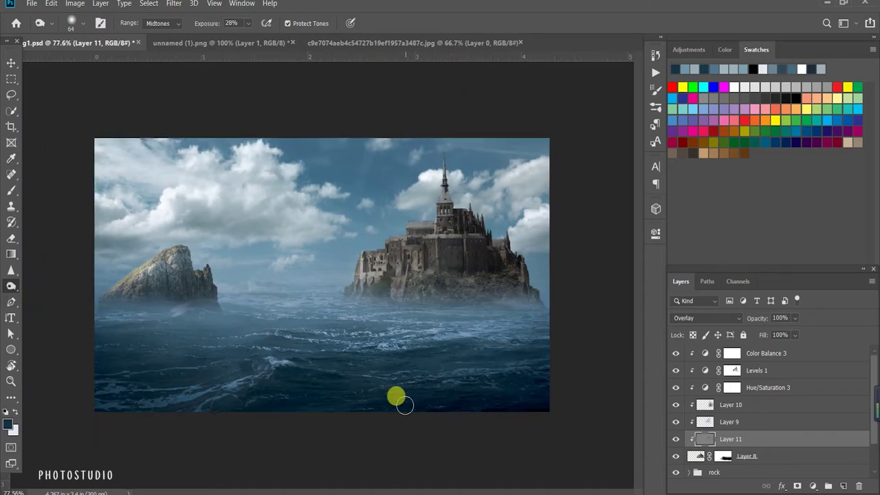
left_click_drag(405, 405, 214, 311)
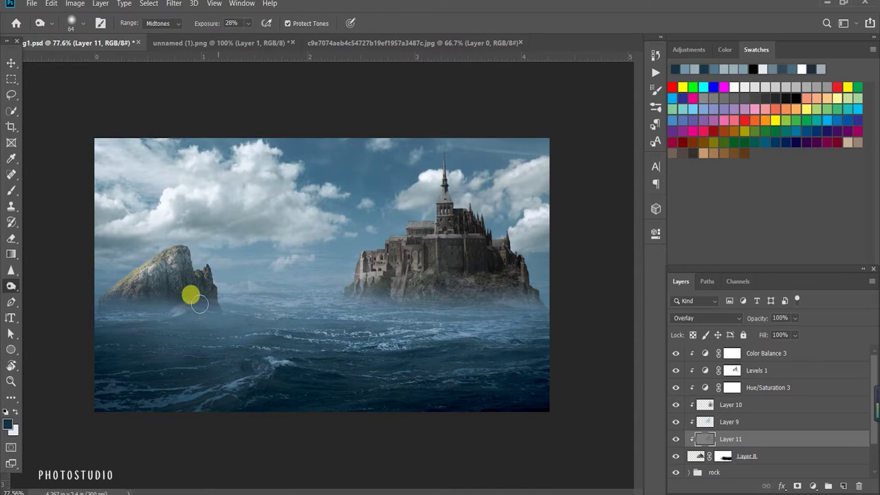
left_click_drag(380, 315, 479, 282)
scroll(479, 282, "up", 1)
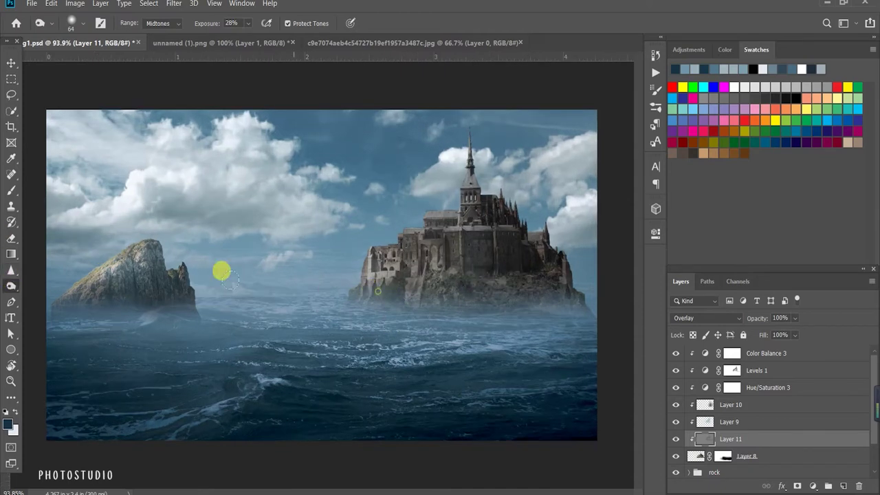
- Dodge the castle and the left rock again at a stronger exposure
left_click(43, 284)
mouse_move(363, 232)
left_mouse_down()
mouse_move(467, 144)
mouse_move(452, 266)
mouse_move(447, 202)
left_mouse_up()
left_click(132, 282)
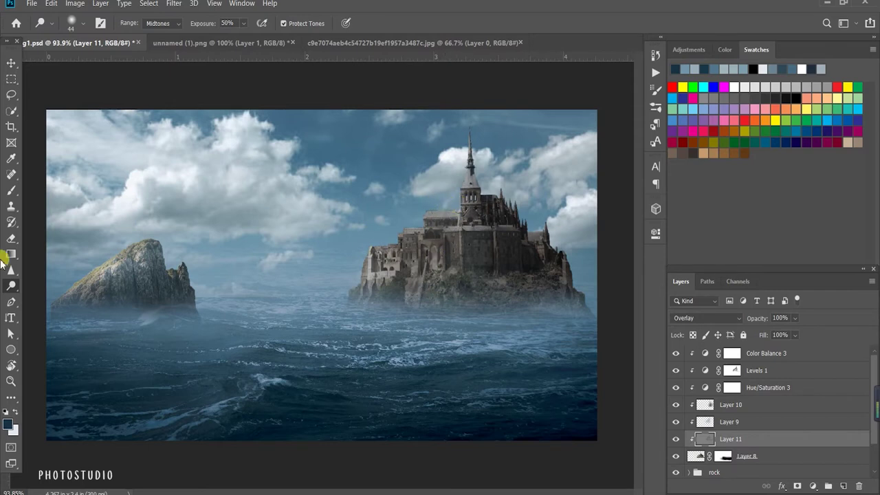
scroll(393, 305, "down", 1)
scroll(407, 255, "up", 2)
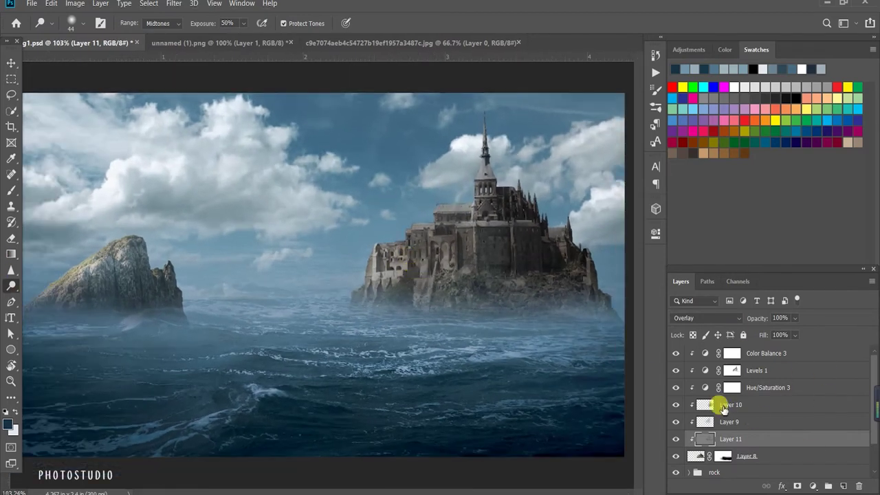
left_click(750, 456)
- Add Layer 12, reset colours to black and white, and paint soft fog along the castle island's base
left_click(843, 487)
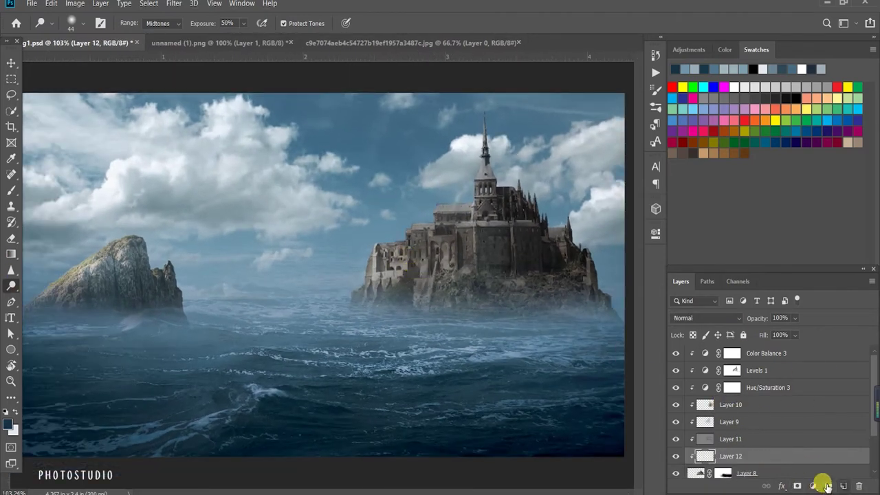
scroll(756, 433, "down", 3)
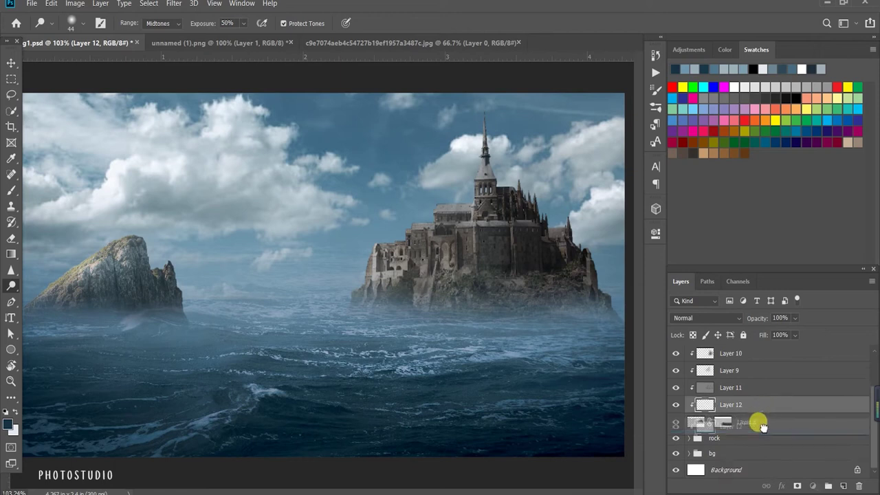
left_click(6, 412)
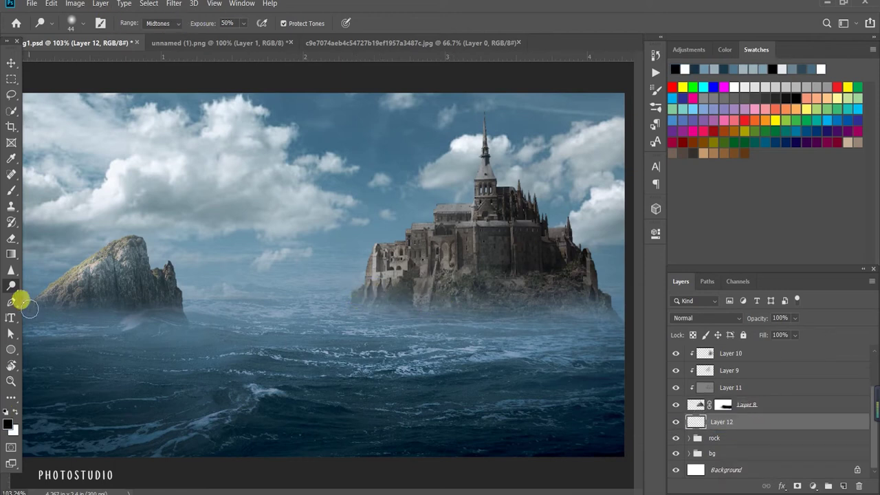
key("b")
right_click(332, 286)
mouse_move(371, 319)
left_mouse_down()
mouse_move(337, 289)
mouse_move(543, 303)
mouse_move(574, 321)
left_mouse_up()
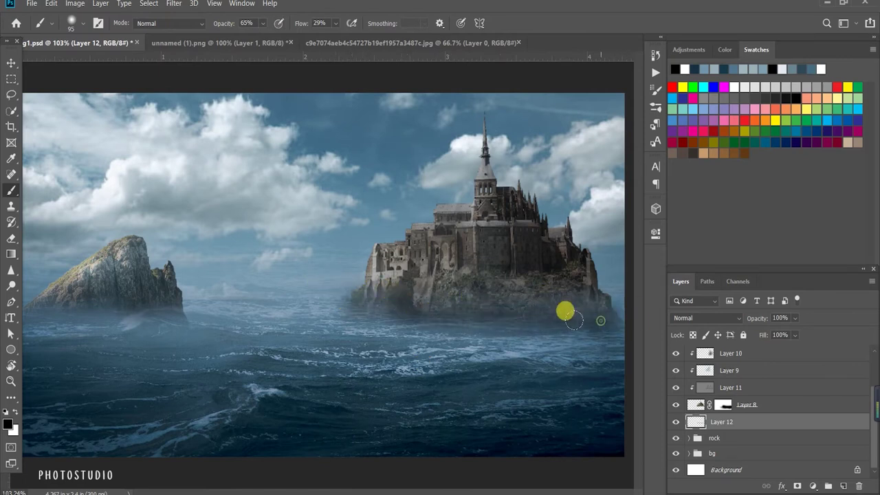
left_click_drag(241, 24, 225, 23)
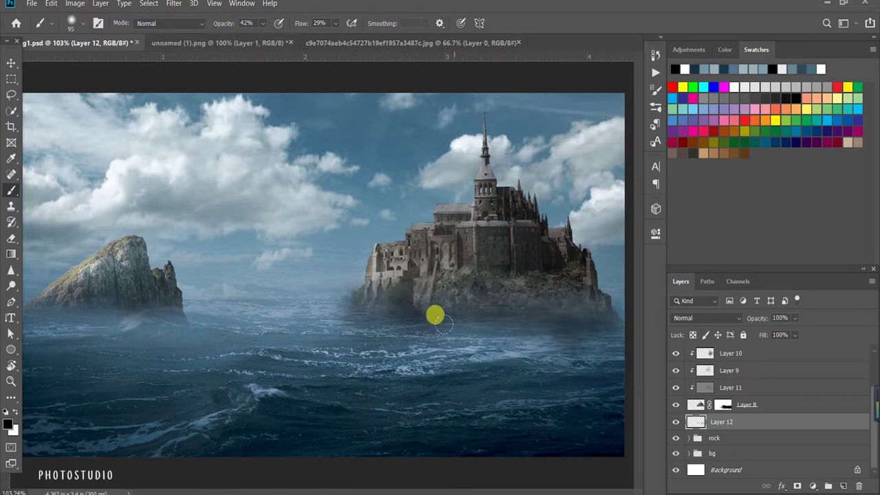
- Set the brush to 21% opacity and lower Layer 12 to 50% opacity
key("ctrl+minus")
key("2")
key("1")
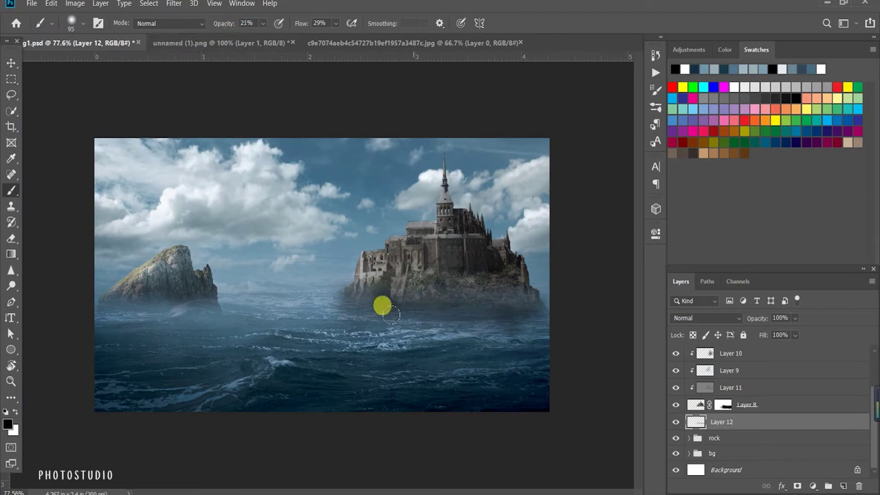
scroll(310, 299, "up", 2)
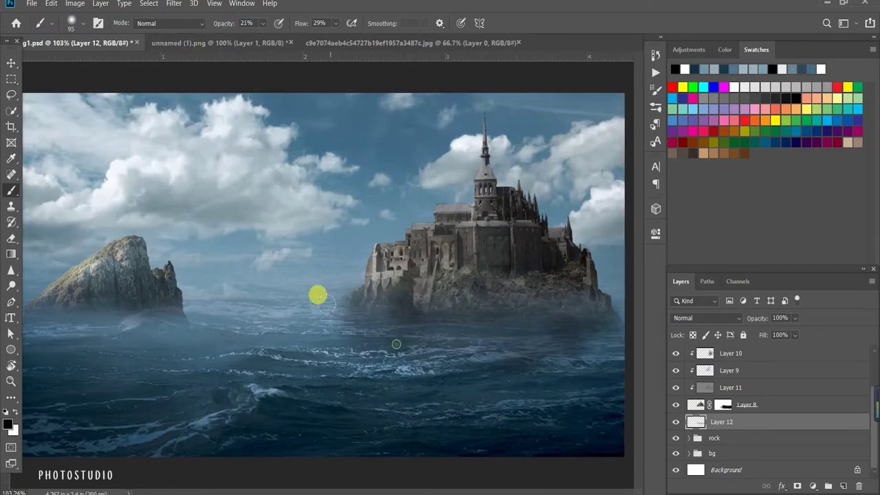
scroll(318, 296, "down", 1)
left_click_drag(795, 318, 782, 334)
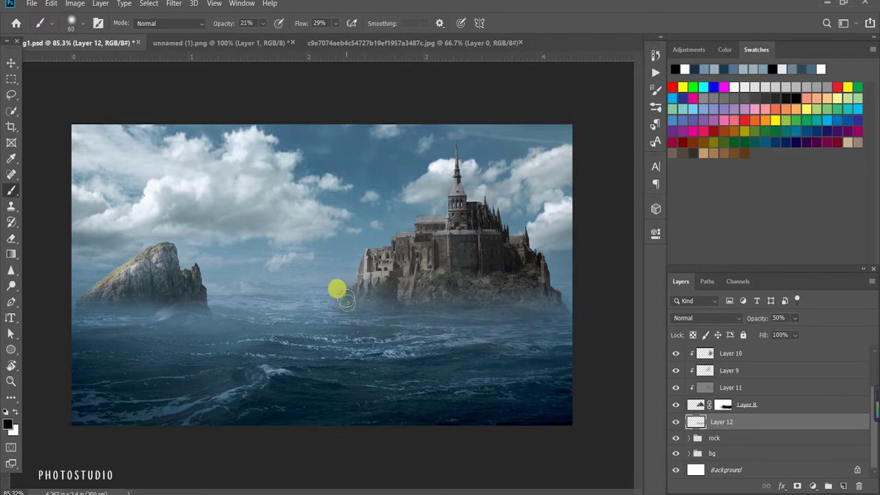
- Erase excess mist with a size-60 eraser at 21%, then add a new layer clipped to Layer 8
key("bracketleft")
key("bracketleft")
key("bracketleft")
scroll(335, 302, "up", 1)
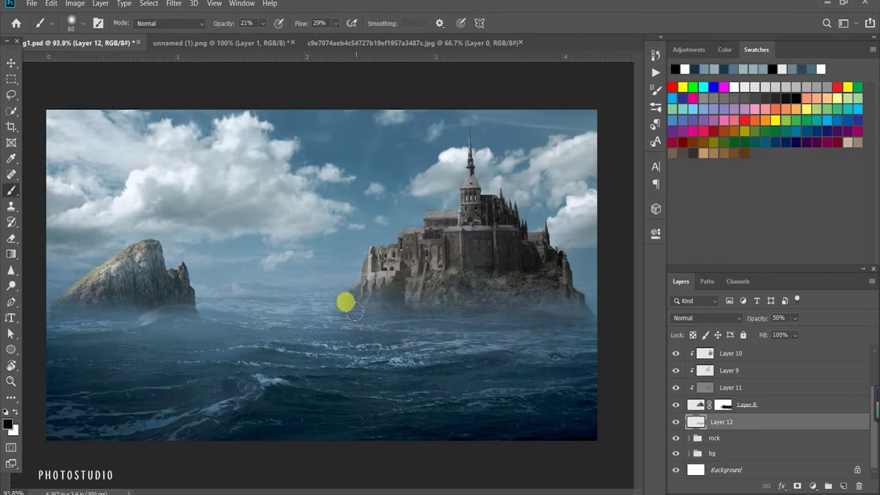
key("e")
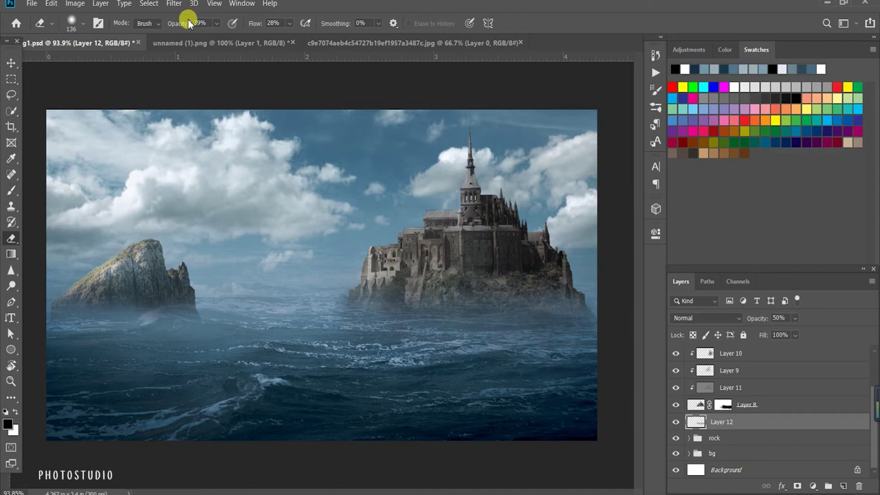
key("2")
key("1")
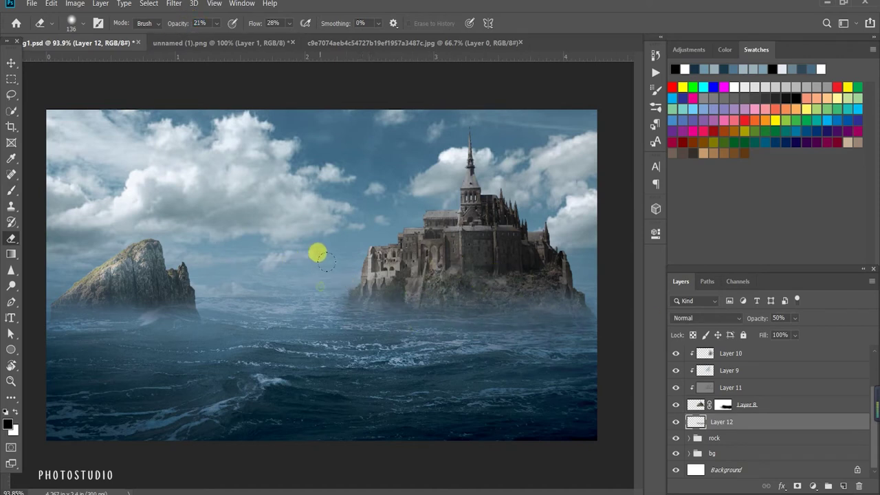
scroll(562, 344, "down", 2)
scroll(616, 399, "down", 2)
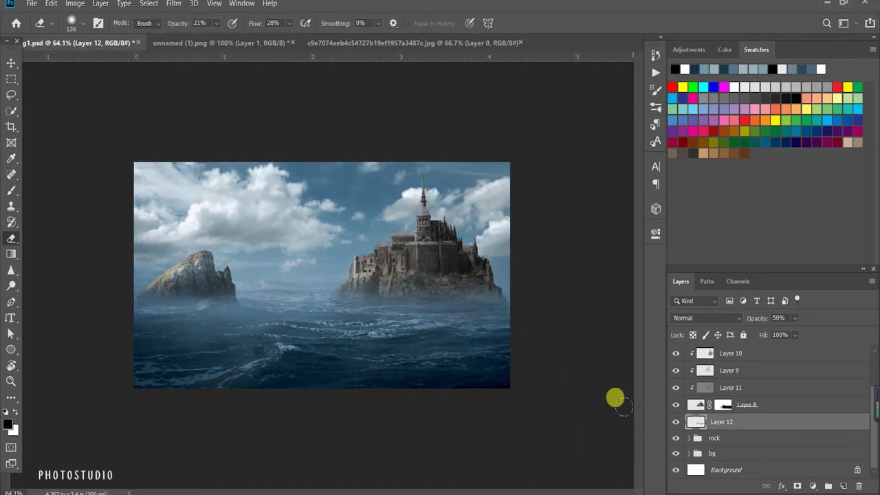
key("b")
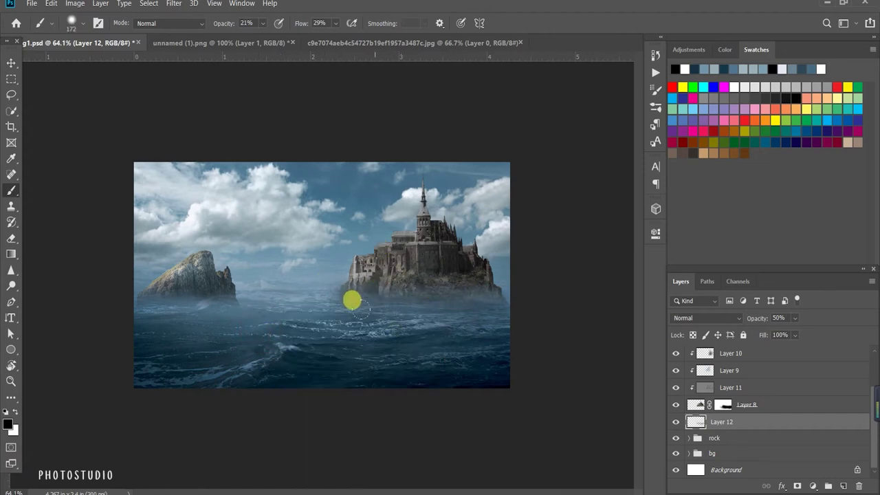
scroll(341, 260, "up", 2)
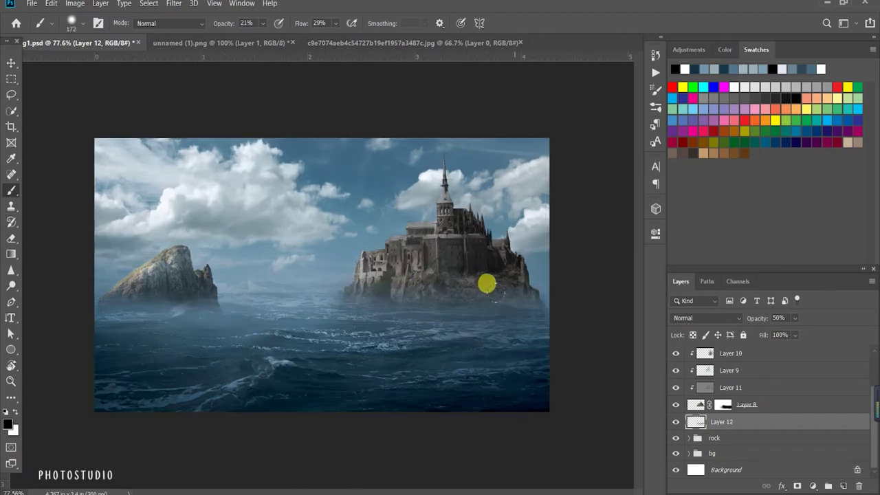
scroll(337, 275, "down", 1)
left_click(725, 405)
left_click(843, 487)
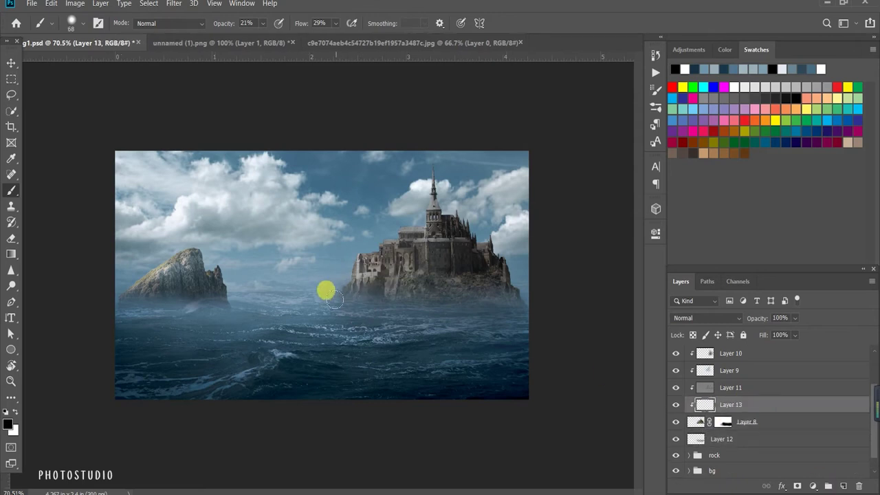
- Paint whiter mist along the castle base, toggling Layer 12 to compare the effect
left_click(676, 438)
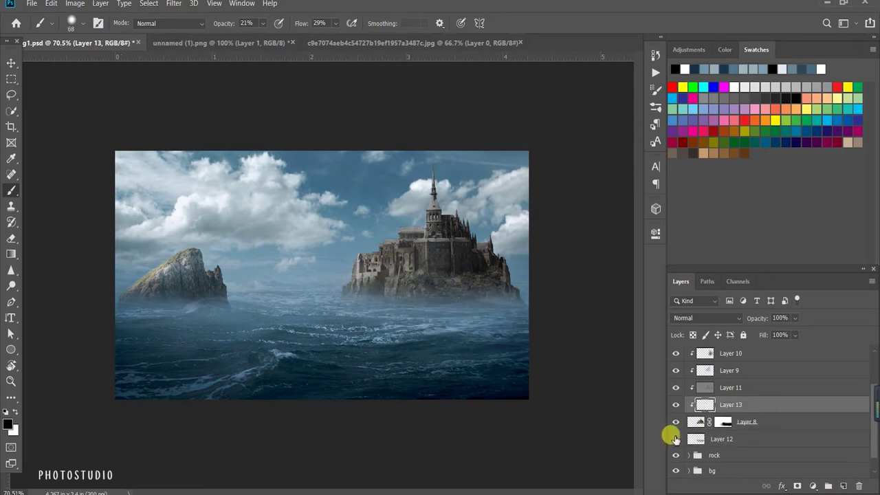
scroll(491, 316, "up", 2)
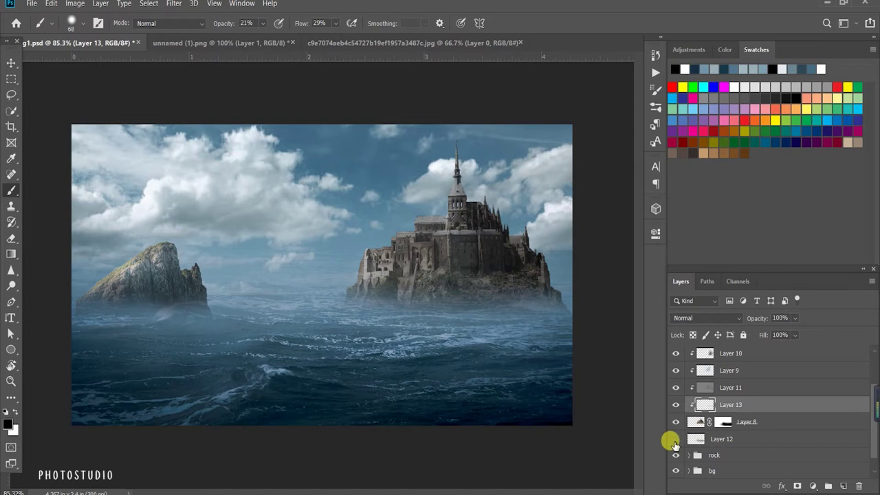
left_click(675, 438)
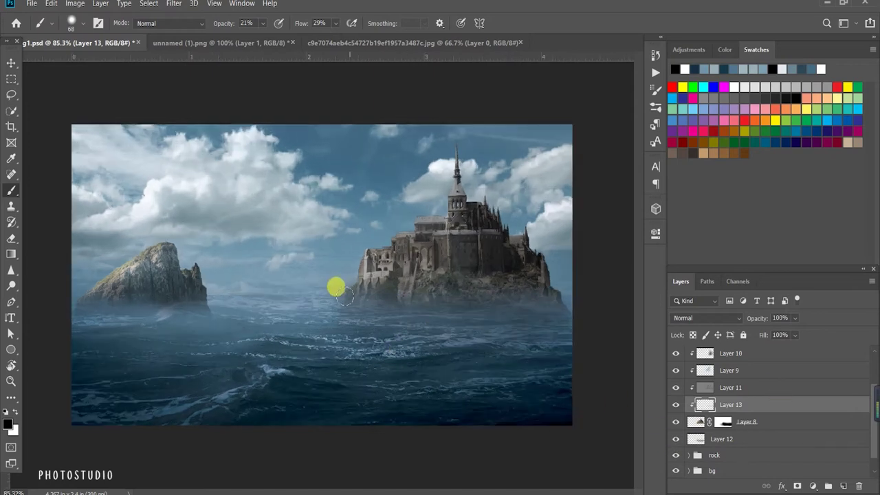
left_click_drag(206, 24, 227, 24)
left_click_drag(350, 298, 537, 298)
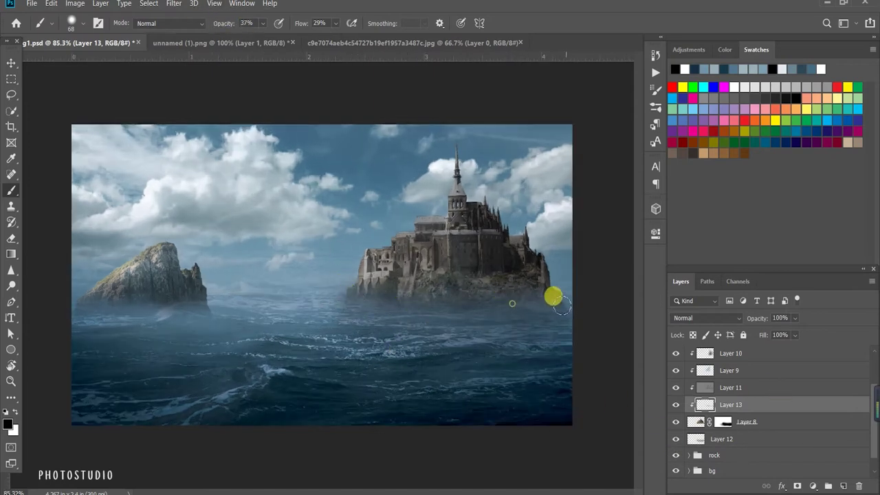
scroll(536, 299, "down", 1)
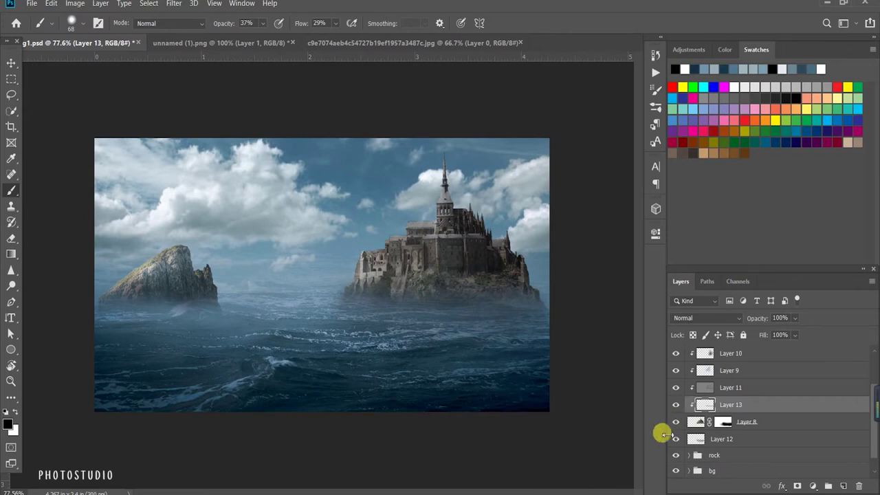
left_click(673, 439)
left_click(673, 439)
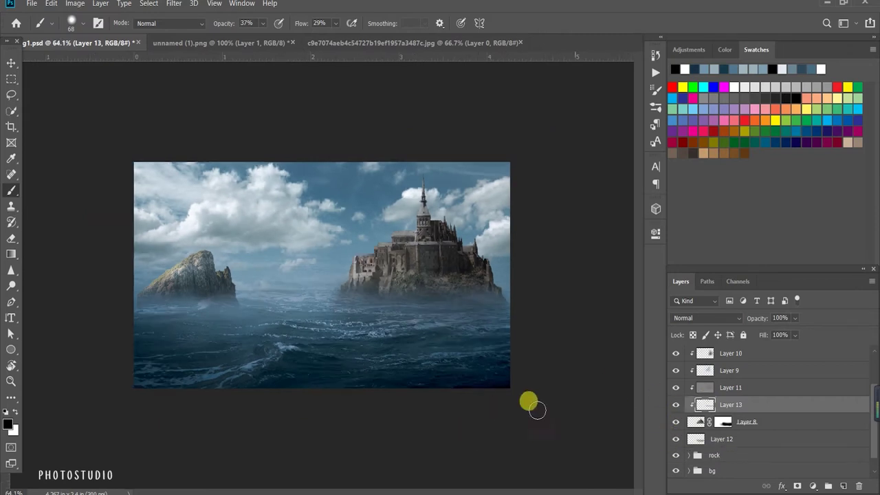
- Make Layer 12 active and switch to the Eraser, checking the brush presets
left_click(738, 440)
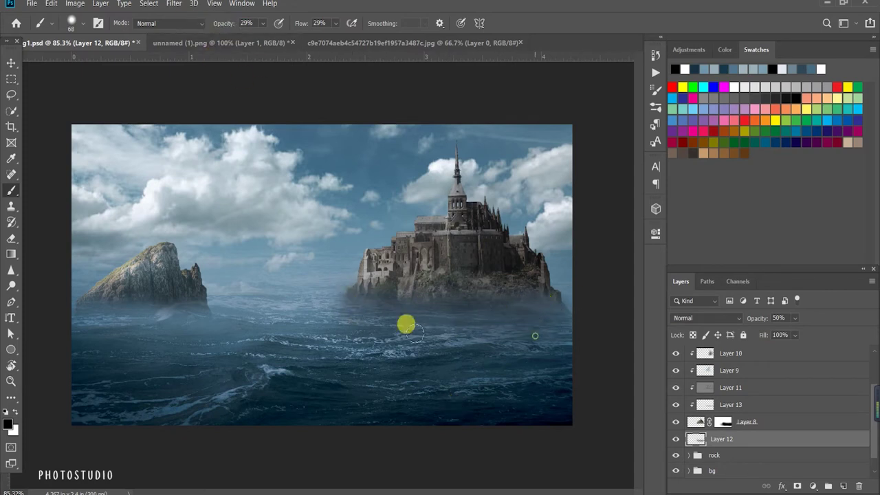
scroll(168, 275, "down", 2)
key("e")
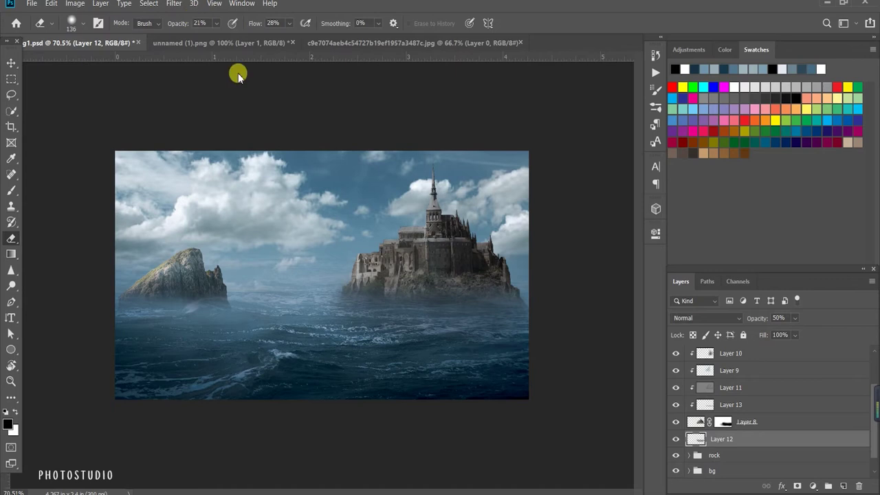
left_click(71, 23)
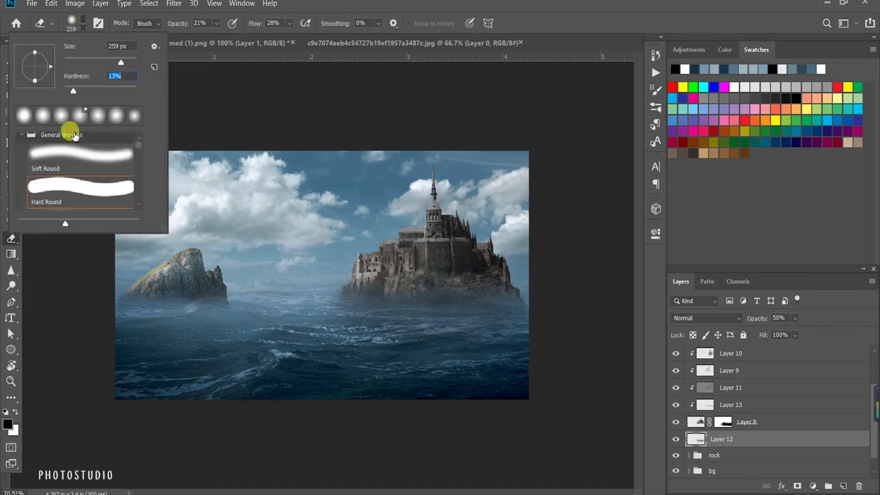
left_click(337, 286)
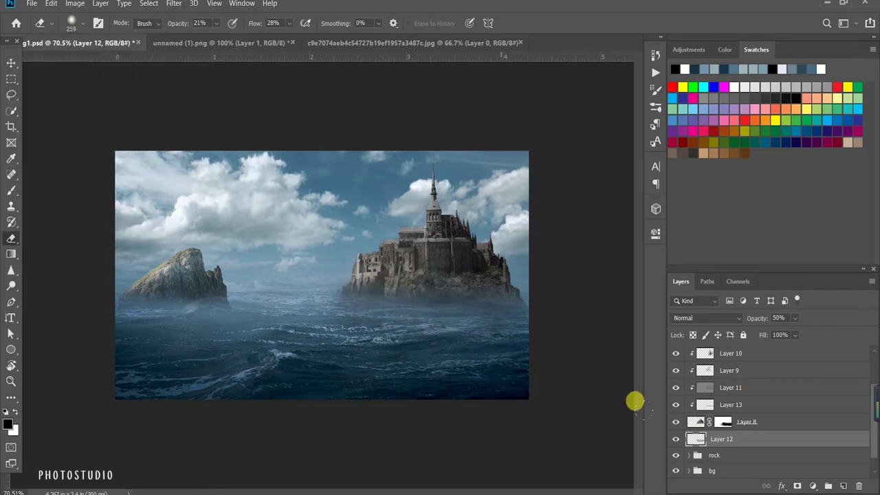
scroll(674, 419, "down", 1)
scroll(300, 334, "up", 1)
- Lower Layer 13's opacity to 32% and Layer 10's to about a third
left_click(674, 391)
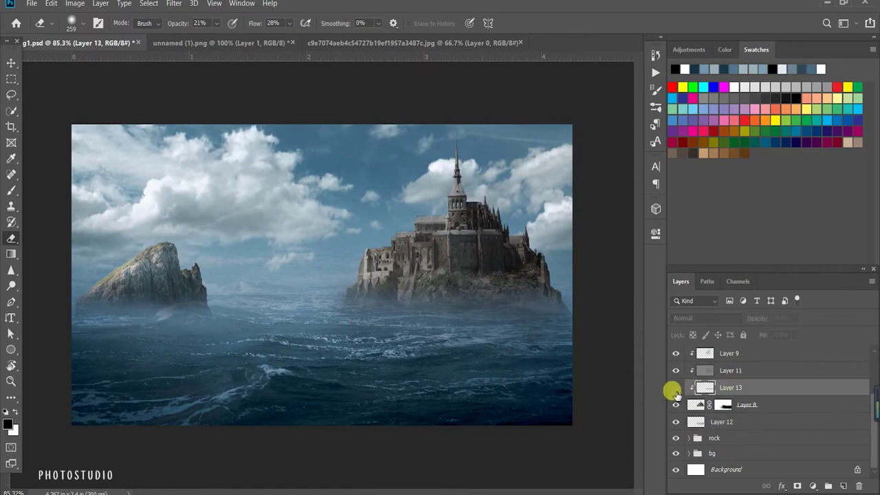
scroll(337, 249, "up", 1)
key("b")
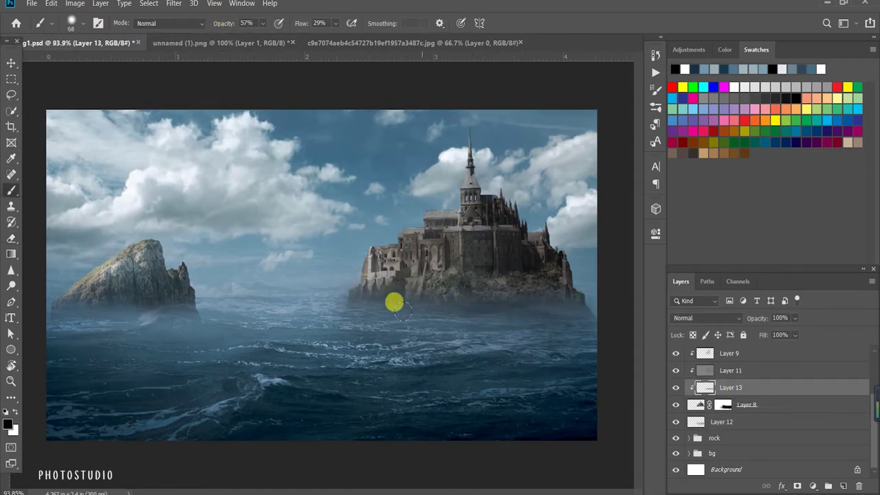
scroll(591, 358, "down", 3)
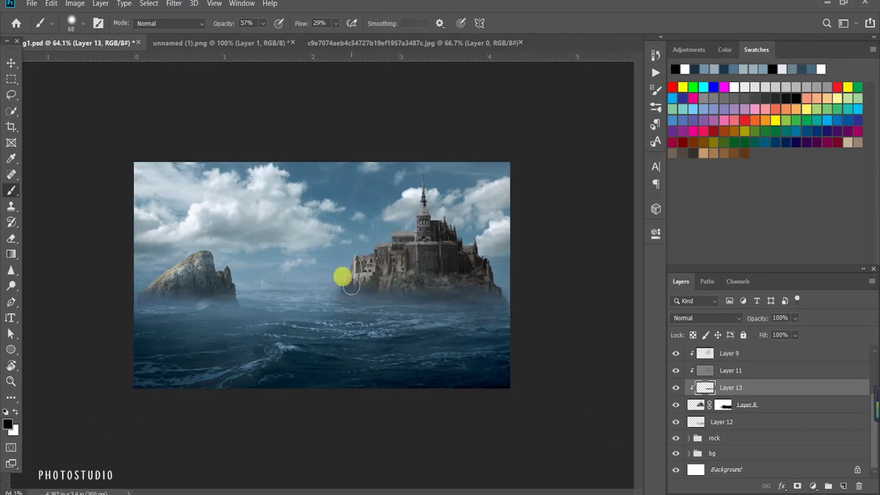
scroll(328, 320, "up", 3)
left_click_drag(795, 318, 793, 335)
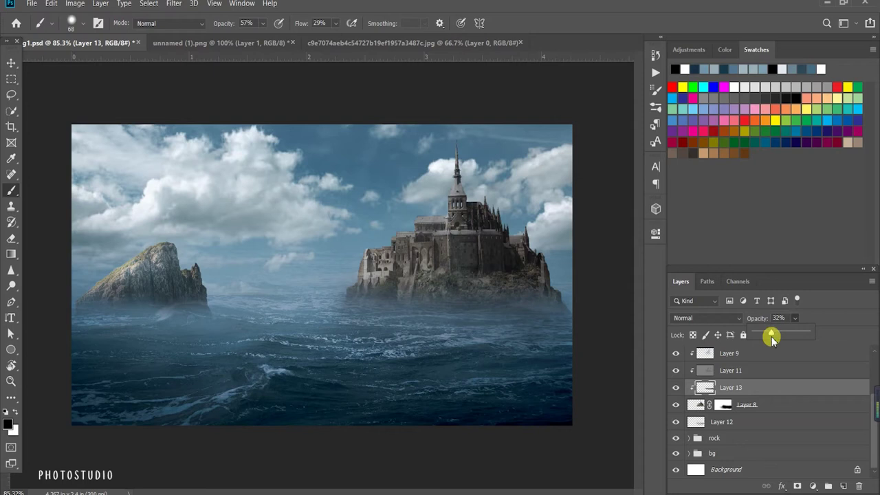
scroll(321, 276, "down", 1)
scroll(725, 411, "up", 2)
left_click(731, 404)
left_click(795, 318)
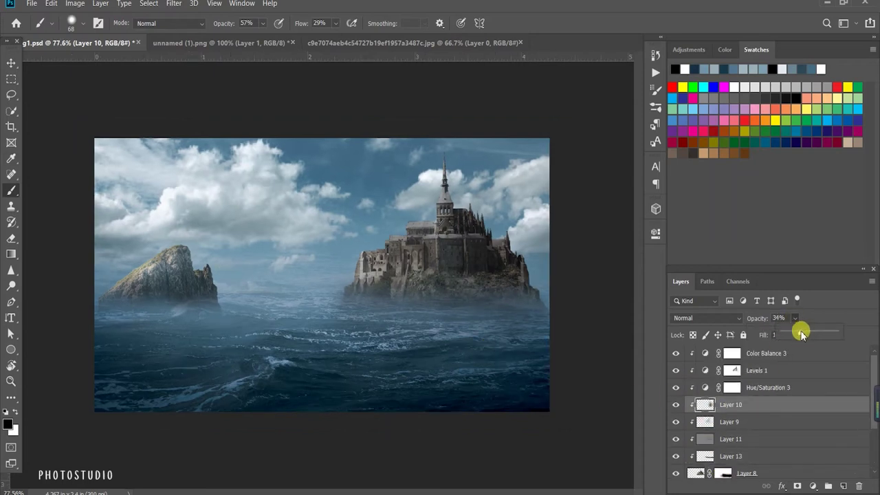
- Set Layer 10 to 34% opacity in Screen blend mode
left_click(727, 424)
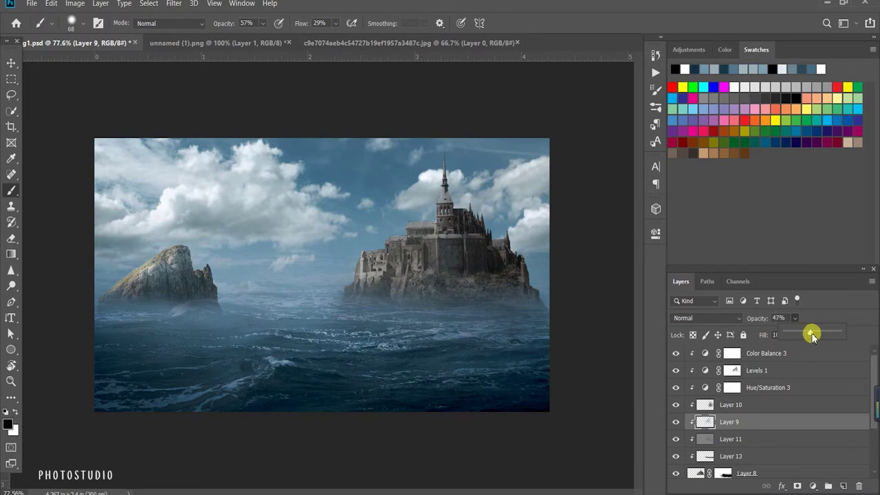
left_click(757, 404)
left_click(795, 317)
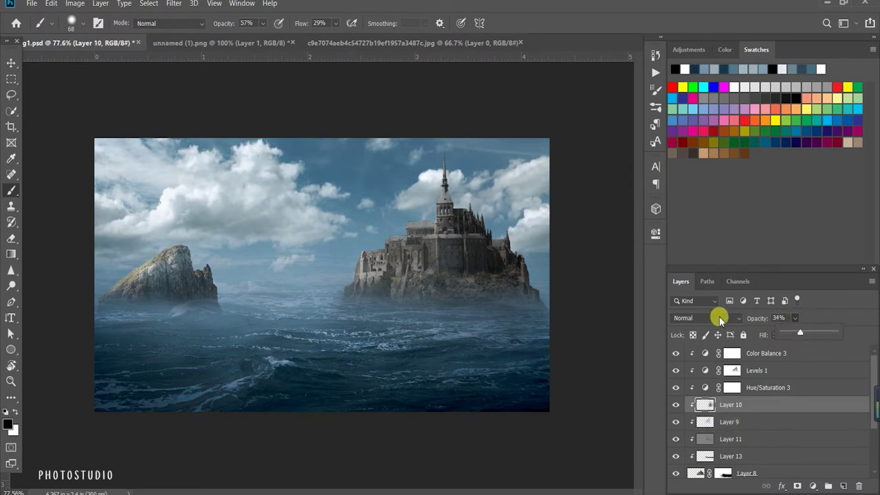
left_click(718, 318)
left_click(696, 294)
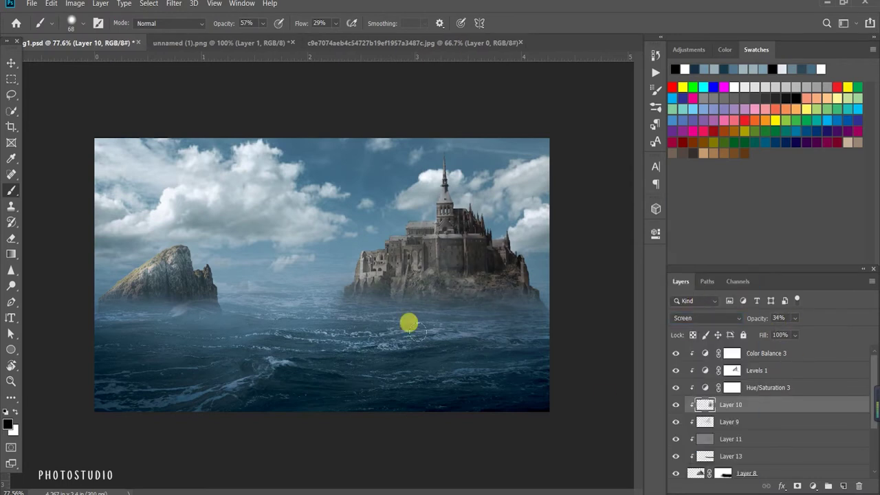
- Select the castle layers down through Layer 8 and link them together
scroll(487, 364, "up", 2)
scroll(173, 261, "down", 1)
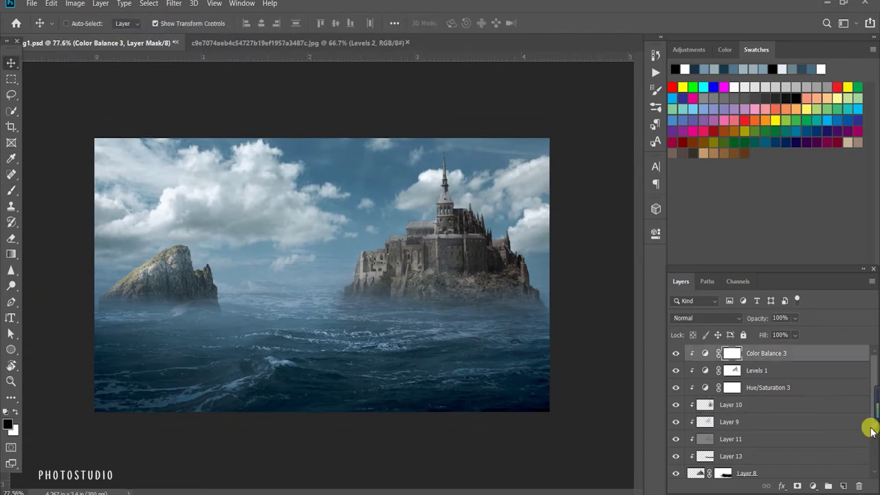
scroll(771, 435, "down", 3)
scroll(770, 435, "up", 3)
scroll(766, 431, "down", 3)
left_click(765, 435)
scroll(767, 413, "up", 2)
left_click(766, 351, "shift")
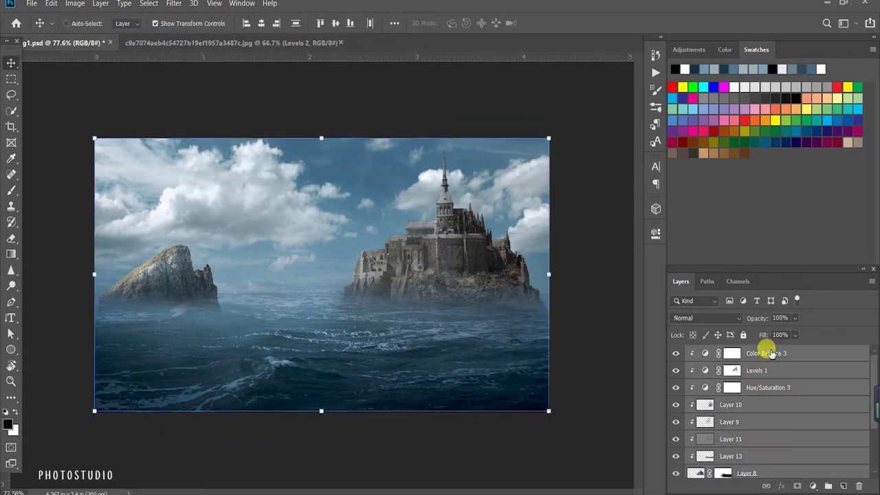
right_click(763, 419)
left_click(675, 234)
- Group the castle layers and name the group 'castle'
left_click(829, 487)
double_click(716, 351)
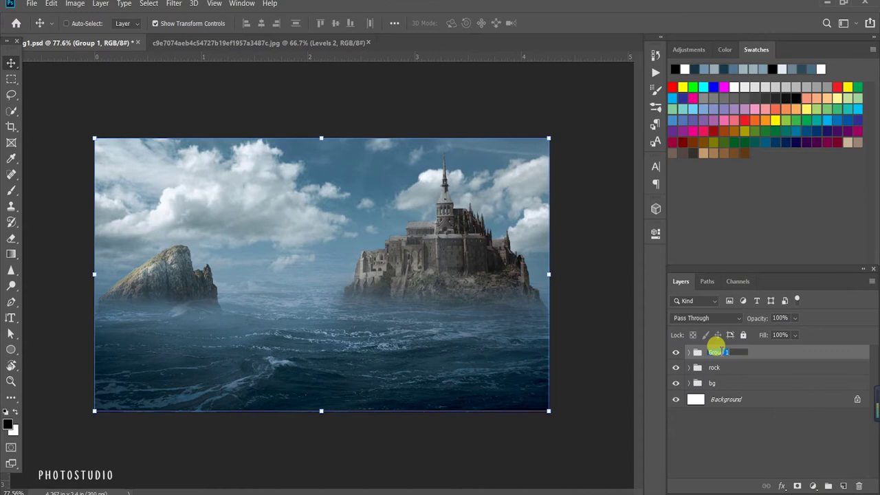
type("stle")
key("Return")
left_click(688, 368)
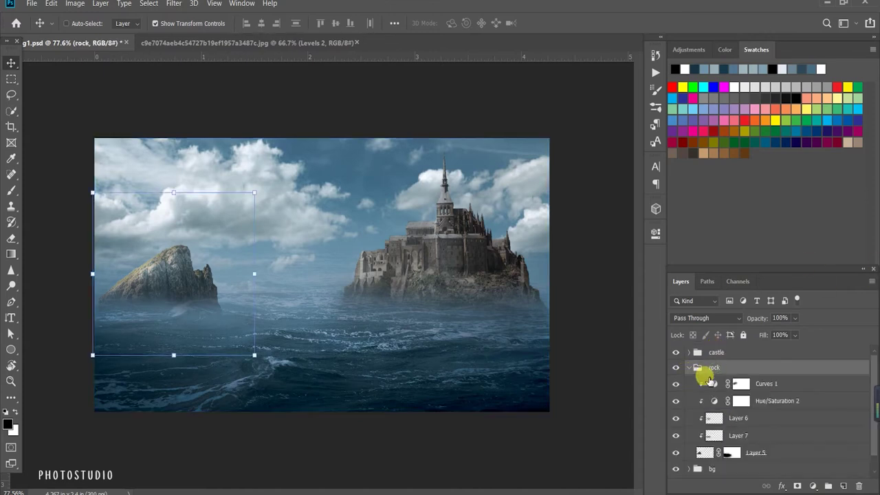
- Apply a 2.3-pixel Gaussian Blur smart filter to rock Layer 5
left_click(763, 437)
left_click(173, 4)
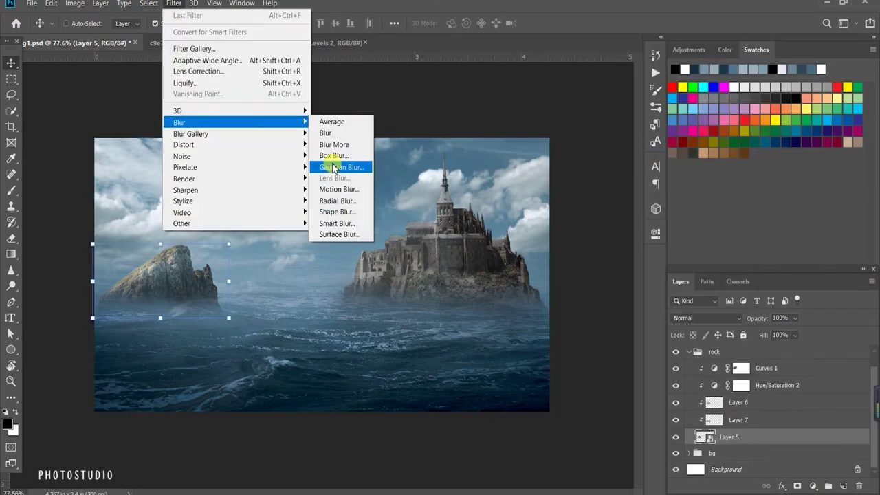
left_click(331, 167)
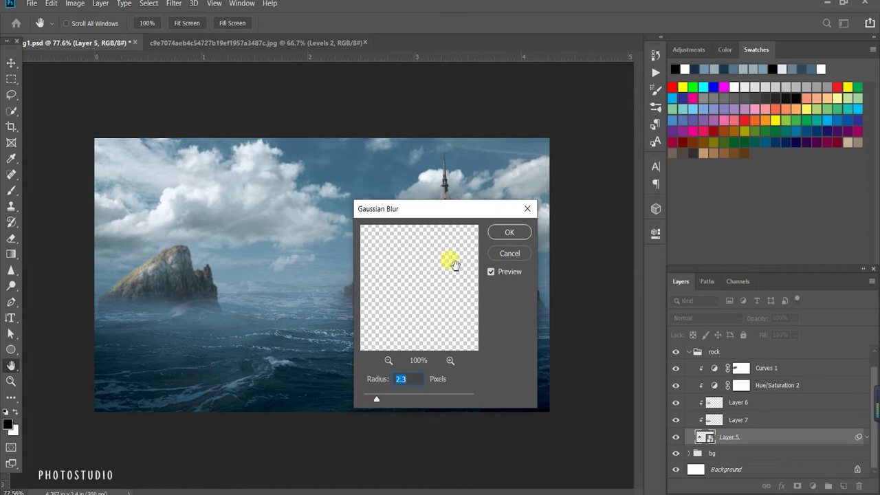
left_click(510, 233)
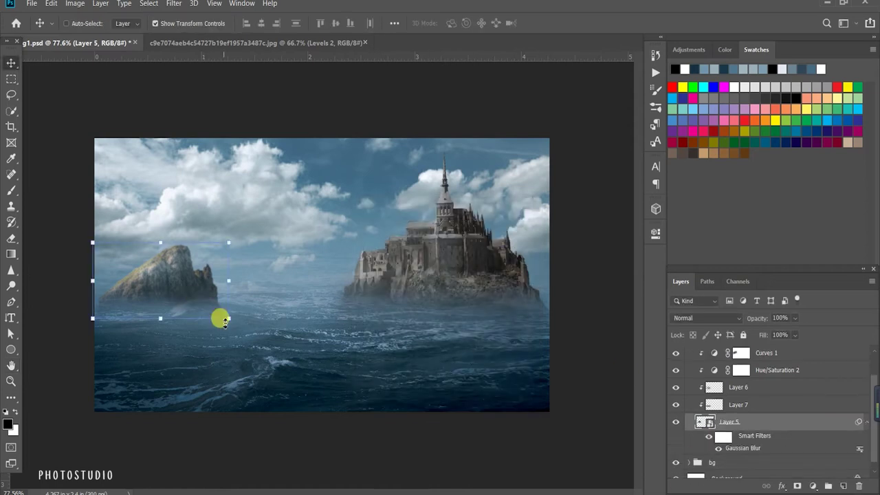
- Move the rock and scale it down to about 76% with Free Transform
key("ctrl+t")
left_click_drag(227, 315, 187, 283)
left_click_drag(205, 243, 190, 250)
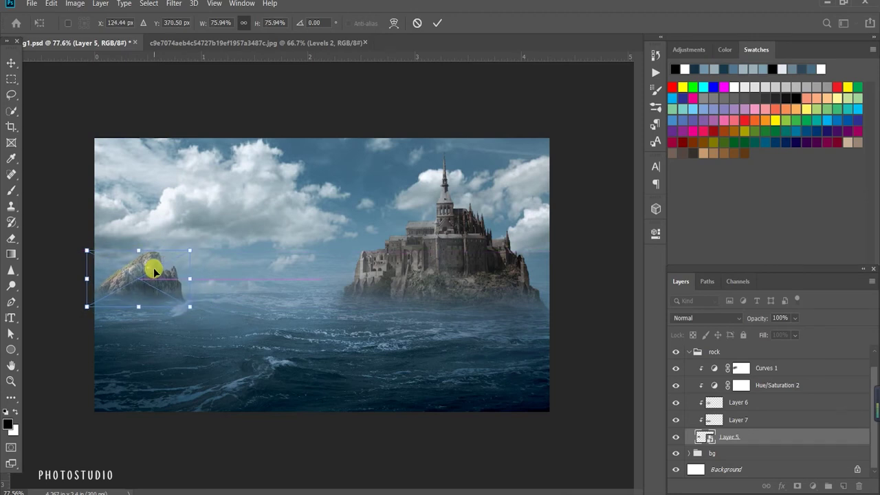
left_click(438, 23)
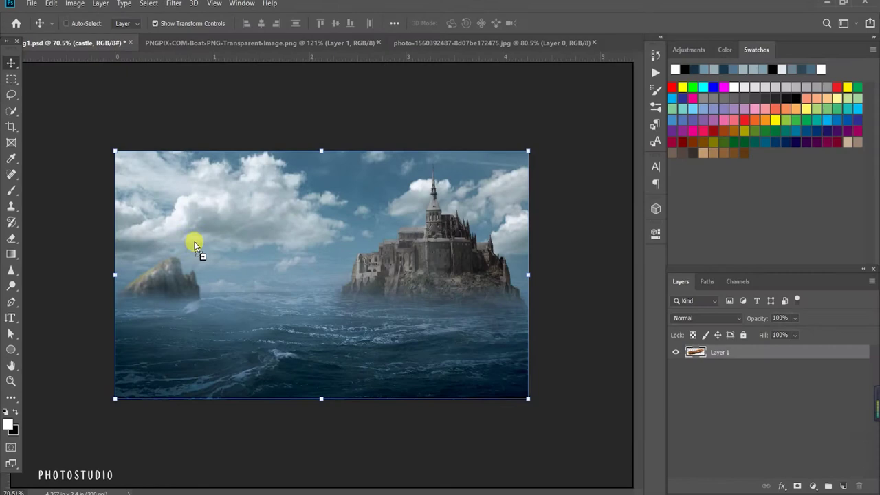
- Scale the boat down to about half and place it at the lower left
key("ctrl+t")
left_click_drag(353, 295, 307, 315)
left_click_drag(220, 337, 193, 354)
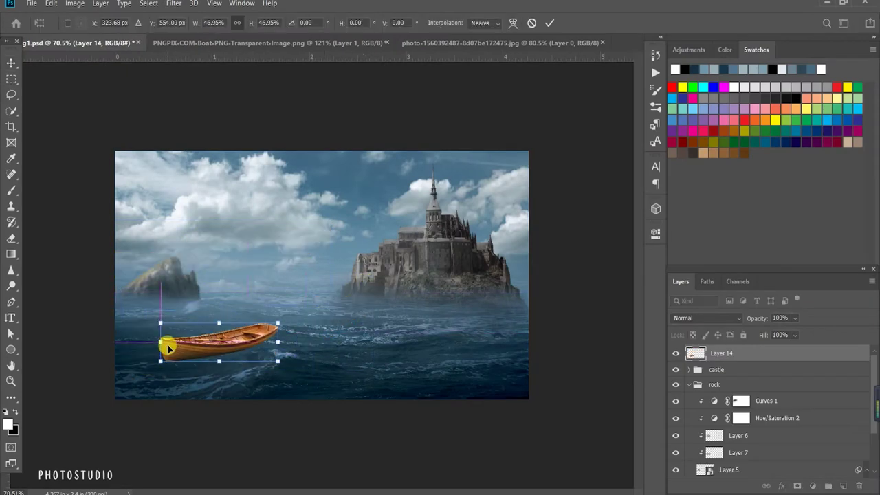
left_click_drag(193, 354, 167, 346)
key("Return")
- Add a Hue/Saturation adjustment above the boat and reduce its saturation
left_click(813, 485)
left_click(801, 358)
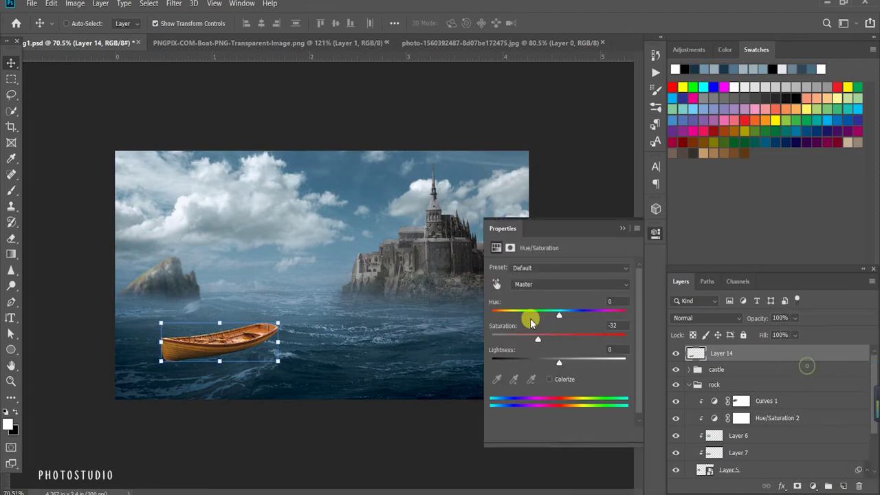
left_click_drag(559, 344, 542, 336)
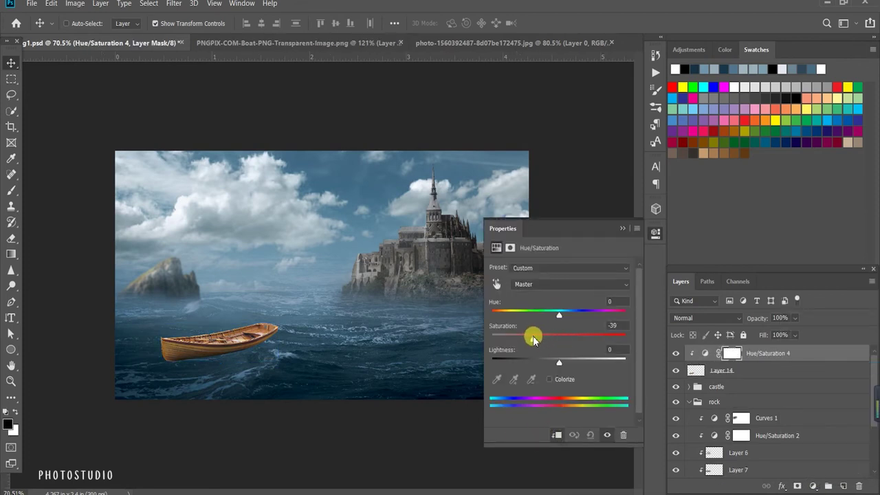
left_click(623, 228)
- Add a Levels adjustment clipped to the boat that darkens its brightest tones
left_click(812, 486)
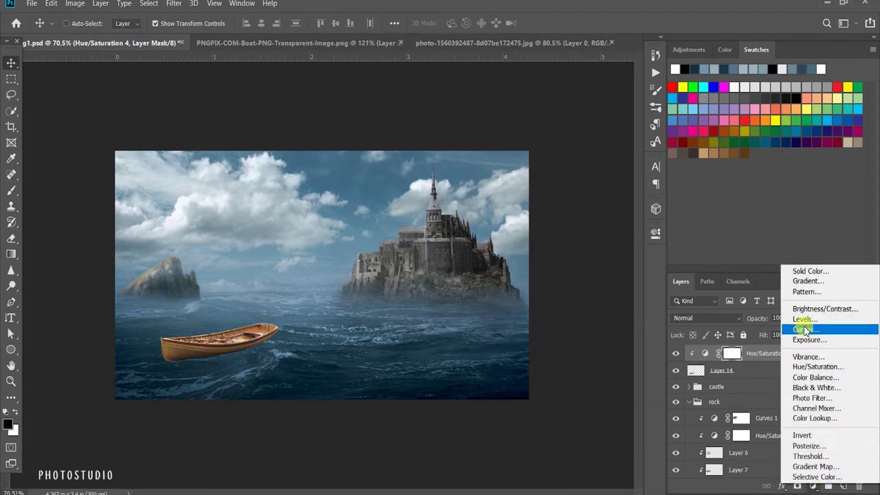
left_click(801, 318)
left_click(557, 434)
left_click_drag(628, 392, 600, 389)
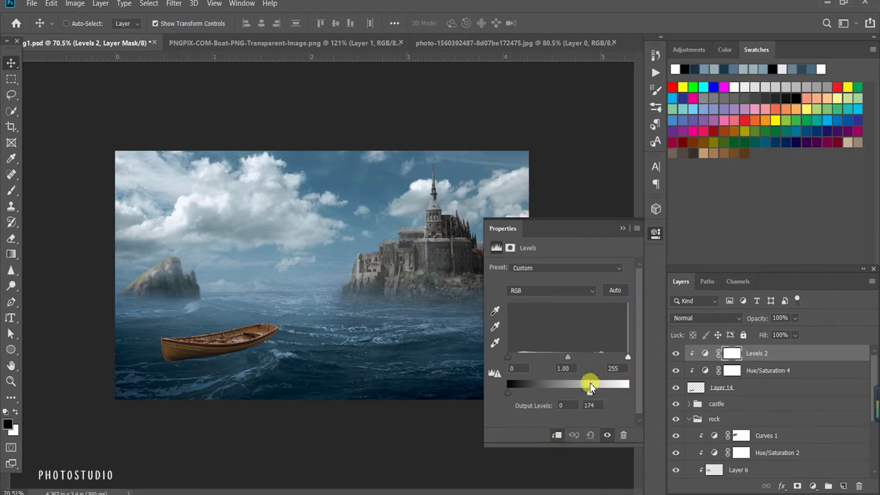
left_click(623, 228)
- Add a Color Balance adjustment and shift the boat's hue slightly in Hue/Saturation
left_click(812, 485)
left_click(805, 365)
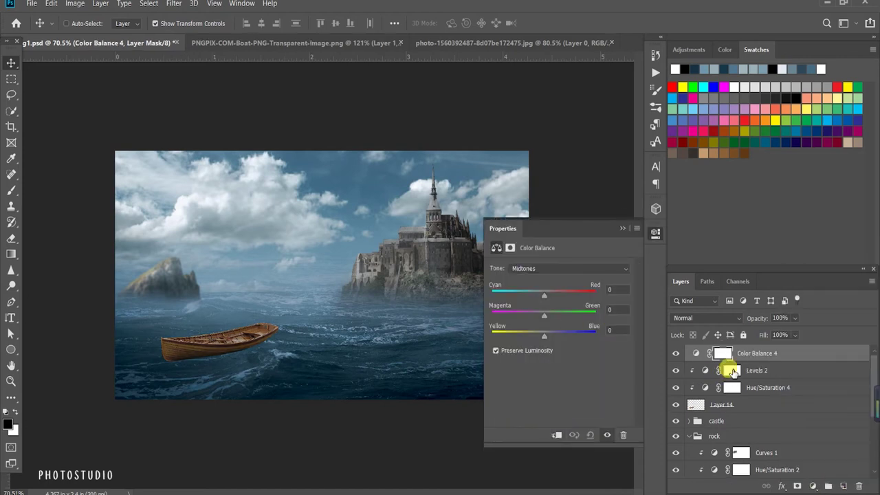
left_click(729, 371)
left_click(748, 388)
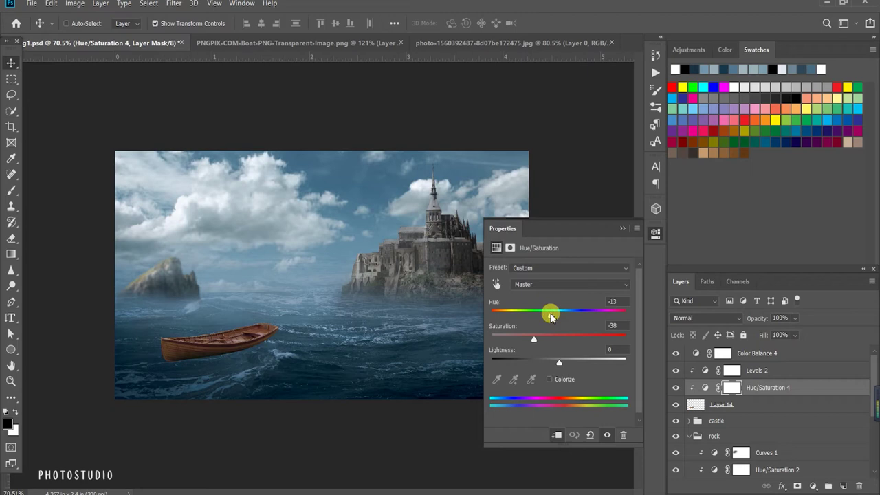
mouse_move(549, 316)
left_mouse_down()
mouse_move(527, 315)
mouse_move(560, 325)
mouse_move(525, 340)
left_mouse_up()
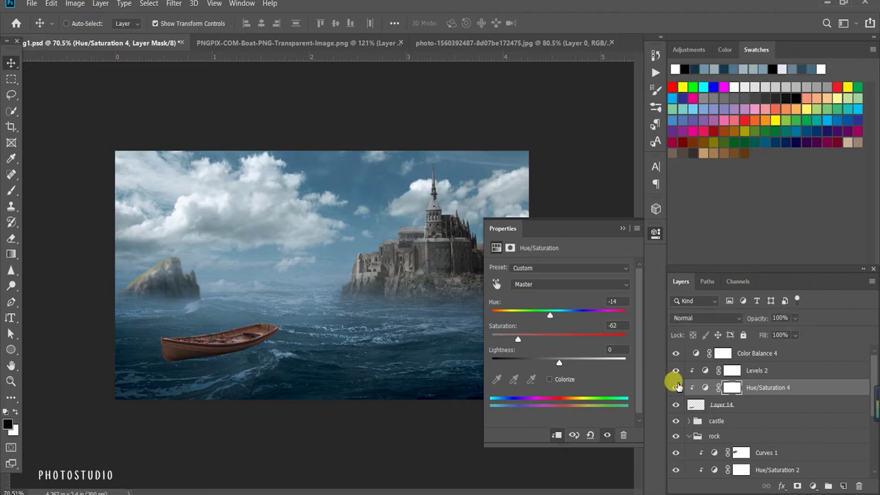
- Clip Color Balance to the boat, shifting midtones toward green and shadows toward red
left_click(692, 355)
left_click(558, 435)
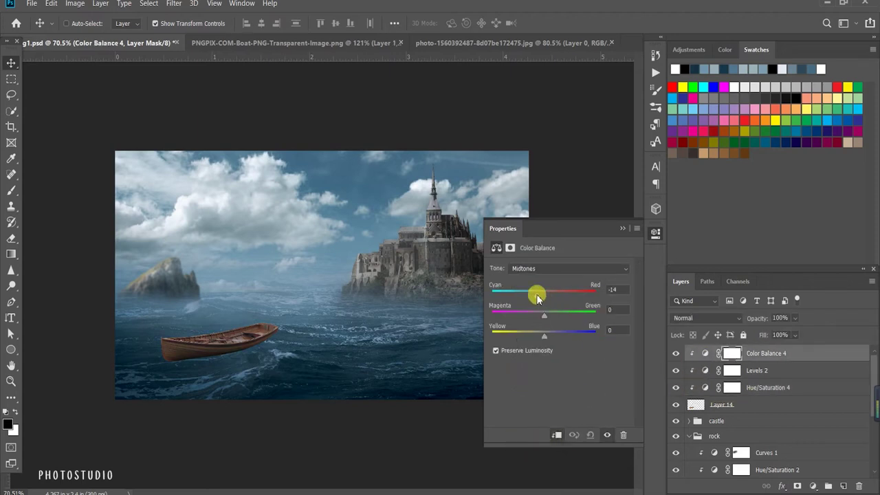
left_click_drag(544, 316, 549, 316)
left_click_drag(553, 334, 551, 338)
left_click(544, 268)
left_click(540, 281)
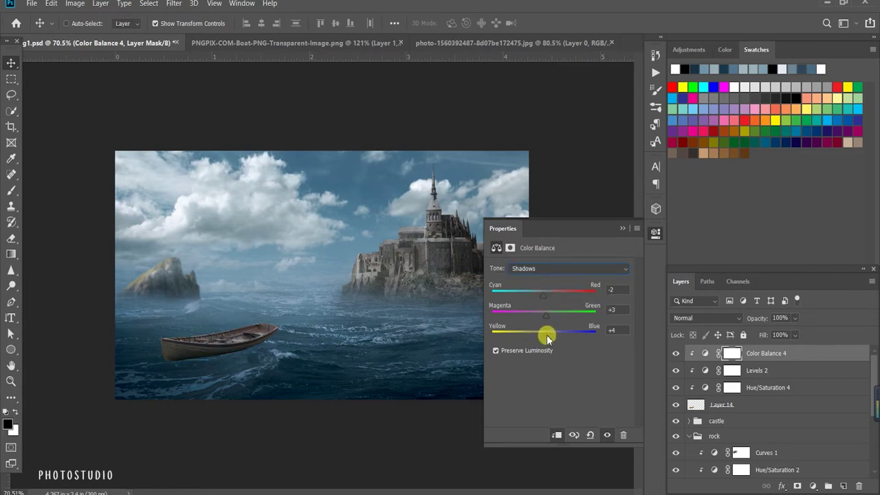
left_click_drag(546, 335, 544, 334)
left_click_drag(543, 294, 547, 296)
left_click(543, 268)
left_click(548, 294)
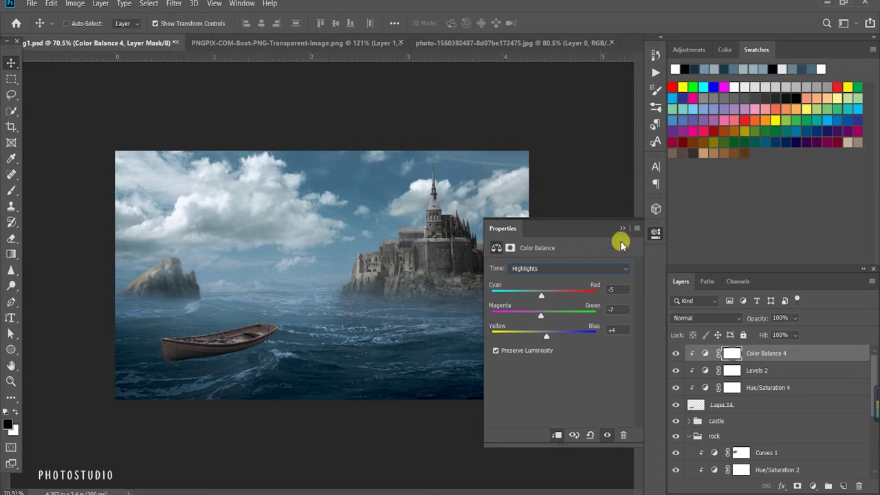
left_click(623, 228)
left_click(757, 404)
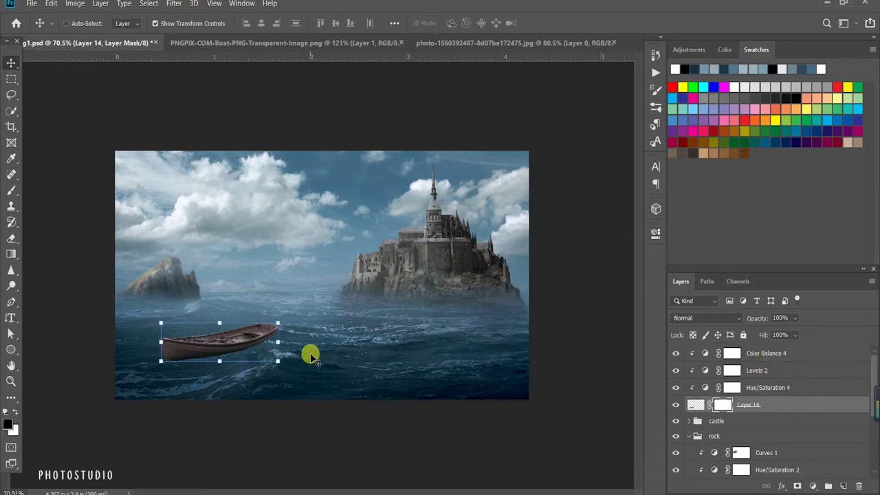
- Hide the boat's lower edge in the waves and dodge parts of the hull
key("b")
mouse_move(287, 364)
left_mouse_down()
mouse_move(185, 372)
mouse_move(340, 355)
mouse_move(305, 332)
left_mouse_up()
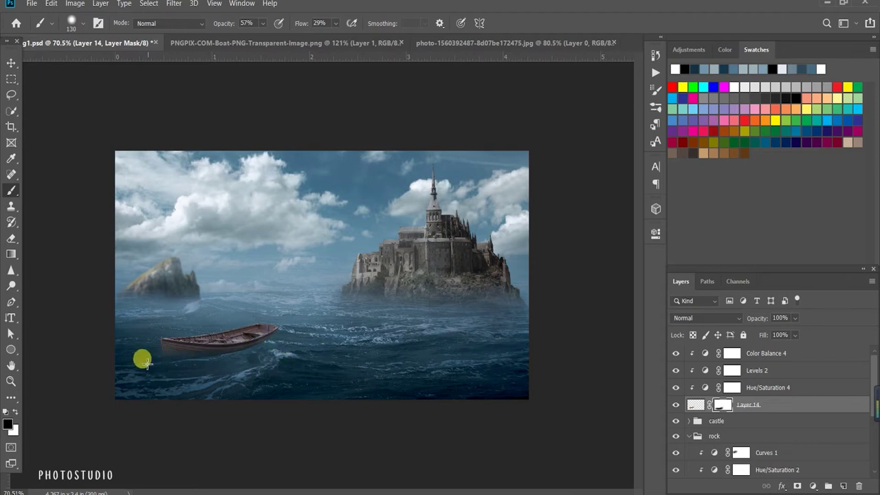
key("x")
scroll(322, 338, "up", 1)
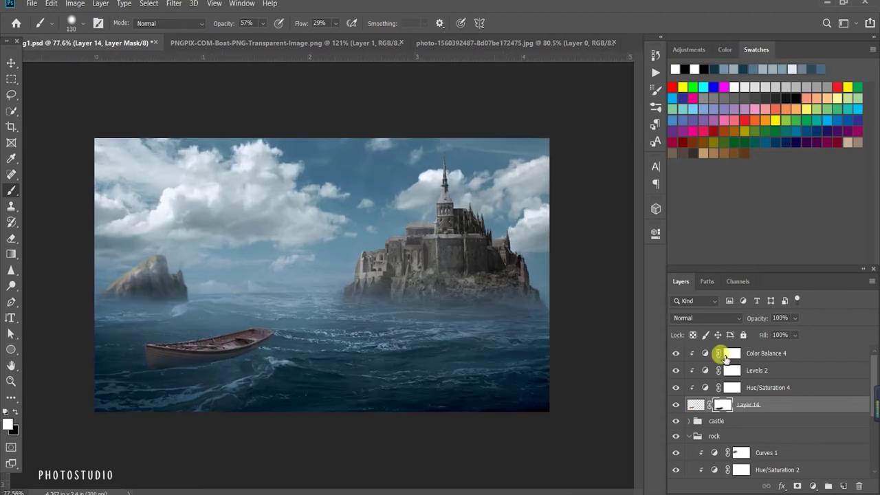
right_click(18, 296)
left_click(52, 289)
mouse_move(149, 362)
left_mouse_down()
mouse_move(211, 353)
mouse_move(171, 344)
mouse_move(255, 310)
mouse_move(282, 361)
left_mouse_up()
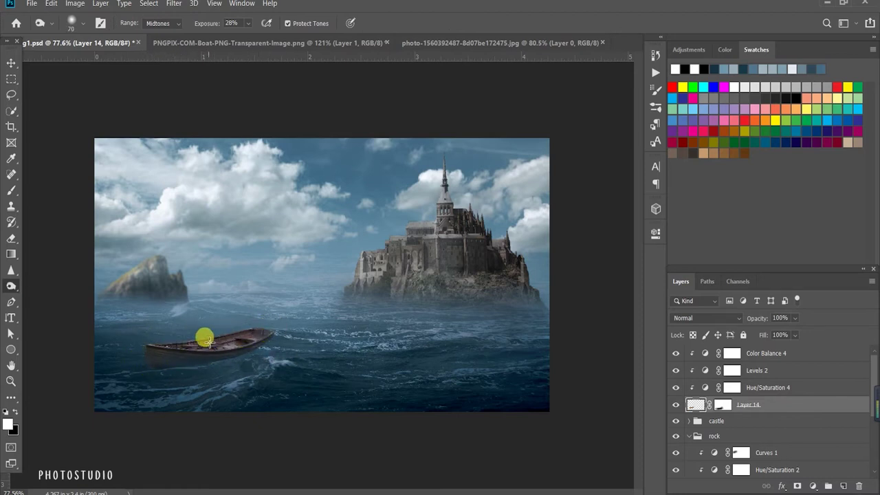
- Select Layer 4 and adjust the brush hardness settings
scroll(200, 338, "down", 1)
scroll(147, 350, "up", 2)
key("v")
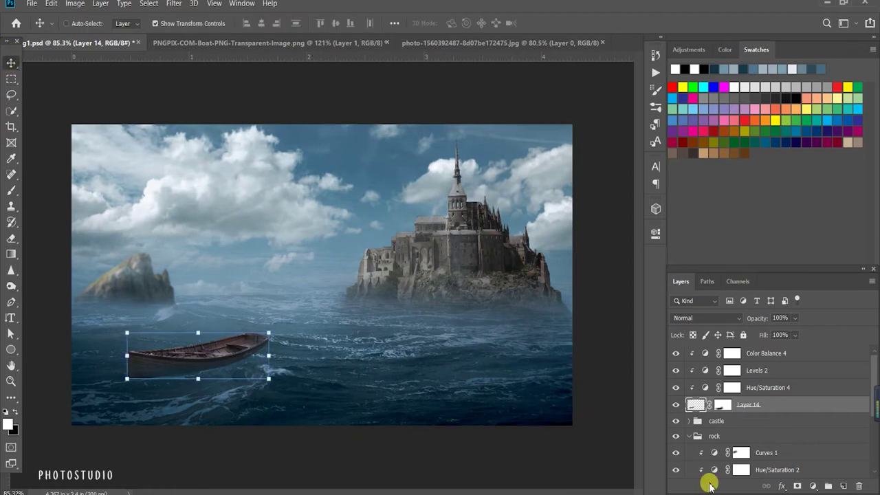
left_click(246, 328, "ctrl")
key("b")
right_click(370, 353)
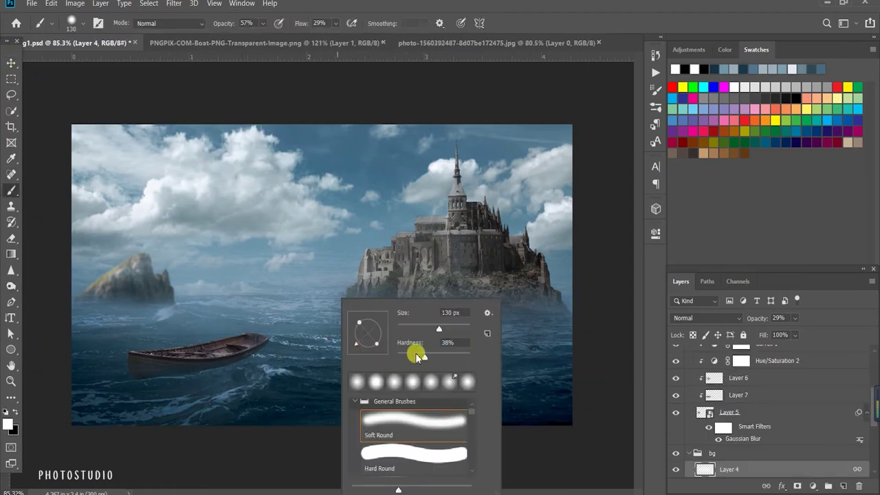
left_click(200, 383)
- Mask the boat's stern and hull bottom into the water with an 82 px brush
left_click(692, 453)
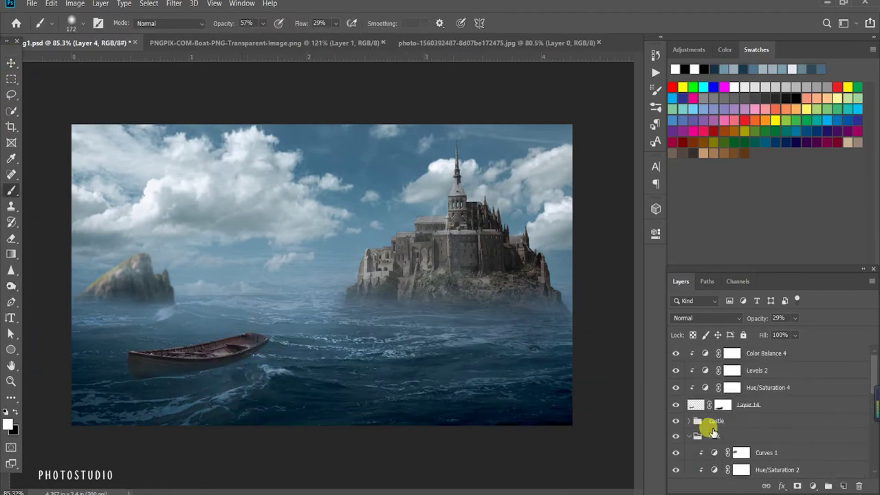
left_click(729, 405)
left_click_drag(142, 369, 301, 330)
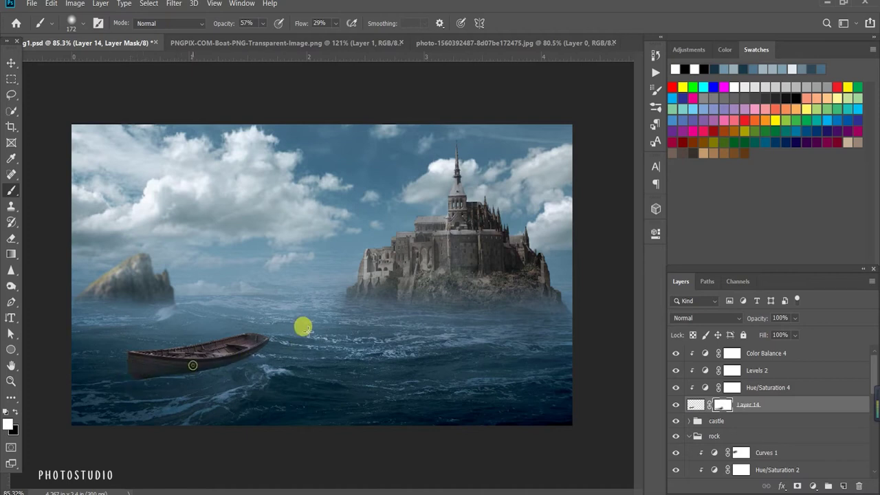
left_click_drag(168, 385, 291, 386)
left_click_drag(143, 379, 208, 387)
left_click_drag(152, 386, 208, 401)
key("ctrl+minus")
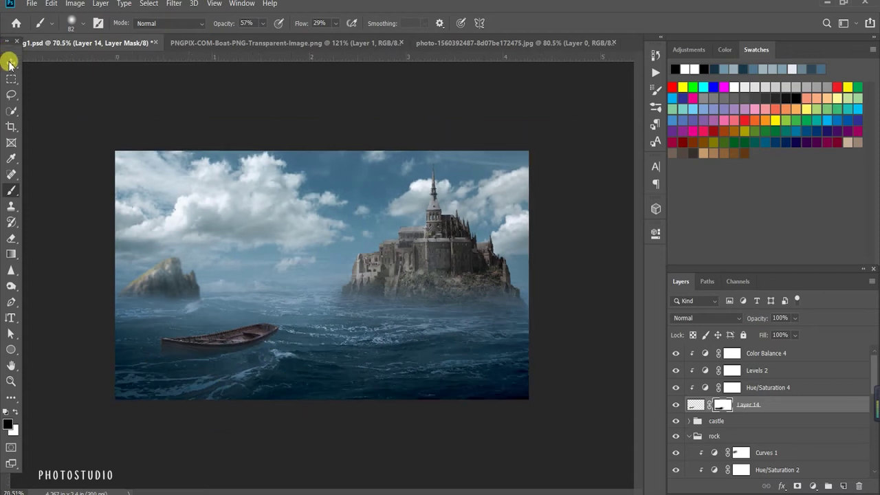
- Dodge the boat's top edge, burn its hull, and add a new clipped empty layer
left_click(10, 60)
key("ctrl+plus")
right_click(11, 286)
left_click(39, 284)
left_click(696, 405)
mouse_move(157, 380)
left_mouse_down()
mouse_move(124, 364)
mouse_move(243, 337)
mouse_move(256, 352)
left_mouse_up()
right_click(11, 286)
left_click(39, 303)
mouse_move(173, 354)
left_mouse_down()
mouse_move(247, 337)
mouse_move(238, 354)
mouse_move(265, 350)
left_mouse_up()
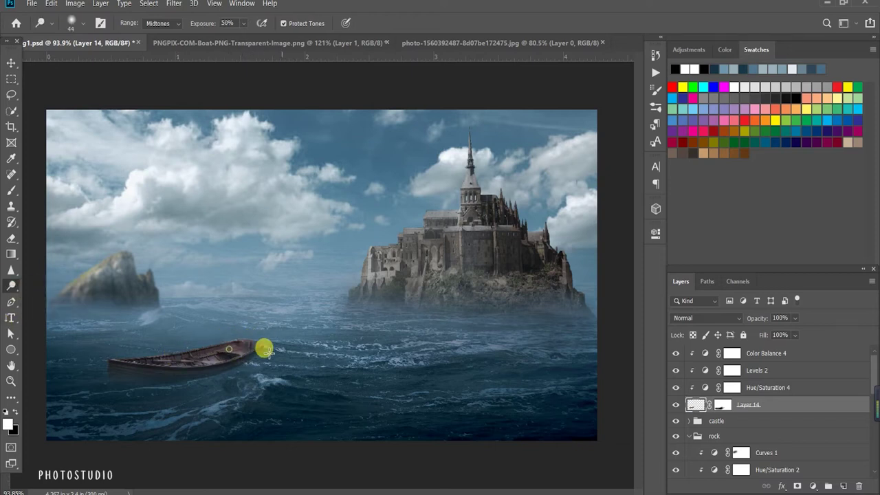
left_click(843, 486)
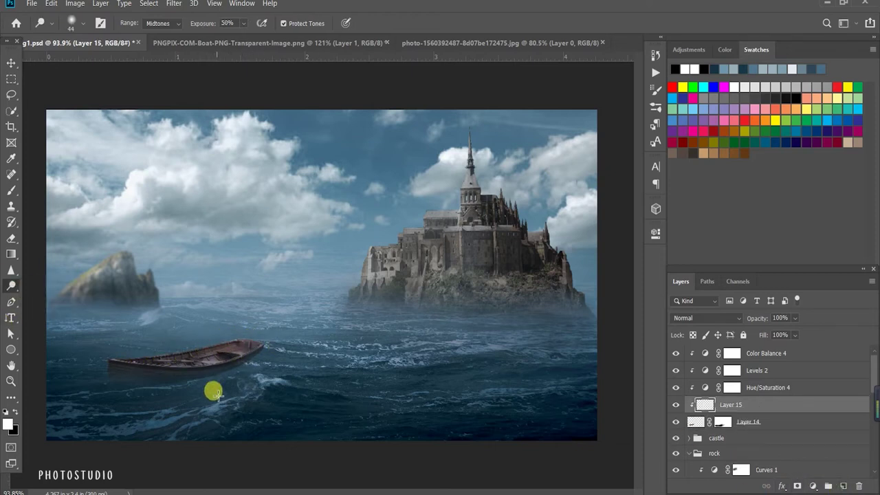
- Sample a light colour from the clouds and set Layer 15 to Overlay
key("b")
left_click(271, 397, "alt")
left_click_drag(254, 230, 183, 167)
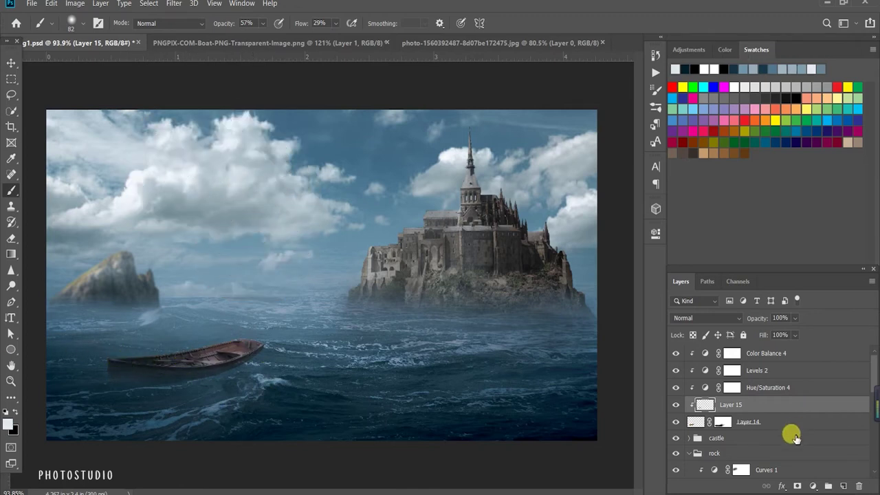
left_click(740, 318)
left_click(725, 336)
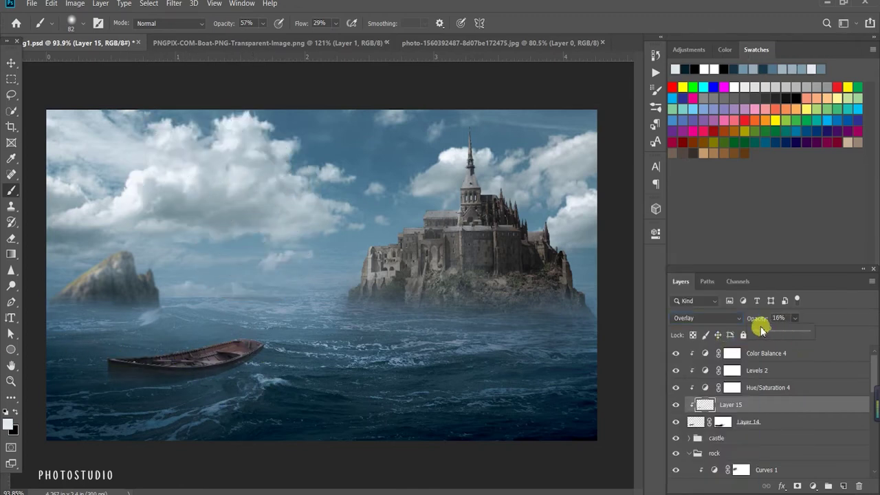
- Paint a light highlight along the hull on Layer 16, set to Overlay at about half opacity
left_click(831, 480)
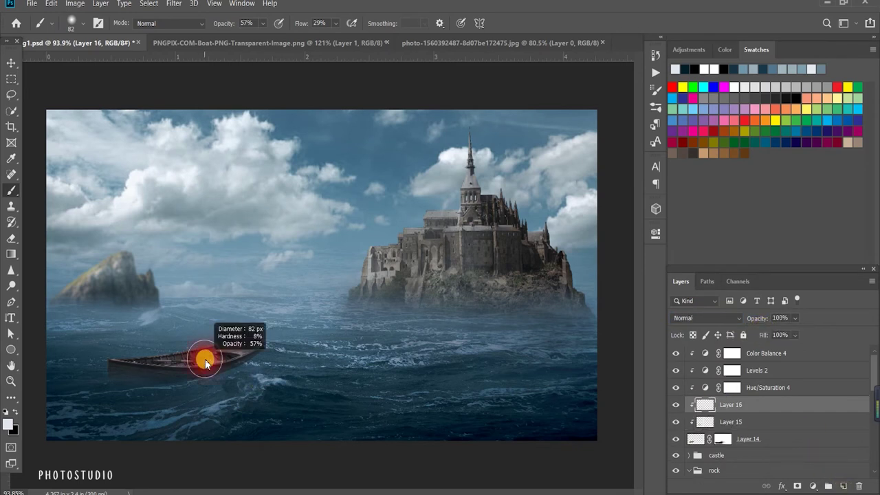
left_click_drag(188, 367, 258, 350)
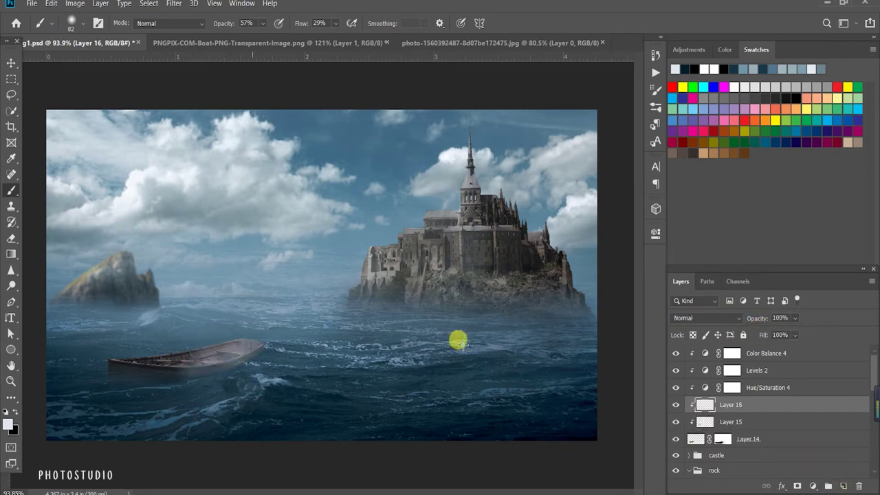
left_click_drag(808, 333, 782, 335)
left_click(736, 323)
left_click(710, 338)
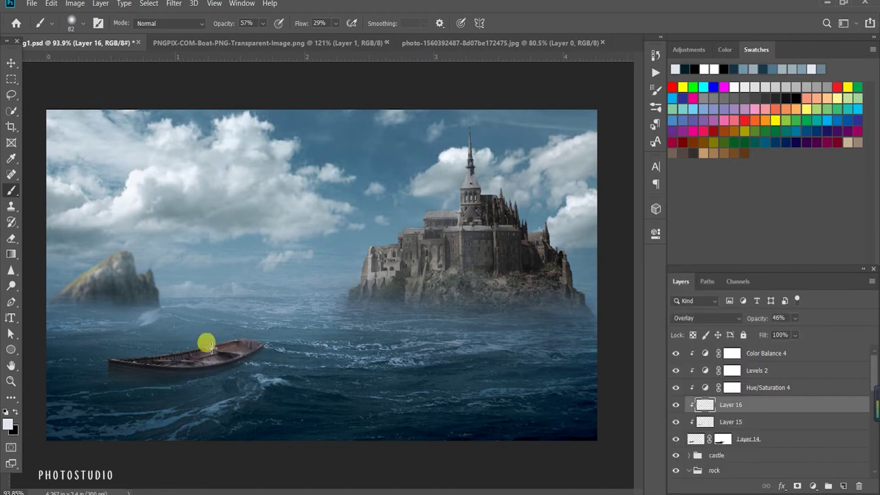
- Blend more of the hull bottom into the water on Layer 14's mask
scroll(294, 326, "down", 2)
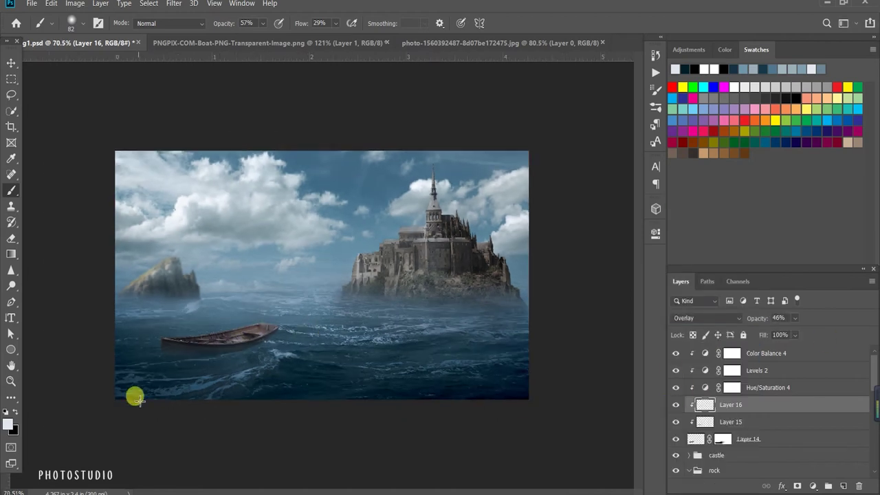
scroll(237, 368, "up", 2)
left_click(744, 446)
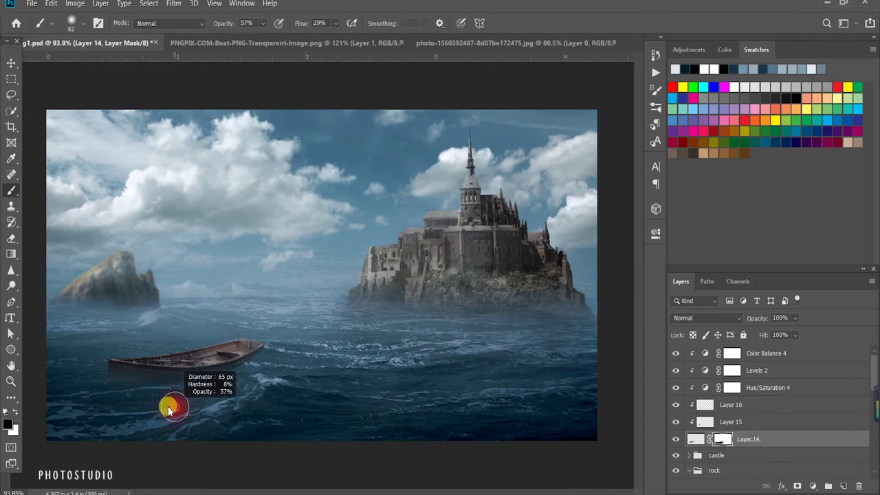
left_click_drag(191, 366, 233, 357)
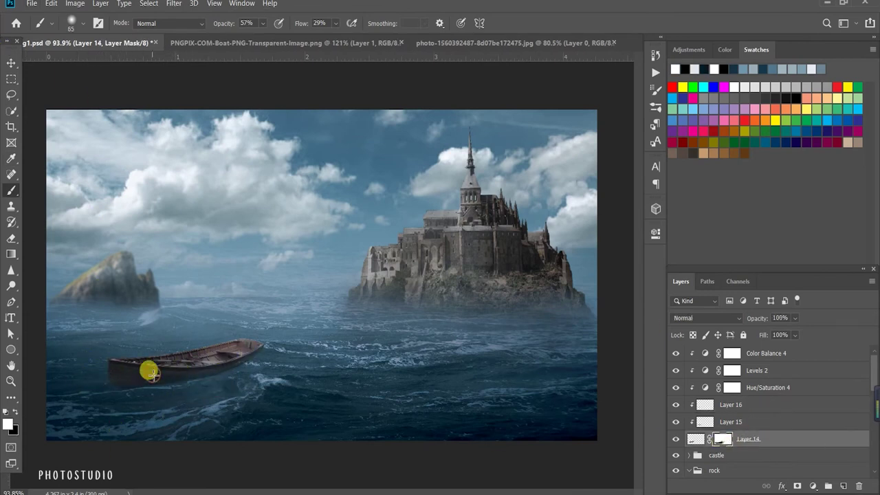
left_click_drag(150, 372, 144, 329)
key("x")
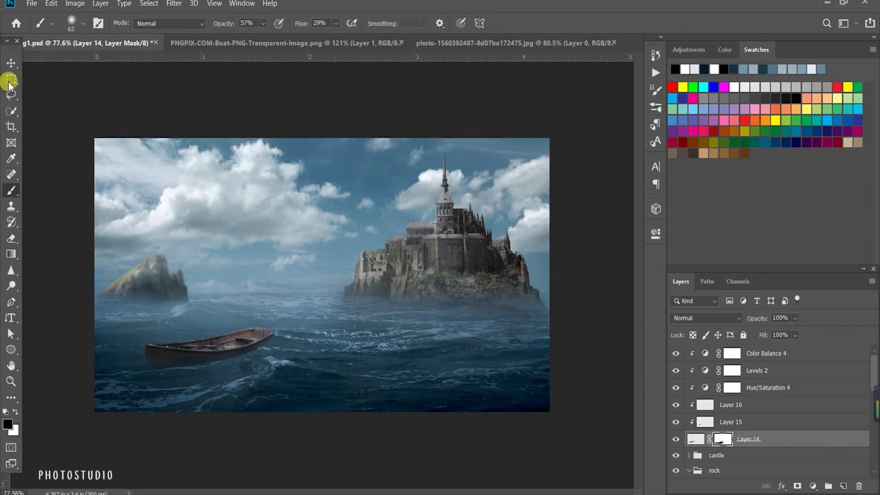
left_click(11, 110)
left_click(512, 43)
- Quick-select the woman's head, hair, shoulder and the bottom of her dress
mouse_move(322, 154)
left_mouse_down()
mouse_move(365, 174)
mouse_move(314, 367)
mouse_move(255, 379)
mouse_move(330, 406)
mouse_move(432, 363)
left_mouse_up()
left_click_drag(373, 256, 403, 255)
scroll(279, 436, "up", 2)
scroll(334, 468, "up", 1)
left_click_drag(334, 467, 354, 403)
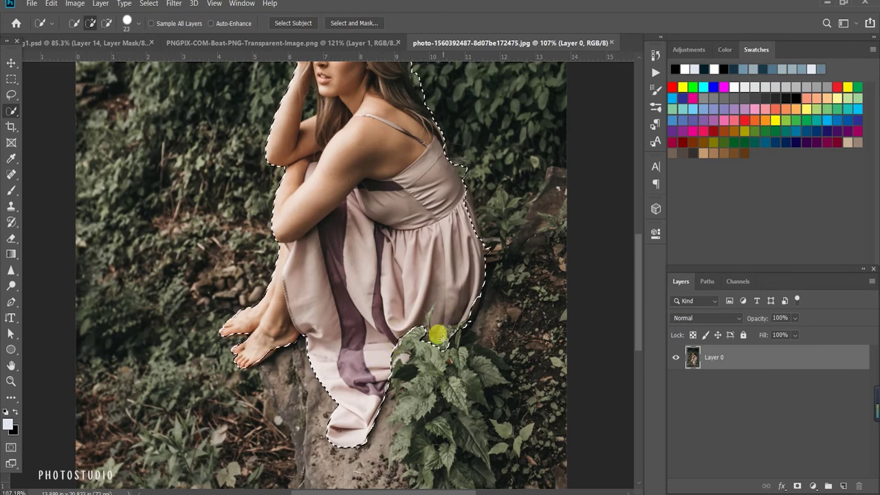
scroll(403, 203, "up", 3)
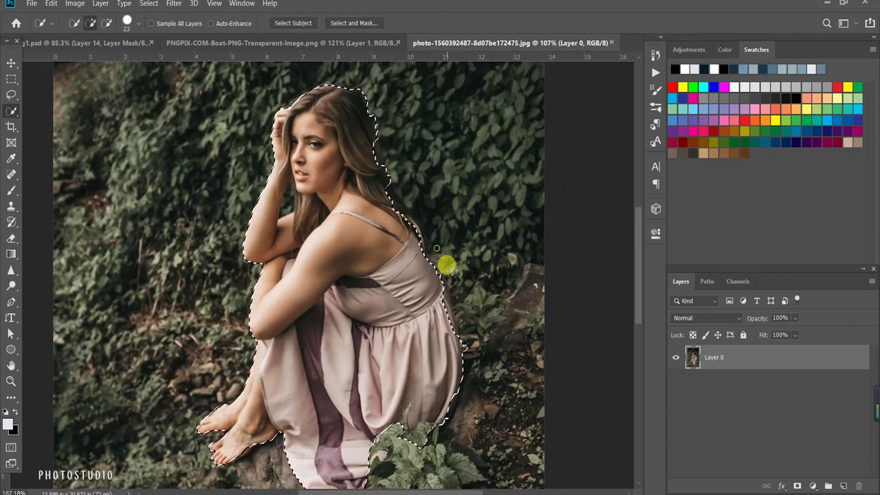
scroll(255, 447, "up", 1)
scroll(233, 448, "down", 1)
scroll(315, 318, "up", 1)
scroll(321, 222, "up", 1)
scroll(98, 96, "up", 1)
- Refine the hair and dress edges of the selection with the Lasso tool
key("l")
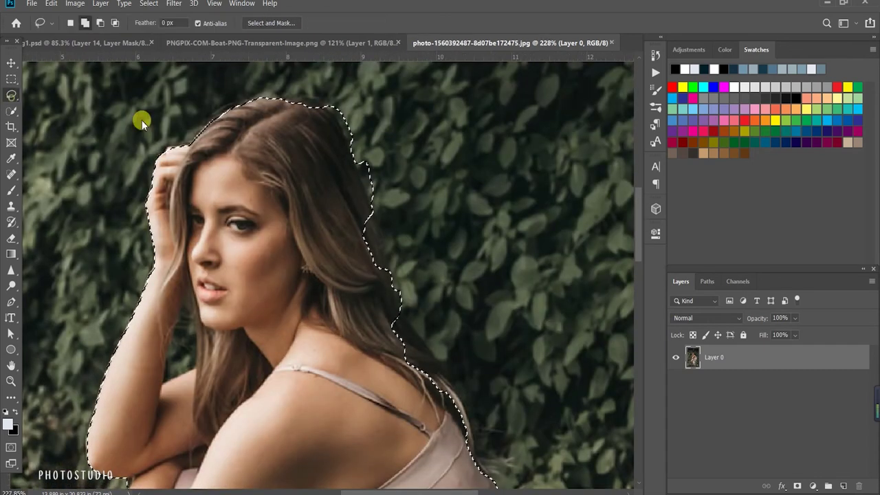
mouse_move(295, 96)
left_mouse_down()
mouse_move(351, 162)
mouse_move(287, 117)
left_mouse_up()
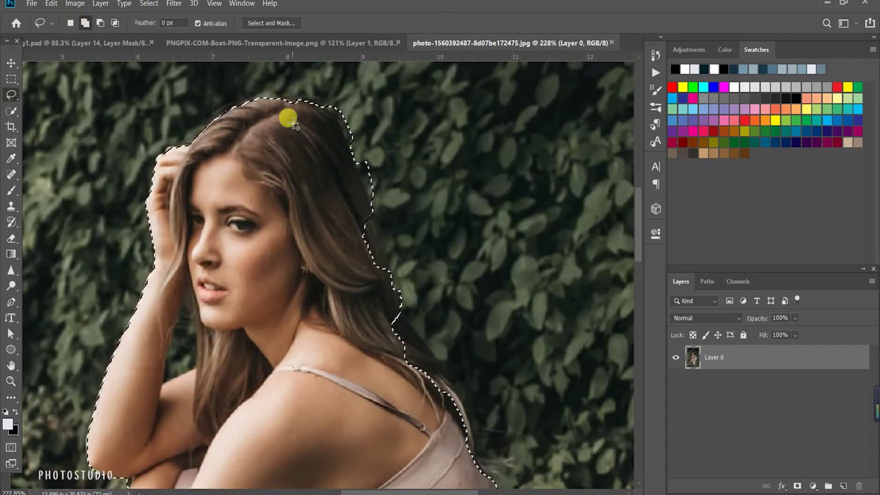
left_click_drag(318, 104, 399, 246)
scroll(399, 246, "down", 1)
mouse_move(367, 197)
left_mouse_down()
mouse_move(386, 251)
mouse_move(332, 208)
left_mouse_up()
scroll(373, 216, "down", 5)
key("super+space")
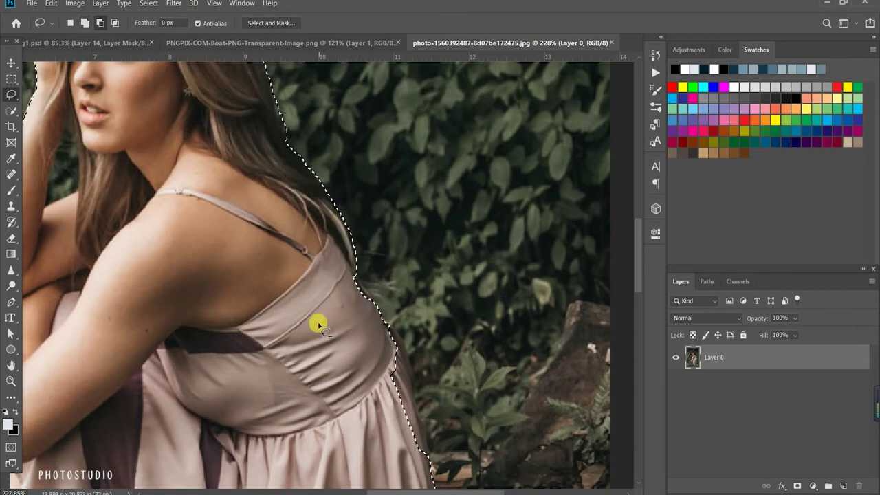
left_click_drag(315, 321, 211, 207)
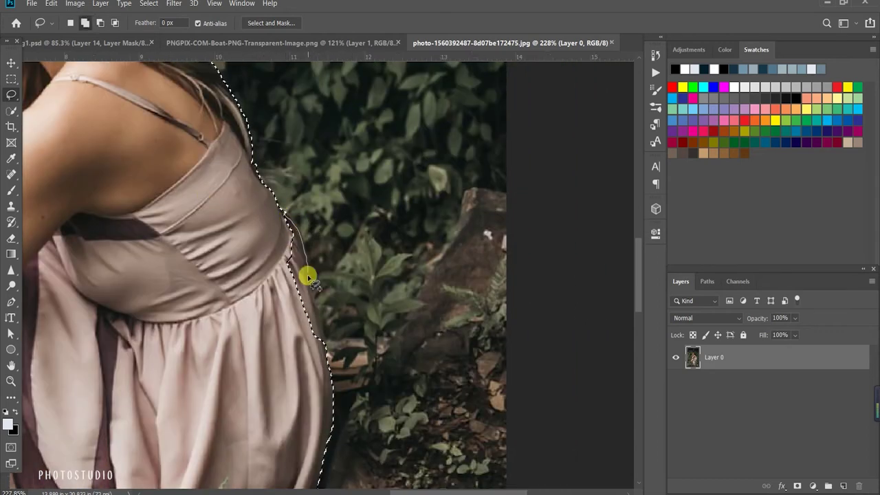
left_click_drag(220, 358, 290, 138)
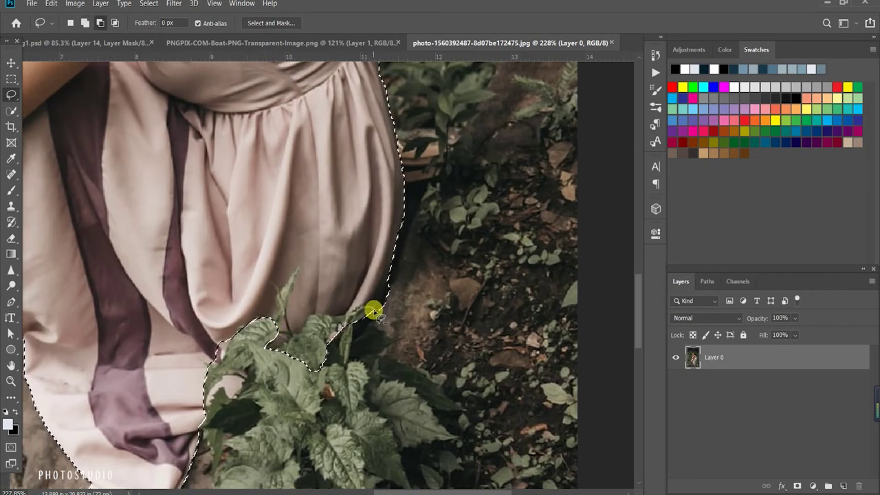
mouse_move(370, 318)
left_mouse_down()
mouse_move(300, 324)
mouse_move(289, 336)
left_mouse_up()
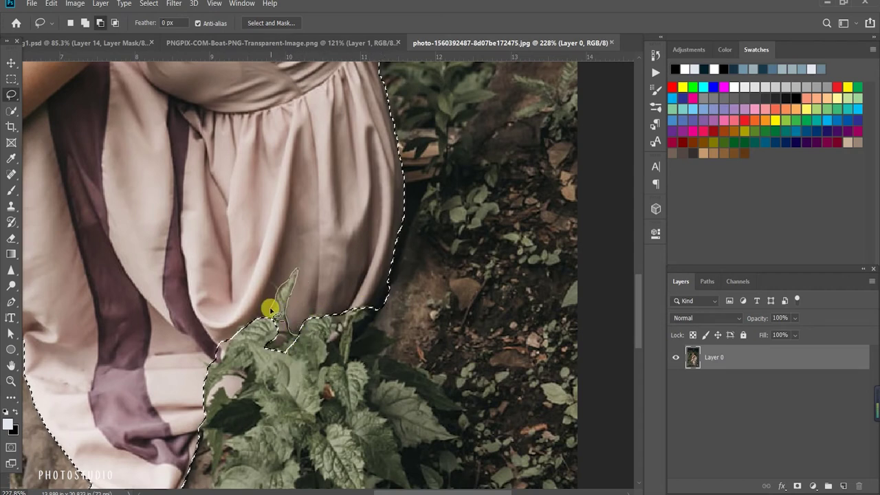
- Cut the plant out of the selection and trim edges beside her arm and feet
left_click_drag(234, 336, 266, 365)
scroll(266, 365, "up", 1)
mouse_move(265, 310)
left_mouse_down()
mouse_move(302, 281)
mouse_move(295, 324)
mouse_move(346, 305)
mouse_move(452, 432)
left_mouse_up()
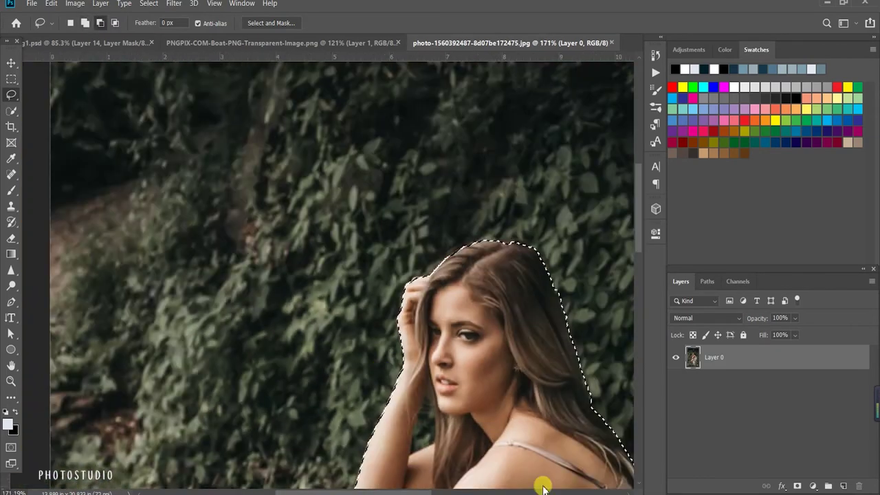
scroll(432, 428, "down", 3)
scroll(431, 428, "up", 5)
mouse_move(359, 289)
left_mouse_down()
mouse_move(346, 323)
mouse_move(365, 354)
left_mouse_up()
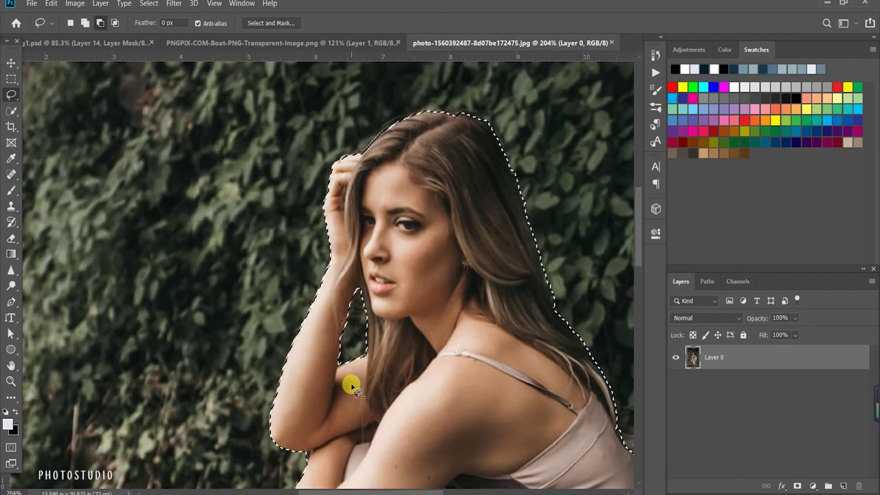
scroll(341, 367, "down", 10)
scroll(419, 295, "up", 2)
mouse_move(309, 367)
left_mouse_down()
mouse_move(311, 375)
mouse_move(305, 360)
left_mouse_up()
mouse_move(308, 463)
left_mouse_down()
mouse_move(381, 418)
mouse_move(330, 464)
left_mouse_up()
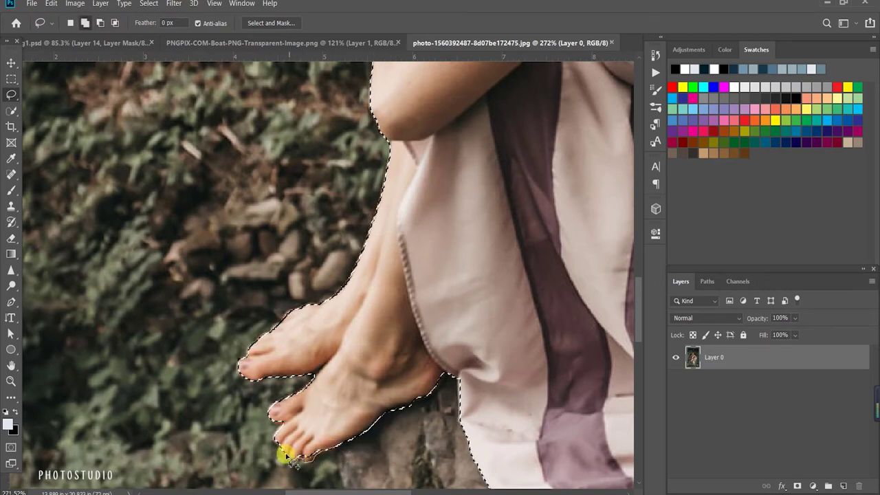
key("ctrl+0")
- Refine the woman's edge in Select and Mask: Smart Radius, Smooth 9, Shift Edge -10%
left_click(271, 23)
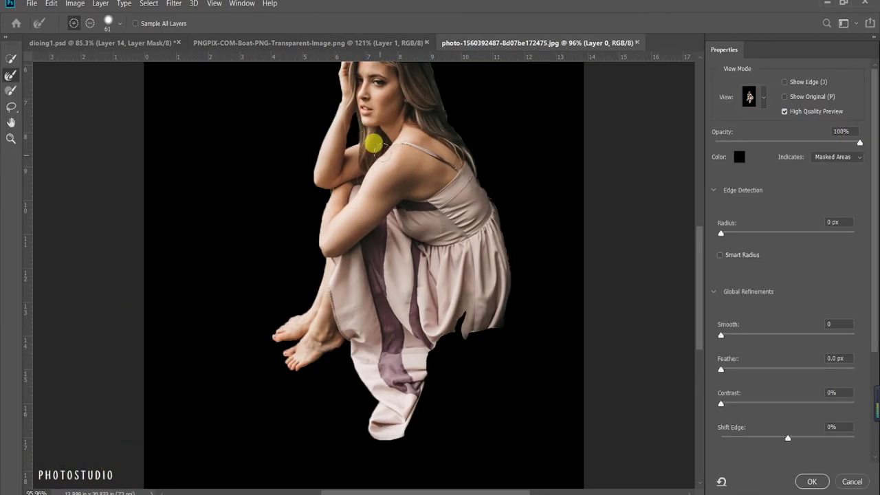
scroll(370, 145, "down", 2)
left_click(723, 254)
scroll(720, 427, "down", 2)
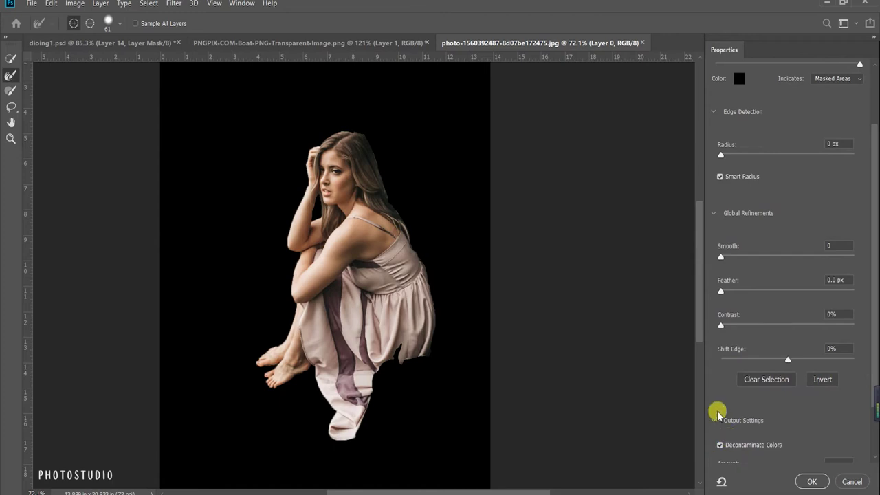
scroll(353, 232, "up", 1)
left_click_drag(721, 257, 733, 260)
left_click_drag(788, 359, 782, 361)
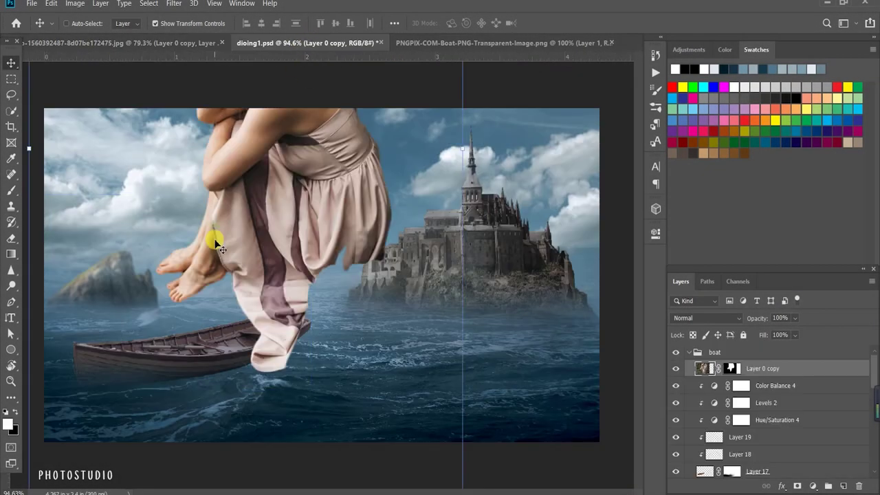
scroll(215, 244, "down", 3)
- Shrink the cut-out woman to about 37% width and move her onto the boat
mouse_move(344, 133)
left_mouse_down()
mouse_move(315, 252)
mouse_move(255, 275)
left_mouse_up()
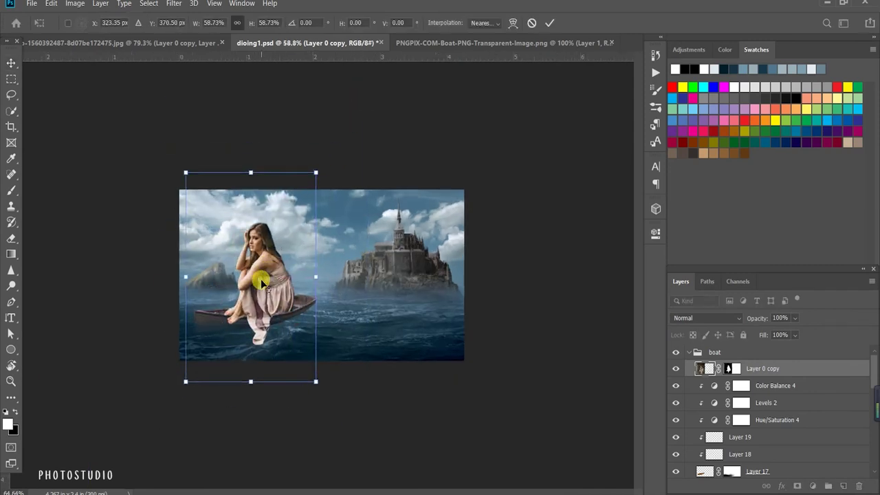
scroll(255, 275, "up", 2)
left_click_drag(310, 89, 227, 233)
left_click_drag(179, 340, 215, 293)
left_click(550, 23)
- Scale the woman seated on the boat and move Layer 0 copy above the boat group
left_click(51, 3)
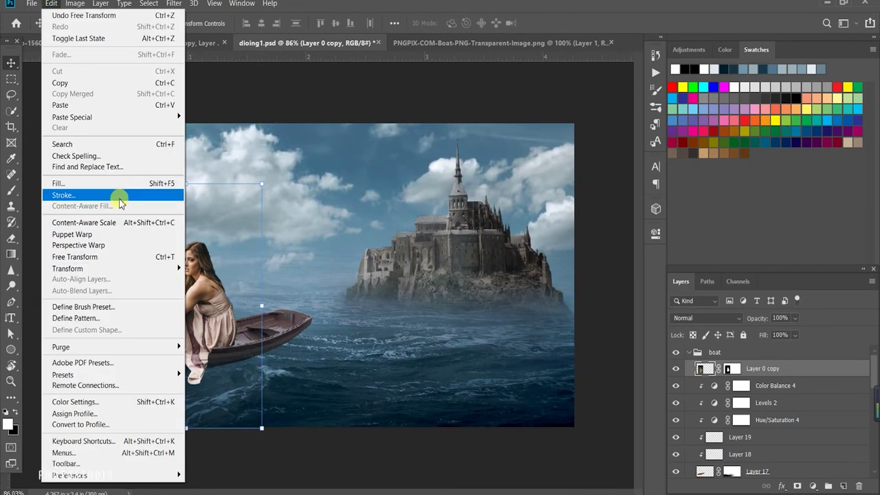
left_click(237, 285)
left_click_drag(193, 296, 241, 275)
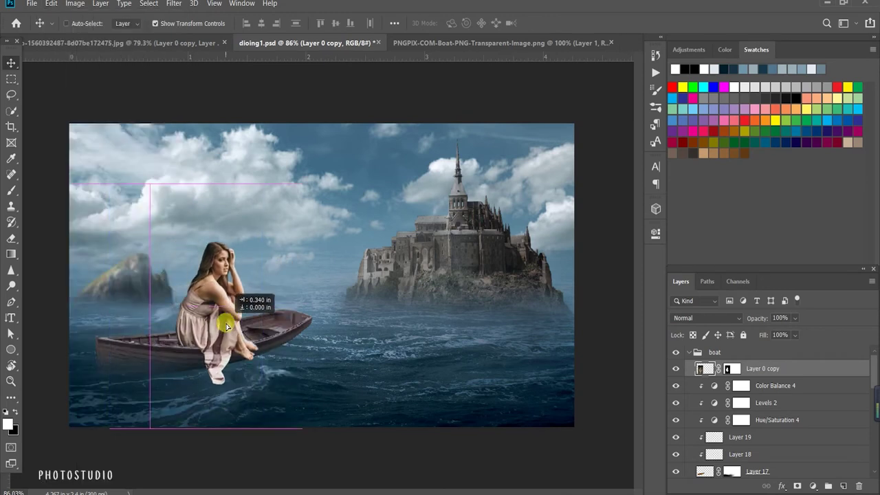
left_click_drag(688, 366, 737, 355)
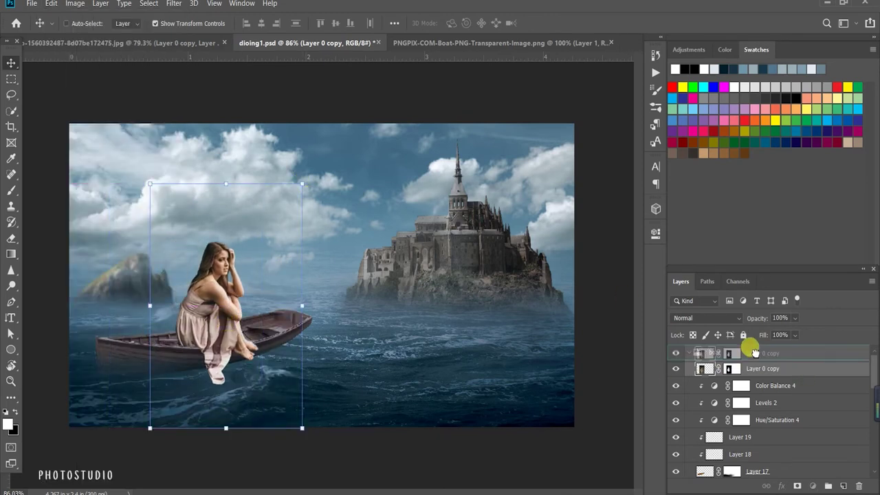
left_click(724, 354)
- Set up a black brush, resizing it from 84 down to 42 and then up to 82
key("b")
key("x")
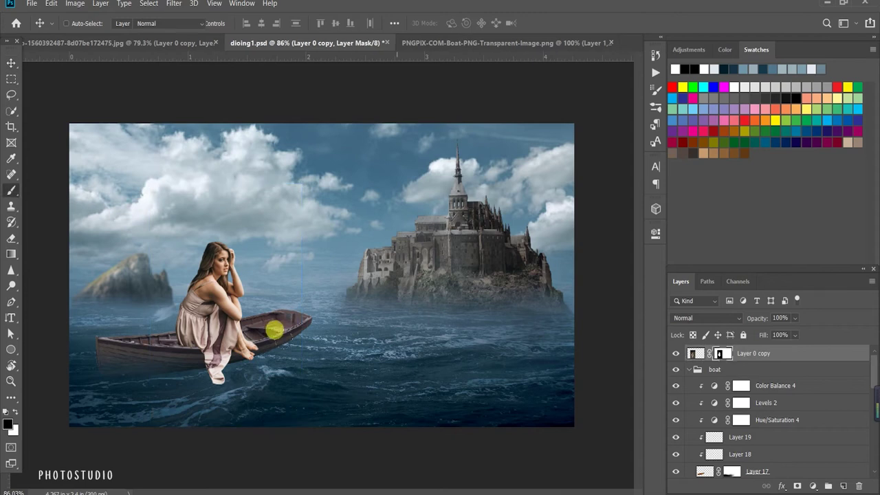
left_click_drag(252, 393, 234, 393)
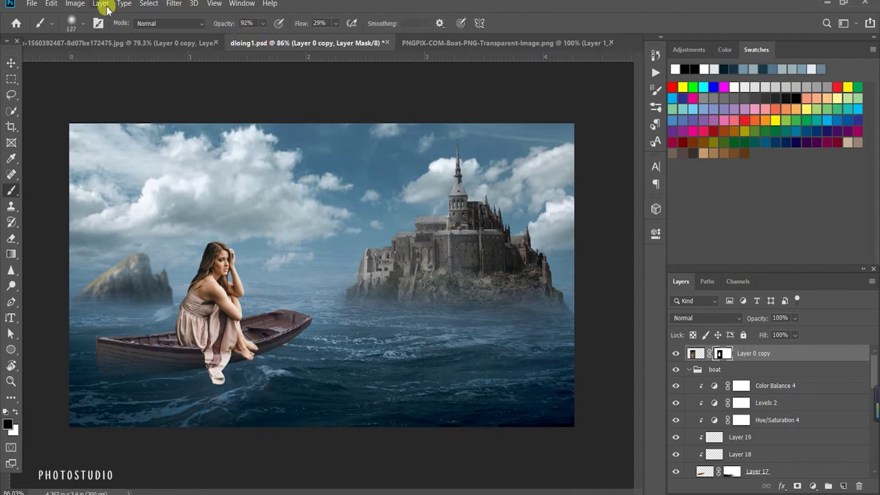
left_click(83, 24)
left_click_drag(92, 88, 86, 88)
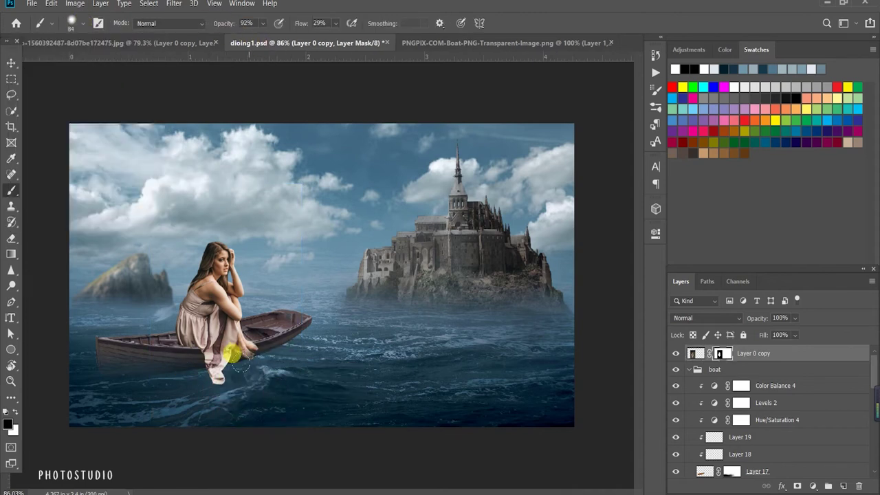
scroll(244, 348, "up", 2)
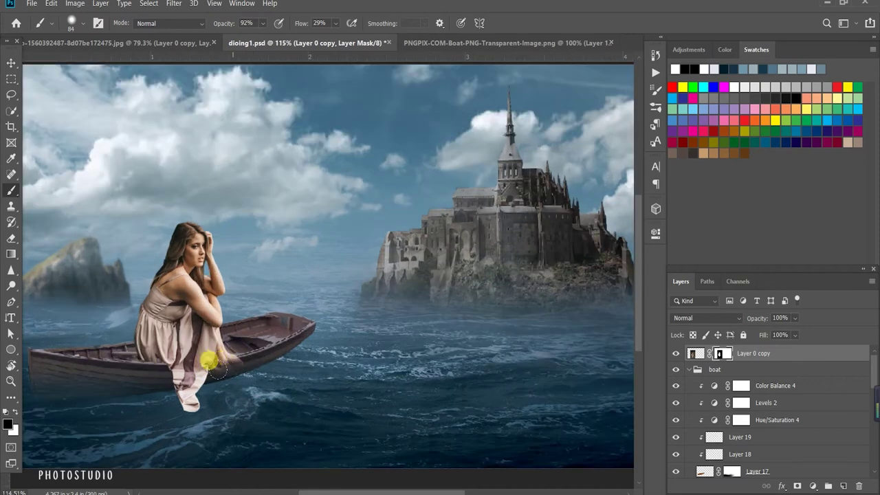
mouse_move(218, 360)
left_mouse_down()
mouse_move(237, 359)
mouse_move(222, 369)
mouse_move(241, 363)
left_mouse_up()
scroll(223, 370, "down", 1)
left_click_drag(252, 408, 265, 360)
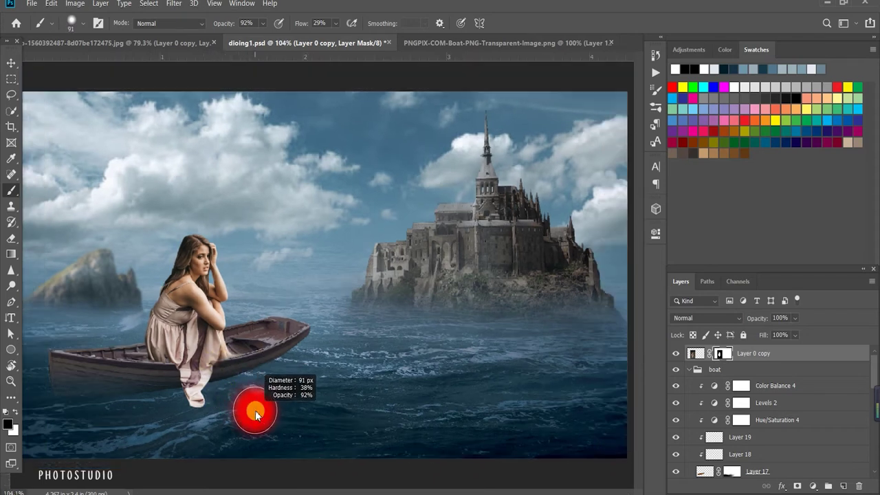
- Paint black on the woman's mask over her lower dress and feet below the hull
mouse_move(153, 344)
left_mouse_down()
mouse_move(184, 401)
mouse_move(142, 419)
mouse_move(173, 386)
left_mouse_up()
left_click_drag(189, 425, 155, 372)
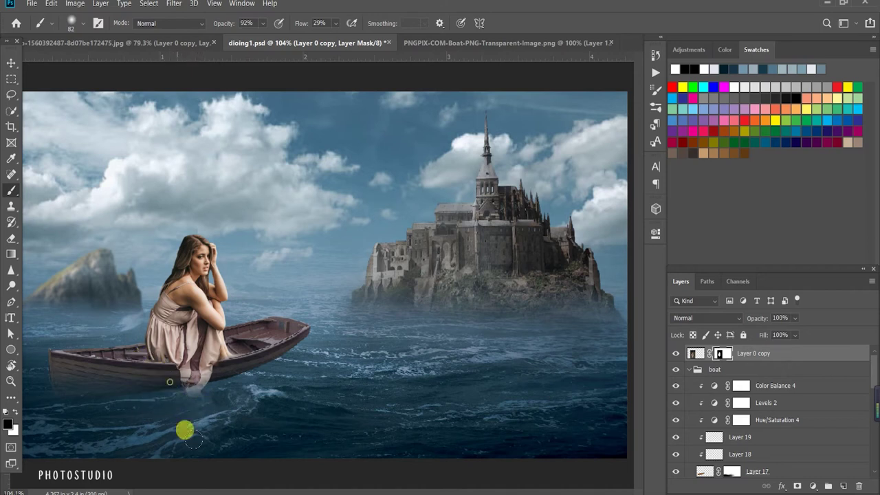
scroll(319, 252, "down", 2)
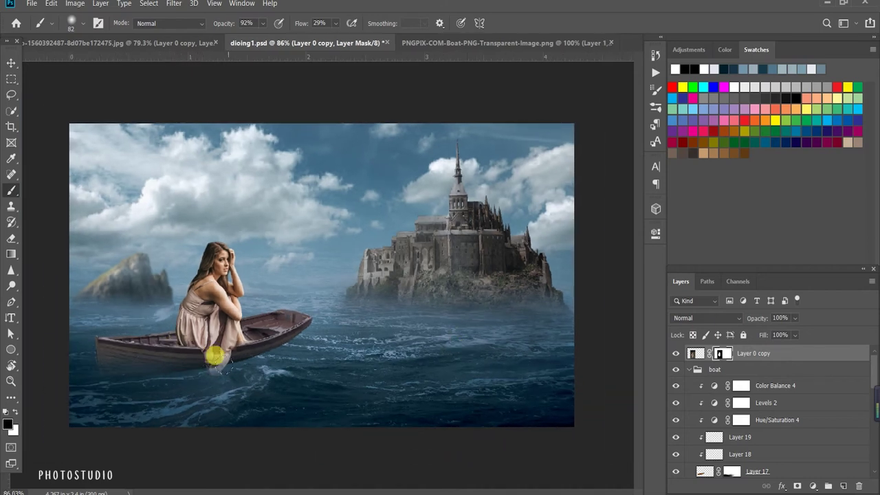
scroll(320, 264, "down", 1)
- Add a Hue/Saturation adjustment layer above the woman
key("v")
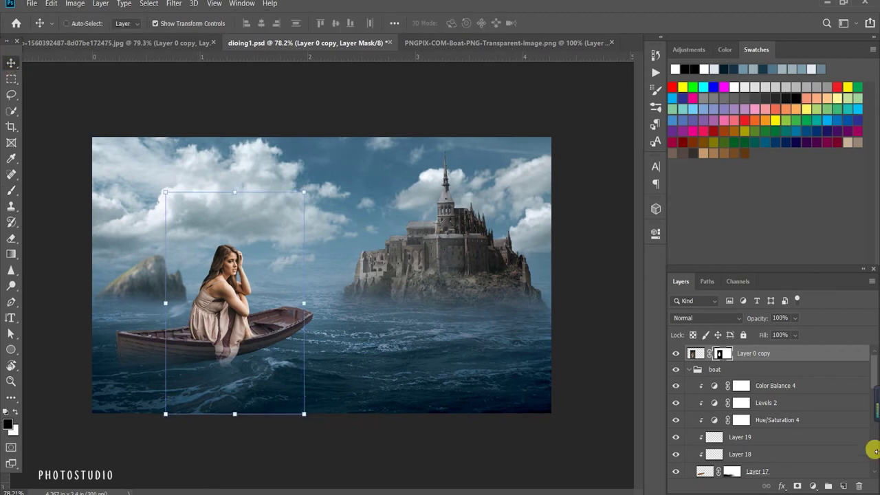
left_click(814, 487)
left_click(812, 382)
- Adjust the hue on the clipped Hue/Saturation 5 adjustment, entering 0
left_click_drag(534, 313, 564, 313)
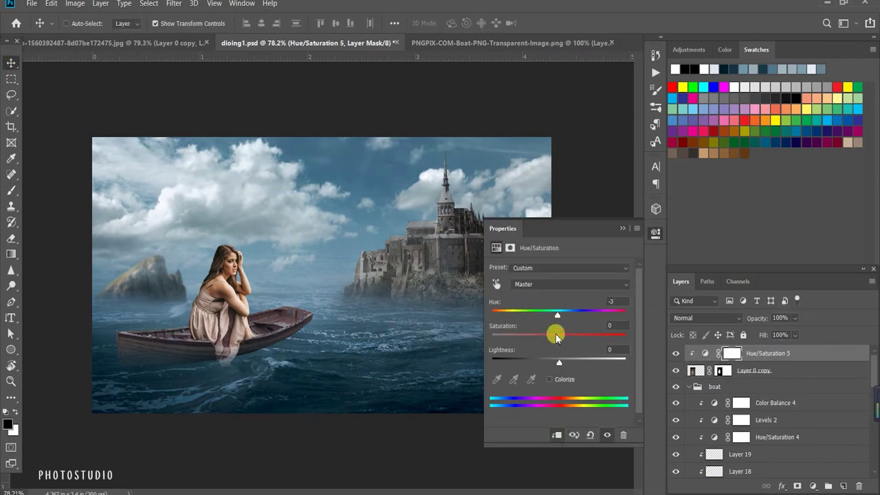
left_click(617, 301)
type("0")
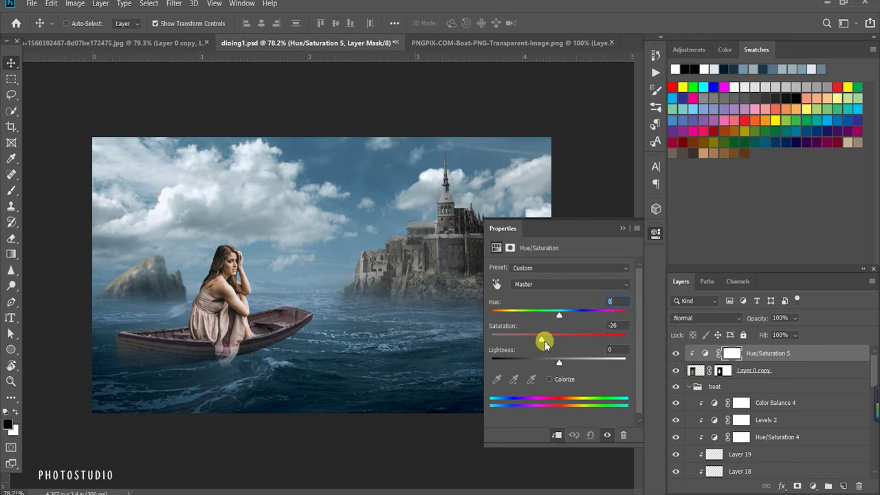
left_click(622, 228)
- Add a Levels adjustment clipped to the woman with output white at 181
left_click(814, 486)
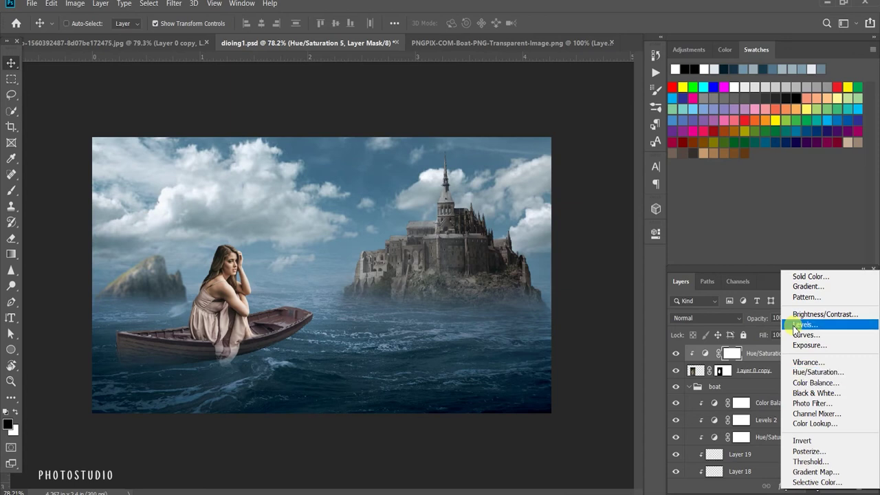
left_click(798, 331)
key("ctrl+alt+g")
left_click_drag(628, 393, 595, 392)
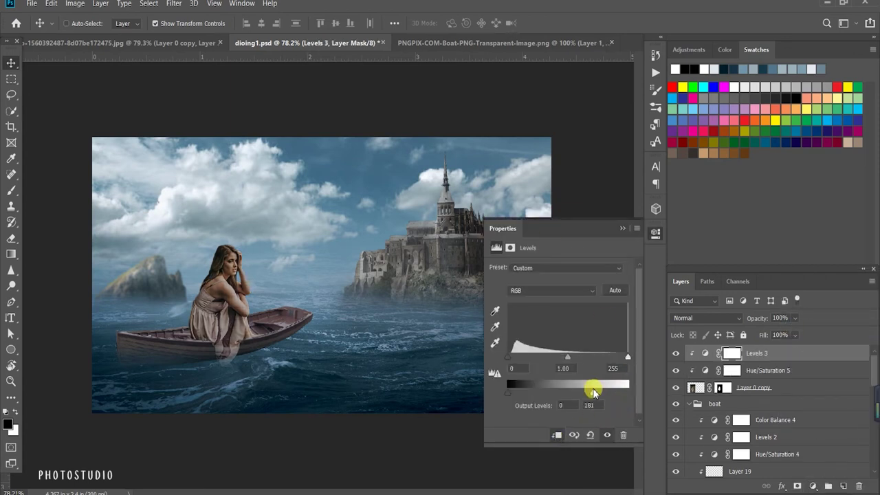
left_click(620, 230)
- With a size-31 brush, paint the Levels darkening off the woman's arm
key("b")
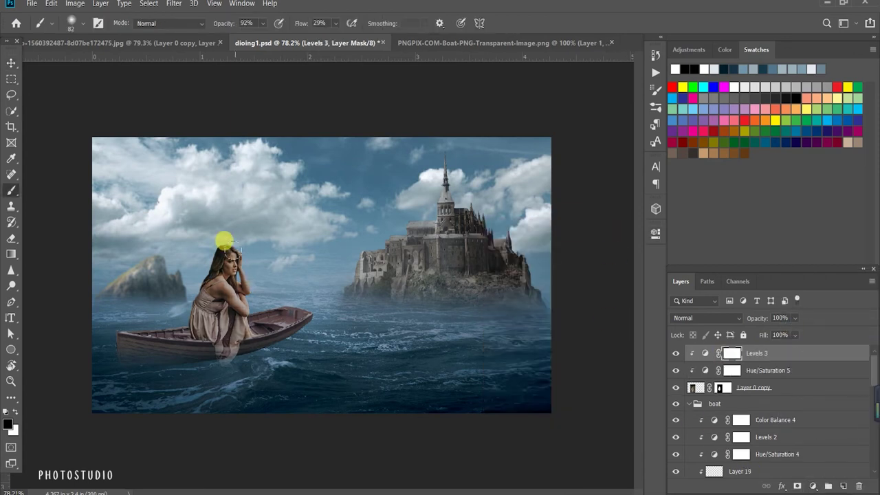
scroll(225, 254, "up", 1)
left_click_drag(206, 229, 207, 227)
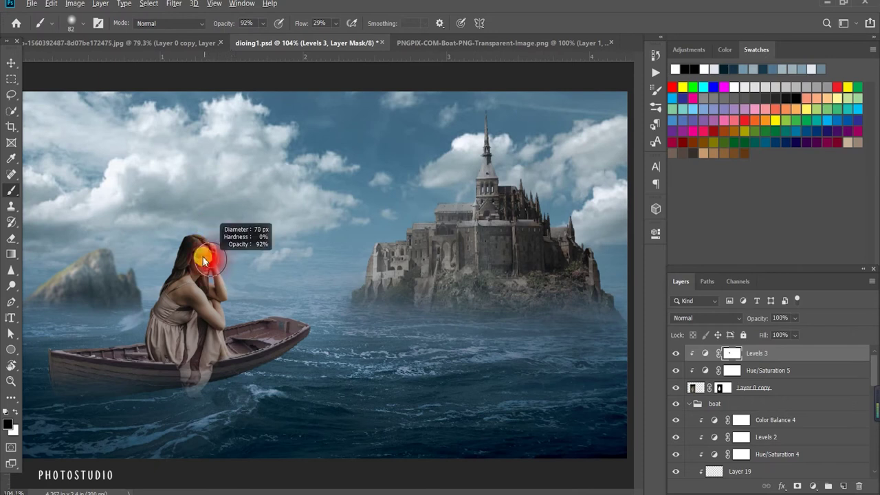
left_click_drag(204, 295, 196, 295)
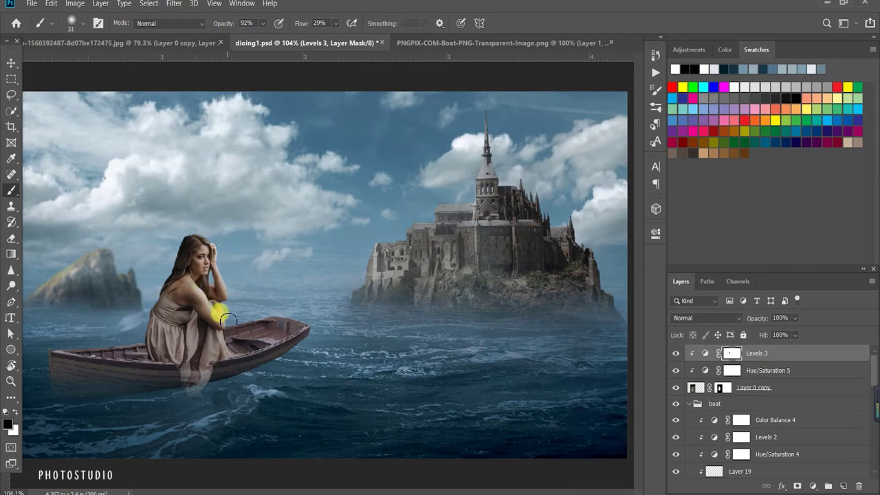
mouse_move(241, 326)
left_mouse_down()
mouse_move(210, 294)
mouse_move(221, 363)
left_mouse_up()
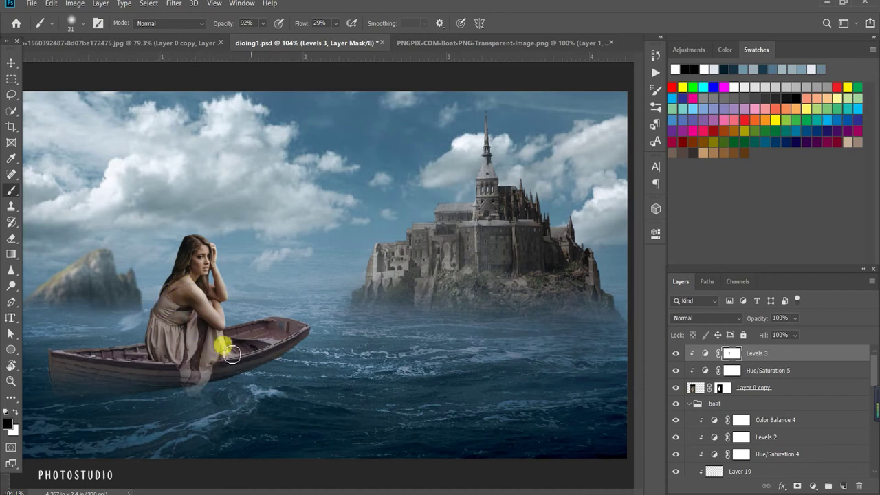
scroll(230, 351, "down", 2)
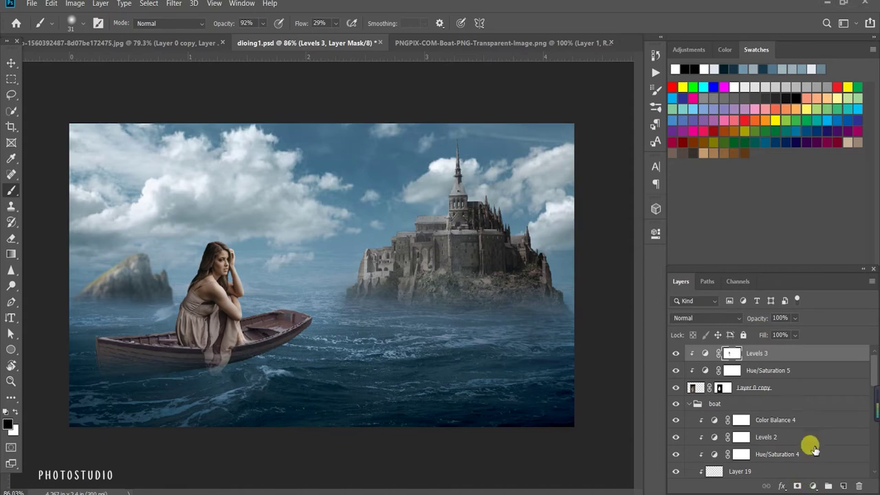
- Add a Color Balance clipped to the woman, nudging the midtones toward blue
left_click(801, 371)
left_click(558, 437)
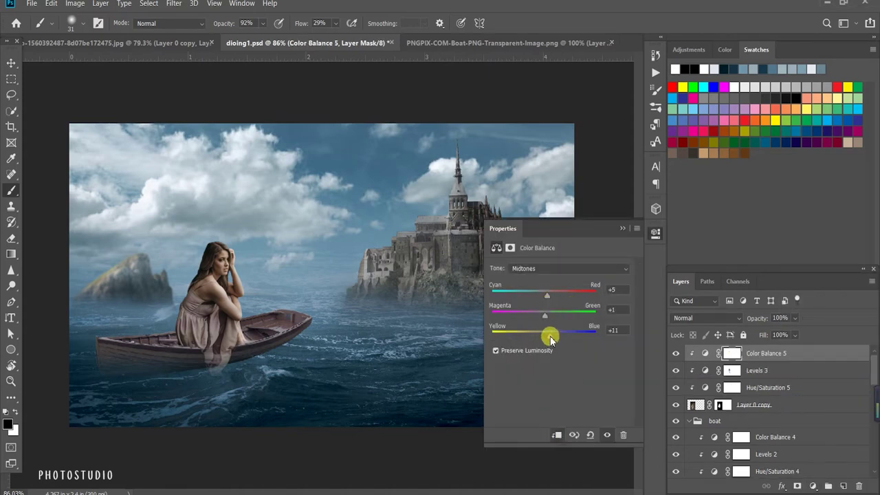
scroll(360, 330, "down", 1)
scroll(360, 330, "up", 2)
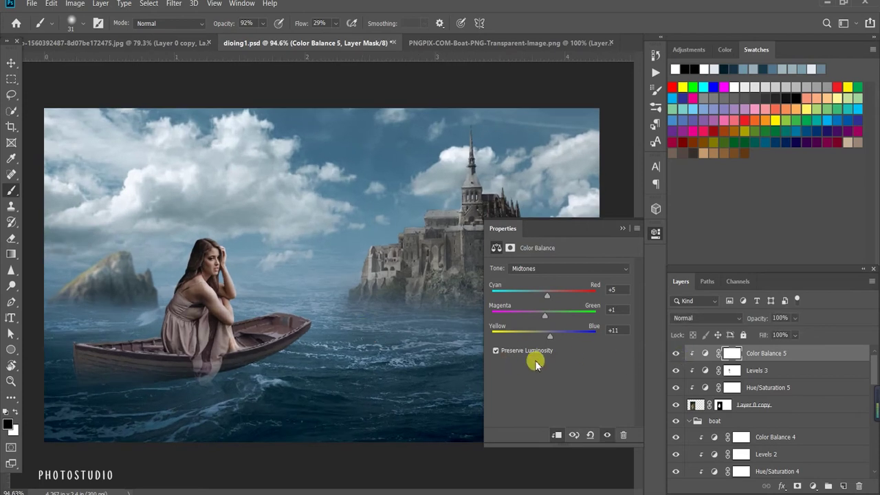
scroll(370, 377, "down", 3)
left_click(550, 336)
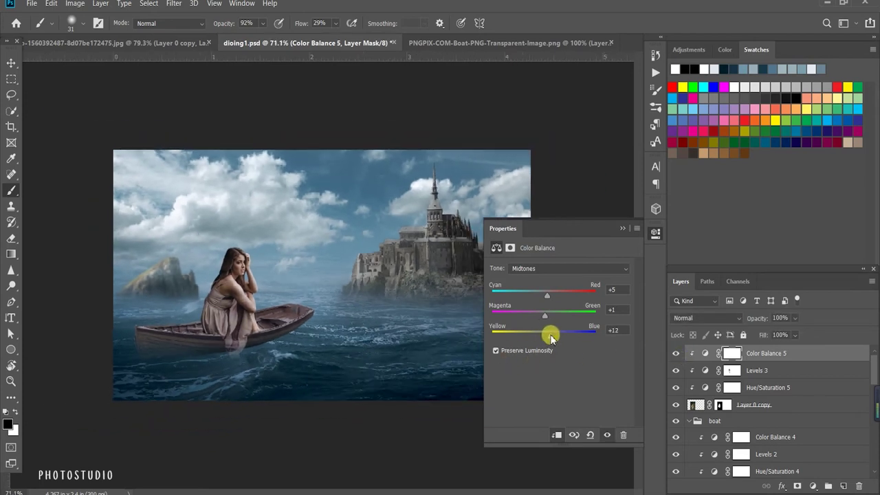
- Shift the Color Balance shadows toward cyan (-5) and adjust their yellow–blue balance
left_click(537, 268)
left_click(535, 286)
left_click_drag(546, 294, 540, 292)
left_click(541, 309)
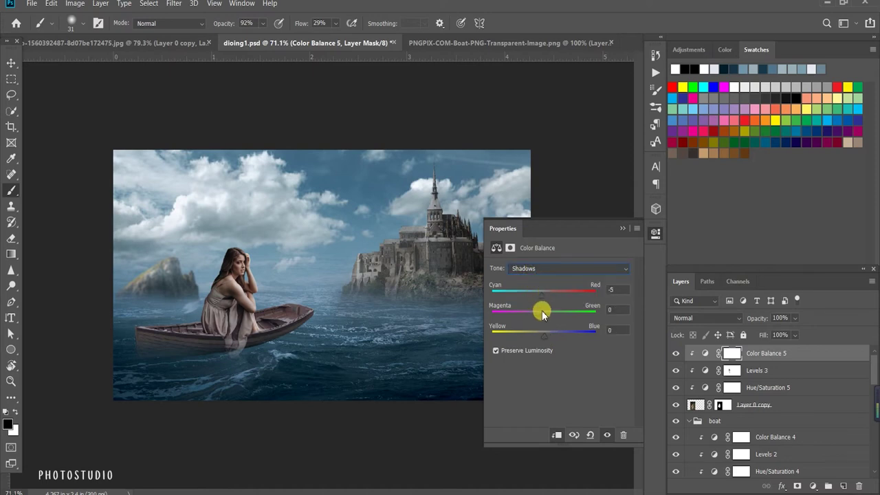
left_click_drag(550, 335, 544, 335)
left_click(594, 291)
left_click(169, 282)
- Create clipped Layer 20 above the woman, filled with 50% gray in Overlay
scroll(169, 282, "up", 2)
left_click(755, 413)
left_click(844, 486)
key("shift+F5")
key("Return")
left_click(746, 317)
left_click(729, 338)
left_click(11, 286)
- Dodge the woman's arm and head on Layer 20 with a size-38 brush at 50% exposure
scroll(159, 283, "up", 1)
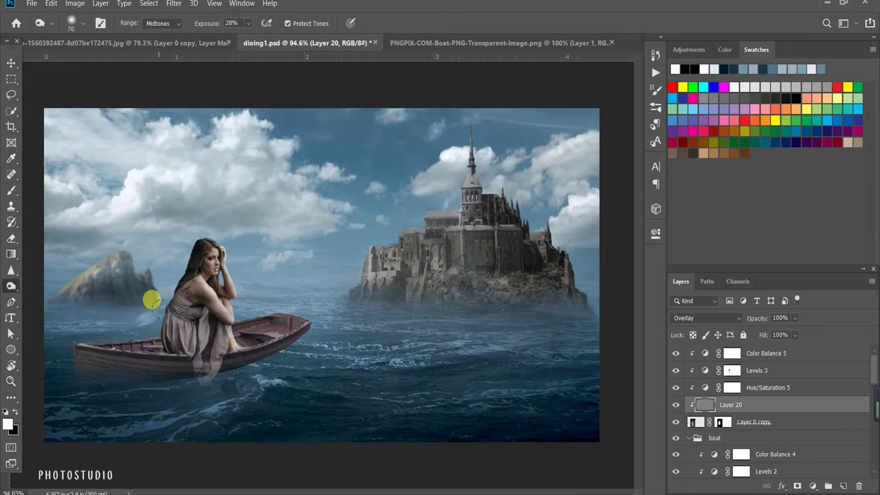
key("bracketleft")
key("bracketleft")
key("bracketleft")
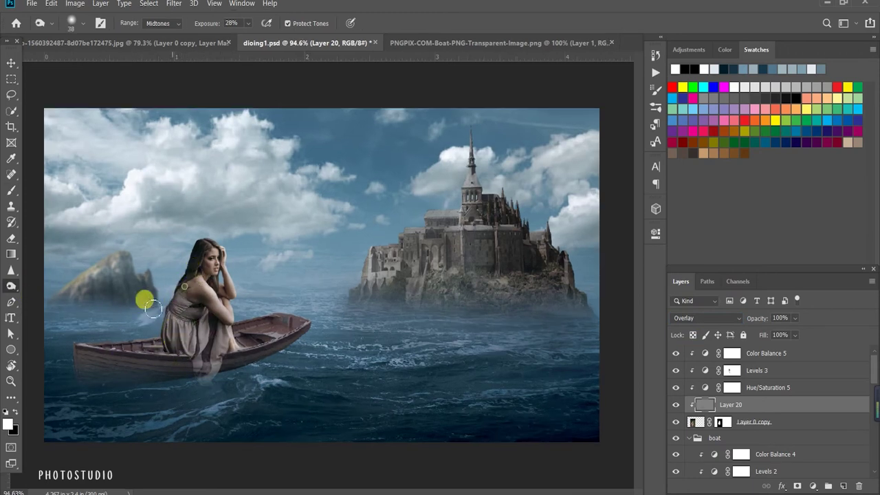
scroll(172, 275, "down", 1)
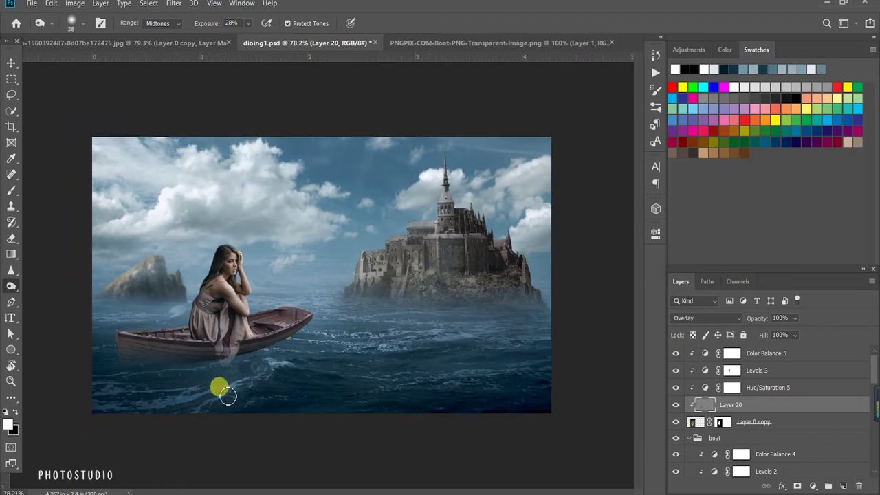
scroll(100, 295, "down", 1)
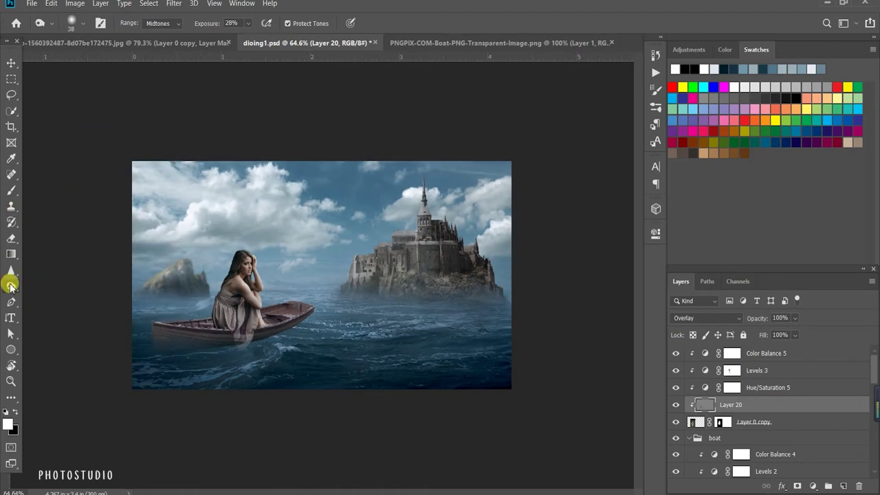
left_click(9, 288)
scroll(210, 297, "up", 3)
left_click_drag(214, 315, 200, 244)
scroll(102, 271, "down", 2)
- Add Layer 21 above the woman and paint soft blue-grey mist over the rock base and dress
left_click(739, 421)
left_click(844, 486)
key("b")
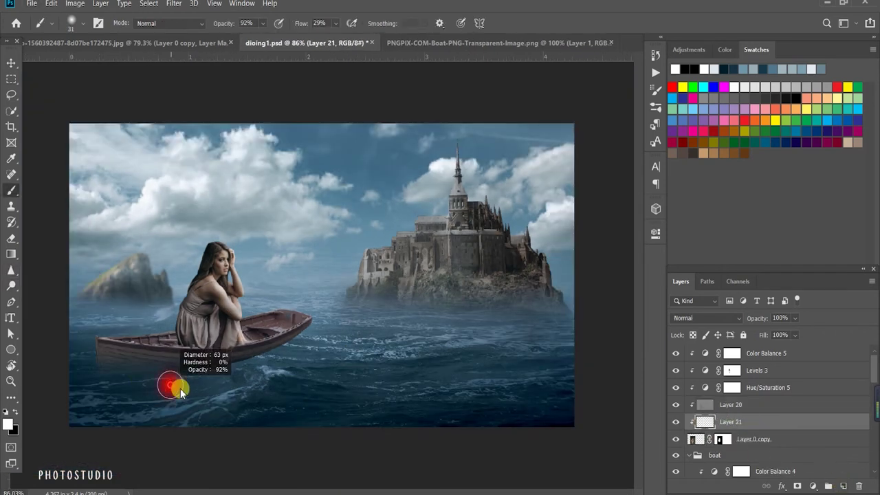
left_click(152, 305, "alt")
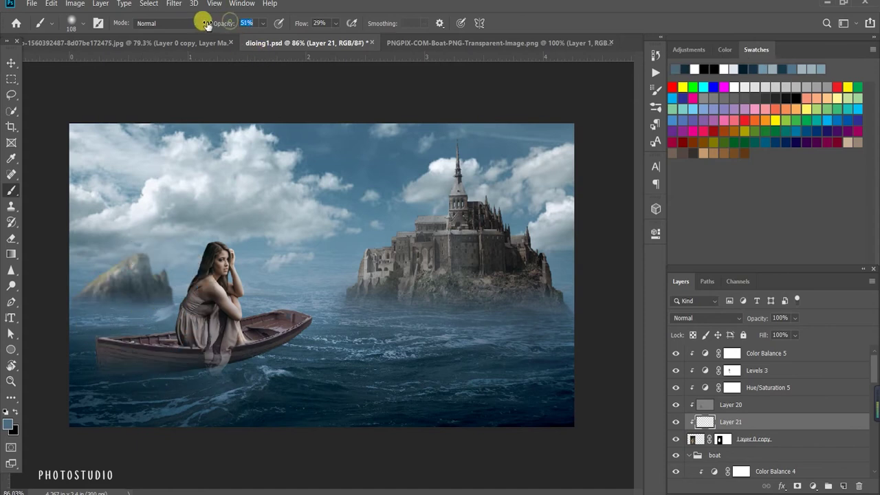
left_click_drag(174, 283, 154, 295)
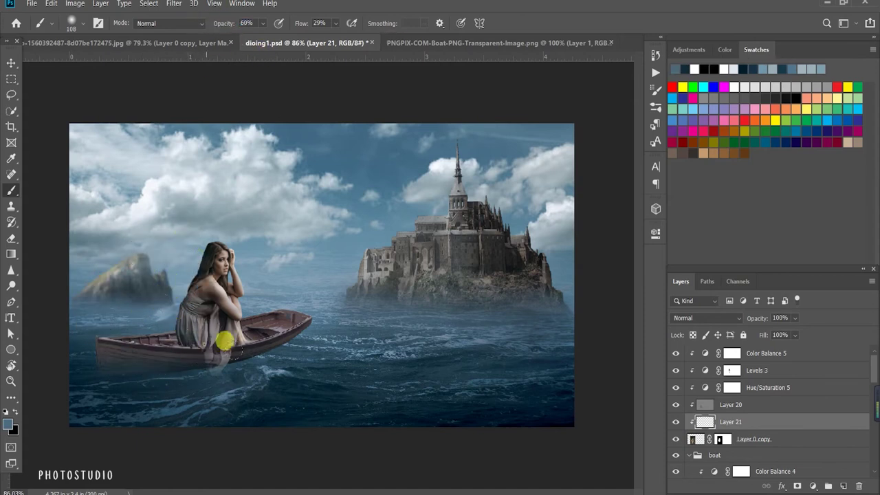
left_click_drag(225, 340, 175, 318)
left_click(291, 225, "alt")
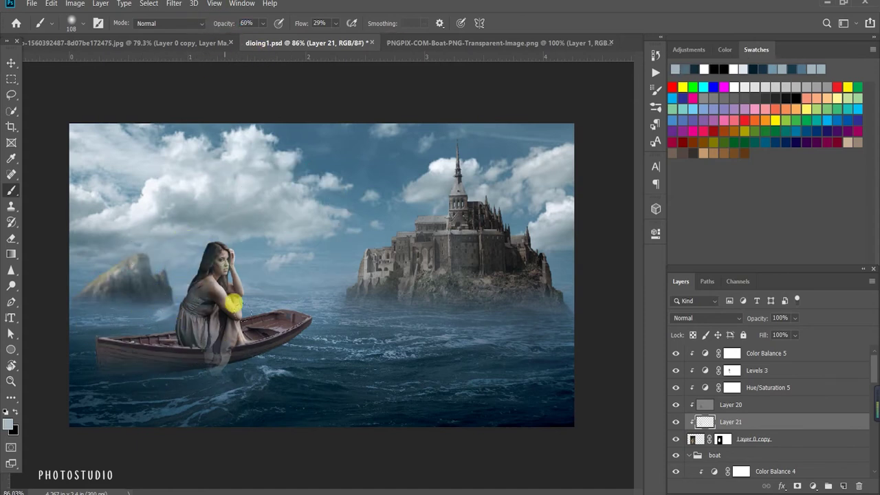
left_click(149, 315, "alt")
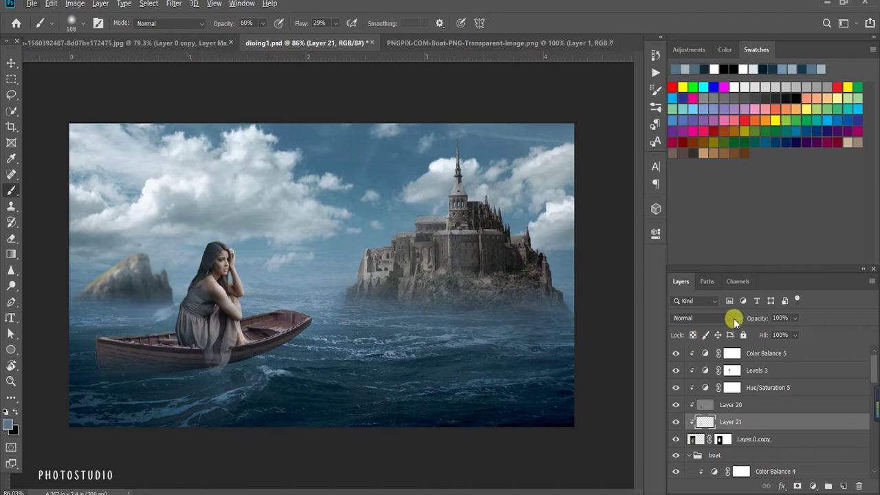
- Set Layer 21 to Multiply blending at 57% opacity
left_click(732, 319)
left_click(690, 236)
left_click(780, 334)
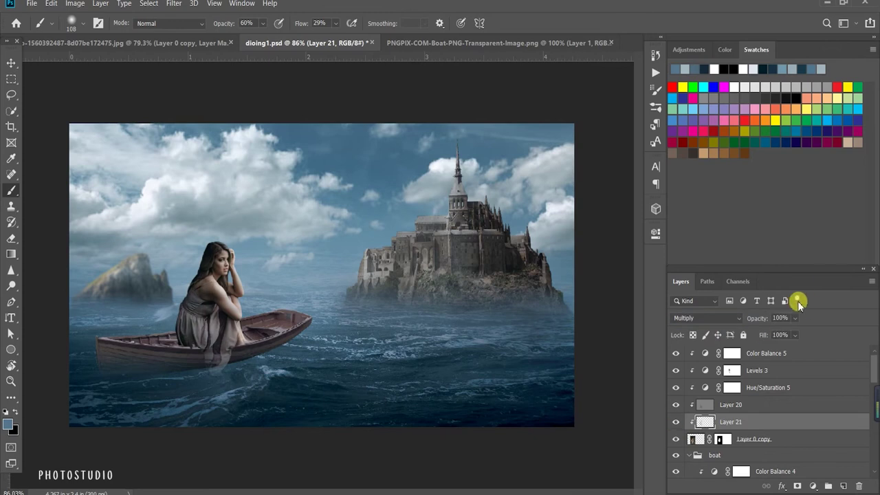
left_click_drag(795, 318, 784, 333)
key("ctrl+minus")
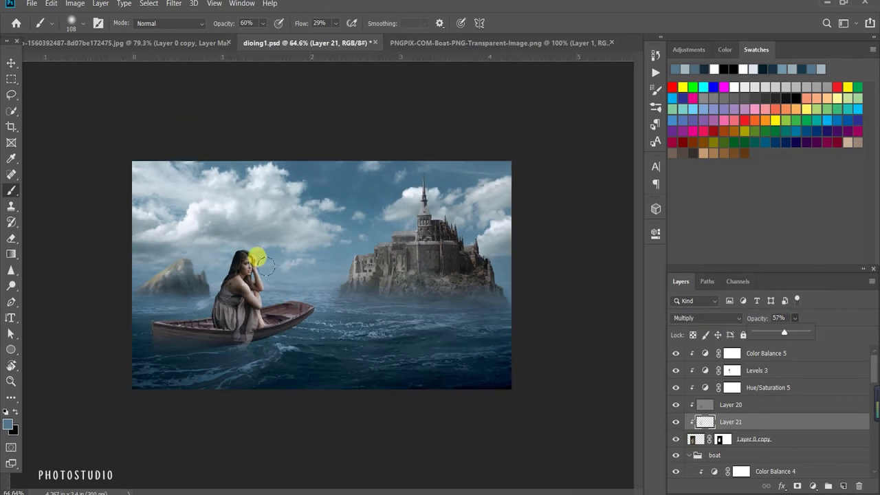
key("ctrl+plus")
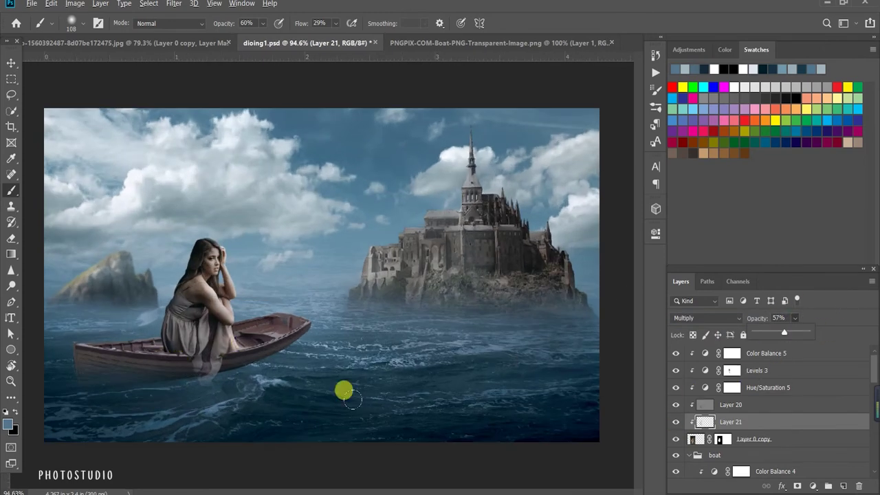
- Target Layer 0 copy's mask with black as the painting colour to refine her edges
left_click(716, 443)
key("d")
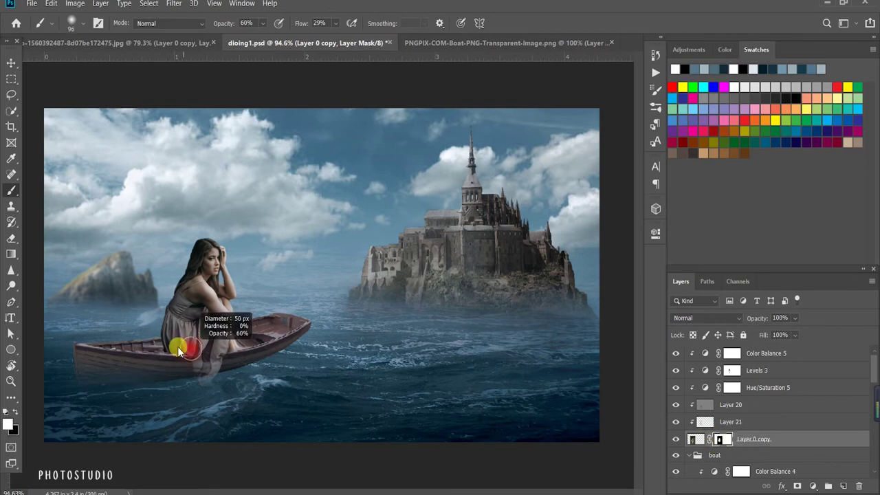
key("ctrl+minus")
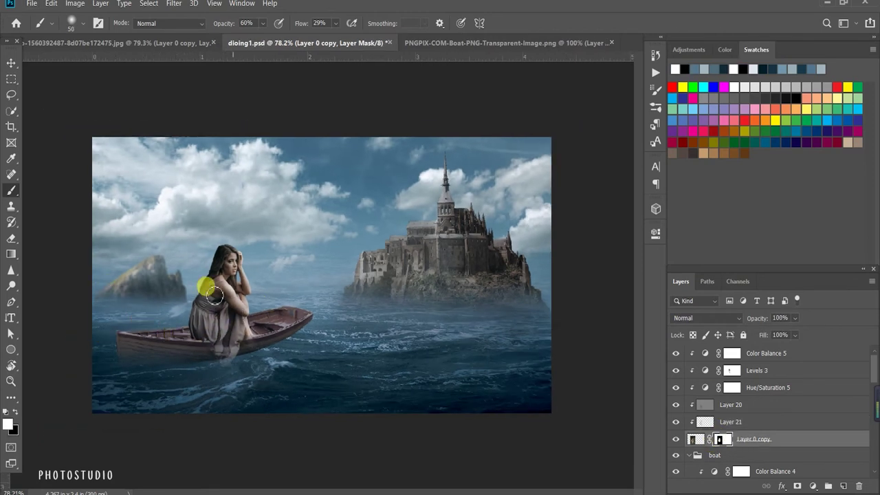
key("ctrl+plus")
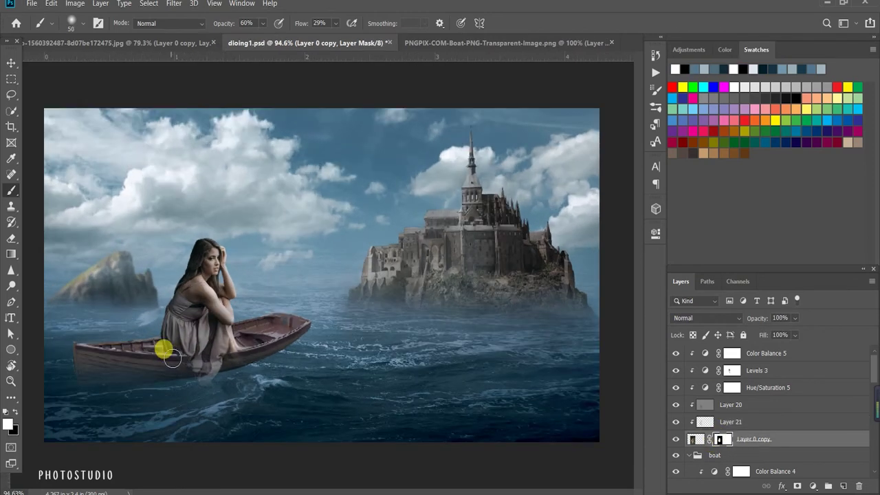
key("x")
key("ctrl+minus")
key("ctrl+plus")
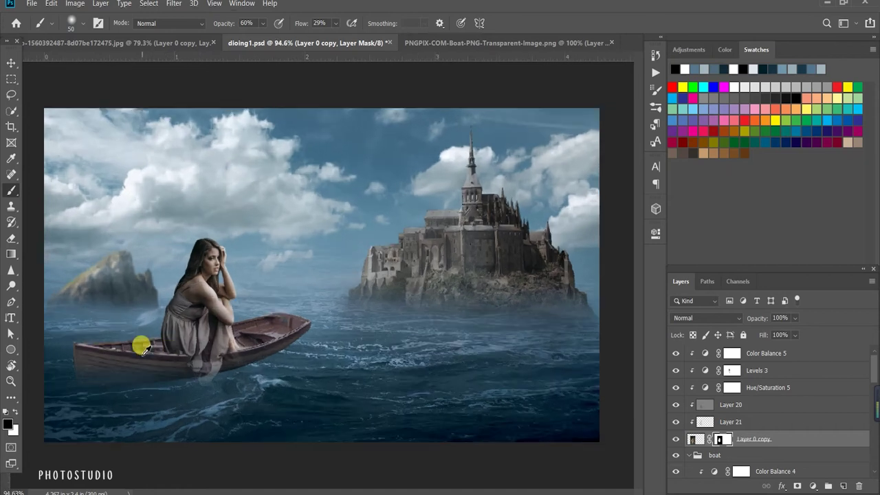
- Toggle Layer 21's visibility to compare the shading before and after
left_click(736, 426)
left_click(676, 421)
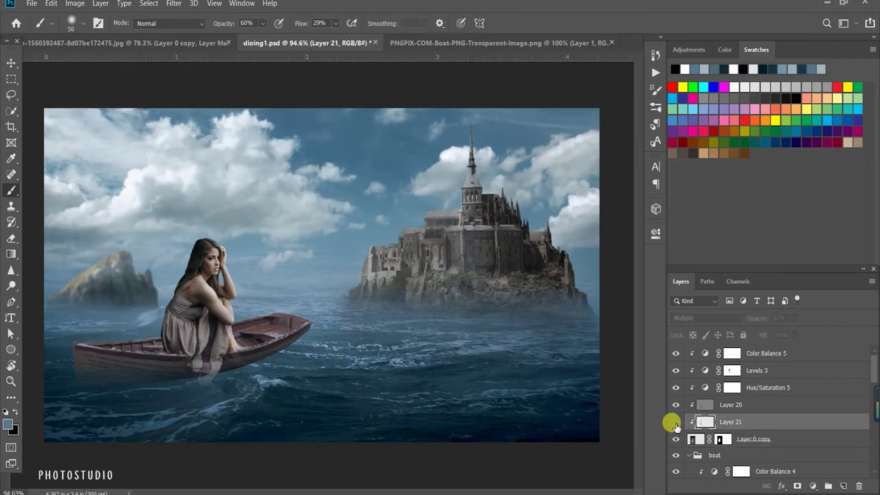
key("ctrl+minus")
left_click(678, 423)
key("ctrl+plus")
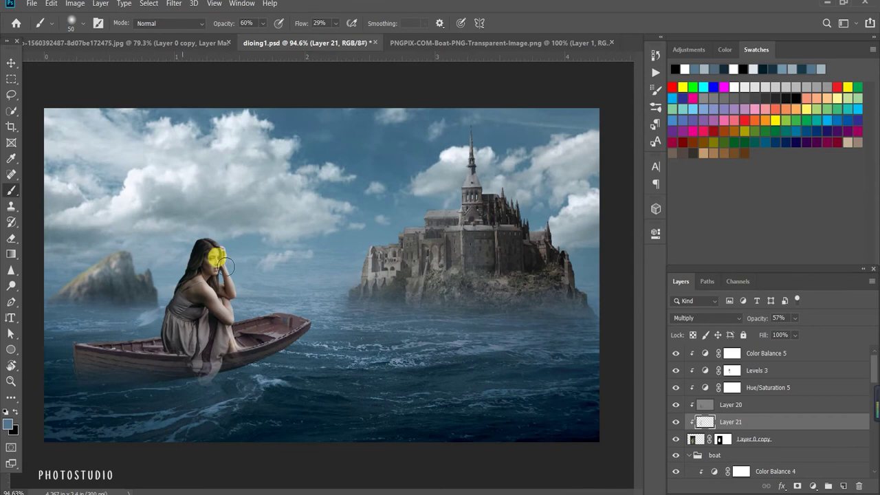
- Add clipped Layer 22 in Screen blending with a light grey painting colour
left_click(844, 486)
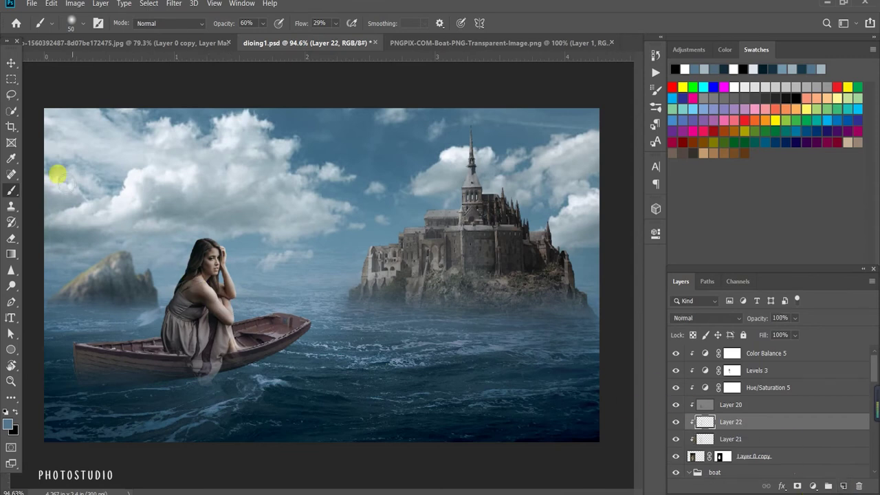
left_click(173, 232, "alt")
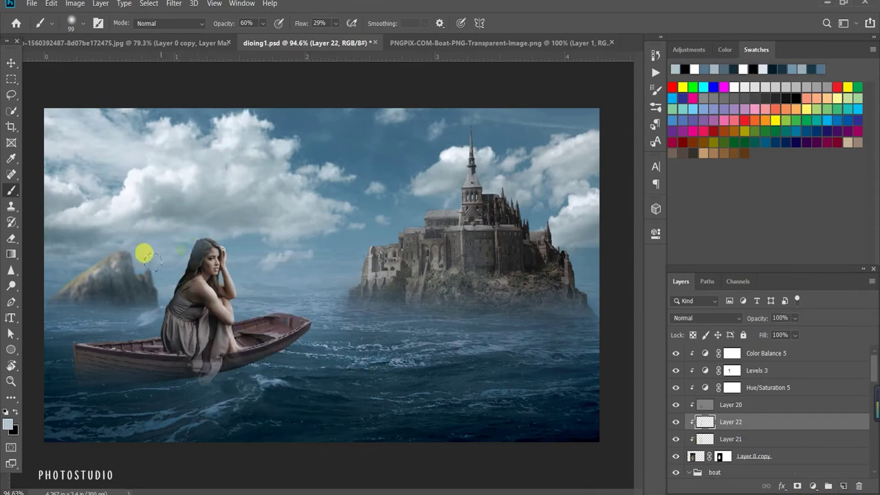
left_click(714, 311)
left_click(704, 291)
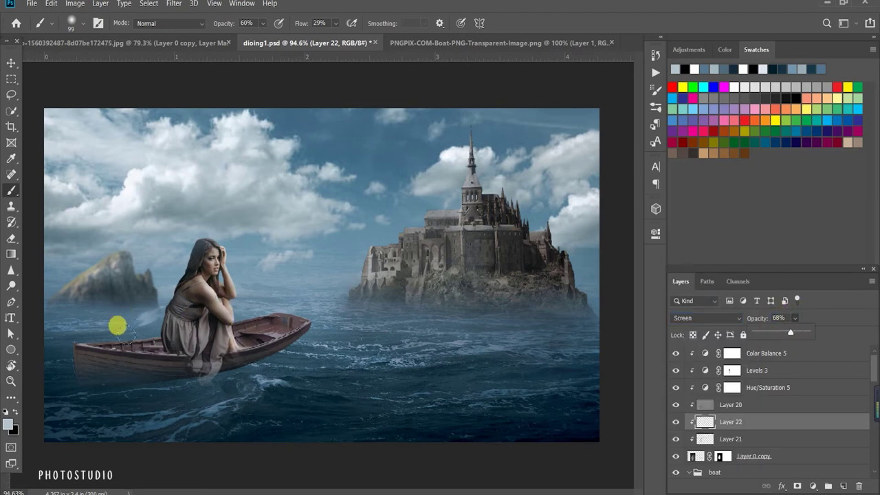
scroll(770, 405, "down", 1)
left_click(776, 387)
scroll(456, 319, "down", 2)
scroll(460, 321, "up", 1)
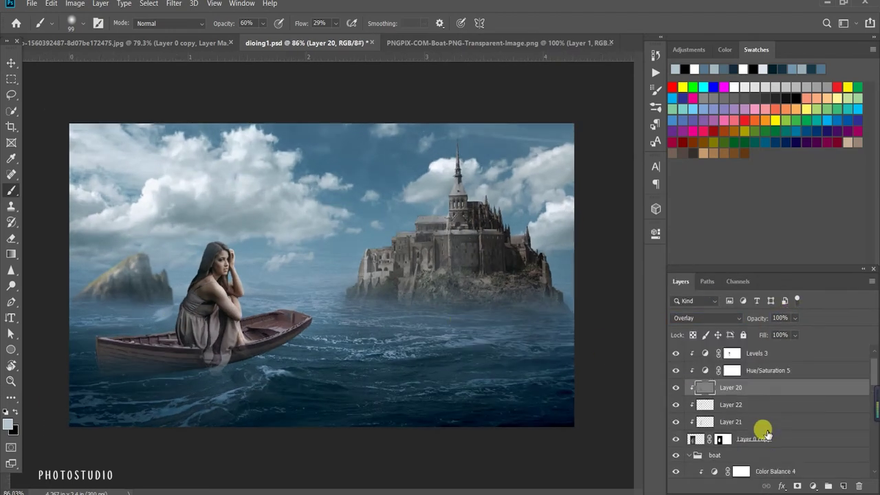
scroll(767, 434, "down", 6)
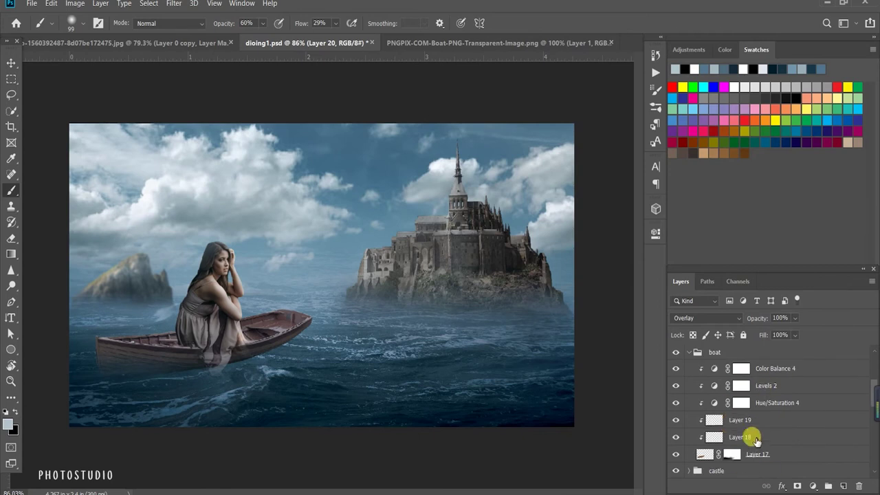
- Add Layer 23 clipped to the boat, paint it dark navy, and set Multiply at 47%
left_click(752, 456)
key("ctrl+shift+alt+n")
left_click(136, 374, "alt")
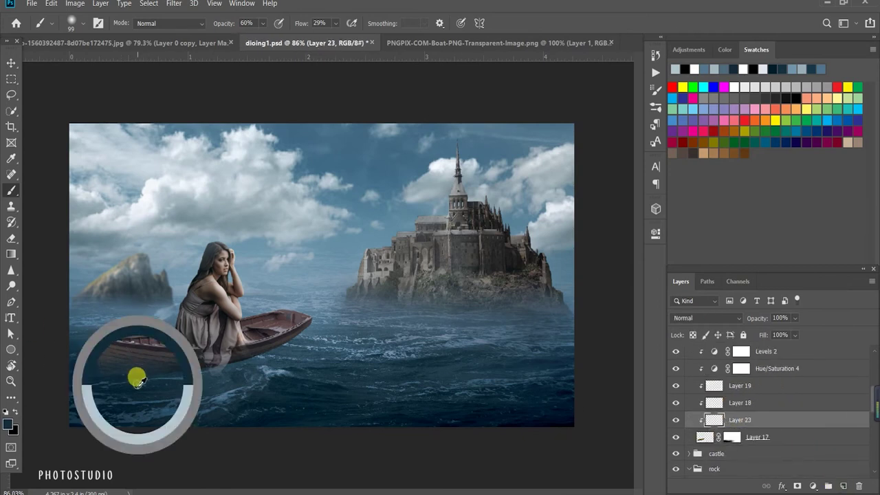
mouse_move(88, 329)
left_mouse_down()
mouse_move(130, 334)
mouse_move(87, 340)
mouse_move(148, 346)
left_mouse_up()
left_click(729, 318)
left_click(722, 282)
left_click_drag(787, 332, 777, 330)
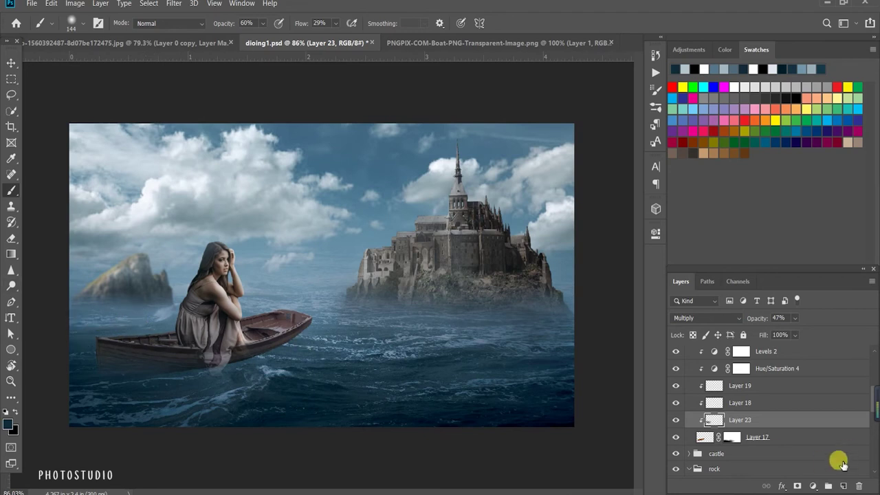
- Add Layer 24 with a sampled light blue-grey colour at 61% opacity
left_click(843, 487)
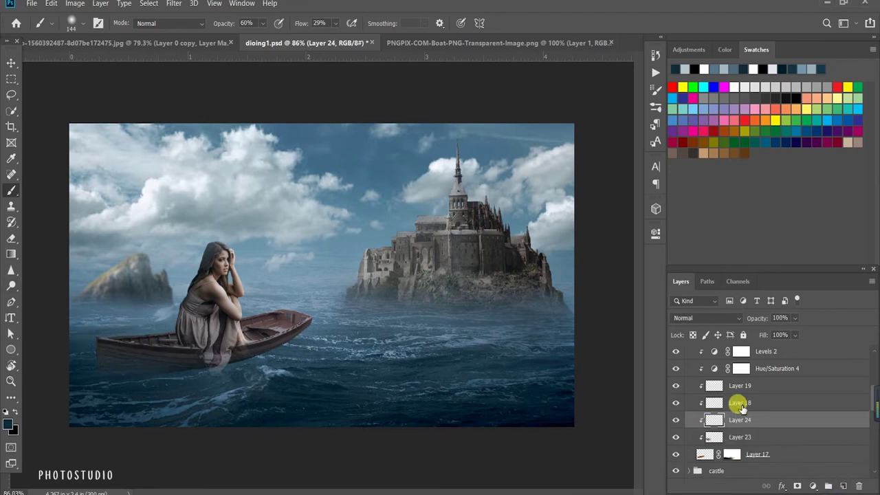
left_click(685, 403)
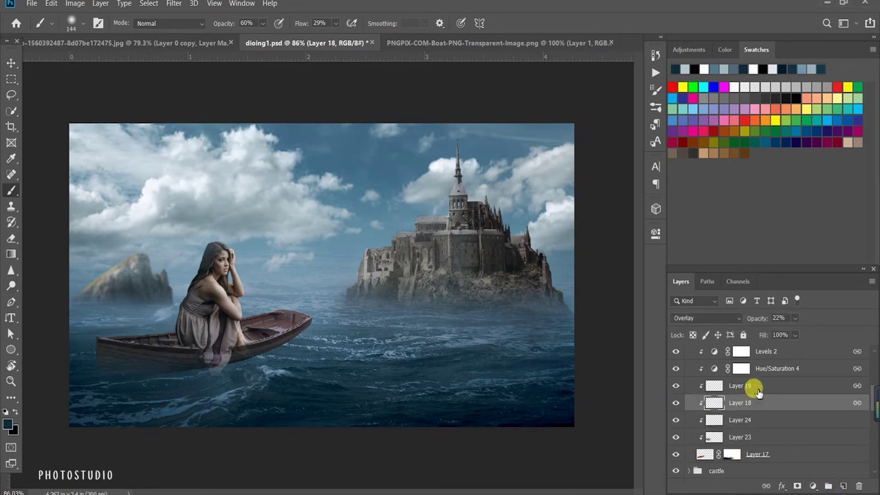
left_click(750, 419)
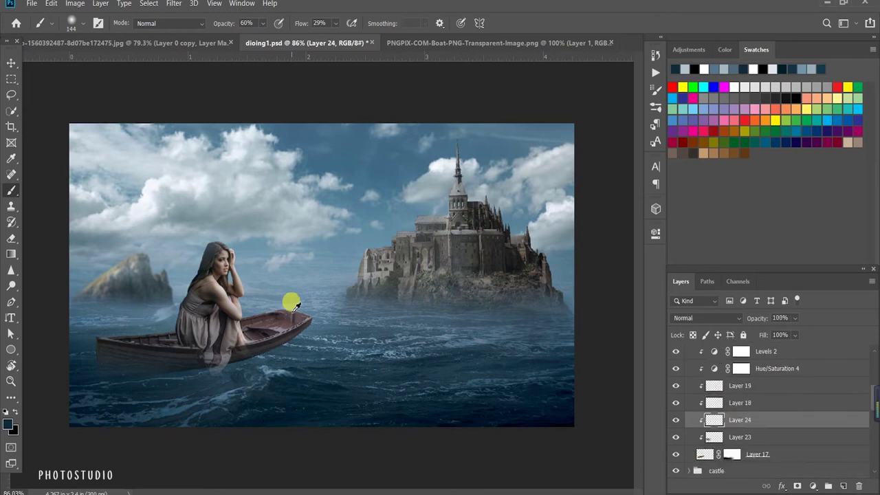
left_click(268, 307, "alt")
left_click(793, 318)
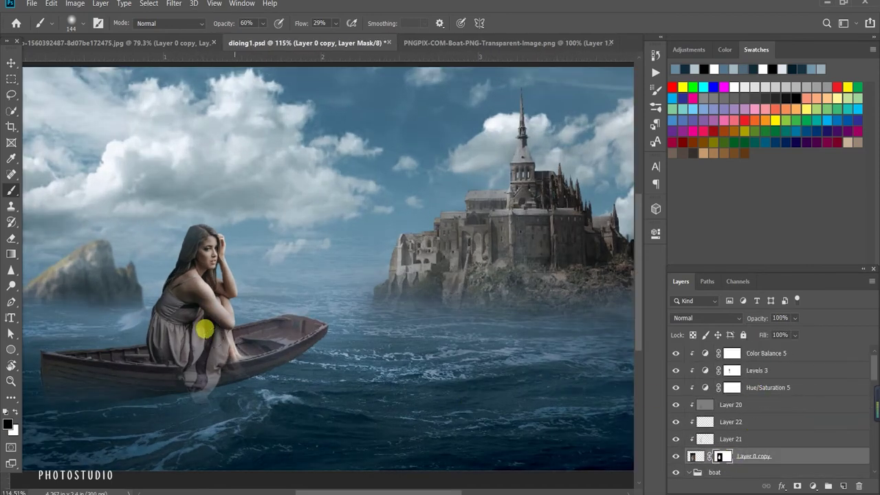
- Refine the woman's mask along the boat edge with a smaller brush
left_click_drag(205, 330, 186, 360)
key("bracketleft")
key("bracketleft")
key("bracketleft")
mouse_move(298, 358)
left_mouse_down()
mouse_move(241, 374)
mouse_move(252, 365)
left_mouse_up()
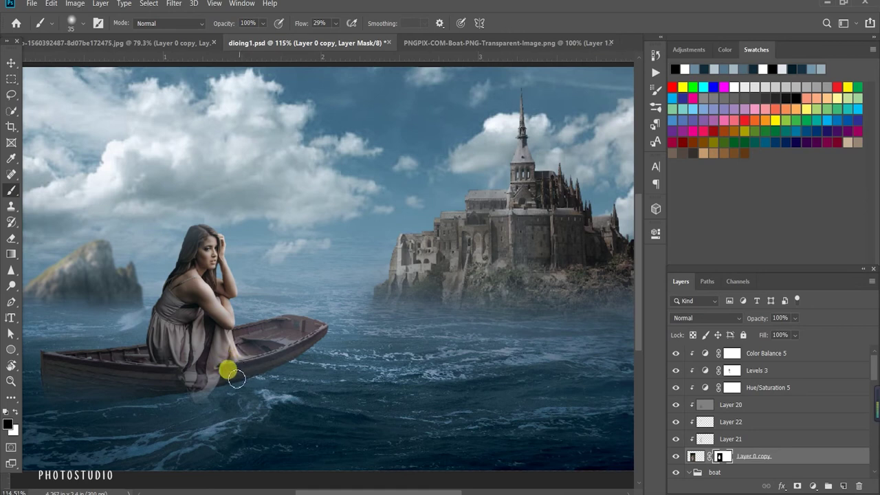
scroll(183, 383, "down", 3)
- Select the boat's Layer 17 and switch to the Burn tool
key("v")
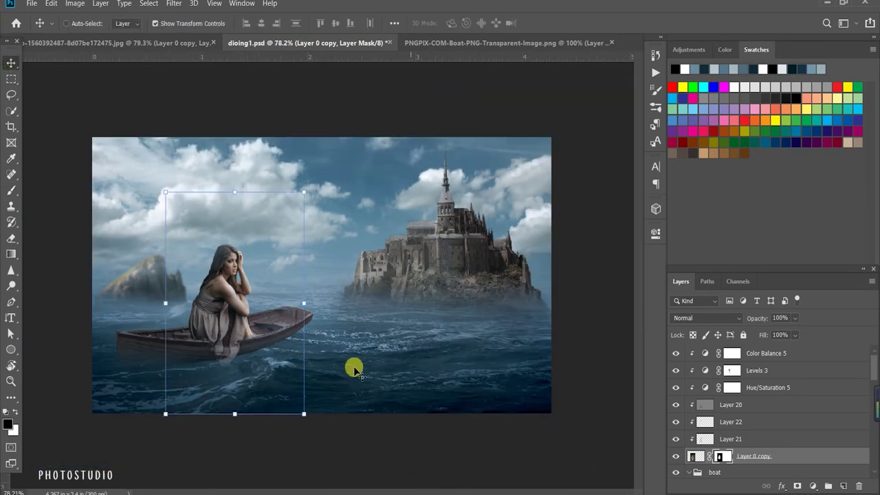
scroll(527, 348, "down", 1)
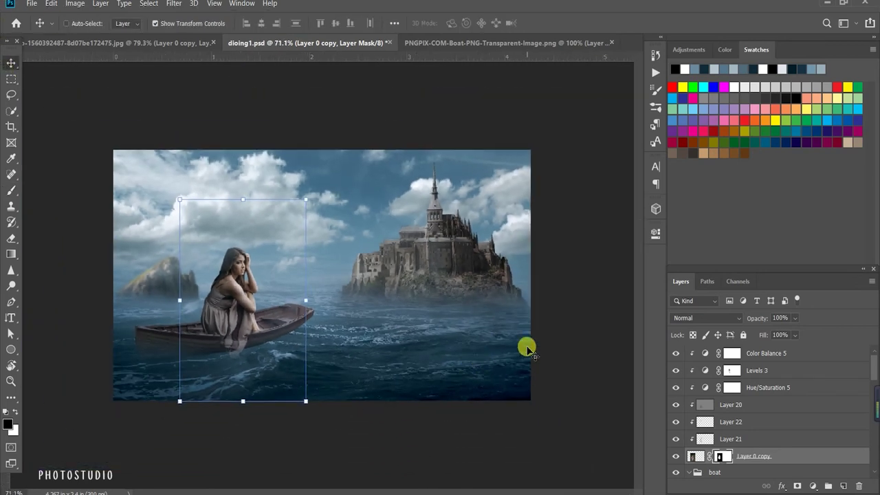
scroll(275, 328, "up", 3)
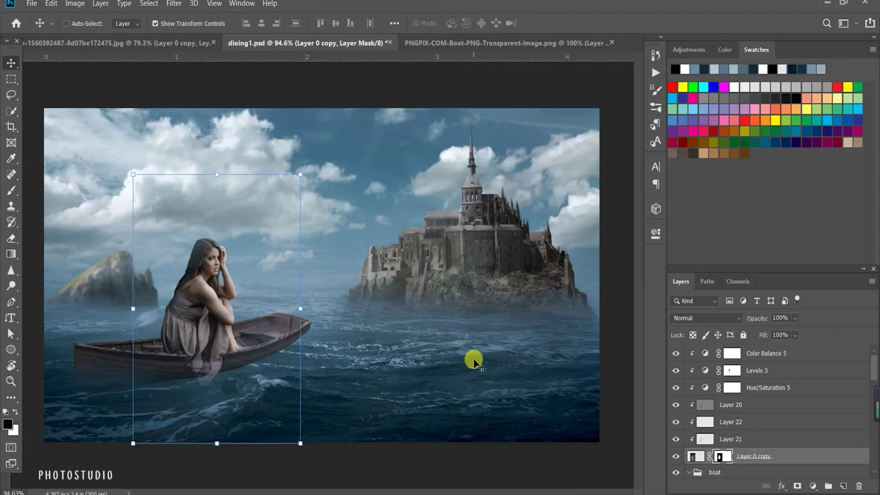
scroll(695, 447, "down", 3)
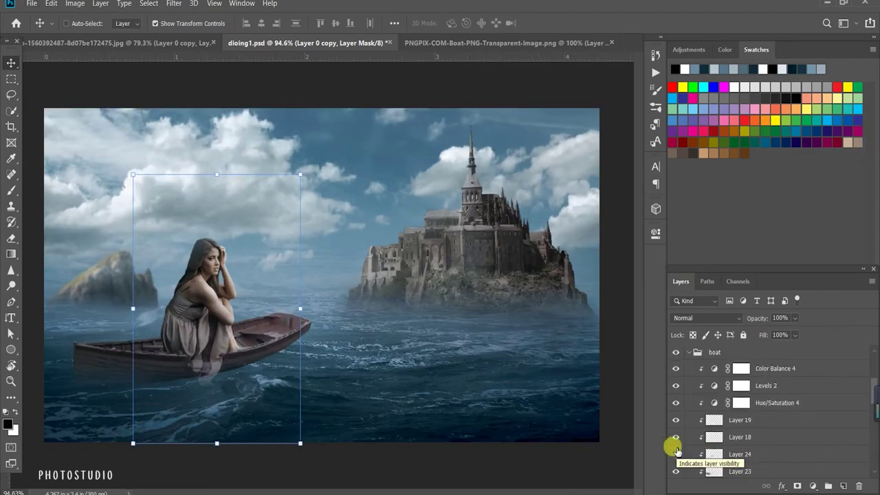
left_click(756, 469)
scroll(482, 361, "down", 3)
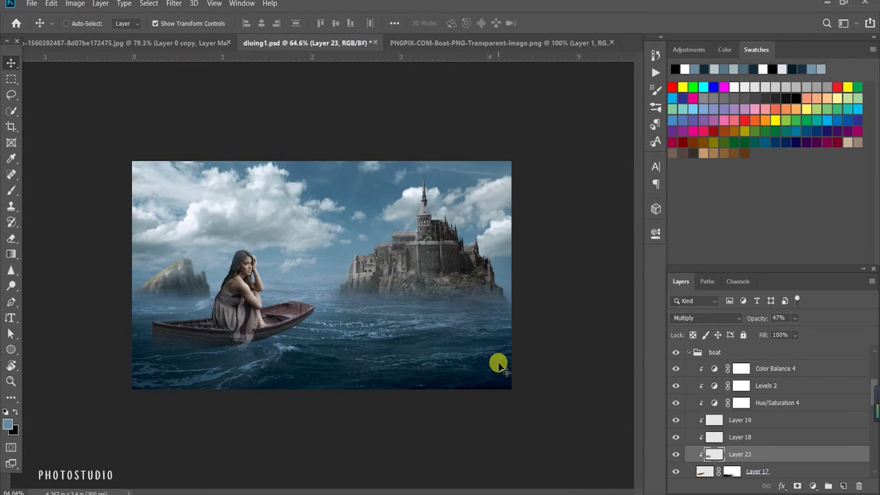
scroll(279, 304, "up", 3)
left_click(703, 470)
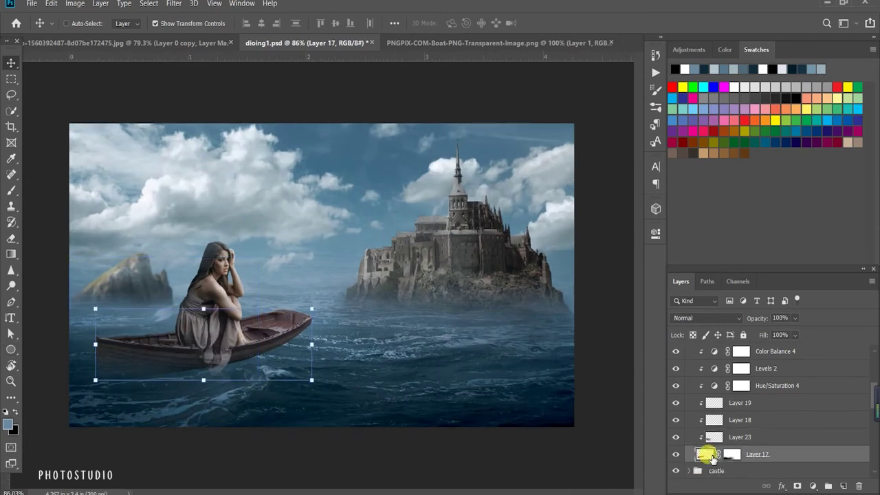
right_click(25, 282)
left_click(59, 296)
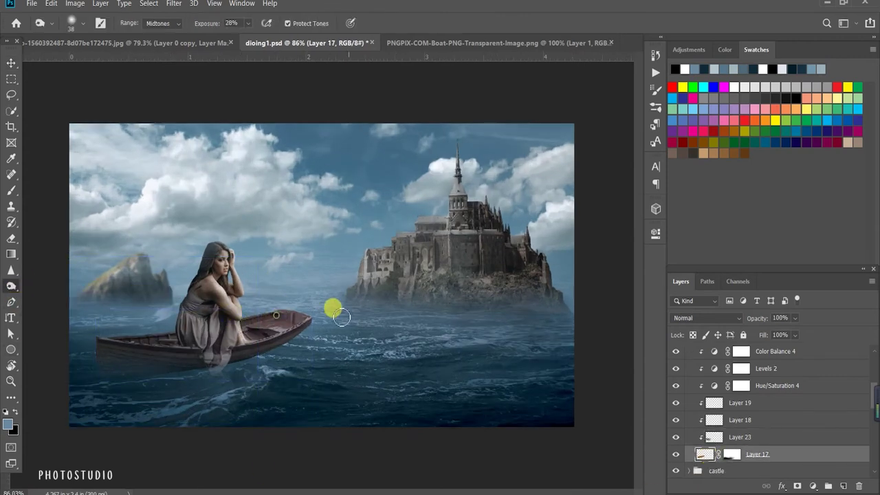
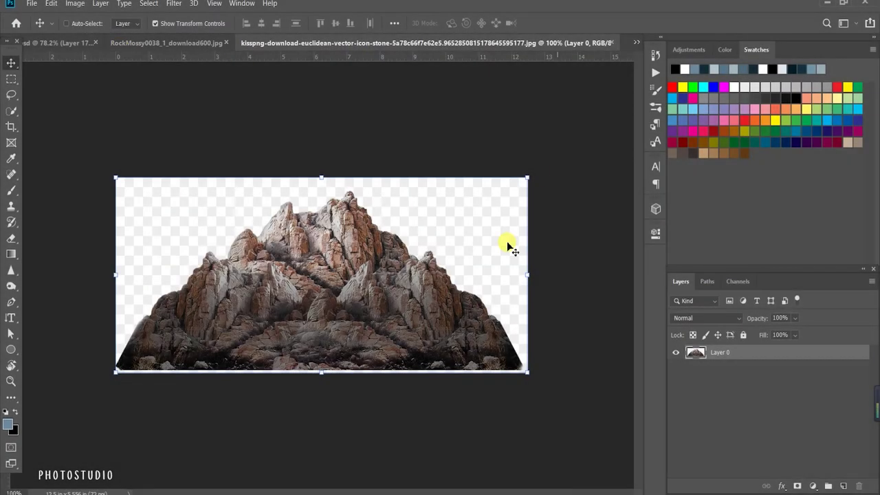
- Brighten the rock image with a Levels adjustment at white input 231
left_click(814, 487)
left_click(811, 313)
left_click_drag(628, 358, 617, 359)
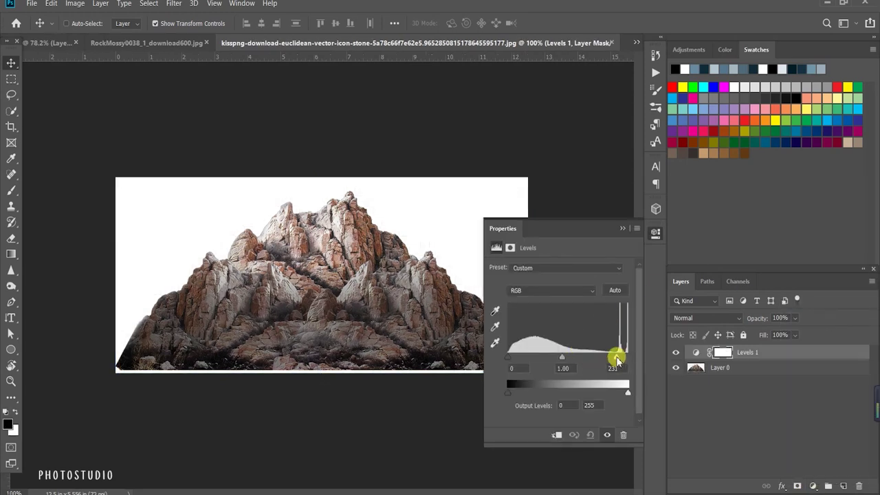
left_click(622, 228)
- Magic Wand-select the white background around the rock and delete it
right_click(11, 111)
left_click(29, 121)
left_click(196, 226)
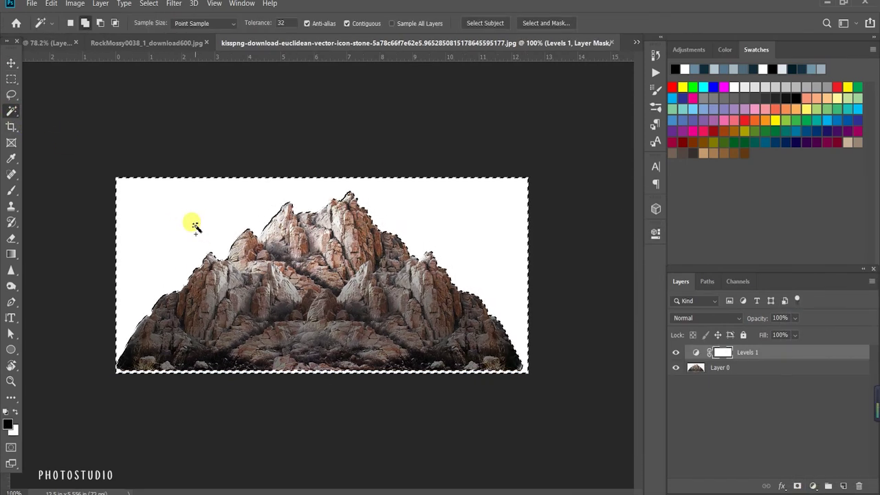
left_click(692, 369)
key("Delete")
- Drag the rock into the boat scene, move it up-left and enlarge it slightly
key("v")
left_click(73, 43)
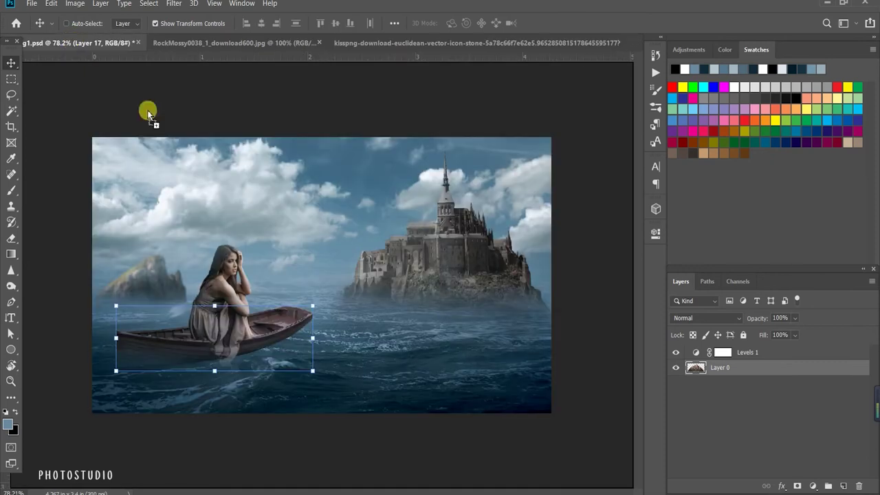
left_click_drag(74, 43, 511, 311)
left_click_drag(772, 330, 766, 353)
left_click_drag(458, 364, 318, 256)
left_click_drag(454, 187, 423, 203)
left_click_drag(335, 295, 369, 291)
left_click(776, 370)
- Put the selected layers into a new group
left_click(766, 448, "shift")
right_click(766, 447)
left_click(673, 236)
- Name the new layer group 'girl'
key("ctrl+g")
double_click(713, 352)
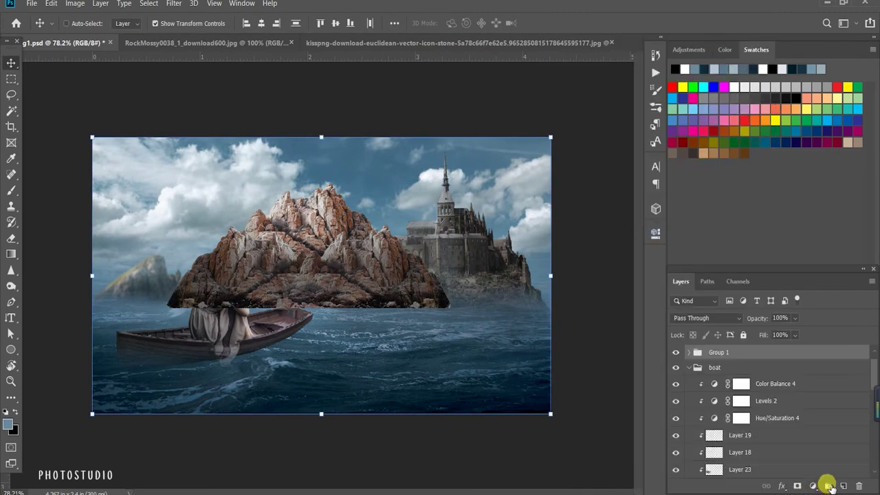
type("girl")
key("Return")
- Collapse the layer groups and move Layer 24 below the castle group
scroll(746, 363, "up", 1)
left_click(745, 356)
left_click(688, 385)
left_click(689, 400)
left_click(688, 415)
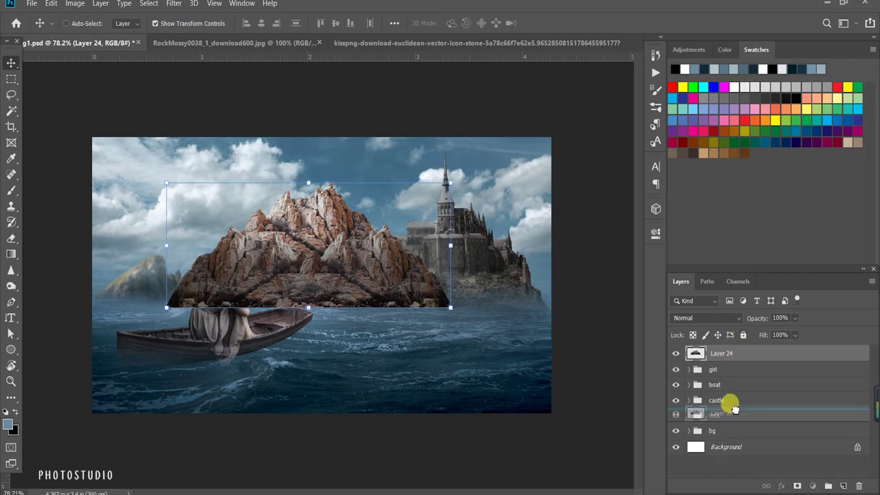
left_click_drag(736, 352, 727, 401)
- Move the rock upward and scale it down to about half size
mouse_move(315, 245)
left_mouse_down()
mouse_move(306, 217)
mouse_move(186, 232)
left_mouse_up()
key("ctrl+t")
mouse_move(334, 285)
left_mouse_down()
mouse_move(138, 227)
mouse_move(491, 340)
mouse_move(481, 372)
mouse_move(148, 359)
mouse_move(147, 387)
mouse_move(147, 363)
left_mouse_up()
key("Return")
- Put Layer 24 on top, move the rock lower right and enlarge it to about 103%
left_click_drag(767, 401, 766, 348)
left_click_drag(176, 363, 517, 360)
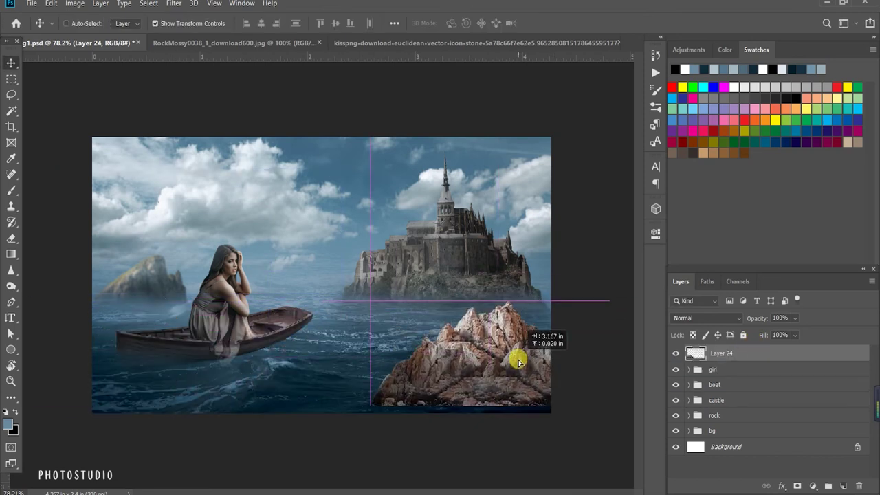
key("ctrl+t")
left_click_drag(370, 305, 363, 302)
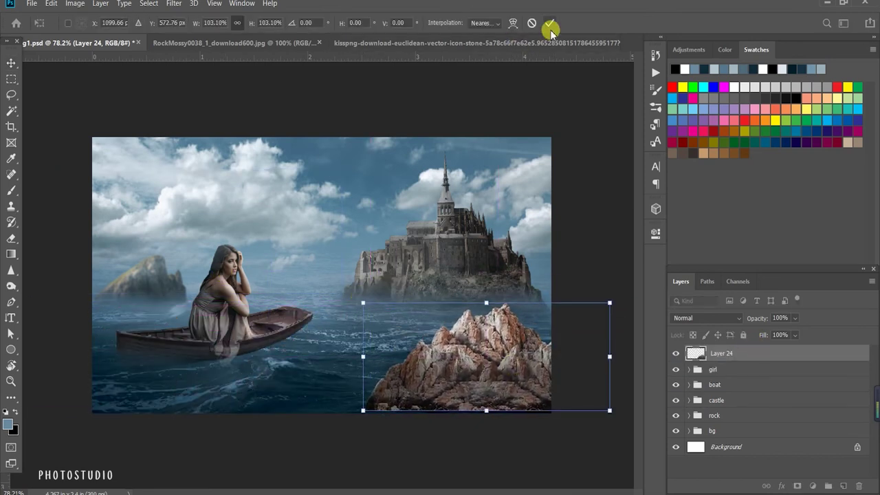
left_click(550, 25)
left_click(813, 486)
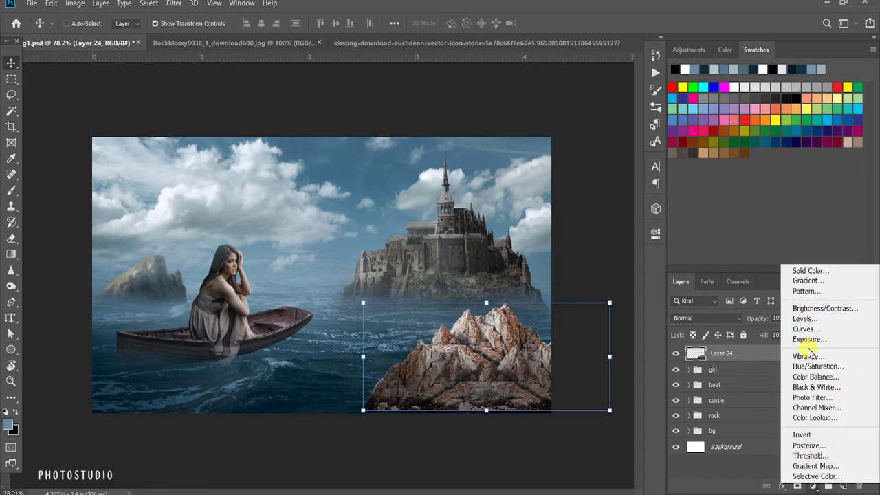
- Add Hue/Saturation and a Levels adjustment lowering output white to darken the rock
left_click(808, 363)
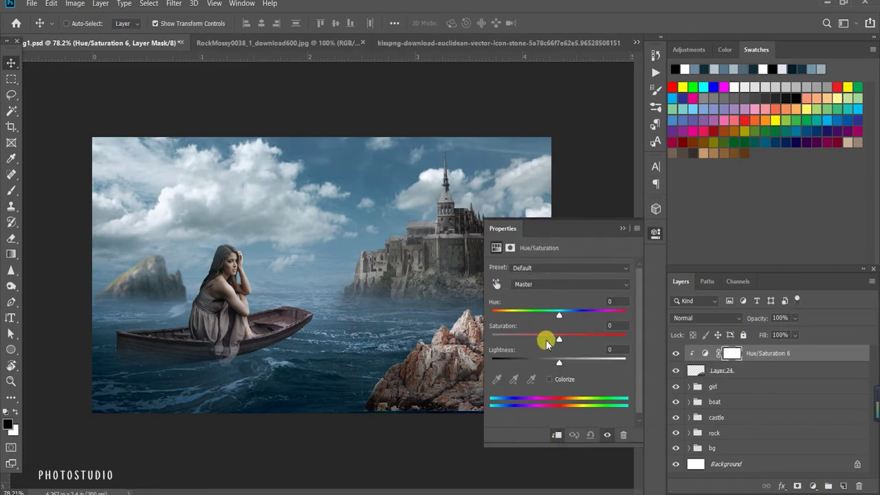
left_click(622, 228)
left_click(812, 486)
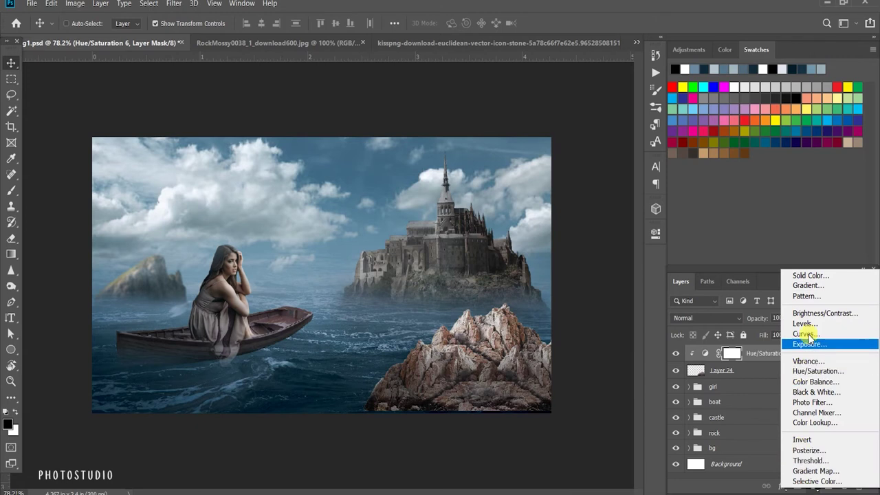
left_click(801, 325)
left_click_drag(628, 392, 581, 392)
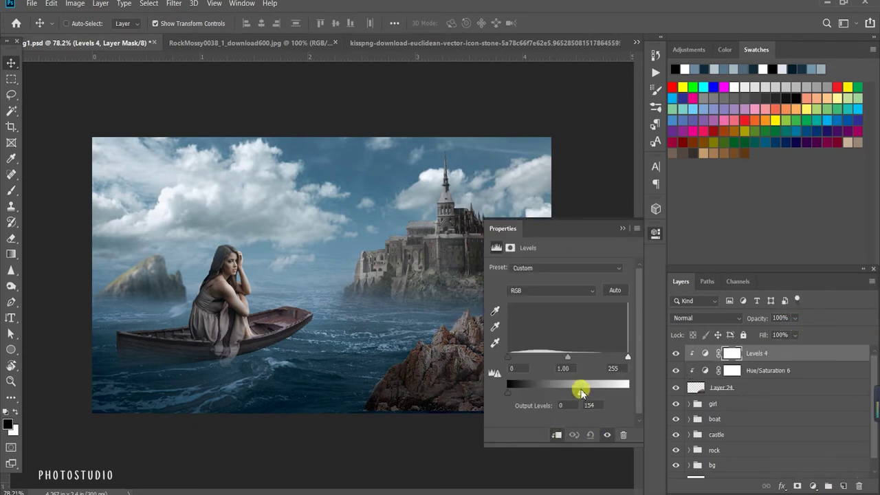
left_click(622, 228)
- Mask Levels off the rock's top, clip it, and fade the rock's base at 67% brush opacity
key("b")
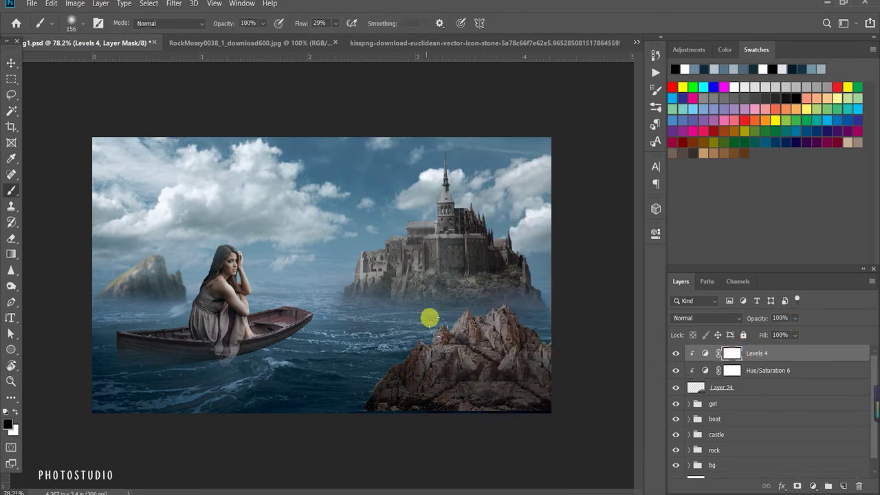
left_click_drag(429, 318, 494, 293)
left_click(691, 361, "alt")
left_click(723, 389)
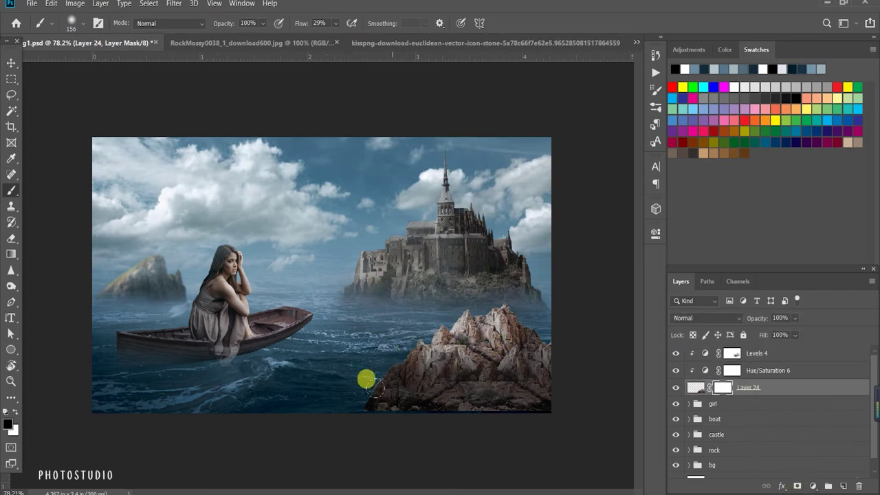
key("6")
key("7")
mouse_move(411, 409)
left_mouse_down()
mouse_move(281, 371)
mouse_move(611, 395)
mouse_move(328, 379)
left_mouse_up()
mouse_move(453, 428)
left_mouse_down()
mouse_move(497, 401)
mouse_move(420, 403)
mouse_move(312, 386)
left_mouse_up()
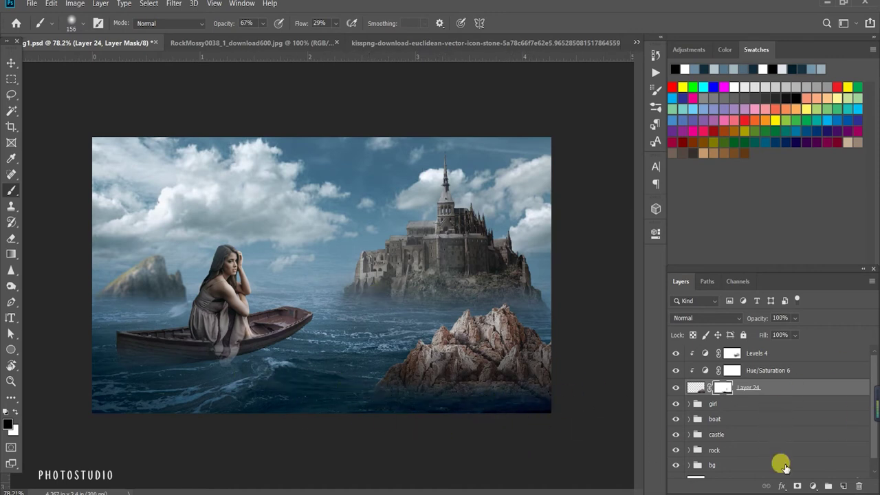
- Add a Curves adjustment that darkens the rock
left_click(815, 486)
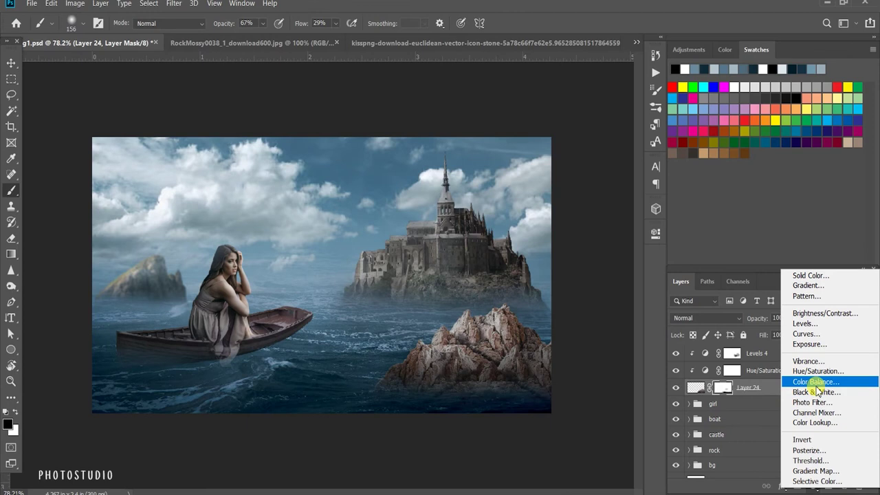
left_click(812, 334)
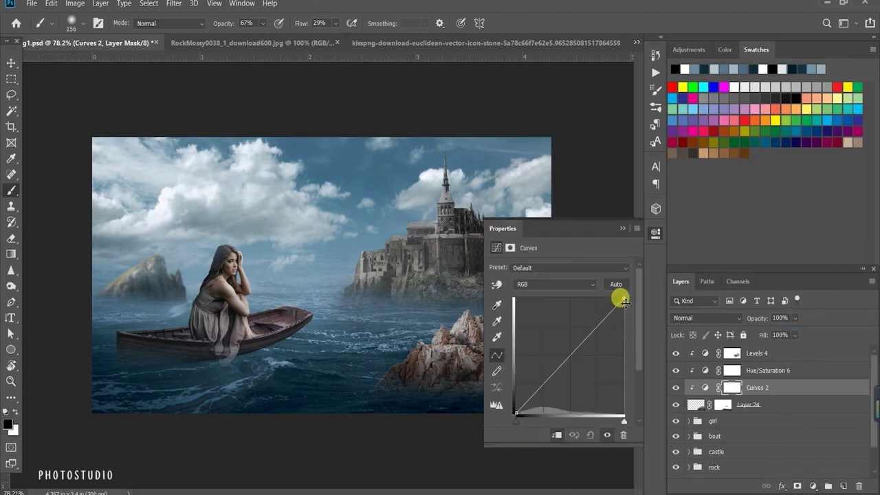
left_click_drag(624, 302, 624, 320)
left_click_drag(585, 350, 589, 361)
left_click(622, 228)
- Review the rock's Hue/Saturation adjustment settings
scroll(606, 357, "down", 1)
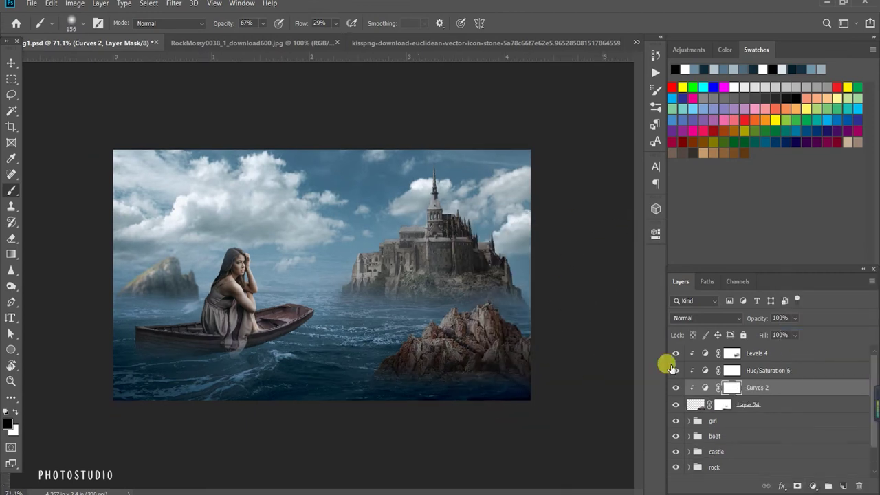
scroll(468, 311, "up", 2)
left_click(676, 387)
left_click(675, 387)
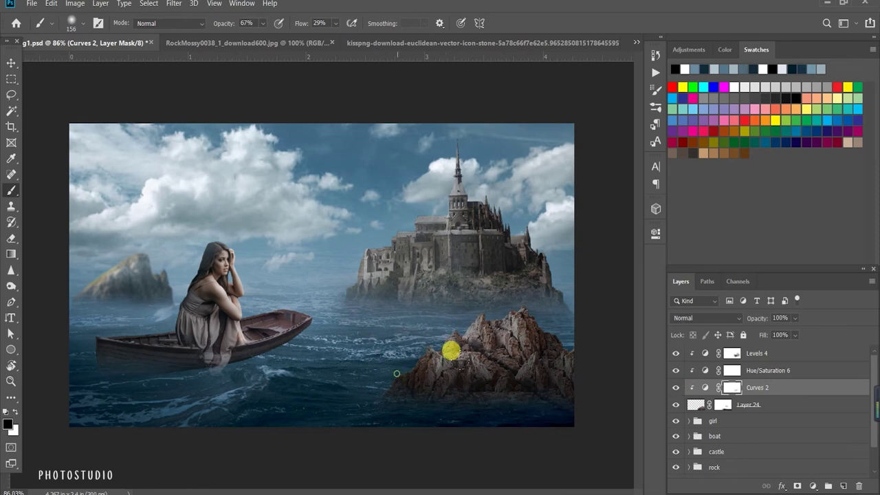
scroll(454, 267, "down", 2)
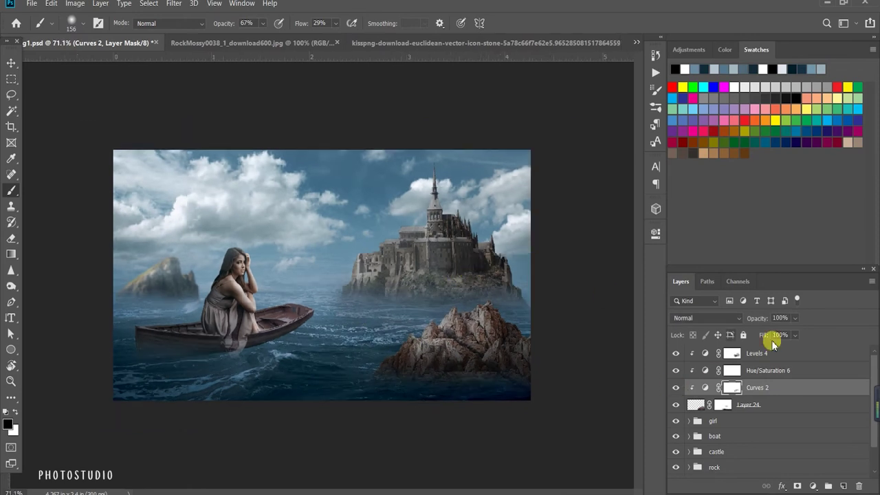
double_click(694, 371)
left_click(622, 227)
- Add Color Balance shifting shadows toward green and blue and adjusting highlights' cyan-red balance
left_click(814, 487)
left_click(817, 376)
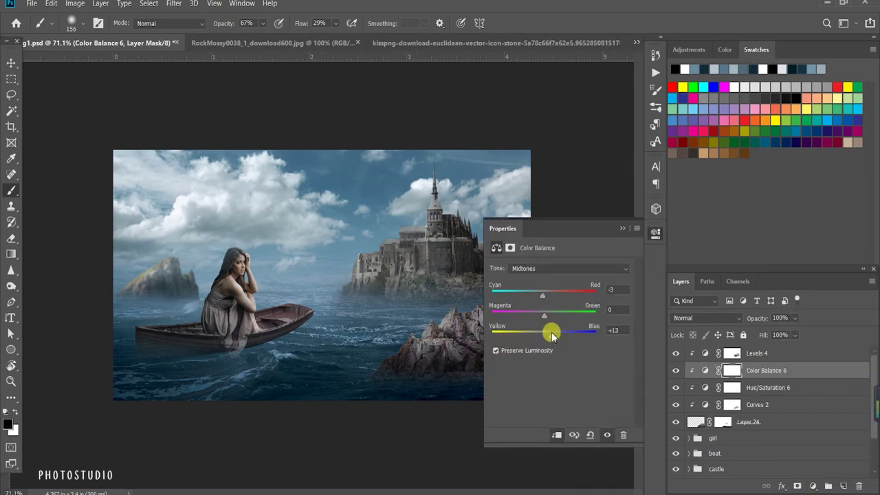
left_click(547, 273)
left_click(546, 296)
left_click_drag(543, 315, 546, 336)
left_click(558, 268)
left_click(548, 300)
left_click_drag(545, 296, 543, 297)
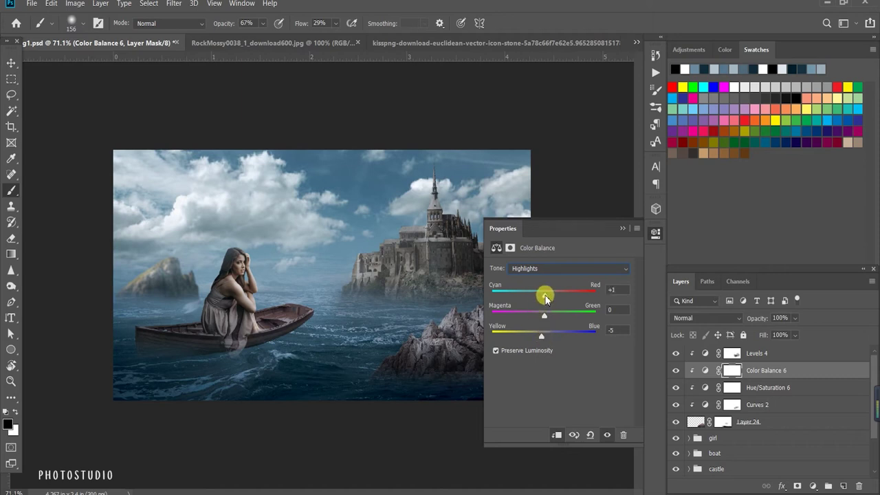
left_click(623, 229)
left_click(697, 422)
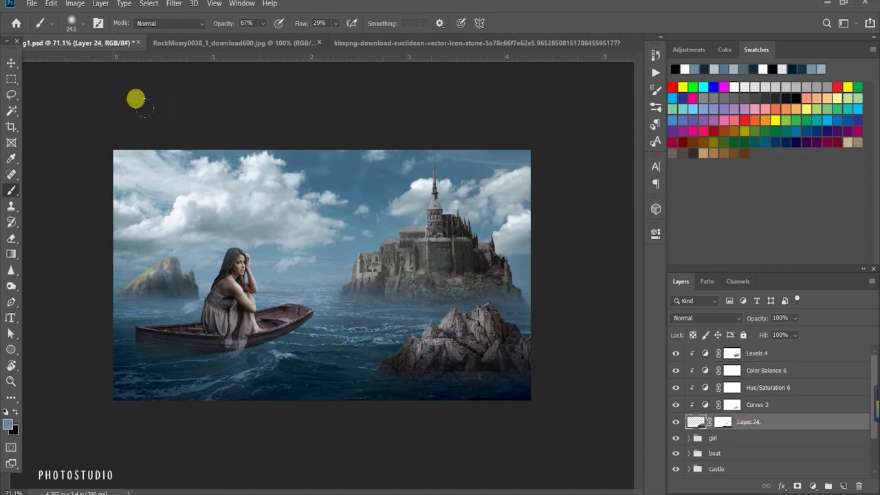
- Undo the Color Balance adjustment and select the rock layer's mask
left_click(488, 366)
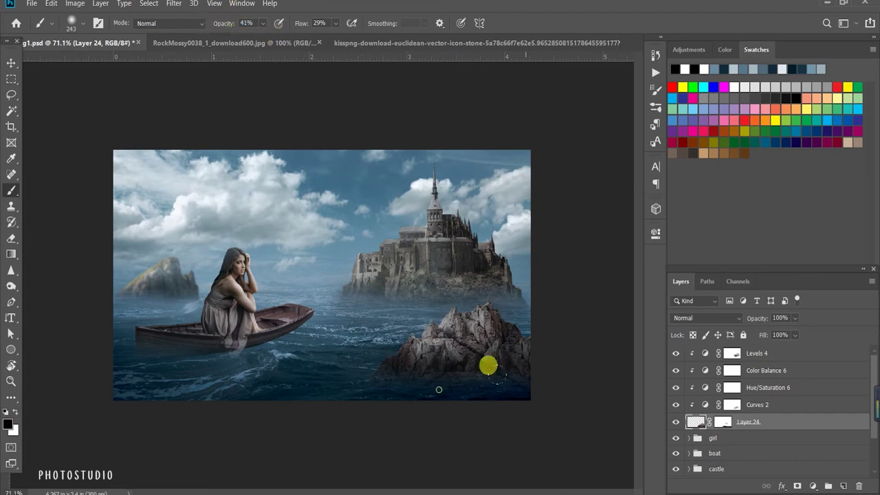
key("ctrl+z")
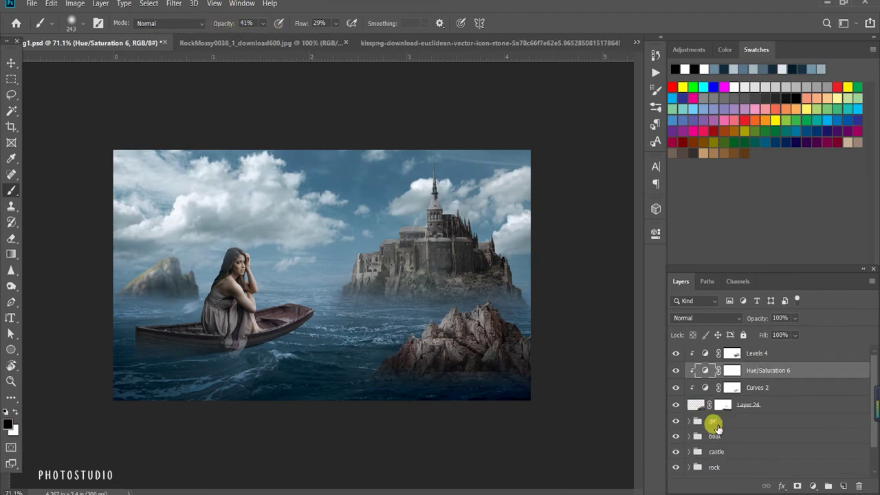
left_click(696, 407)
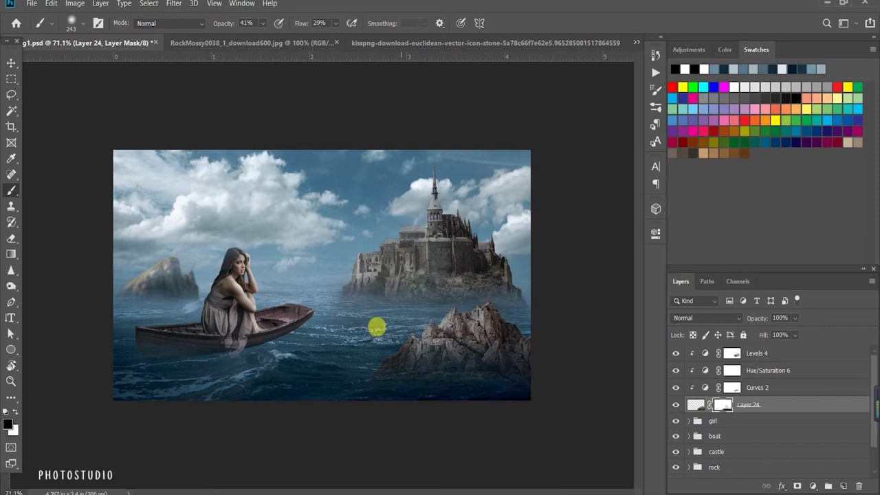
scroll(433, 360, "up", 1)
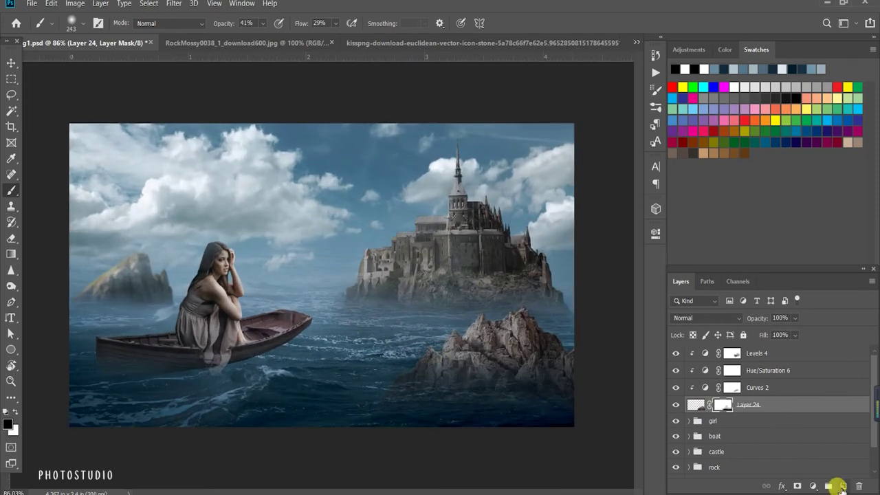
- Add a Screen lighting layer above the rock, sampling sky and sea colours, at lower opacity
left_click(844, 487)
left_click(324, 248, "alt")
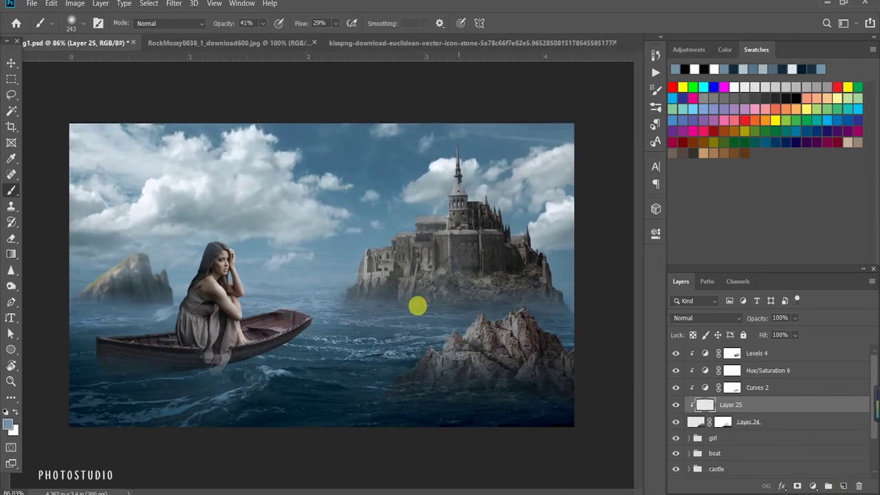
left_click(550, 408, "alt")
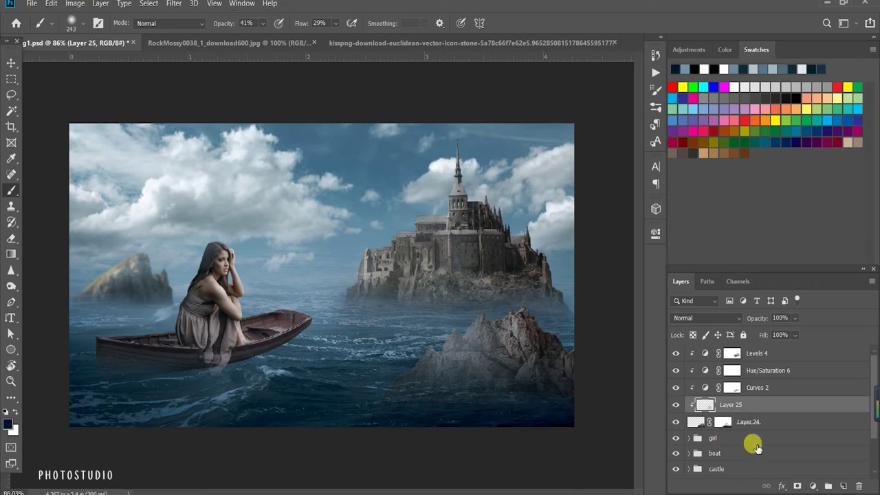
left_click(329, 248, "alt")
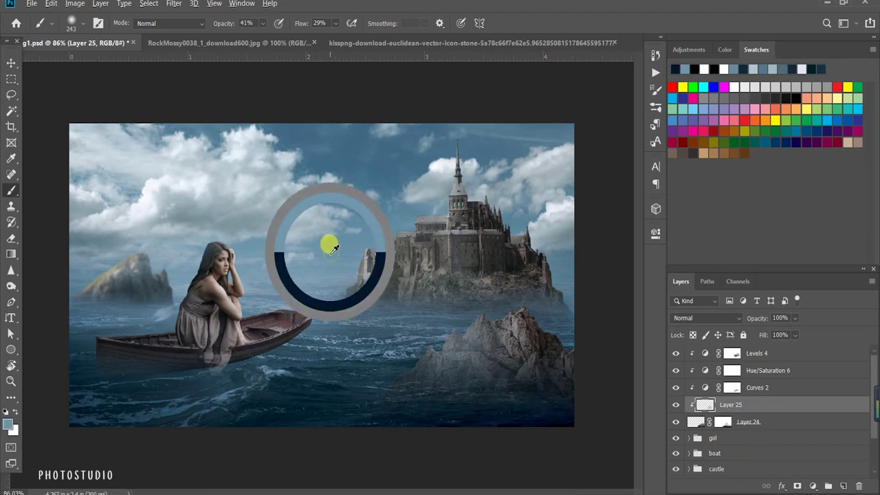
left_click(707, 318)
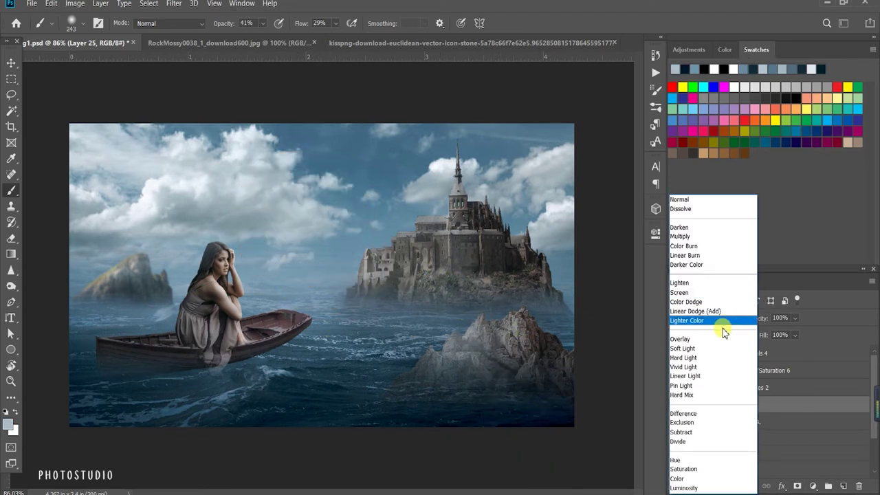
left_click_drag(788, 333, 783, 335)
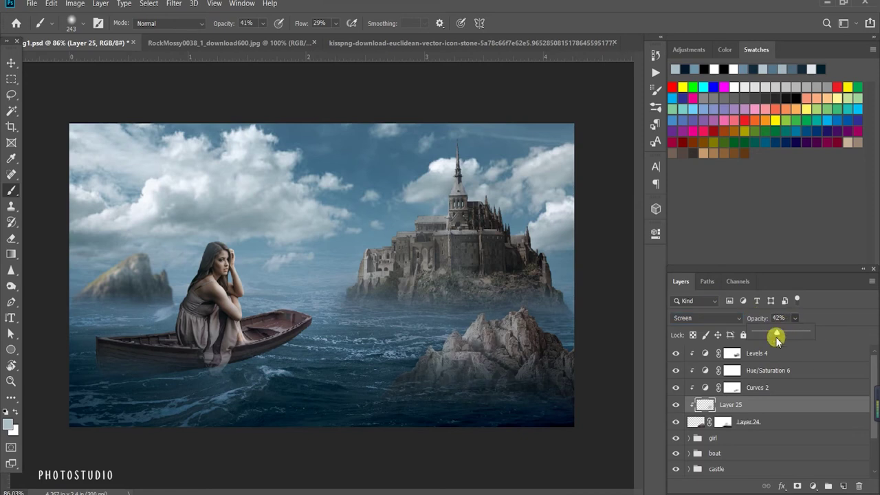
- Add a clipped layer set to Soft Light at about 73% opacity
left_click(843, 487)
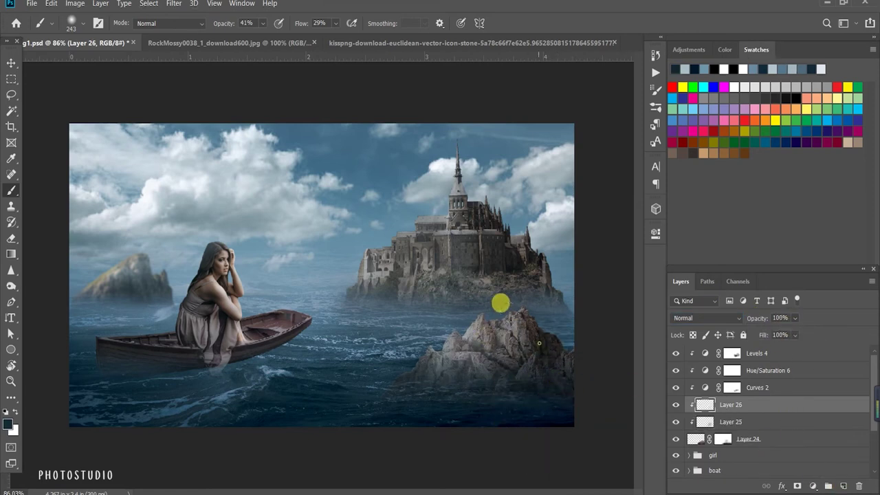
left_click(707, 318)
left_click(709, 294)
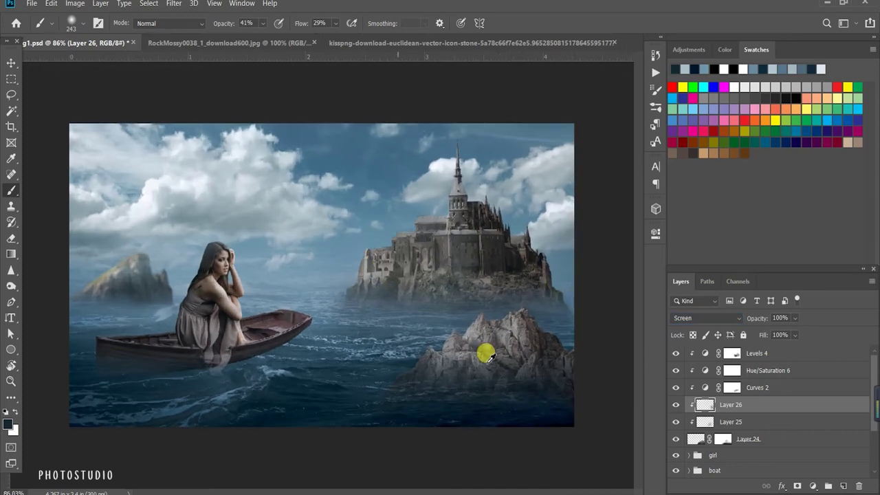
left_click(707, 318)
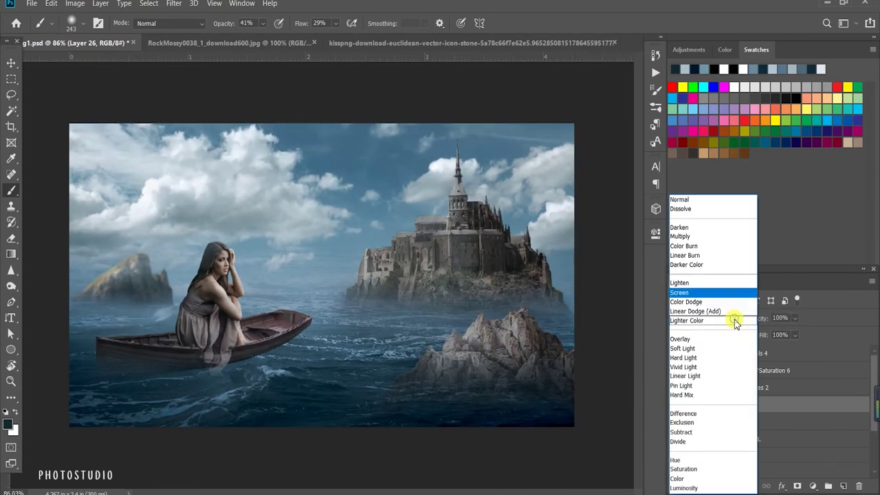
left_click(705, 350)
left_click_drag(795, 318, 795, 334)
- Create another empty layer for the rock and bring up brush presets
scroll(430, 303, "down", 3)
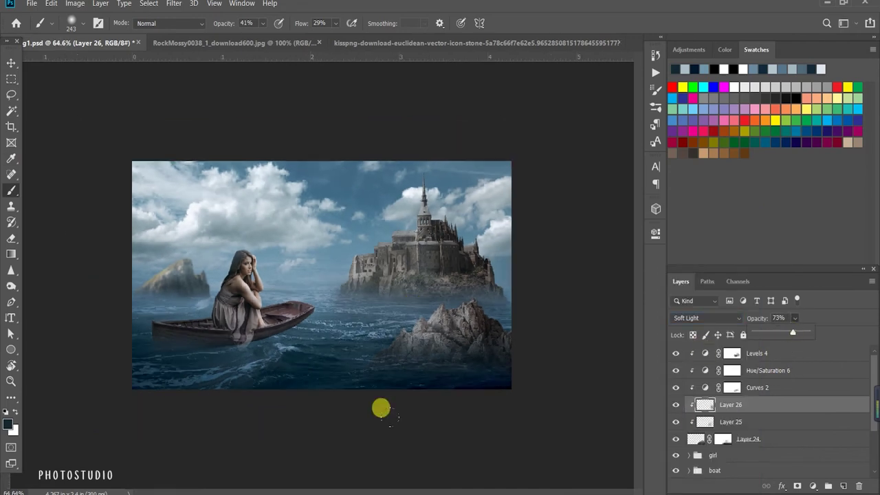
left_click(758, 442)
left_click(844, 487)
right_click(396, 355)
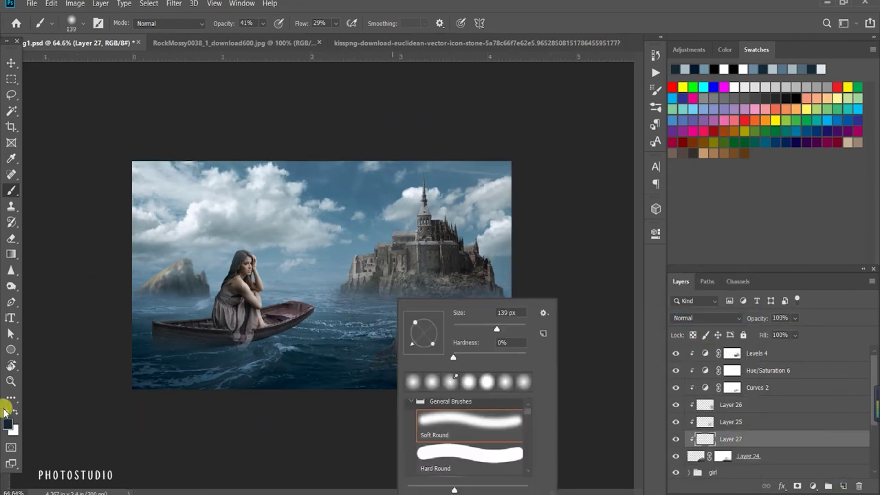
- Dodge the left part of the foreground rock on Layer 24
scroll(413, 359, "up", 3)
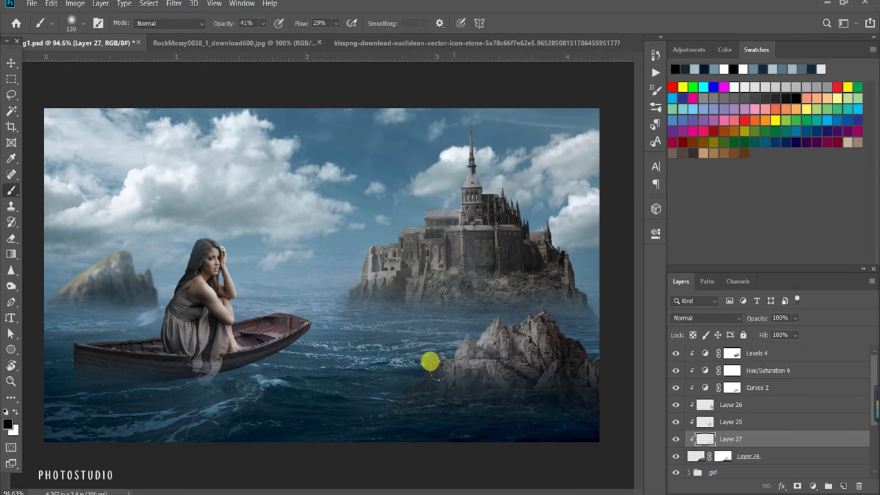
scroll(245, 370, "down", 2)
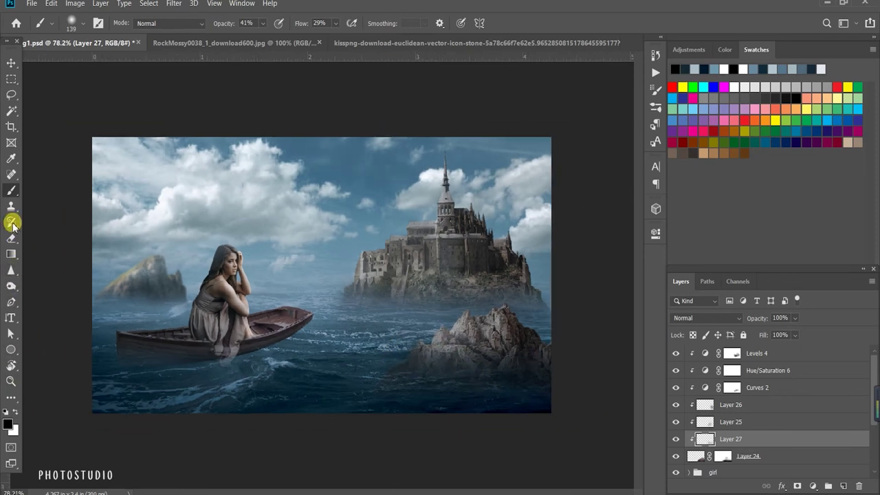
left_click(11, 286)
scroll(456, 355, "up", 2)
left_click(703, 454)
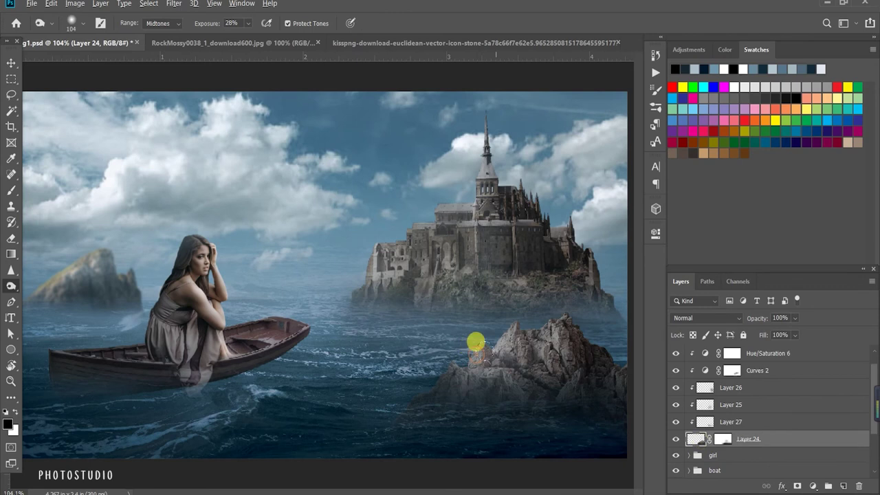
left_click_drag(448, 375, 544, 372)
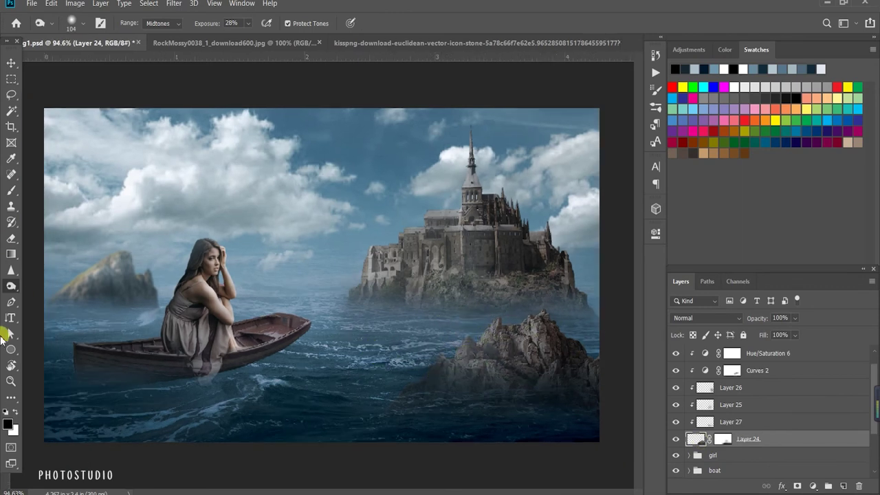
- Switch to the Burn tool for darkening areas of the rock
right_click(11, 286)
left_click(38, 297)
scroll(430, 354, "up", 1)
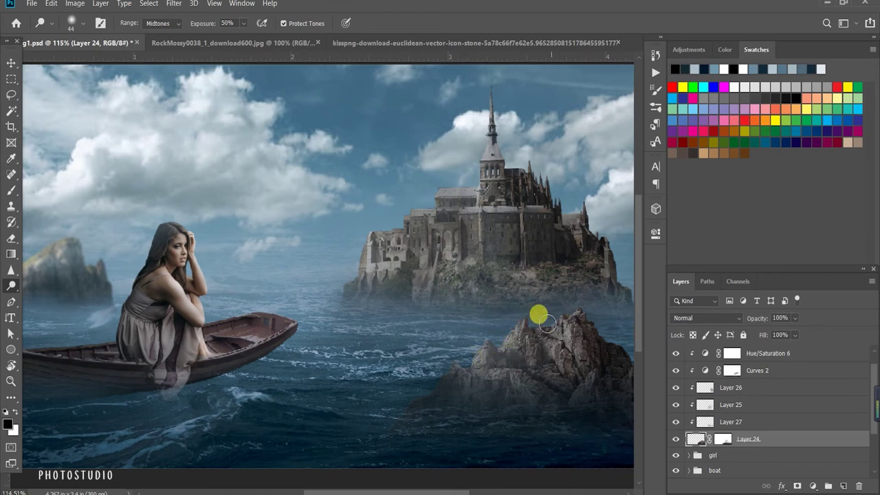
scroll(367, 393, "down", 2)
scroll(428, 317, "down", 1)
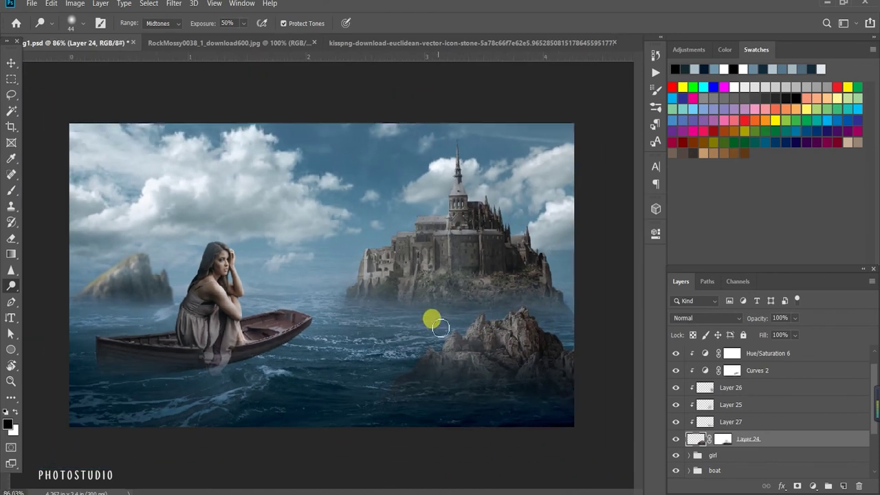
- Gather the selected rock layers into a group named 'rock 1'
key("v")
scroll(345, 212, "down", 2)
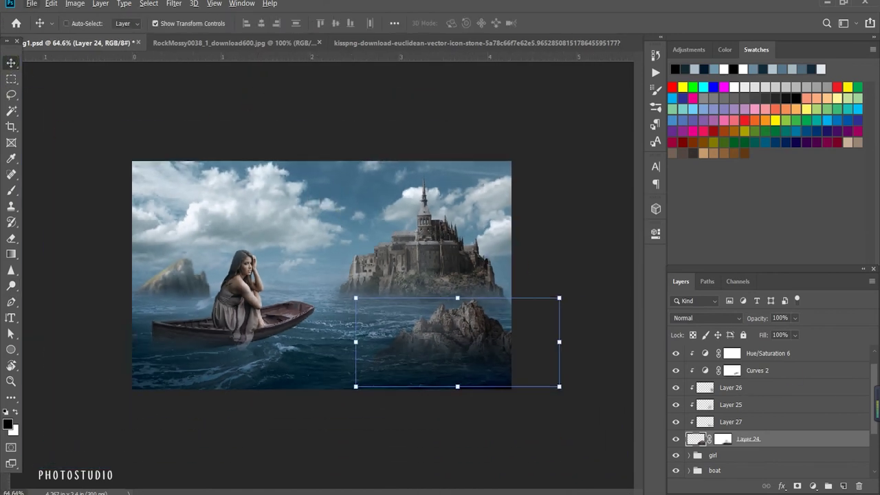
left_click(827, 487)
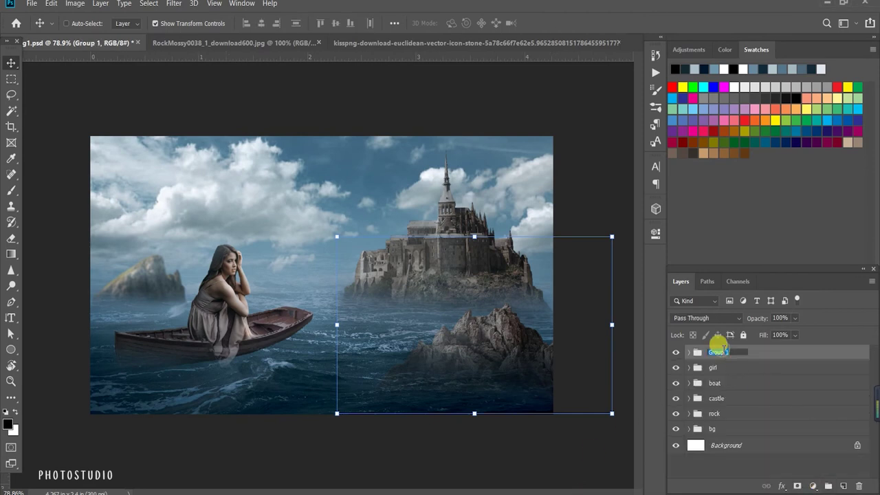
key("Return")
scroll(338, 261, "up", 1)
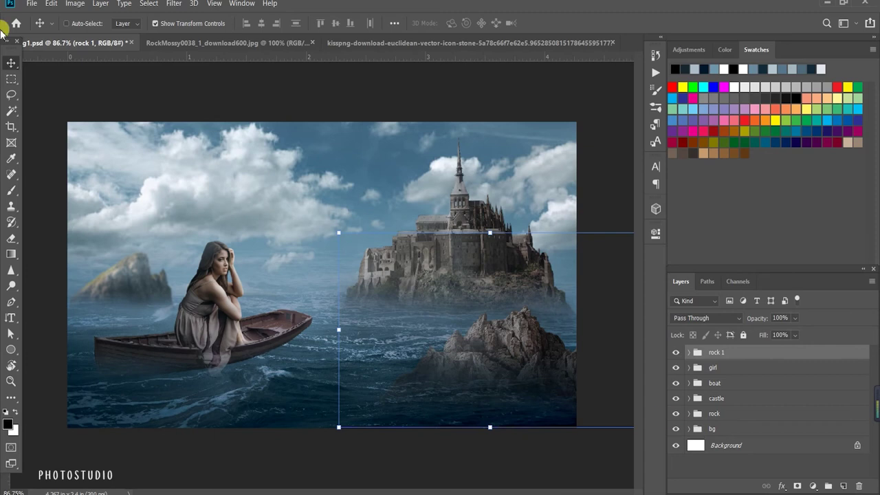
key("b")
left_click(83, 22)
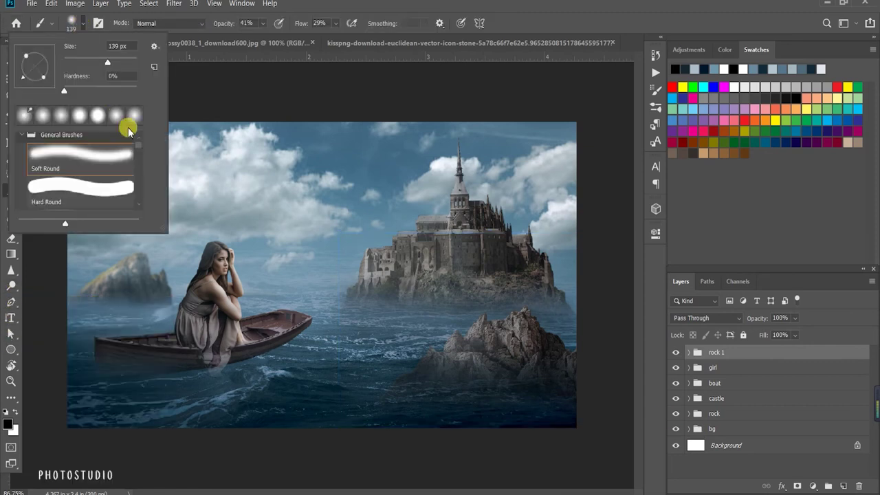
- Choose the splash6 brush and add a new Layer 28 inside the rock 1 group
scroll(89, 183, "down", 2)
scroll(89, 183, "down", 2)
scroll(89, 183, "down", 2)
scroll(101, 180, "down", 2)
left_click(101, 180)
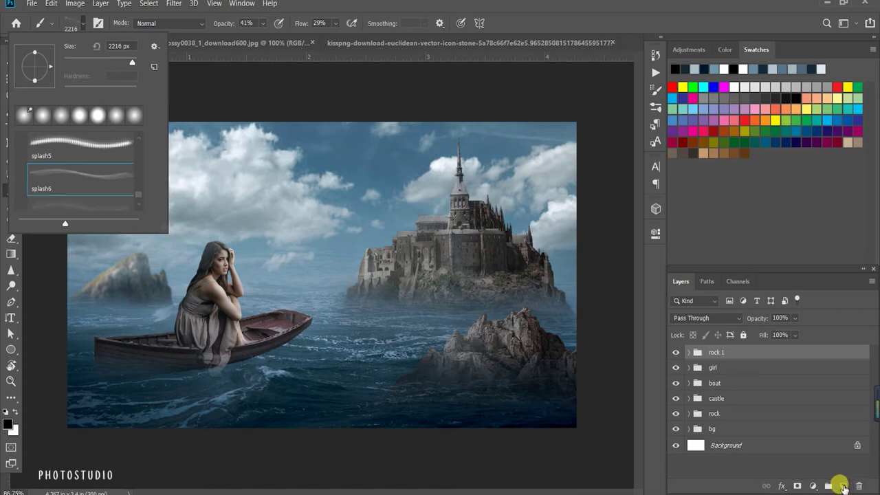
left_click(688, 352)
left_click(716, 367)
key("ctrl+shift+alt+n")
right_click(329, 267)
key("Escape")
- Set the brush size to 194 px and sample a blue-grey colour from the water
left_click(80, 26)
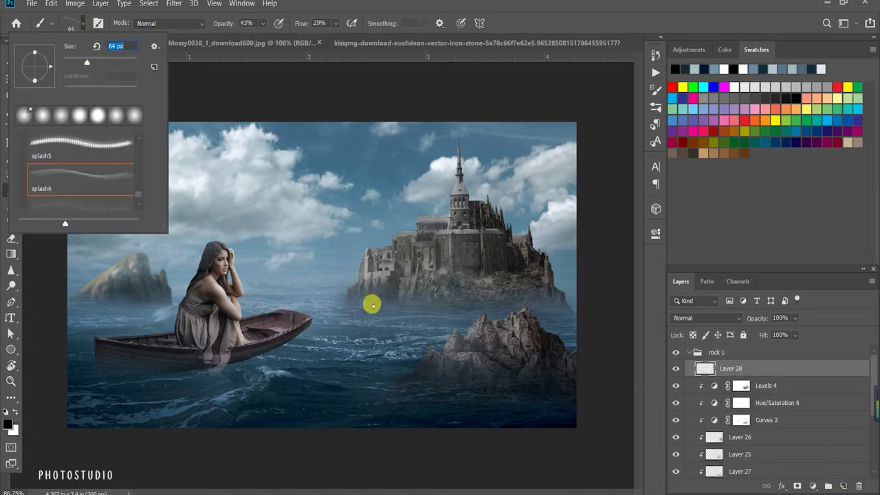
type("194")
key("Return")
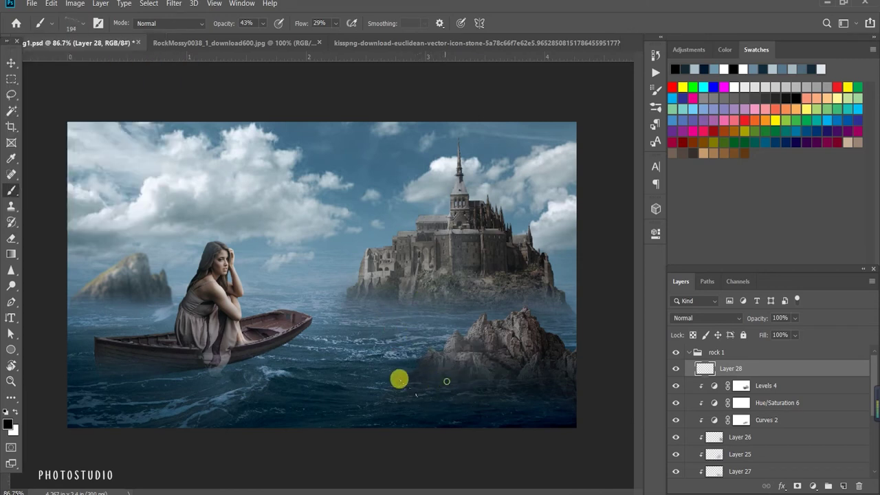
left_click(80, 26)
key("Return")
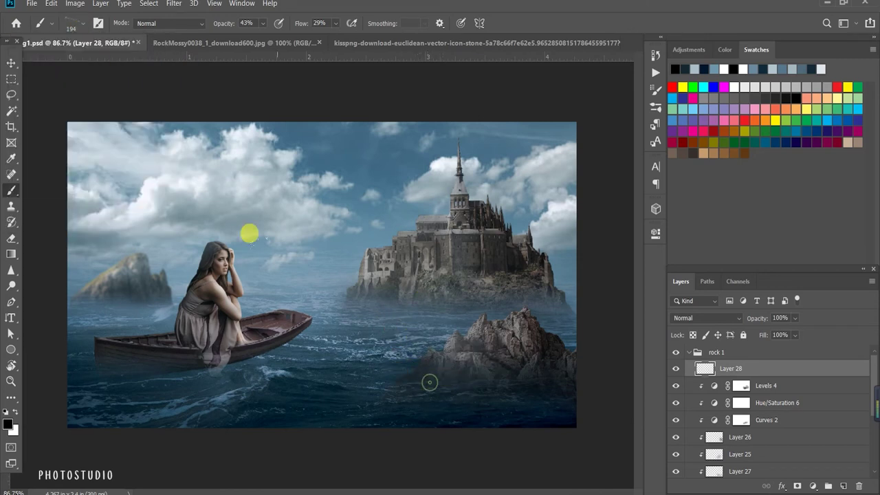
scroll(431, 378, "up", 2)
left_click(400, 362, "alt")
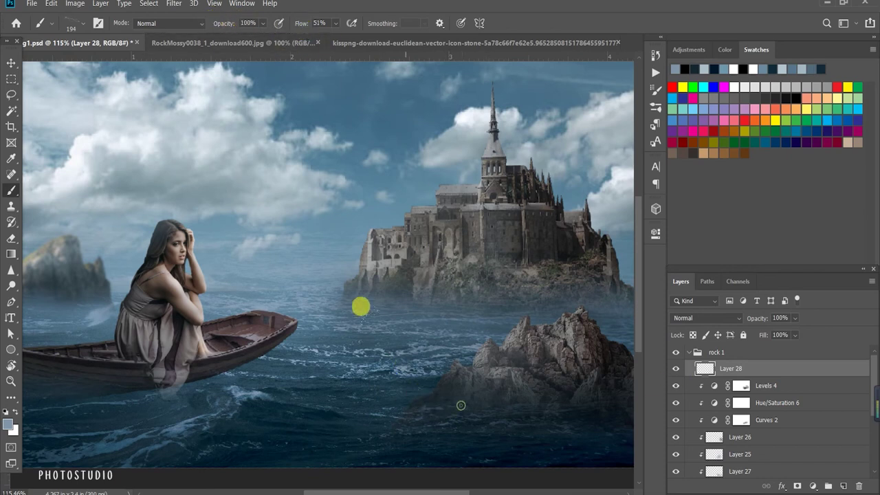
scroll(550, 427, "up", 1)
key("Delete")
key("ctrl+z")
- Dismiss the background colour picker and return to the splash brush on Layer 28
left_click(13, 429)
left_click(769, 160)
left_click(456, 196)
left_click(776, 159)
key("b")
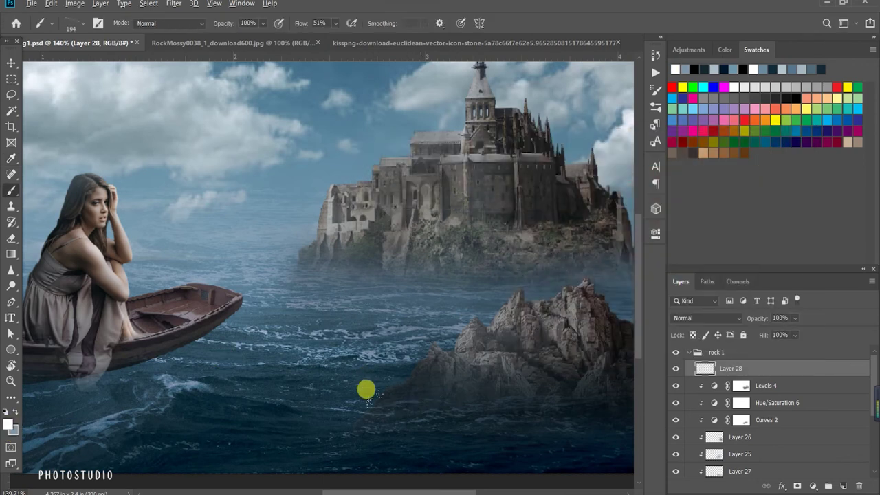
scroll(364, 251, "down", 2)
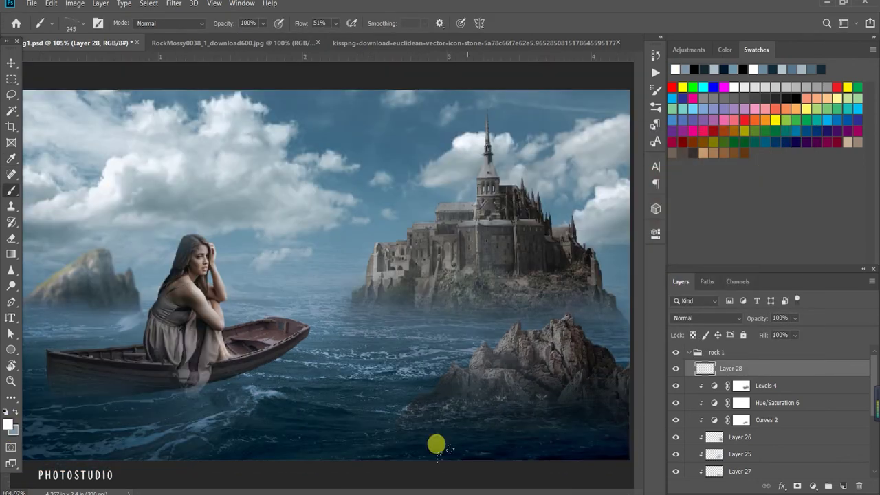
scroll(383, 365, "down", 1)
left_click(84, 23)
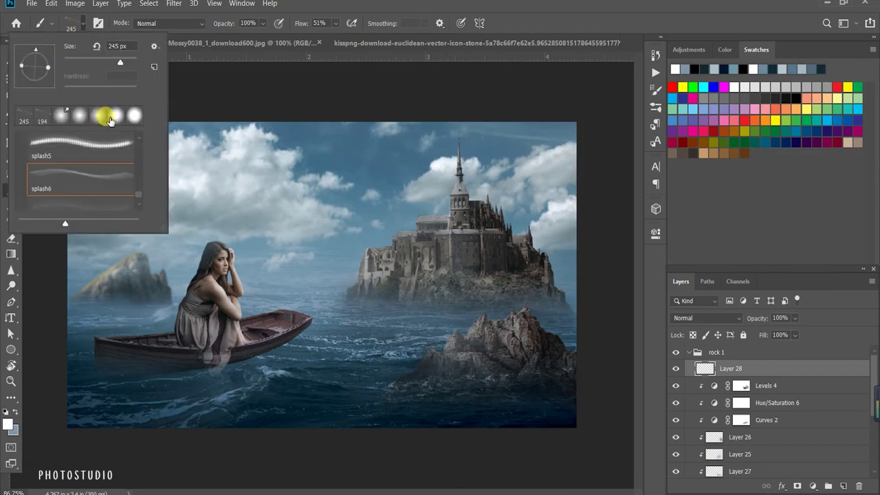
- Erase excess splash strokes on the water with an 88 px eraser
key("e")
scroll(53, 191, "up", 1)
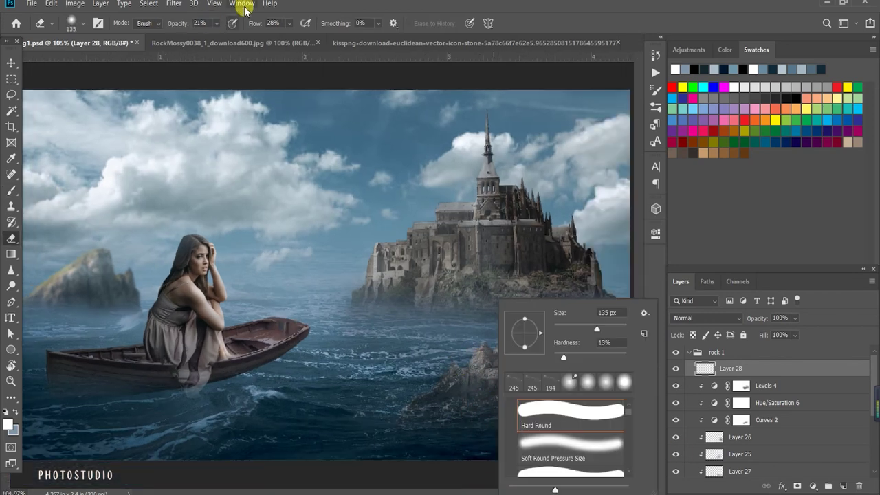
key("Escape")
left_click_drag(442, 365, 427, 364)
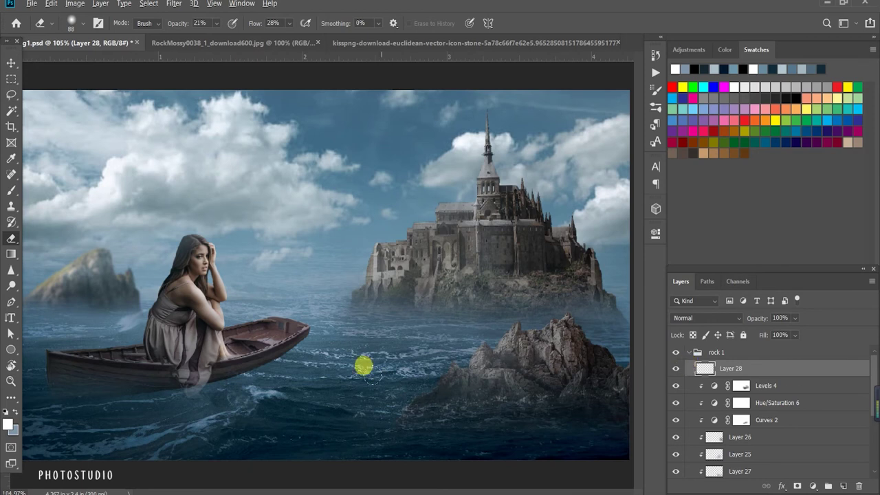
scroll(324, 289, "down", 2)
key("ctrl+t")
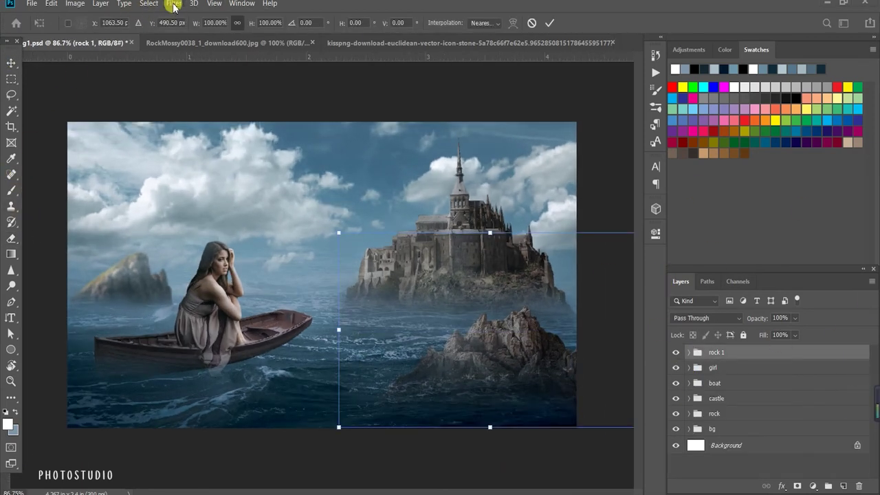
- Apply a 1.0-pixel Gaussian Blur to the rock's Layer 24
left_click(173, 7)
left_click(689, 353)
scroll(756, 413, "down", 2)
left_click(757, 442)
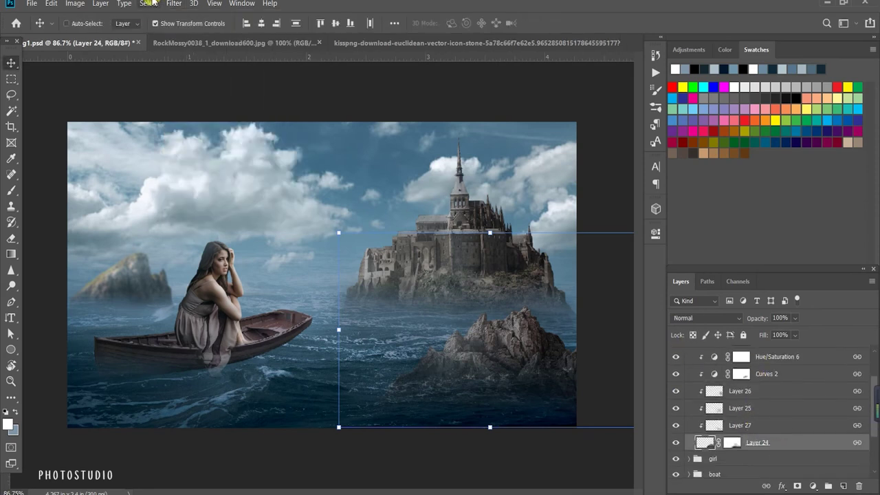
left_click(173, 3)
left_click(357, 106)
left_click_drag(406, 207, 251, 221)
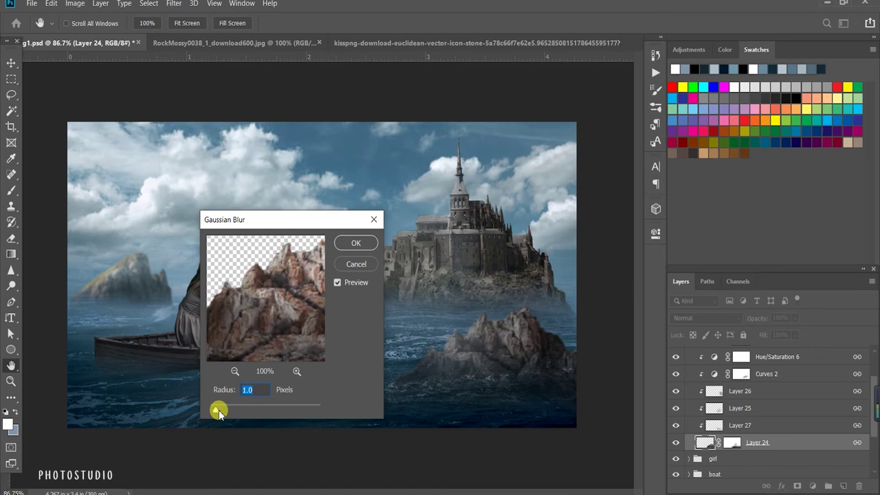
key("Return")
key("ctrl+minus")
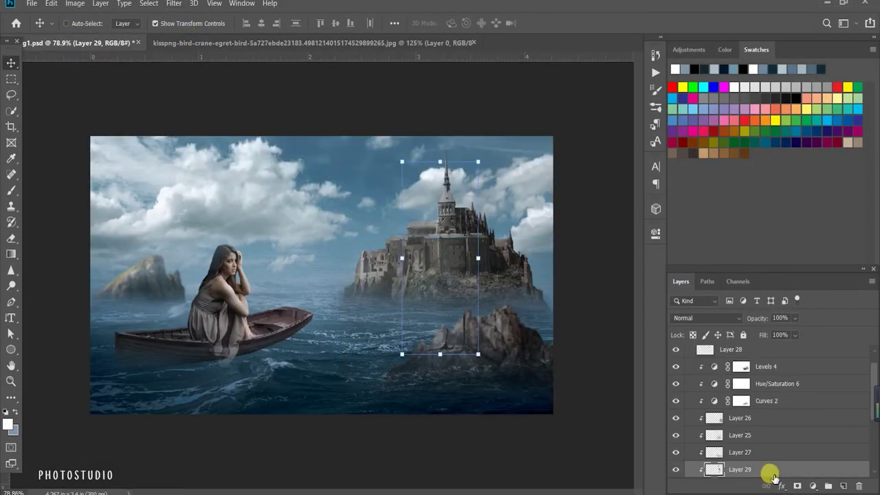
- Move the egret layer to the top, scale it down, and place a smaller duplicate on the rock
left_click_drag(770, 476, 753, 351)
left_click_drag(513, 256, 452, 304)
left_click(549, 23)
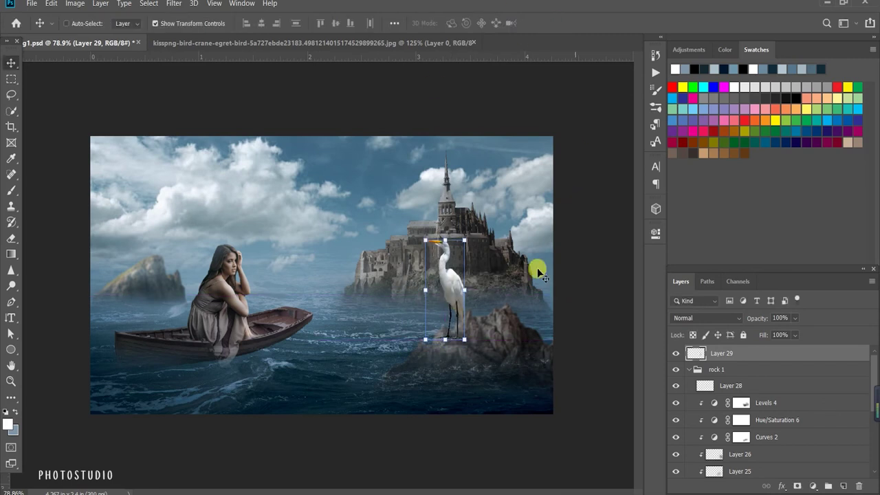
left_click_drag(461, 301, 506, 297)
mouse_move(509, 235)
left_mouse_down()
mouse_move(502, 255)
mouse_move(424, 298)
left_mouse_up()
key("Return")
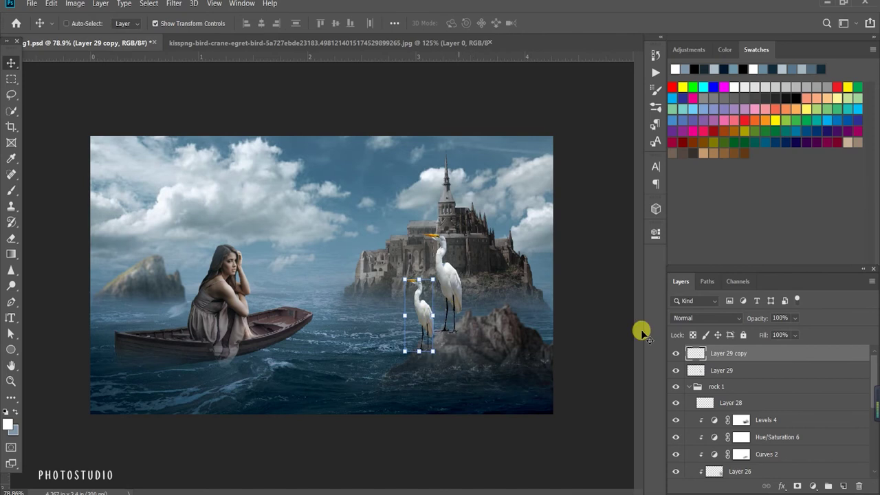
- Delete the duplicate egret and reposition the original slightly lower on the rock
left_click(859, 487)
key("ctrl+t")
left_click_drag(432, 295, 443, 292)
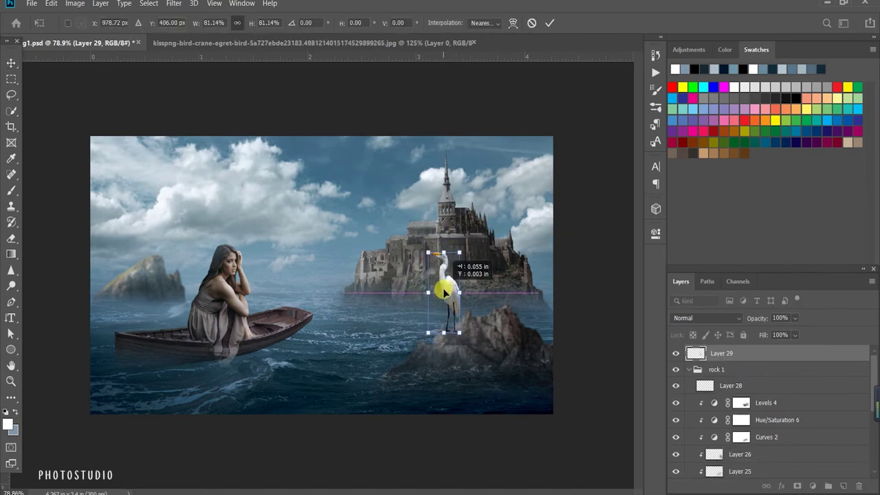
left_click(549, 23)
scroll(525, 289, "up", 2)
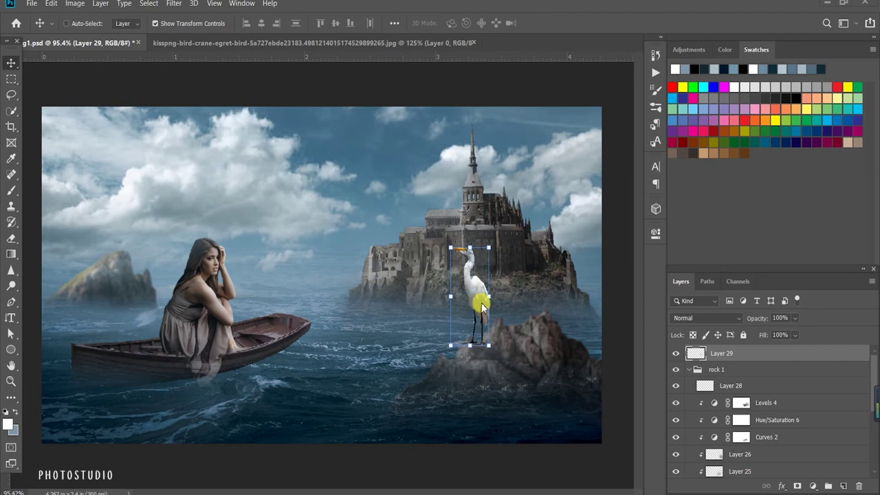
mouse_move(479, 317)
left_mouse_down()
mouse_move(479, 310)
mouse_move(479, 326)
left_mouse_up()
left_click(813, 486)
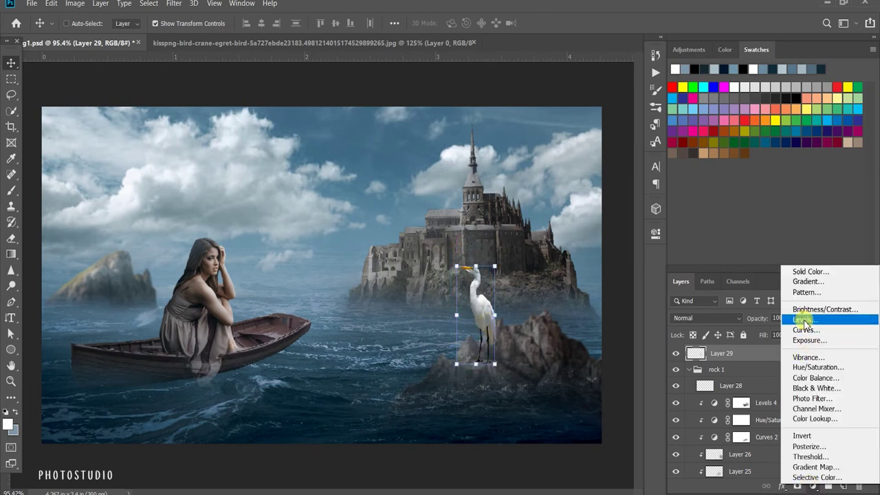
- Add a Levels adjustment clipped to the egret and pick a brush preset
left_click(803, 319)
left_click(557, 435)
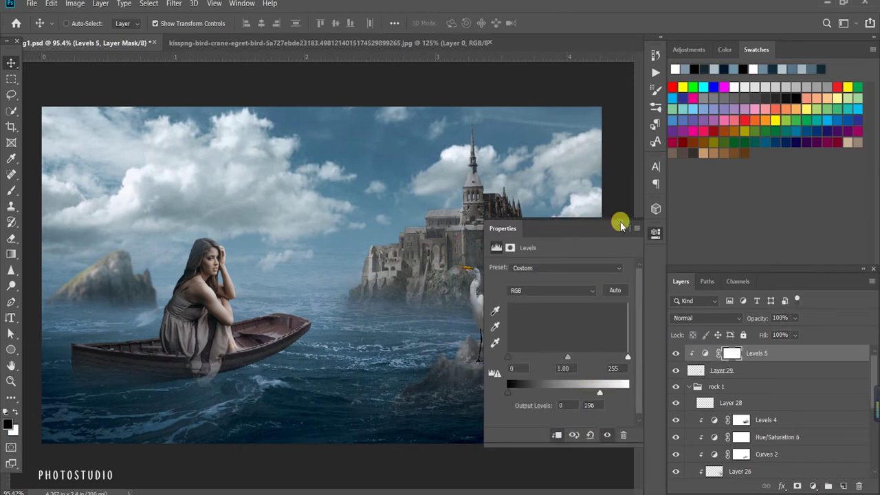
scroll(527, 342, "up", 2)
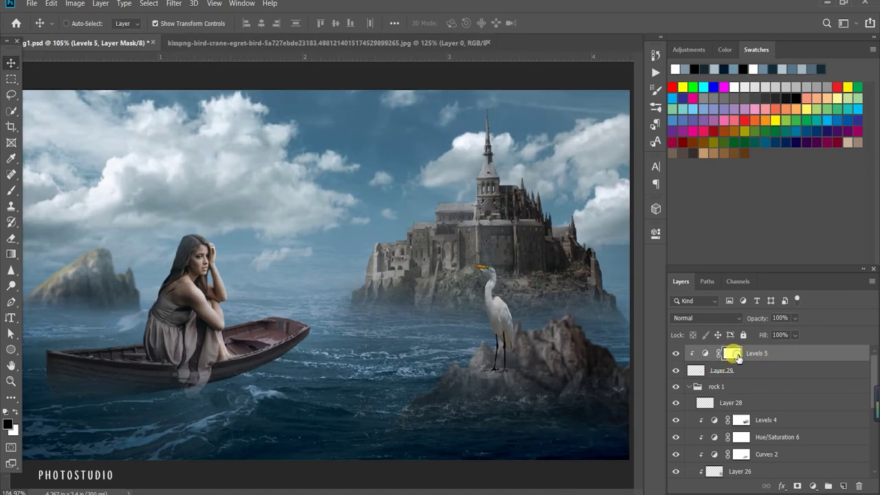
key("b")
left_click(82, 24)
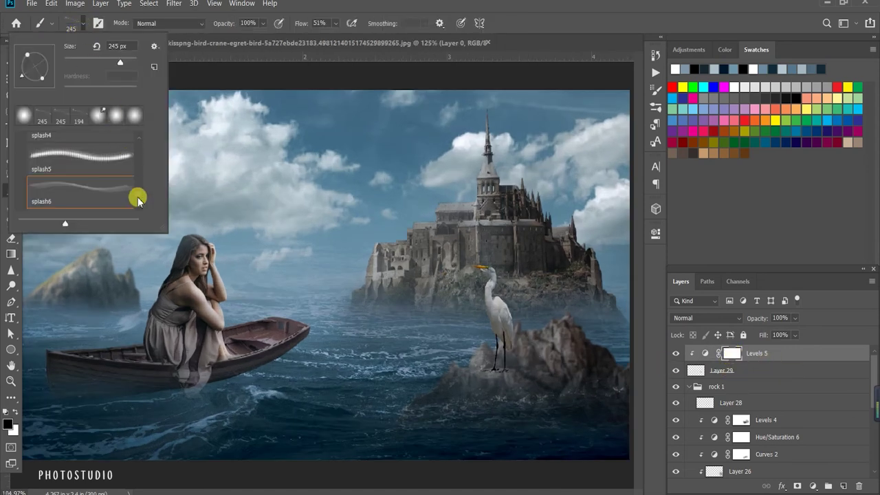
double_click(118, 169)
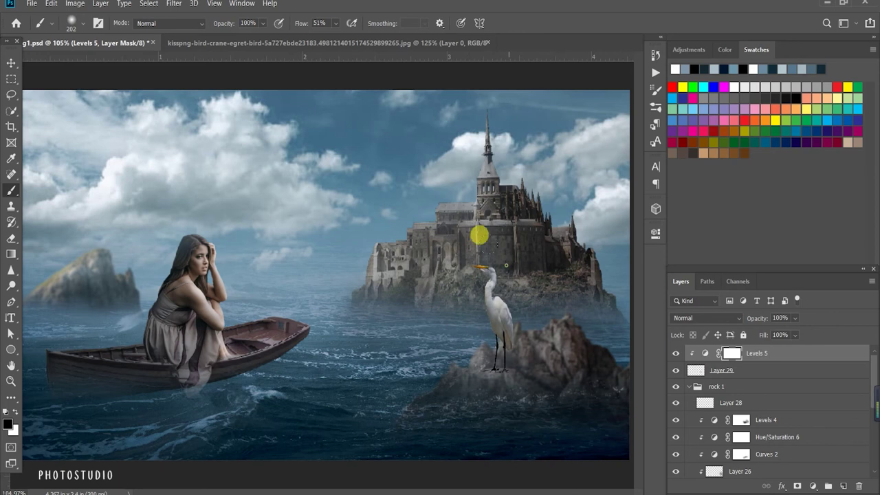
- Add a Hue/Saturation adjustment lowering the egret's saturation to -41
left_click(814, 486)
left_click(809, 376)
left_click_drag(560, 339, 546, 339)
mouse_move(567, 236)
left_mouse_down()
mouse_move(385, 236)
mouse_move(644, 255)
left_mouse_up()
left_click_drag(621, 360, 608, 365)
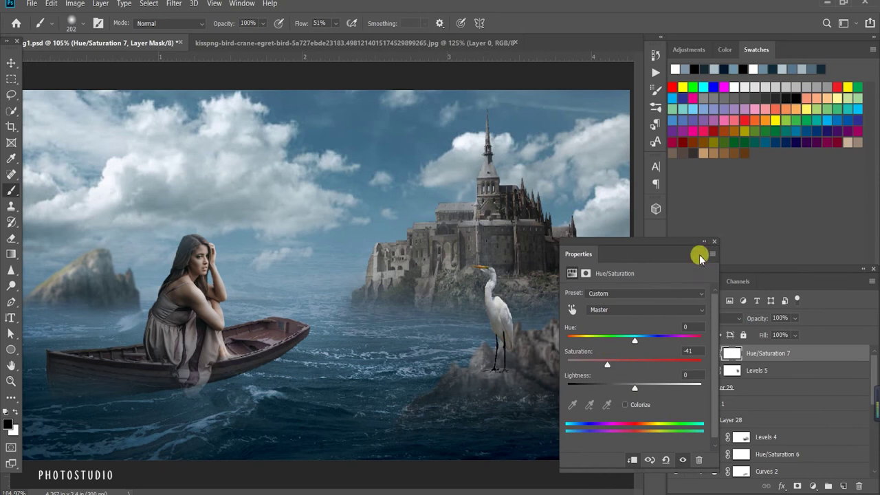
left_click(704, 242)
- Add a Color Balance clipped to the egret, shifting its midtones toward red
left_click(813, 486)
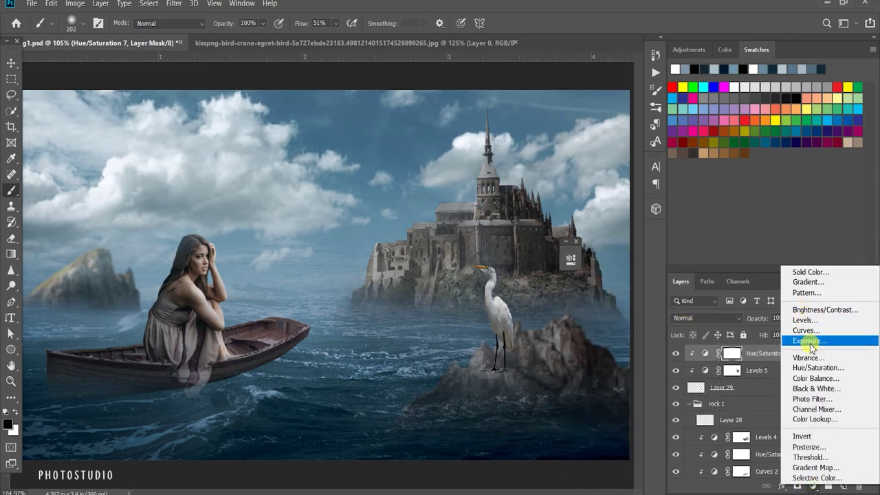
left_click(765, 392)
left_click_drag(491, 255, 326, 213)
left_click_drag(294, 278, 297, 280)
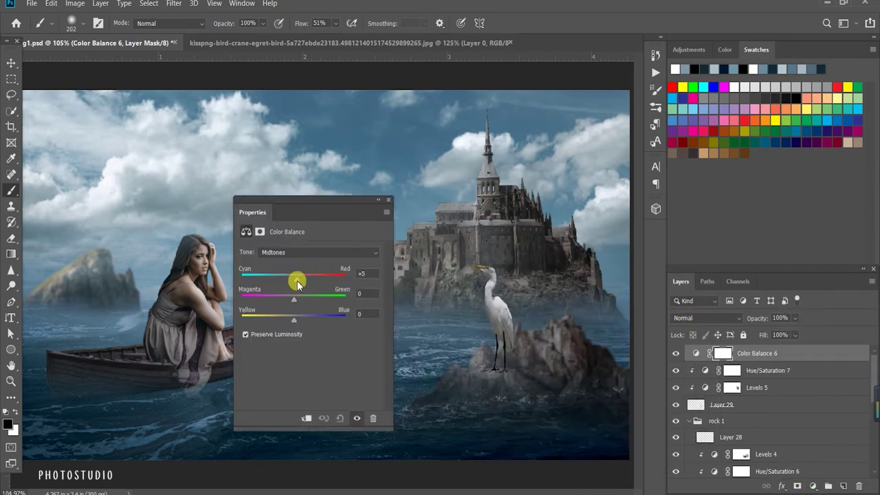
left_click(306, 418)
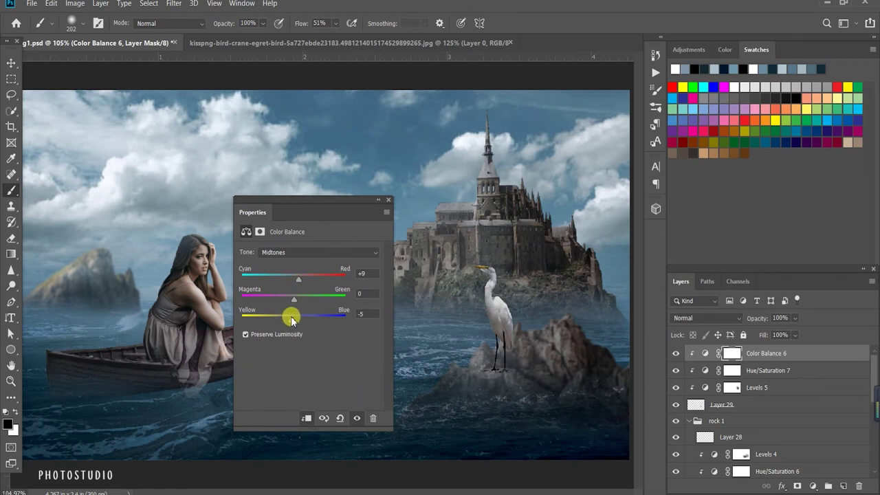
left_click(386, 203)
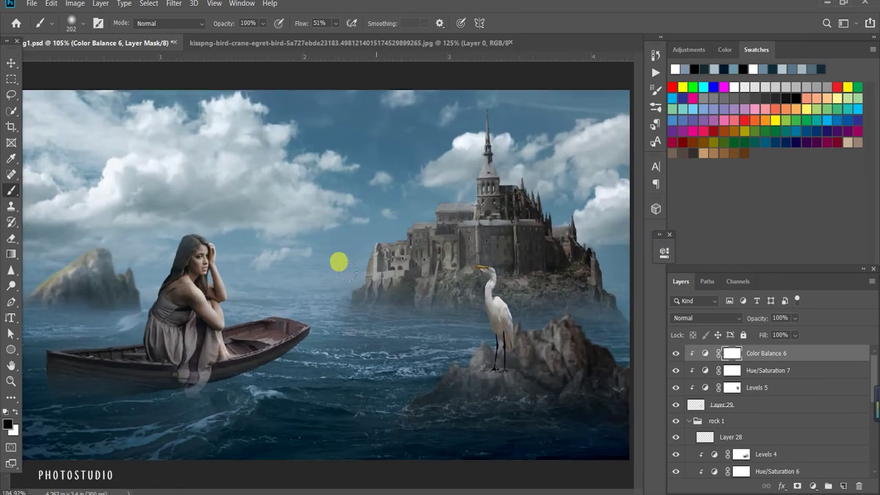
left_click(12, 285)
- Add Layer 30 above the egret with sampled blue-grey, set to Screen at reduced opacity
left_click(36, 298)
left_click(763, 405)
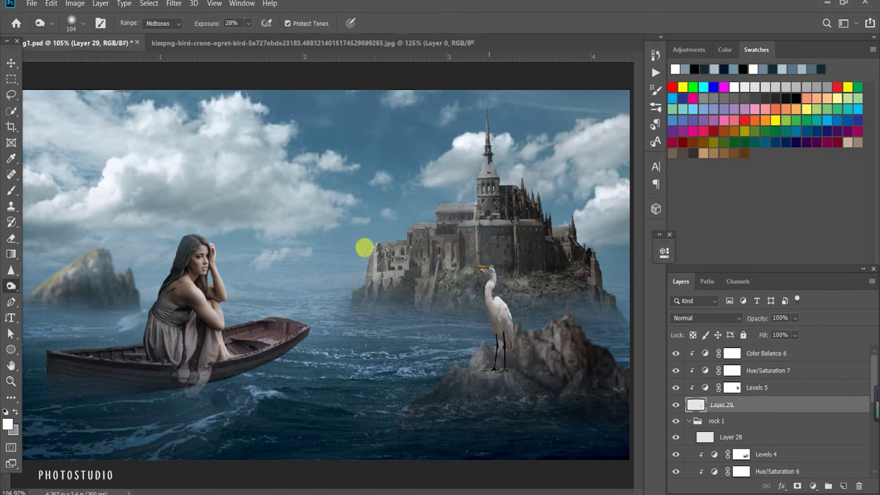
left_click(845, 487)
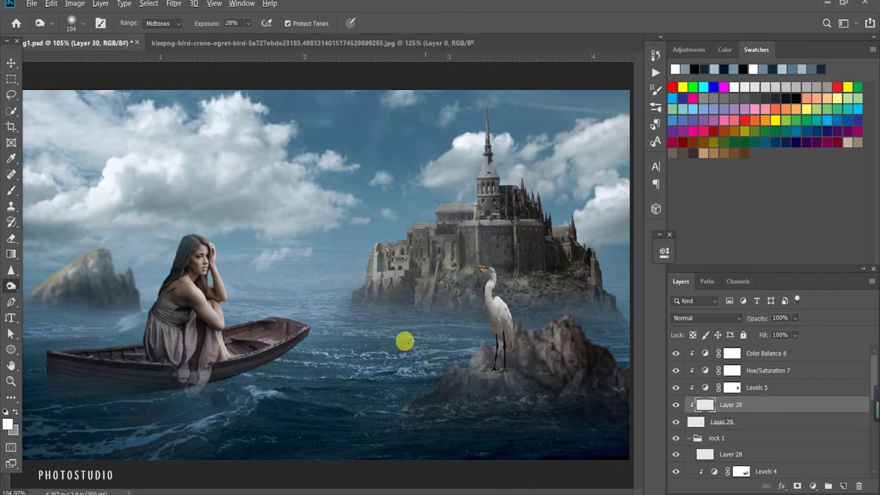
key("b")
left_click(406, 346, "alt")
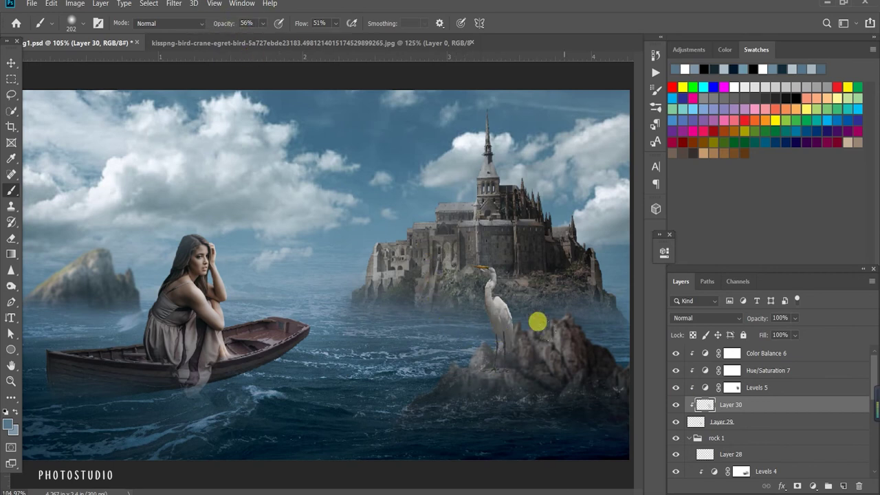
left_click(722, 318)
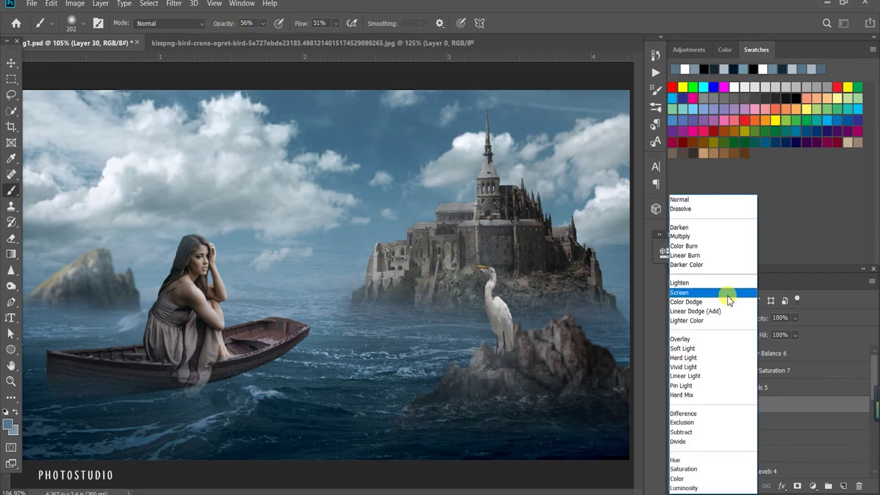
left_click(728, 293)
left_click_drag(795, 318, 794, 333)
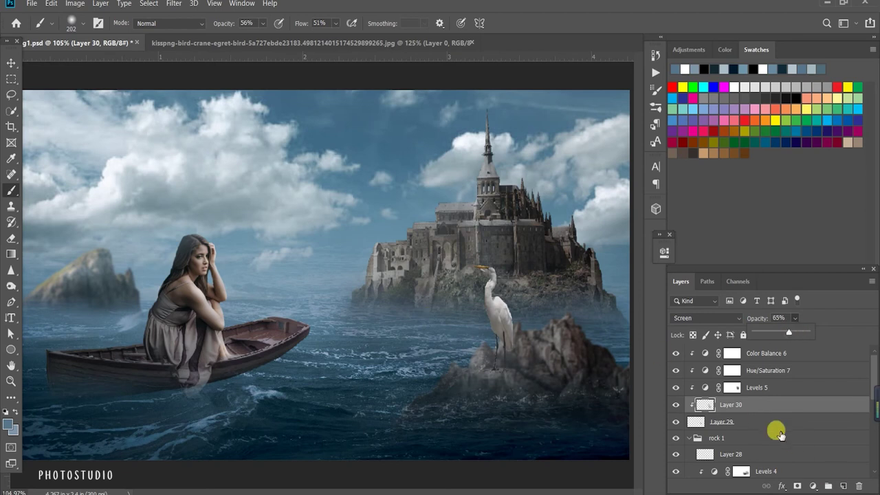
- Add shadow Layer 31 beneath the egret layer at 47% opacity
key("ctrl+shift+alt+n")
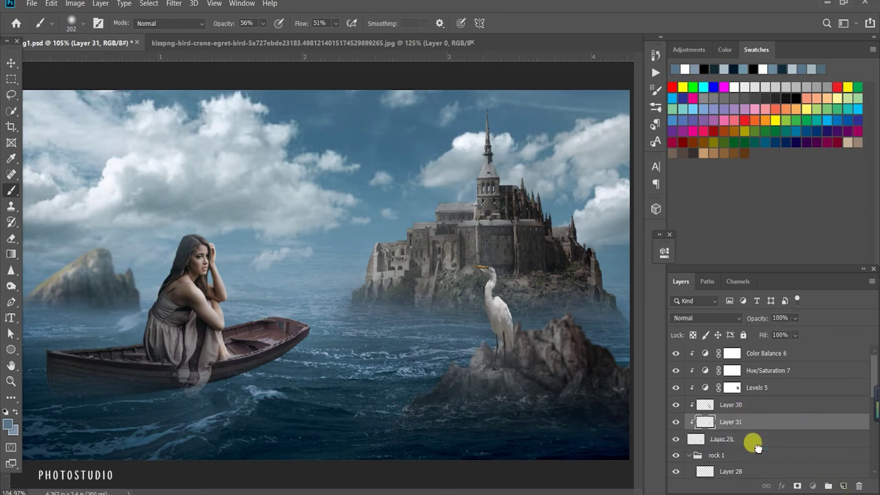
left_click_drag(757, 447, 757, 448)
left_click_drag(455, 358, 418, 363)
scroll(564, 378, "up", 2)
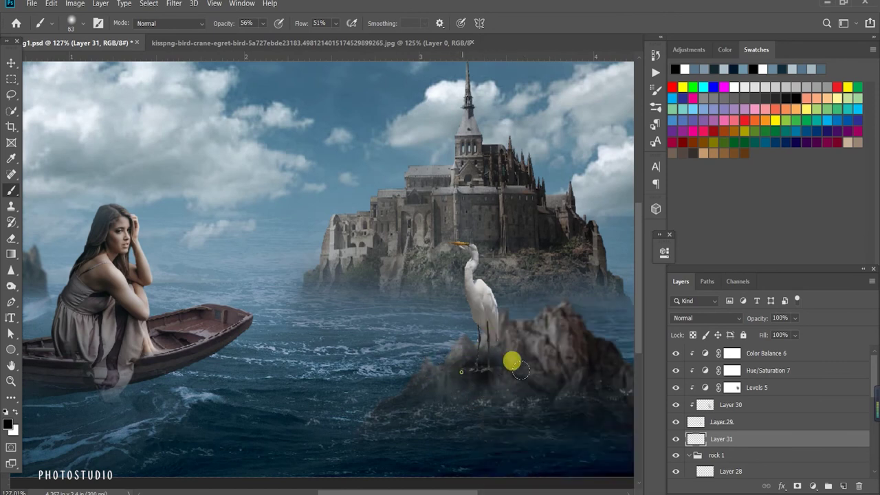
scroll(511, 360, "down", 2)
left_click_drag(785, 318, 780, 335)
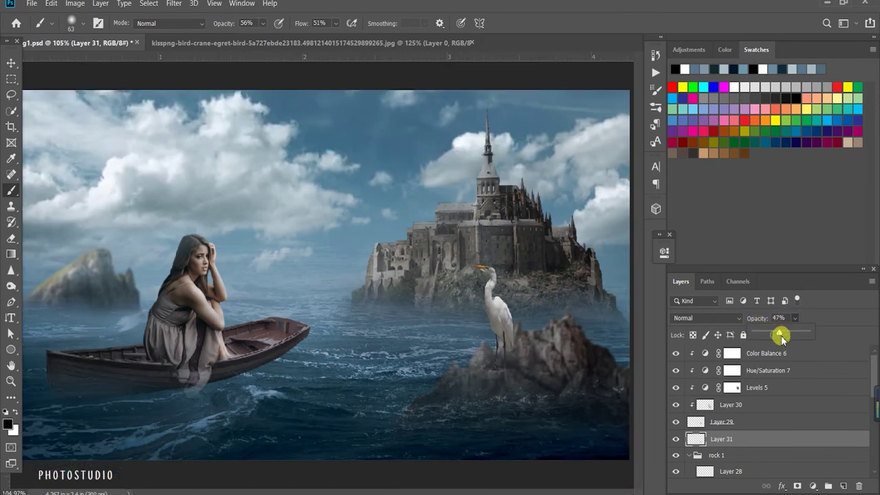
scroll(403, 328, "down", 1)
scroll(315, 356, "down", 1)
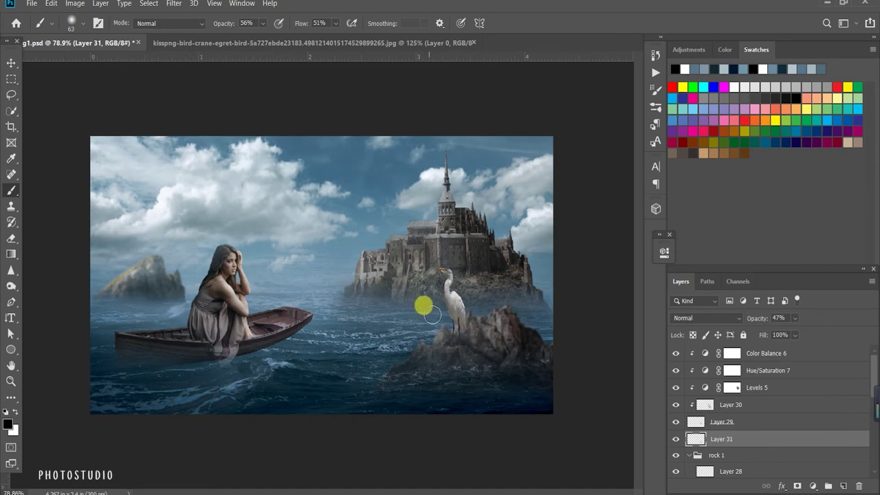
- Switch to the Blur tool and briefly hide the egret layer to compare
left_click(174, 4)
mouse_move(179, 122)
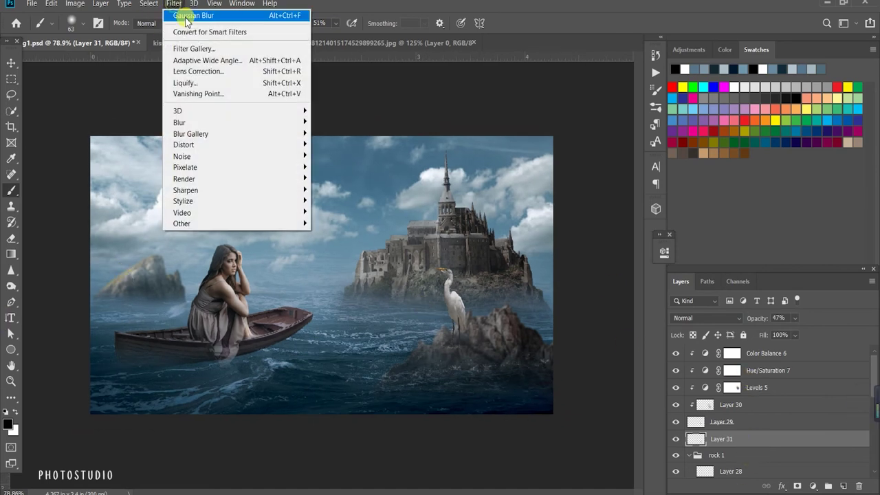
left_click(11, 284)
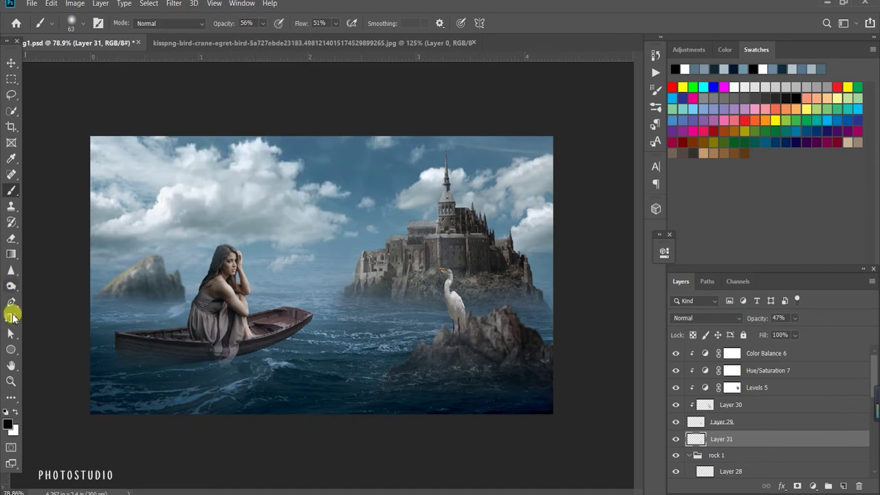
right_click(11, 275)
left_click(55, 284)
scroll(434, 273, "up", 1)
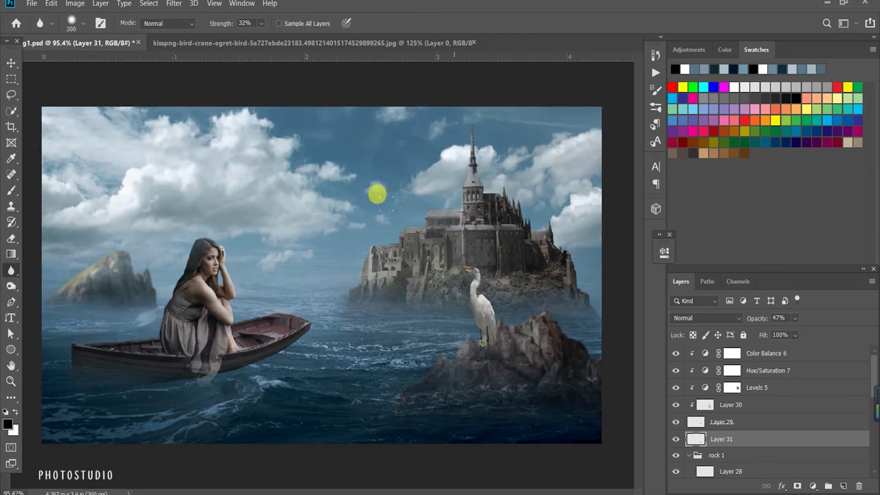
key("alt+bracketright")
left_click(677, 422)
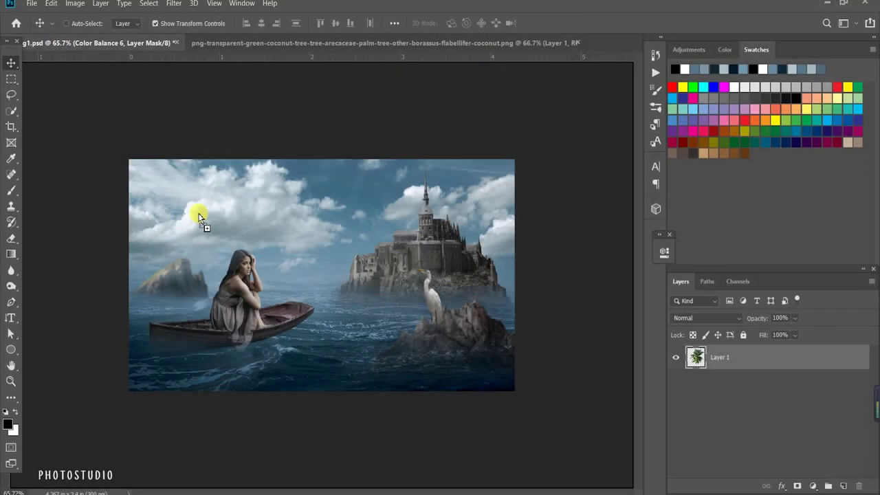
- Place the palm tree tilted into the upper-left corner and group the egret's layers
mouse_move(199, 219)
left_mouse_down()
mouse_move(331, 337)
mouse_move(285, 297)
left_mouse_up()
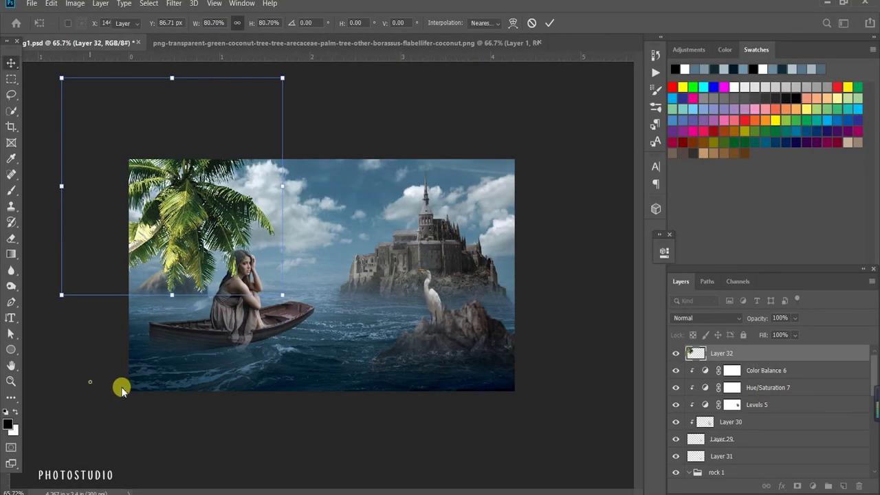
mouse_move(55, 305)
left_mouse_down()
mouse_move(117, 359)
mouse_move(99, 315)
left_mouse_up()
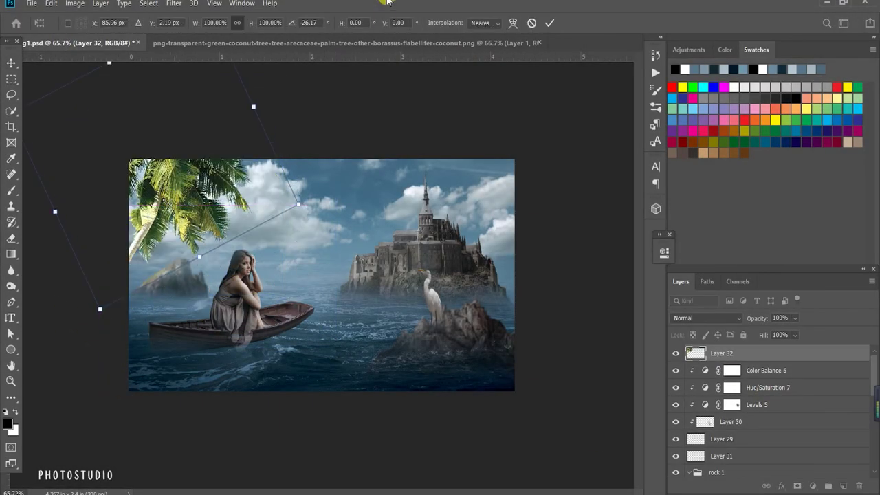
left_click(549, 22)
left_click(780, 370)
left_click(757, 456, "shift")
key("ctrl+g")
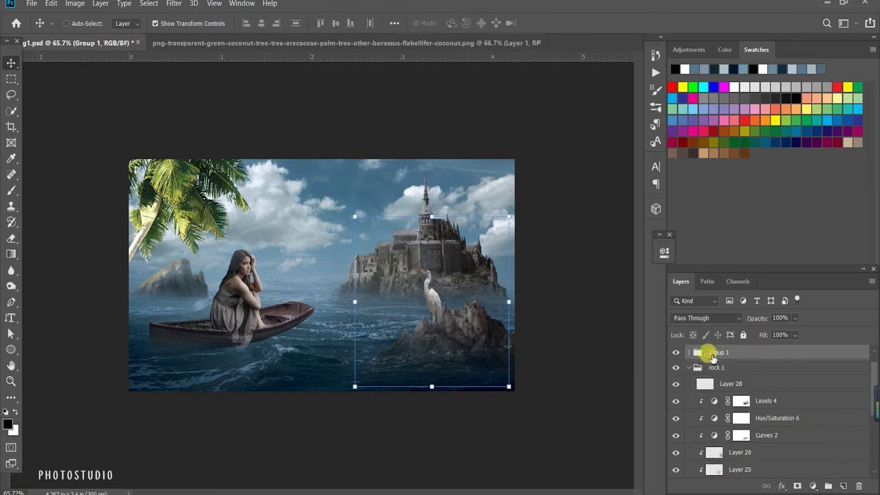
- Desaturate the palm with Hue/Saturation and add clipped Color Balance 7 (Midtones +13, −3, +13)
left_click(722, 353)
left_click(812, 486)
left_click(825, 368)
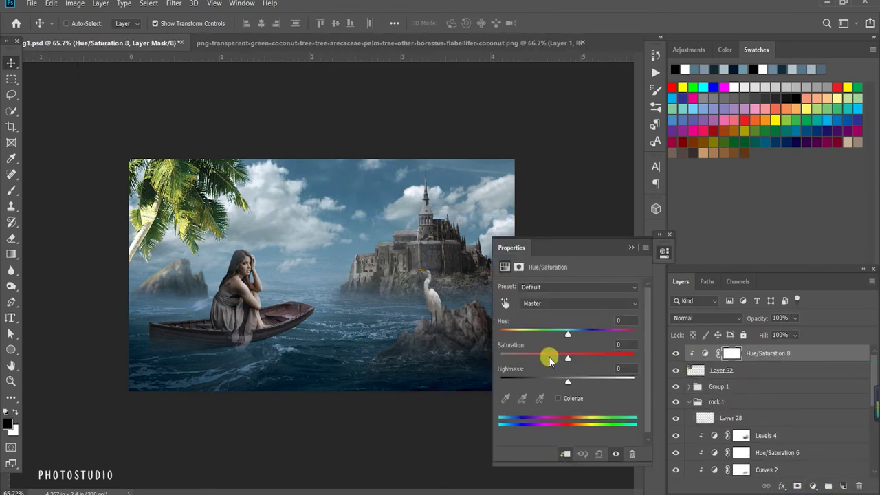
left_click_drag(569, 354, 526, 359)
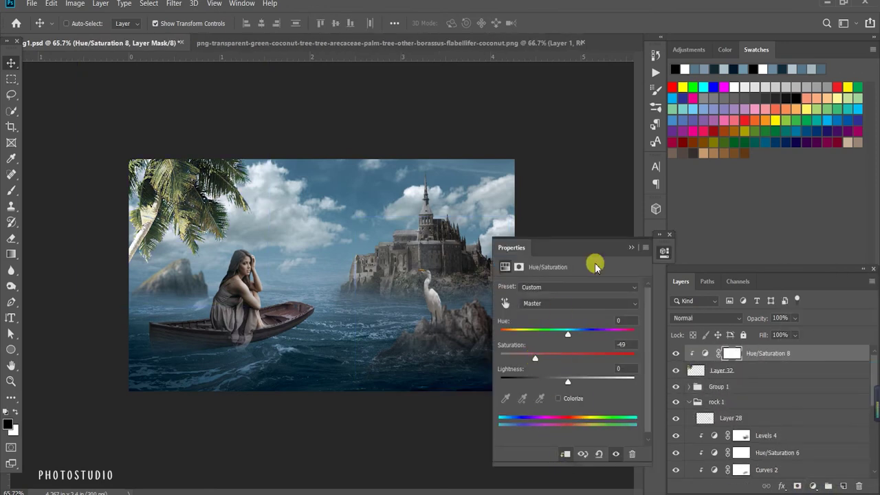
left_click(812, 486)
left_click(806, 379)
left_click_drag(553, 313, 557, 317)
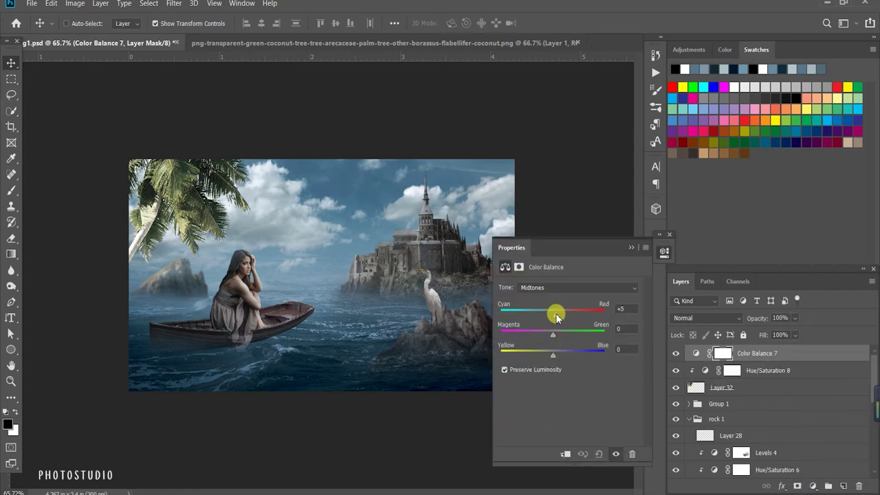
left_click(565, 454)
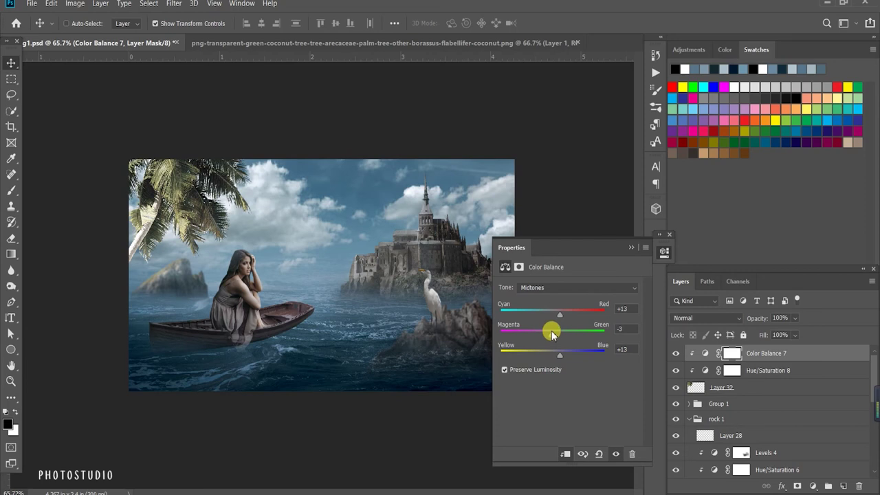
- Add clipped Levels 6 with lowered output white, painting part of its mask out
left_click(631, 248)
left_click(812, 486)
left_click(797, 317)
left_click(565, 454)
left_click_drag(638, 404, 598, 413)
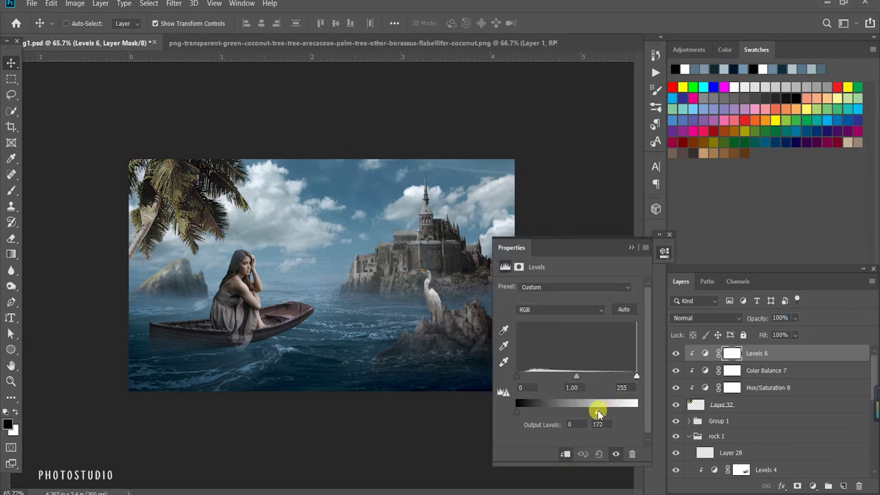
left_click(631, 247)
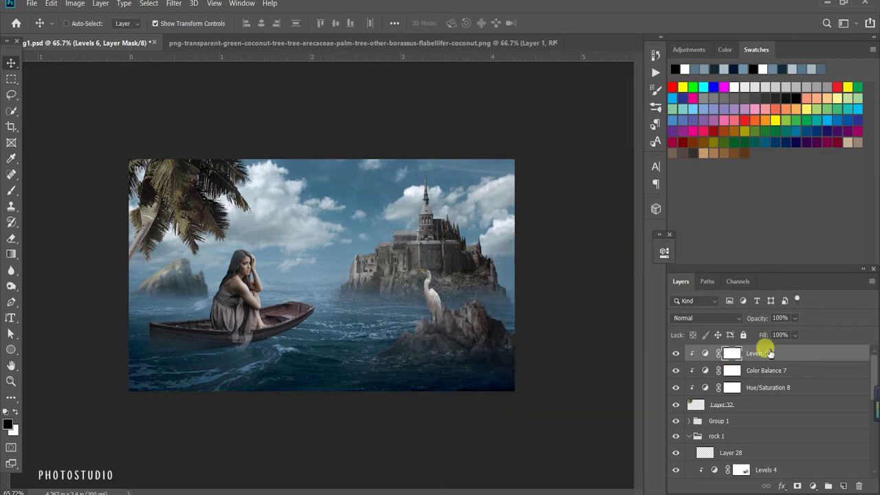
key("b")
mouse_move(210, 190)
left_mouse_down()
mouse_move(234, 206)
mouse_move(210, 261)
mouse_move(194, 175)
left_mouse_up()
- Paint sampled blue-grey over the palm fronds on clipped Layer 33, set to Multiply at 63%
left_click(729, 411)
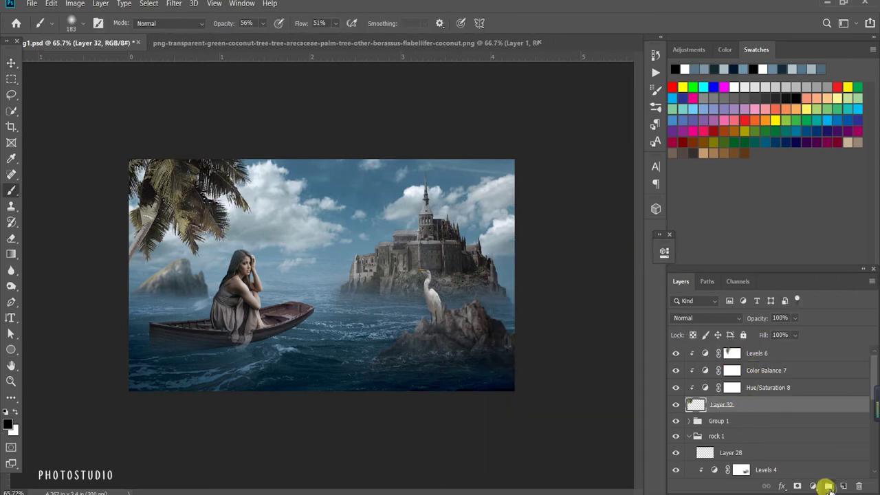
left_click(845, 487)
left_click(167, 297, "alt")
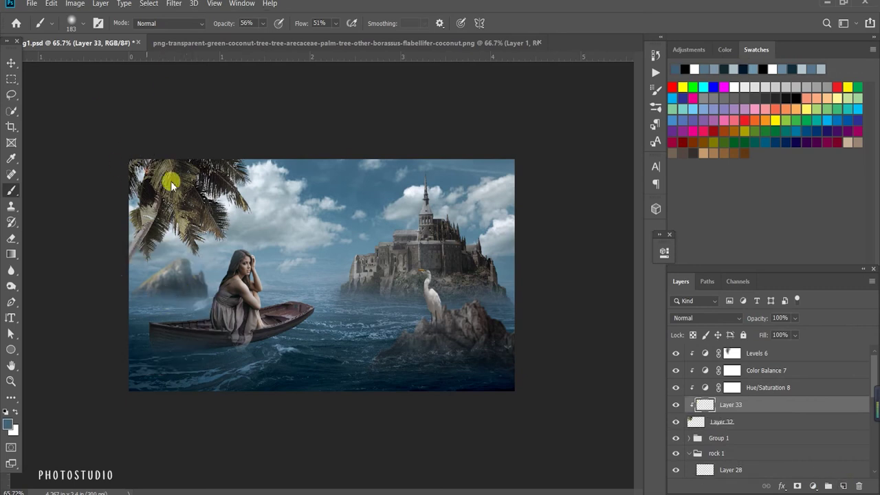
left_click_drag(171, 179, 67, 223)
left_click(707, 318)
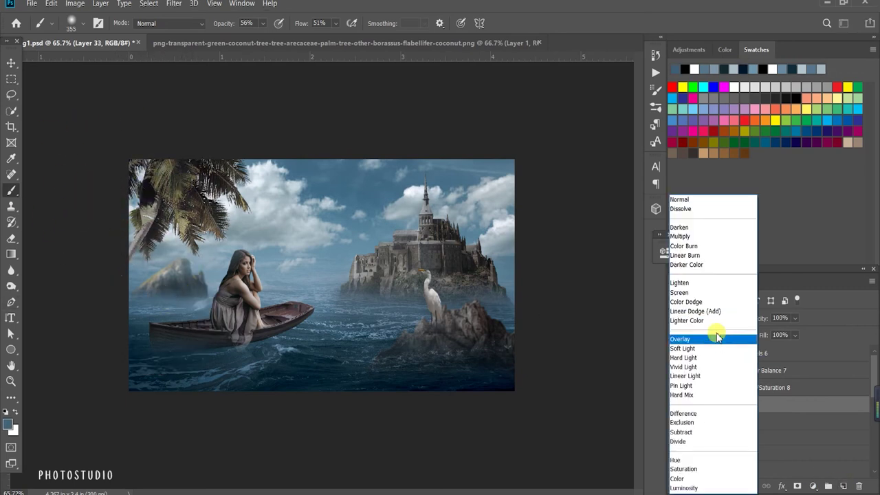
left_click(713, 236)
left_click(795, 318)
left_click_drag(810, 333, 789, 334)
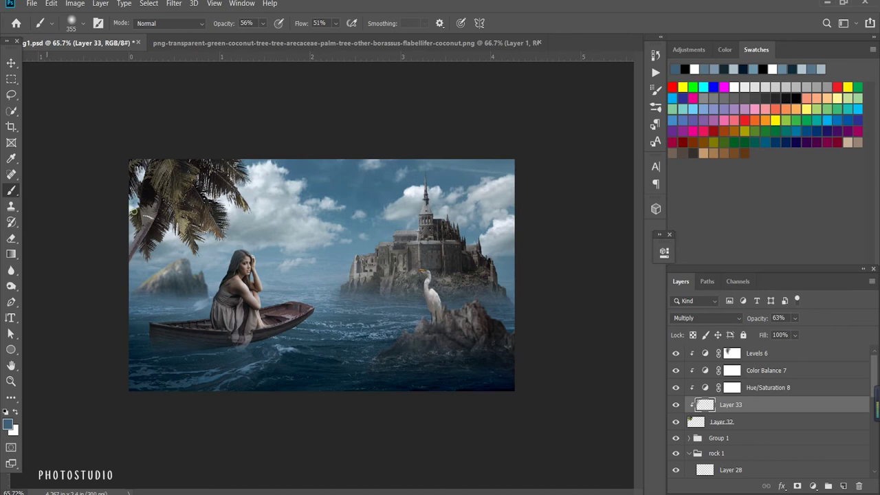
- Paint a pale sky-sampled glow over the palm on clipped Layer 34 at 64% opacity
scroll(104, 206, "down", 3)
scroll(227, 248, "up", 2)
scroll(358, 258, "up", 2)
scroll(326, 278, "up", 2)
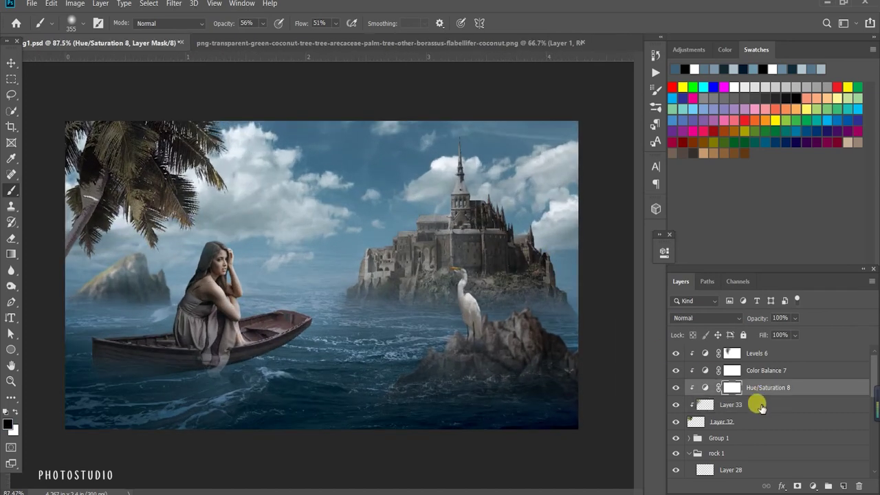
left_click(255, 197, "alt")
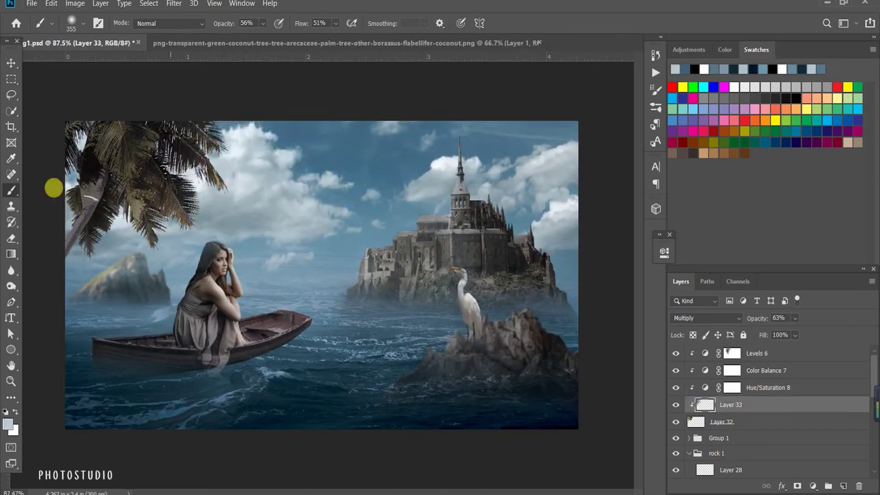
left_click(844, 486, "ctrl")
mouse_move(206, 144)
left_mouse_down()
mouse_move(172, 181)
mouse_move(118, 149)
mouse_move(172, 227)
left_mouse_up()
left_click_drag(795, 318, 787, 324)
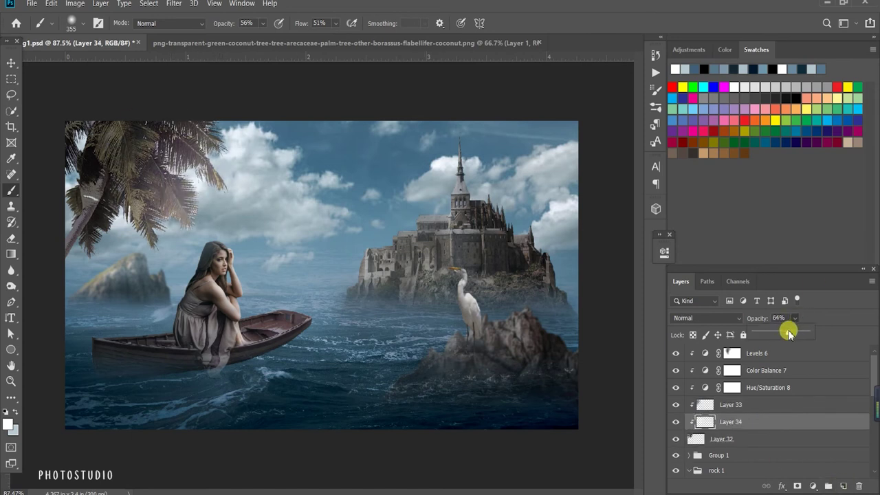
key("ctrl+minus")
key("v")
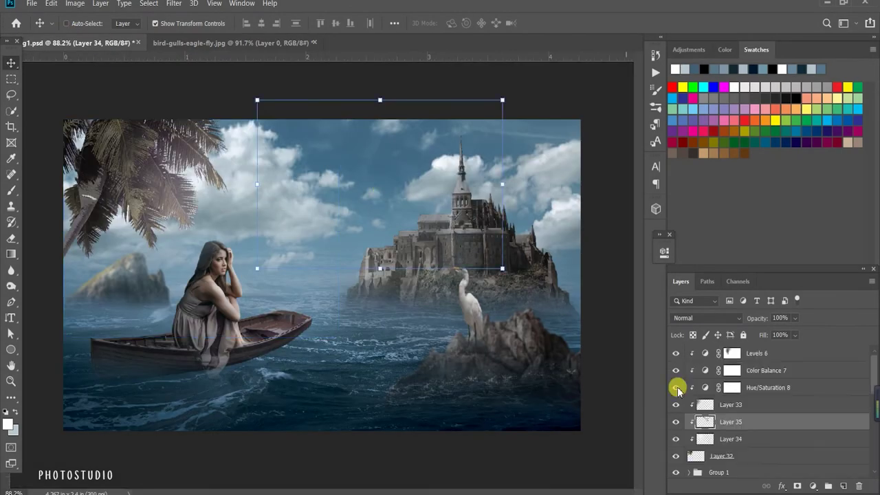
- Paste the seagull at the top of the stack and shrink it into the upper-left clouds
left_click(701, 336)
key("ctrl+v")
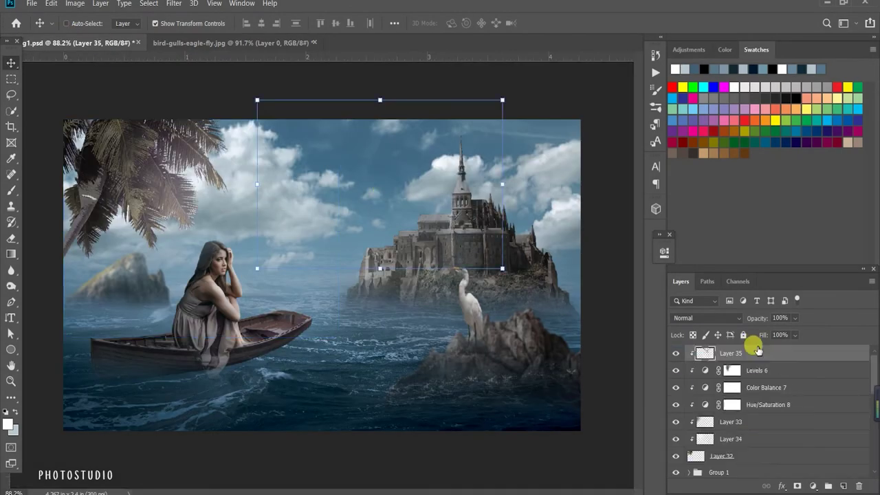
left_click_drag(482, 273, 317, 185)
left_click(549, 23)
- Add a Hue/Saturation adjustment clipped to the seagull and reduce its saturation
left_click(813, 487)
left_click(801, 369)
left_click(568, 454)
mouse_move(568, 358)
left_mouse_down()
mouse_move(548, 358)
mouse_move(556, 380)
left_mouse_up()
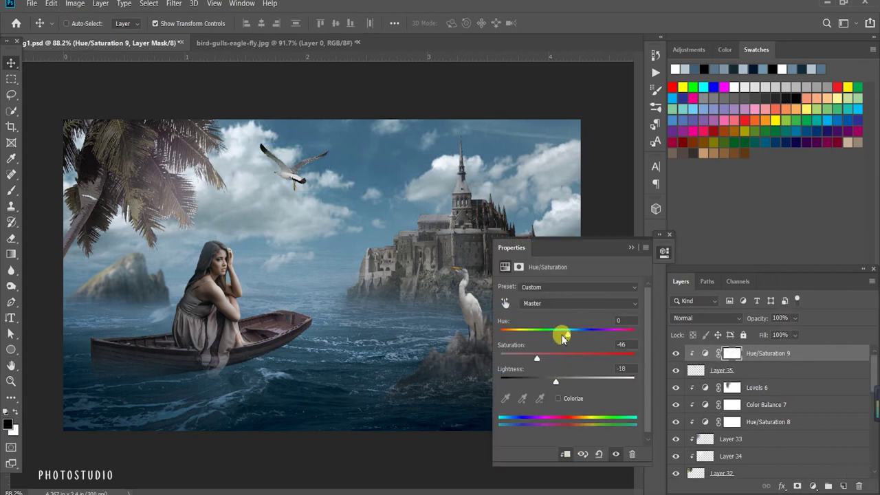
- Add a clipped Levels 7 with lowered output white to darken the seagull
left_click(818, 485)
left_click(801, 321)
left_click(565, 454)
left_click_drag(637, 410, 602, 412)
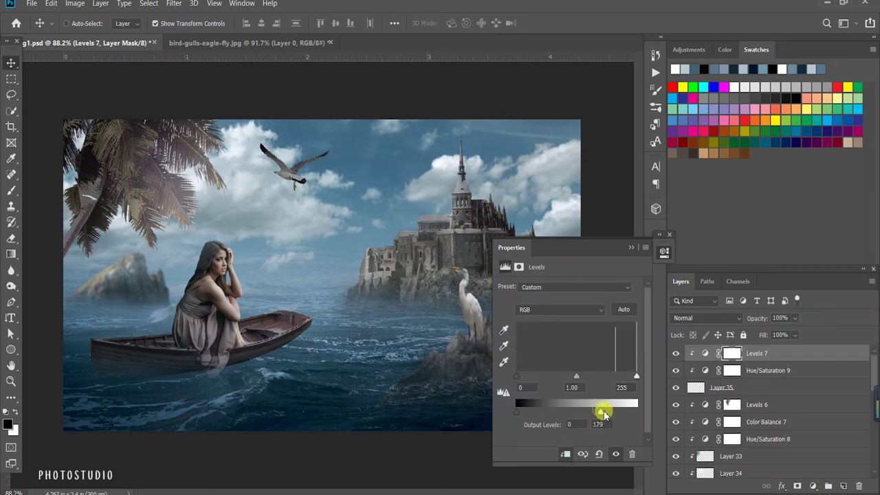
left_click(663, 252)
- Set up a smaller brush for painting the Levels mask
key("b")
right_click(262, 146)
left_click(317, 108)
key("bracketleft")
key("bracketleft")
key("bracketleft")
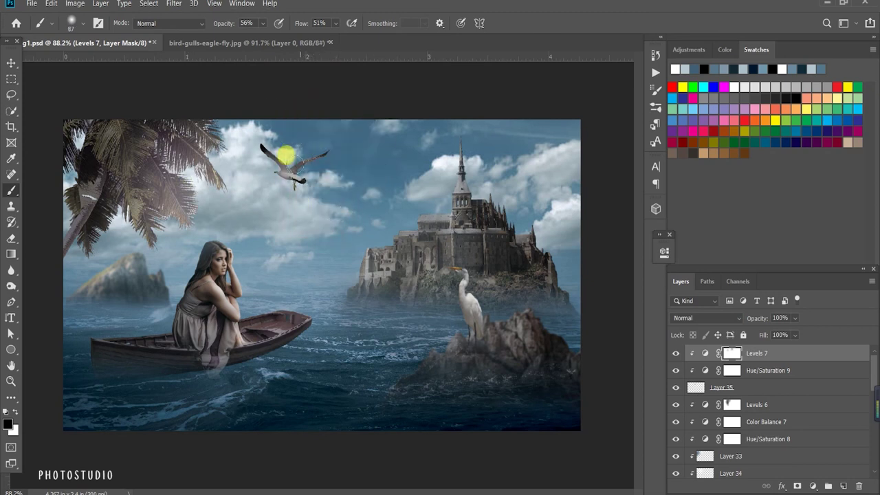
- Add a clipped Color Balance 8 (Midtones −11, 0, +7) and select the seagull's layers
left_click(814, 486)
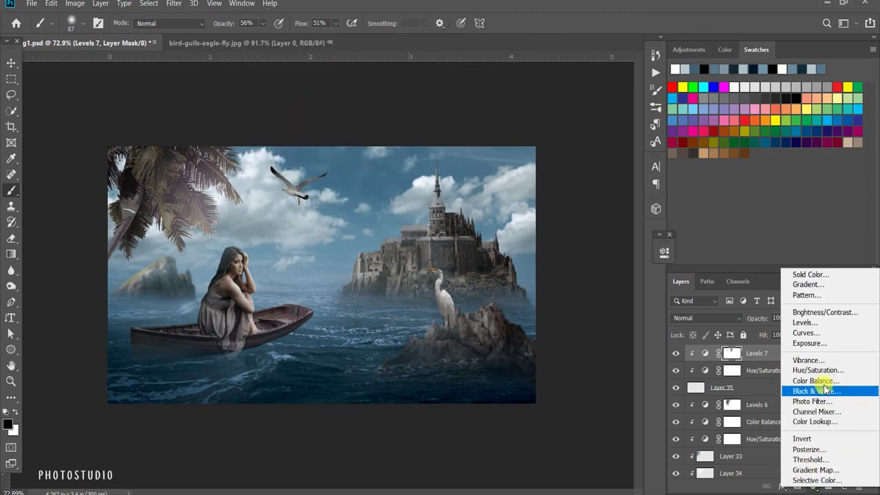
left_click(762, 381)
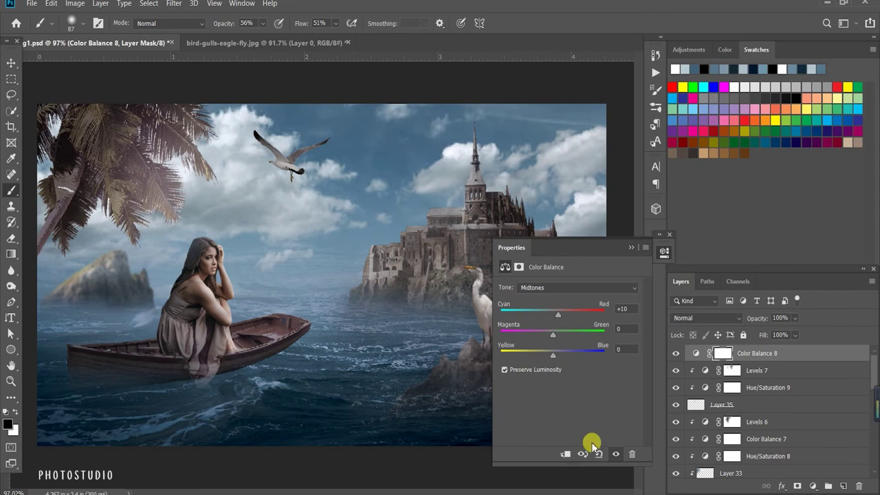
left_click(565, 454)
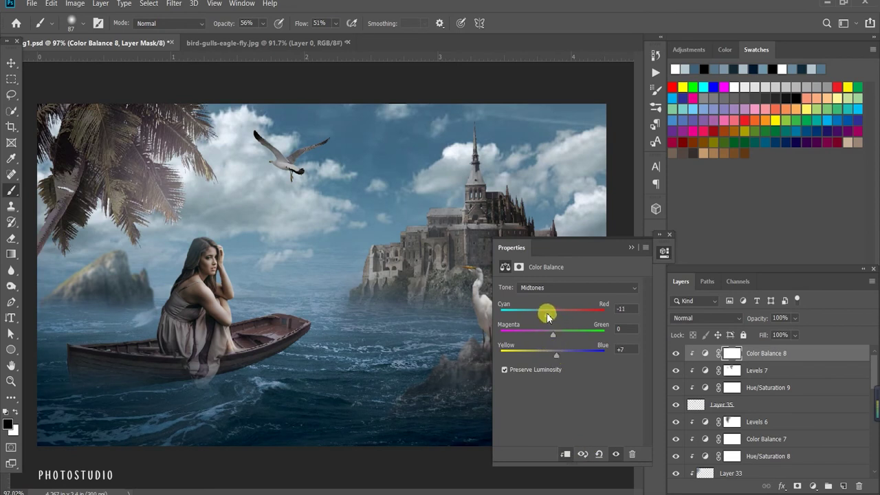
left_click(631, 247)
key("v")
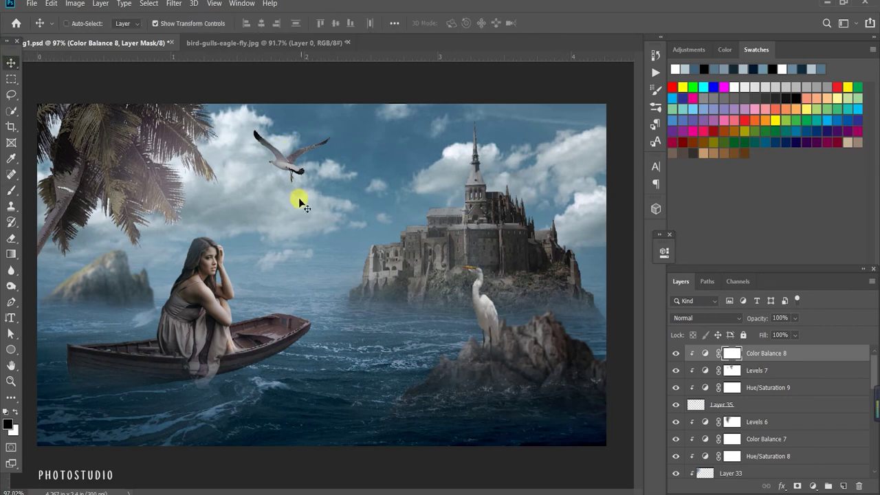
left_click(758, 406, "shift")
- Merge the seagull with its adjustments and add a smaller copy to its left
key("ctrl+w")
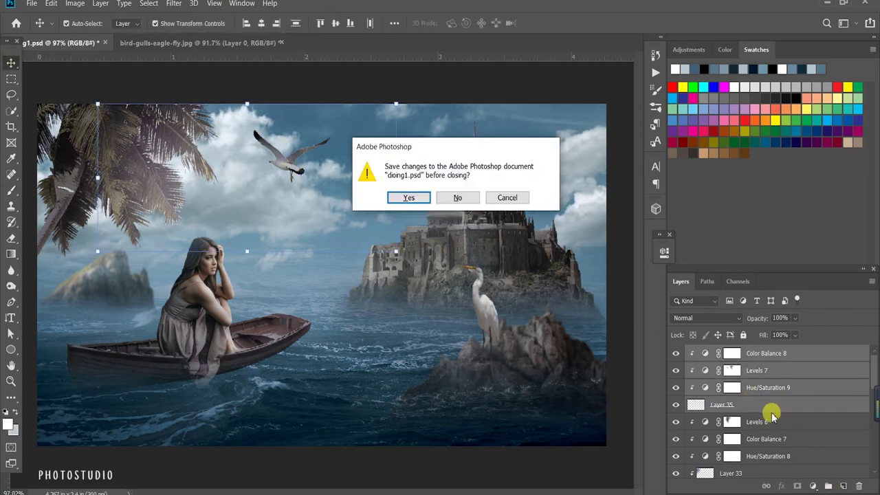
left_click(514, 196)
key("ctrl+e")
mouse_move(289, 172)
left_mouse_down()
mouse_move(344, 206)
mouse_move(243, 177)
left_mouse_up()
key("ctrl+t")
left_click_drag(298, 219, 263, 197)
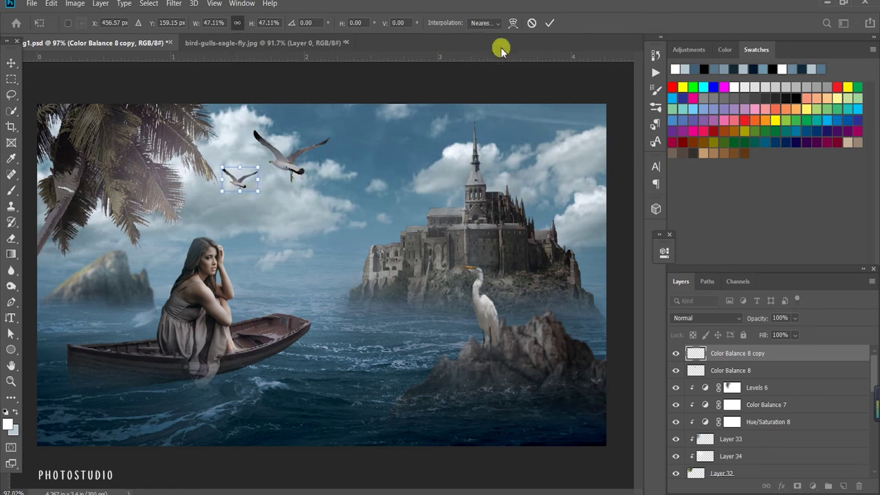
key("Return")
mouse_move(289, 165)
left_mouse_down()
mouse_move(289, 152)
mouse_move(300, 170)
left_mouse_up()
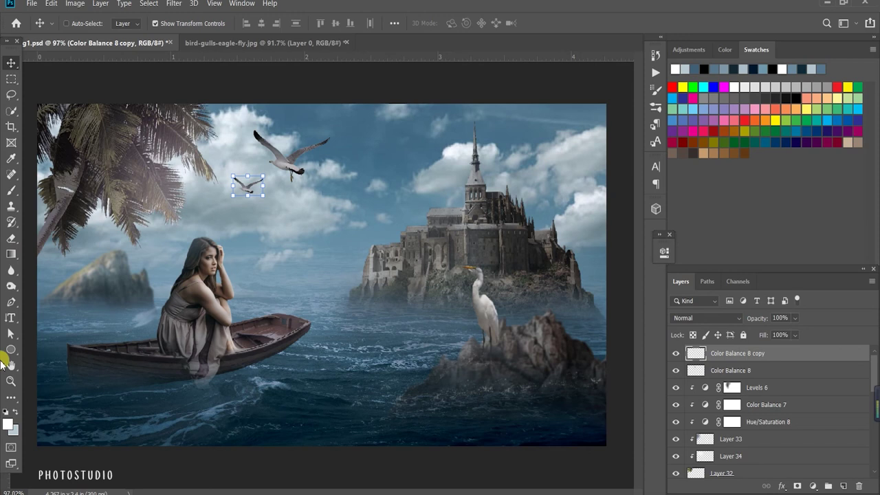
- Switch to the Blur tool and reselect the small seagull copy layer
right_click(11, 270)
left_click(42, 269)
right_click(228, 142)
key("Escape")
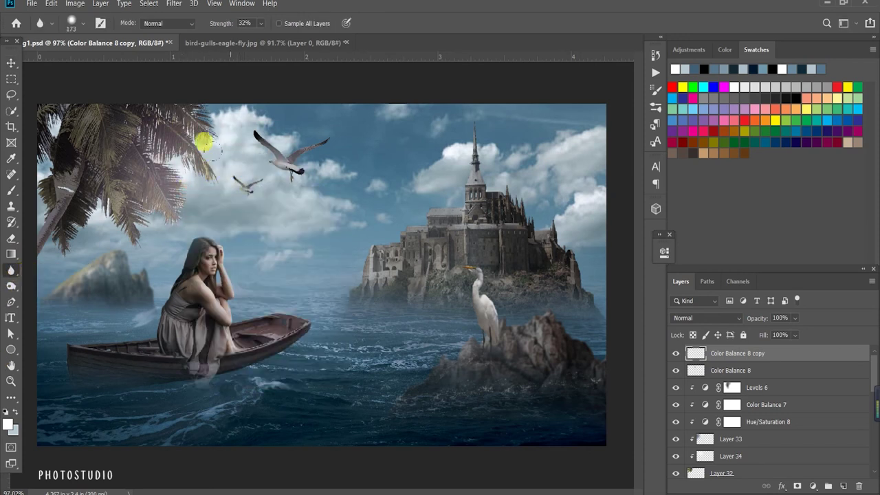
left_click(742, 370)
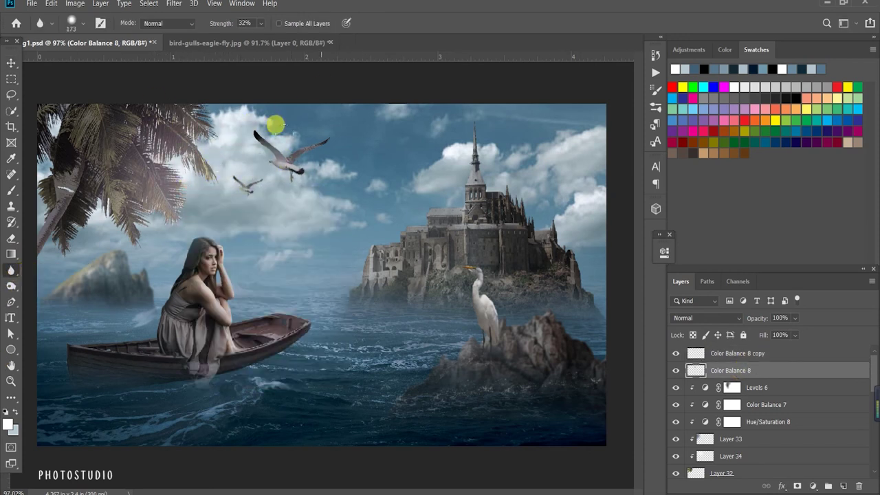
left_click(731, 353)
scroll(199, 242, "down", 1)
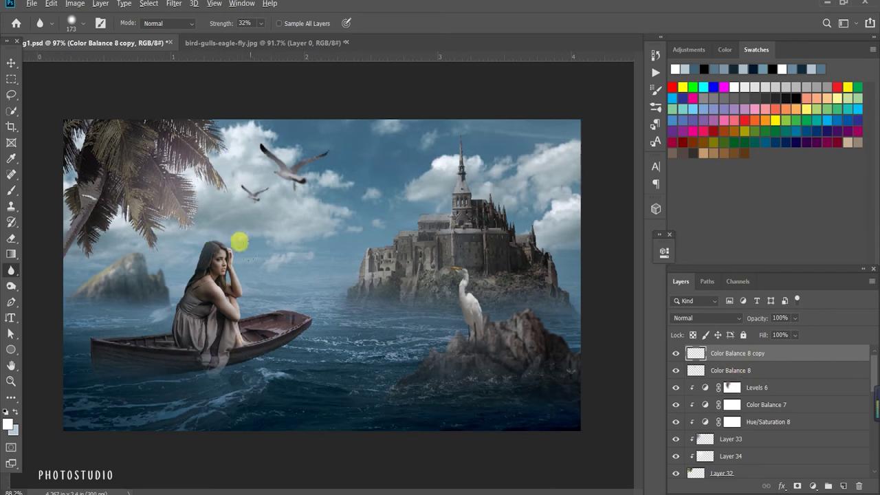
left_click(11, 63)
- Duplicate a third seagull and place it, slightly enlarged, left of the castle spire
mouse_move(298, 171)
left_mouse_down()
mouse_move(330, 246)
mouse_move(299, 220)
mouse_move(445, 153)
mouse_move(364, 157)
left_mouse_up()
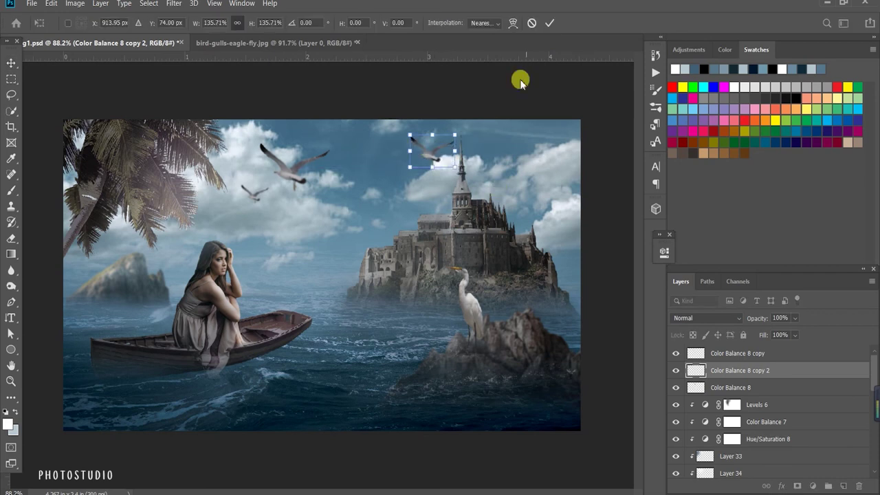
key("Return")
left_click_drag(430, 155, 372, 152)
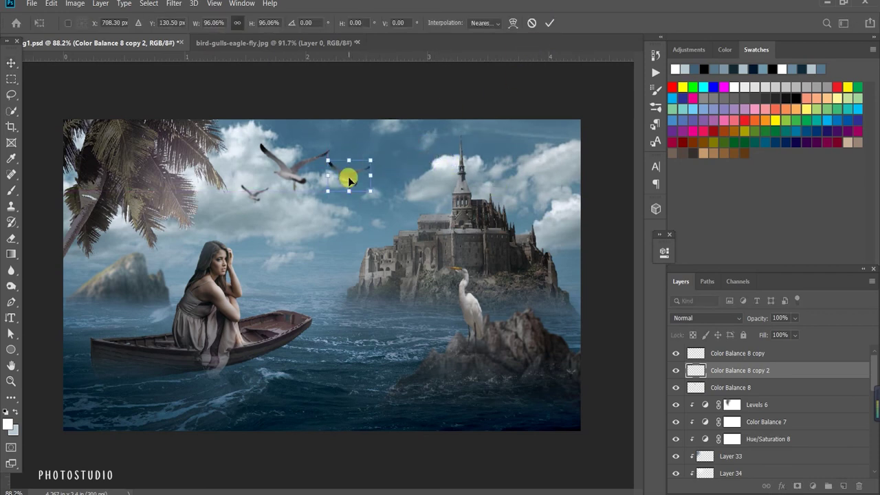
left_click(550, 22)
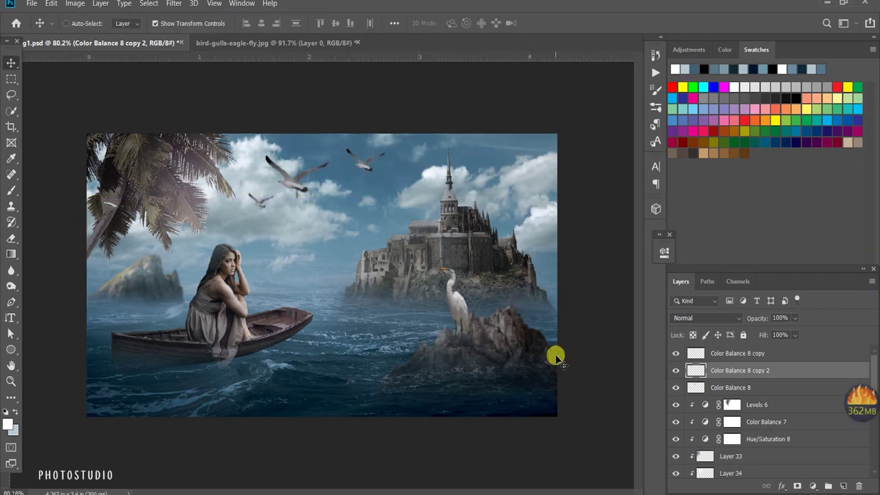
scroll(388, 206, "up", 3)
mouse_move(367, 141)
left_mouse_down()
mouse_move(341, 130)
mouse_move(347, 238)
left_mouse_up()
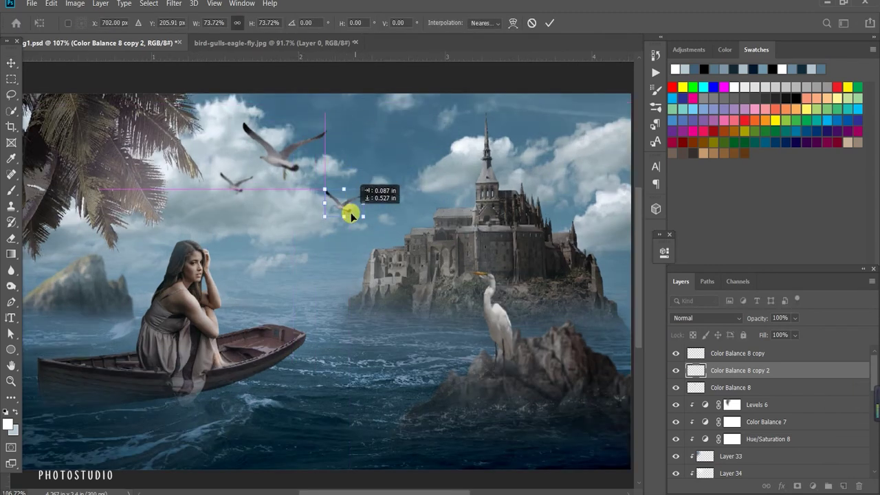
left_click(550, 22)
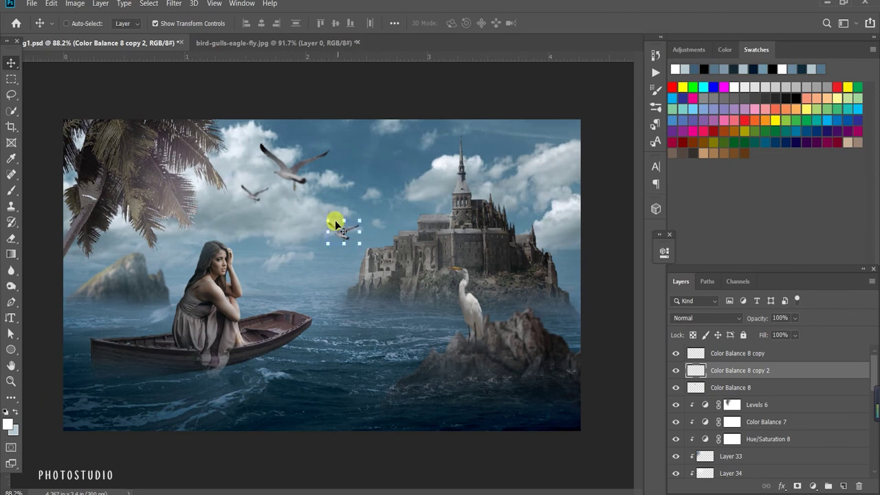
left_click_drag(328, 220, 320, 216)
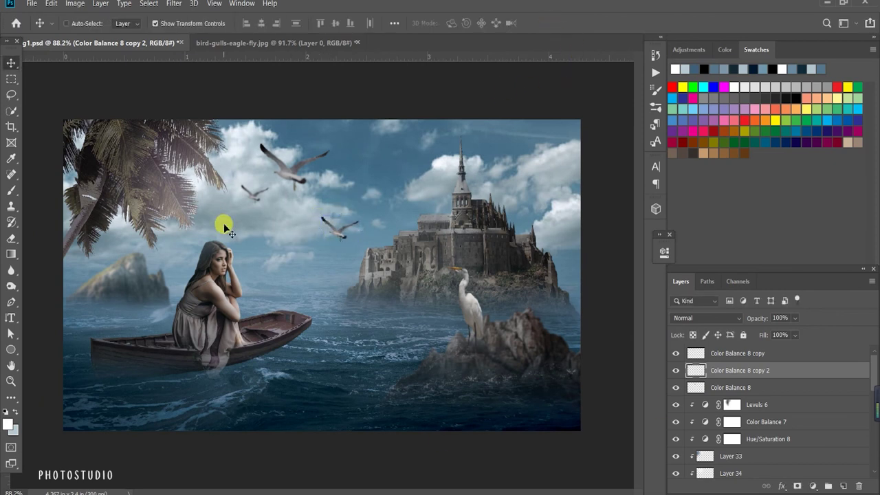
- Zoom out and select Color Balance 8 copy and Color Balance 8 together
key("ctrl+minus")
key("ctrl+plus")
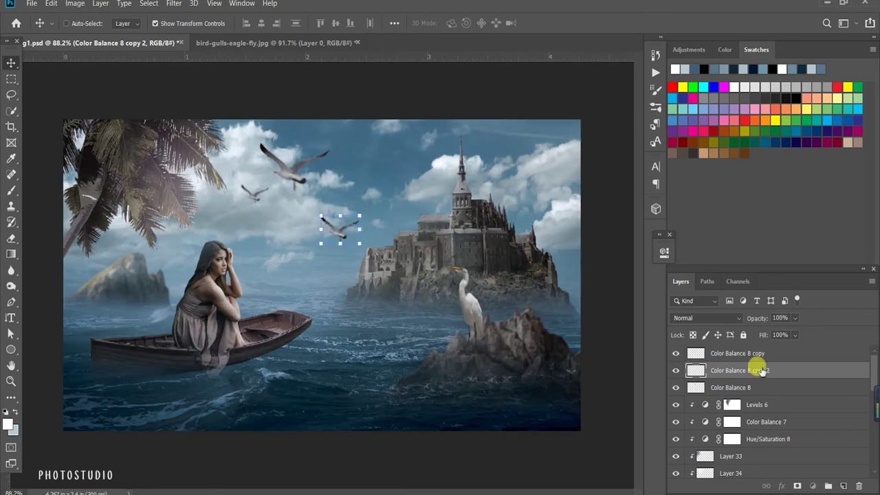
left_click(756, 354, "shift")
left_click(763, 390, "shift")
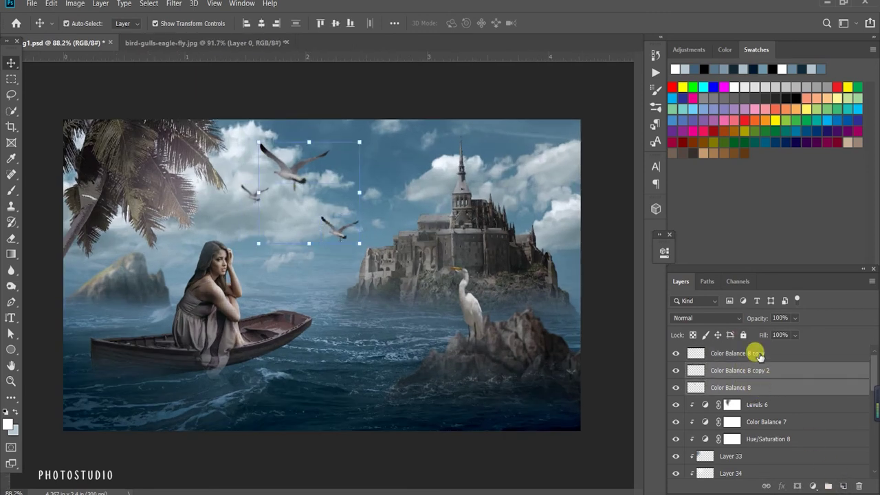
- Group the gull layers down to Layer 32 into Group 3 and collapse rock 1
left_click(756, 353, "shift")
left_click(828, 485)
left_click(761, 375)
scroll(753, 425, "down", 2)
left_click(753, 425, "shift")
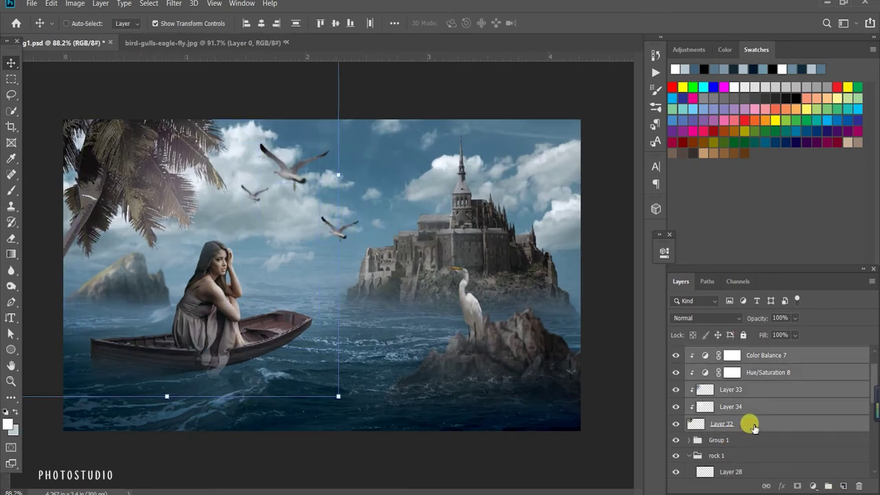
key("ctrl+g")
left_click(689, 398)
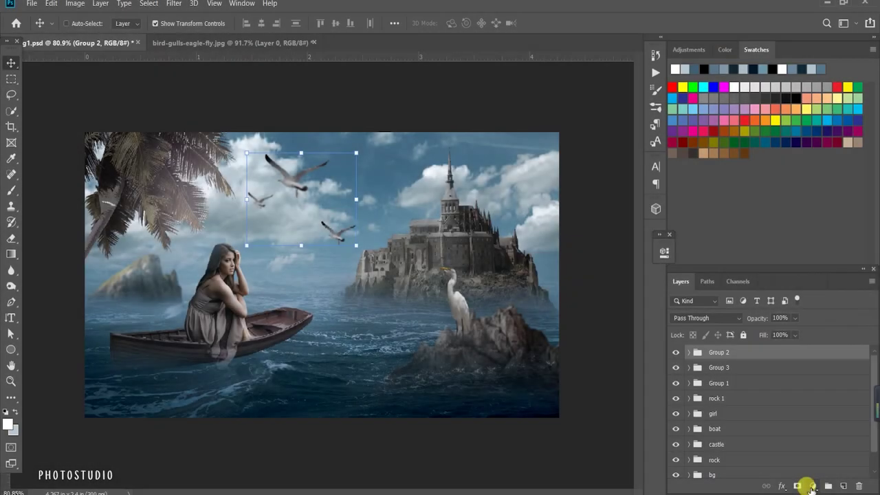
- Add a whole-scene Hue/Saturation 9 adjustment with saturation lowered to -16
left_click(813, 485)
left_click(832, 372)
mouse_move(568, 355)
left_mouse_down()
mouse_move(557, 359)
mouse_move(555, 343)
left_mouse_up()
left_click(632, 247)
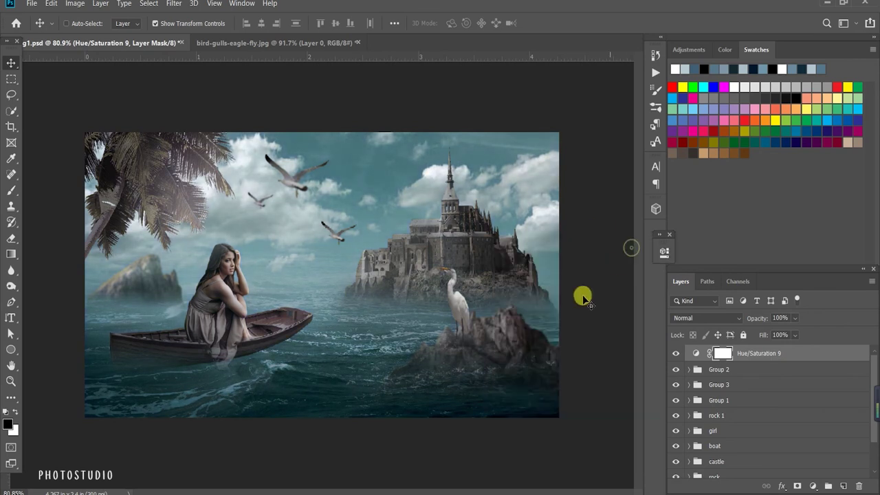
scroll(357, 242, "up", 2)
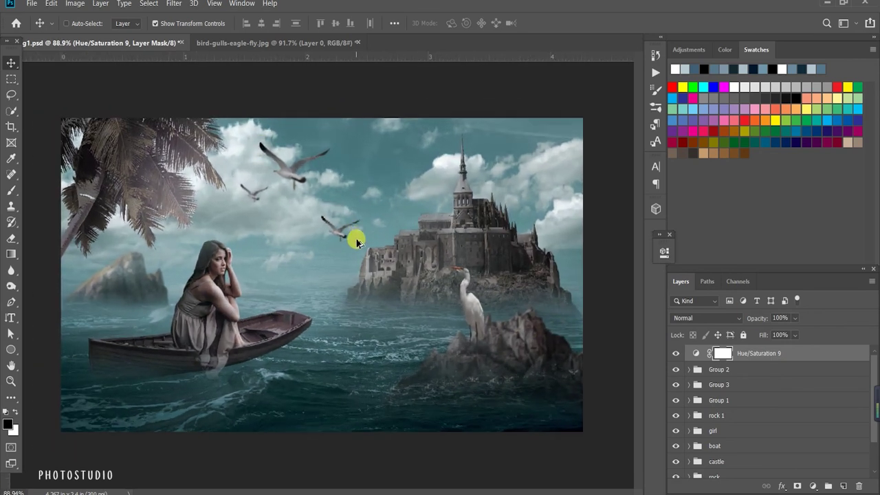
scroll(433, 285, "down", 2)
scroll(527, 305, "down", 2)
scroll(363, 338, "up", 1)
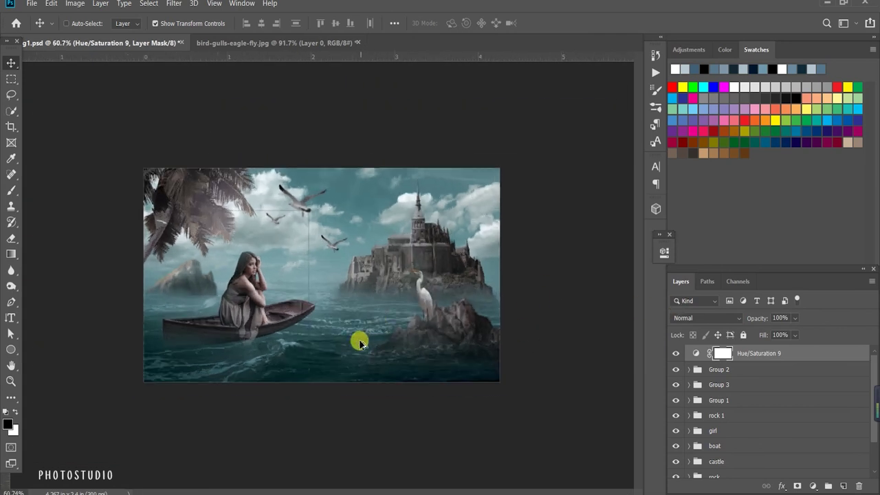
scroll(234, 323, "up", 2)
left_click(696, 353)
- Add a saturated orange Color Fill 2 blended in Color mode at 24% opacity
left_click(812, 487)
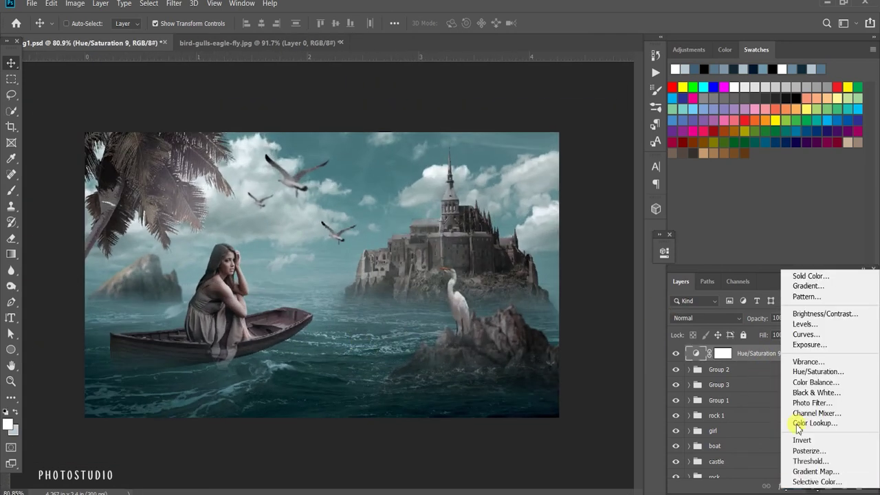
left_click(810, 276)
left_click_drag(676, 312, 676, 298)
left_click_drag(606, 226, 657, 163)
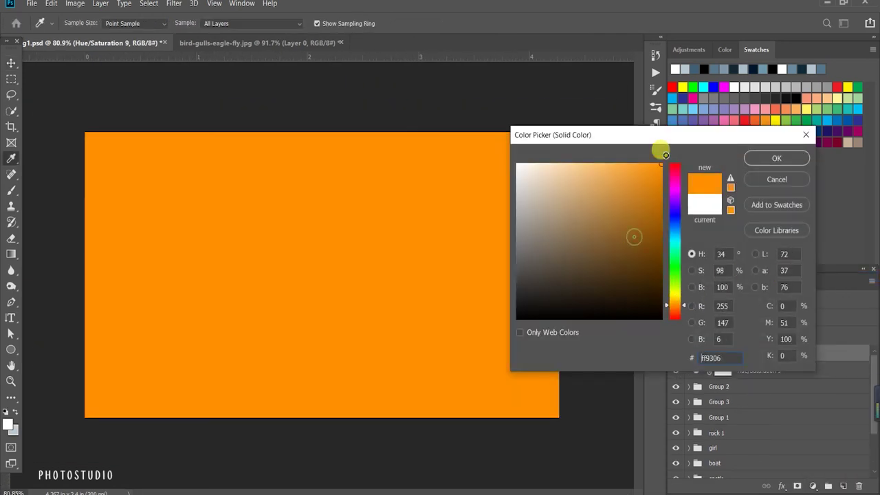
left_click(776, 159)
left_click(708, 318)
left_click(702, 472)
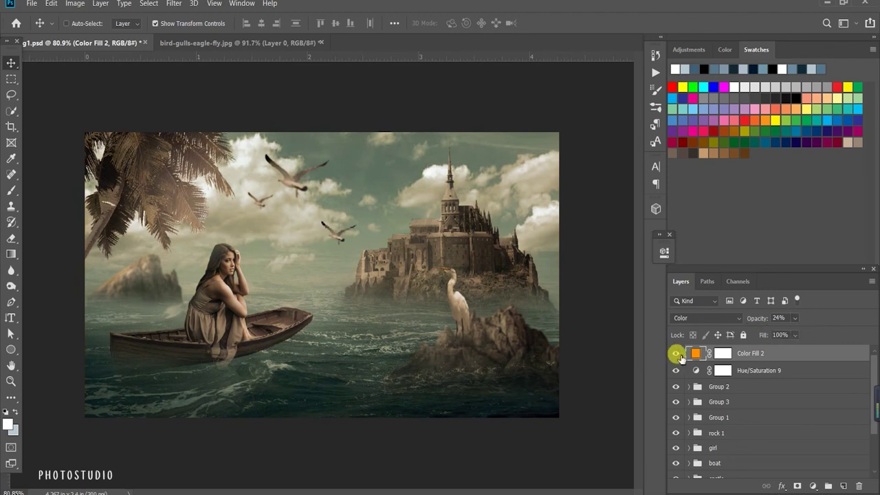
scroll(322, 278, "up", 1)
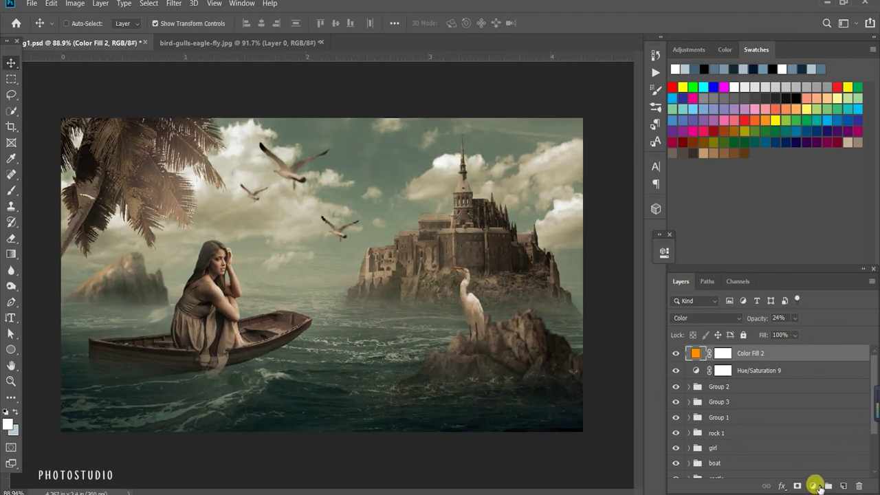
- Add a reversed black-to-white radial Gradient Fill, discarding a mistaken Gradient Map
left_click(814, 486)
left_click(801, 474)
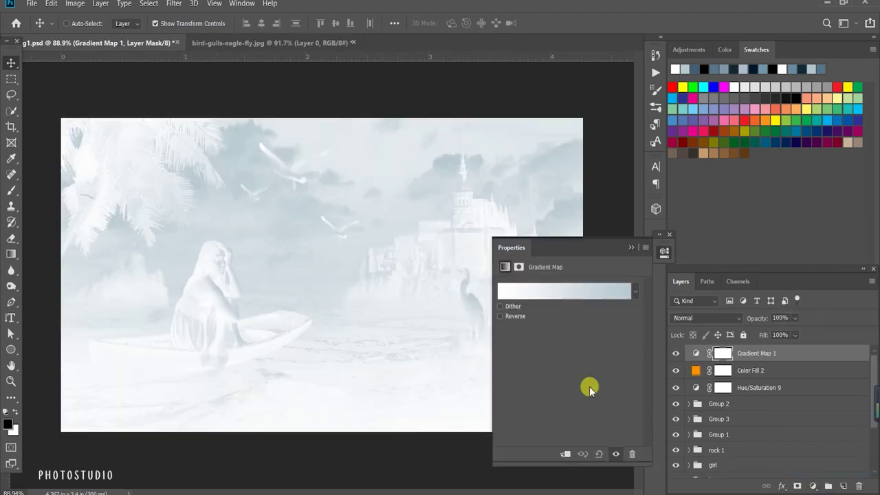
left_click_drag(743, 352, 858, 486)
left_click(814, 486)
left_click(807, 284)
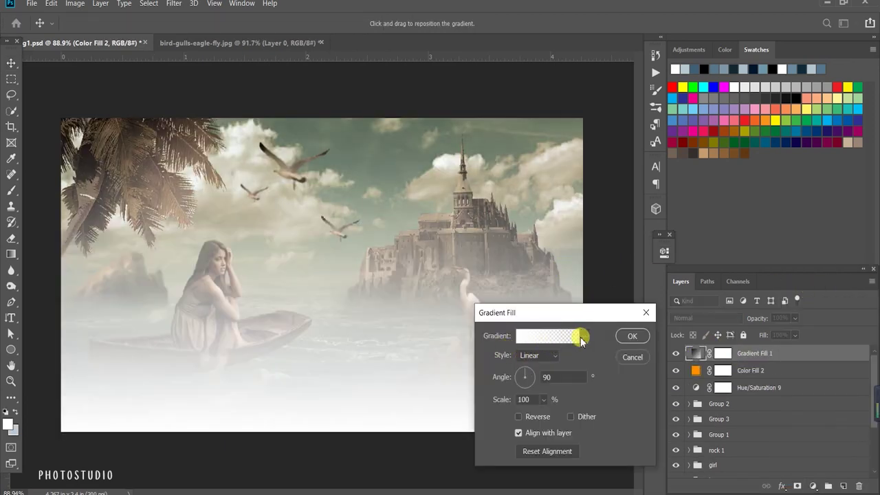
left_click(567, 337)
left_click(581, 199)
left_click(659, 159)
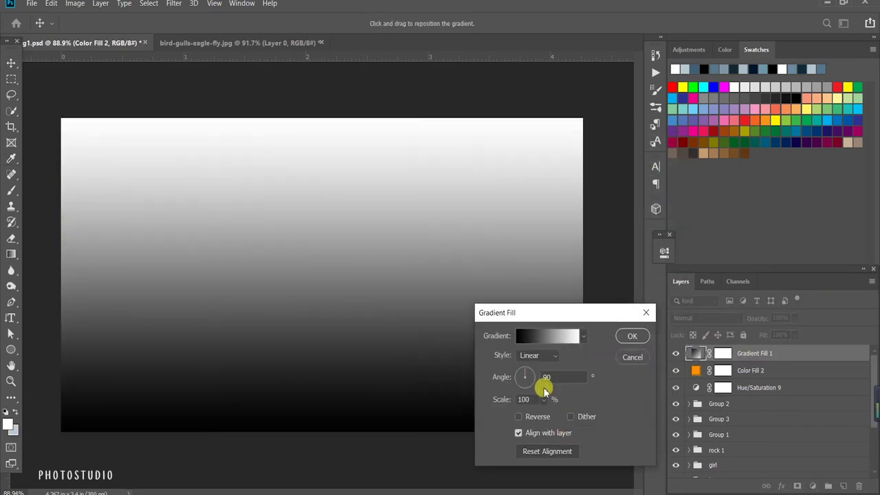
left_click(535, 416)
left_click(538, 355)
left_click(533, 323)
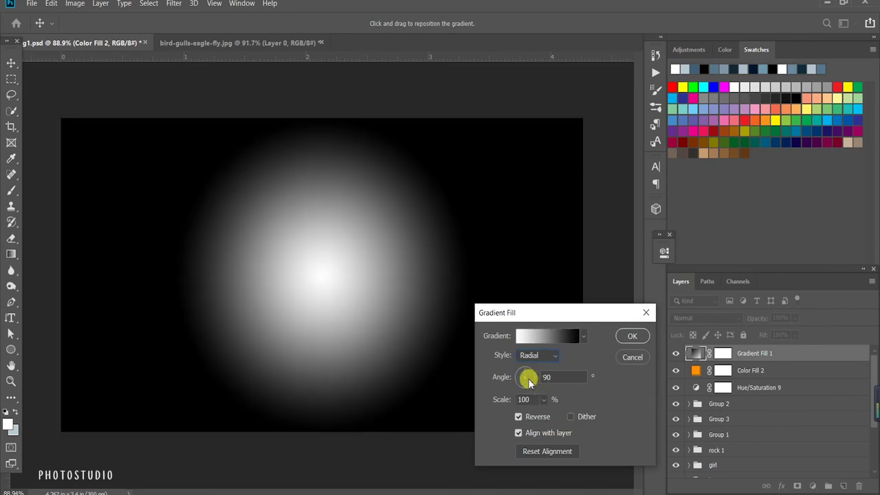
- Reposition the vignette centre and set the gradient angle to 70.85 and scale 188
left_click_drag(344, 309, 416, 256)
left_click_drag(528, 381, 530, 374)
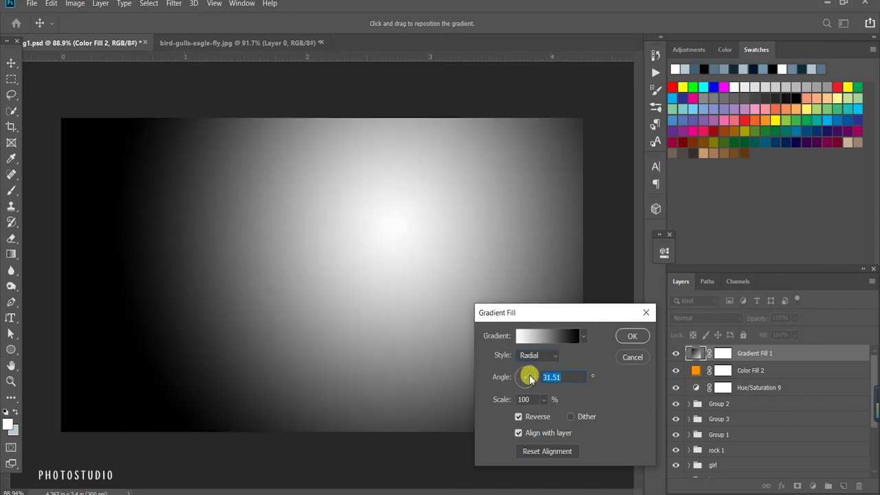
left_click(627, 338)
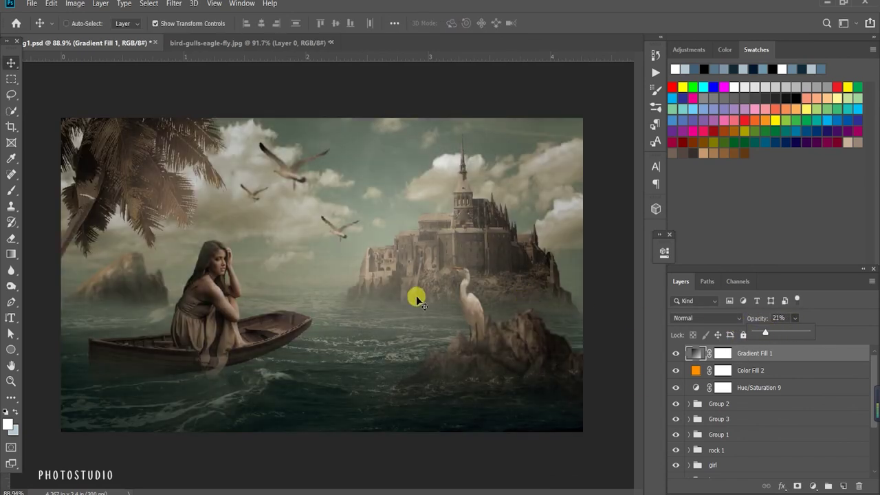
double_click(696, 353)
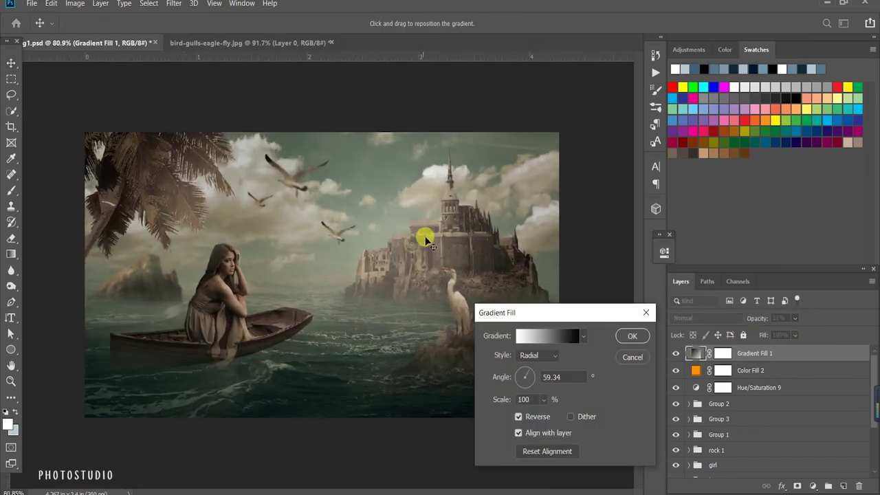
left_click_drag(535, 377, 530, 367)
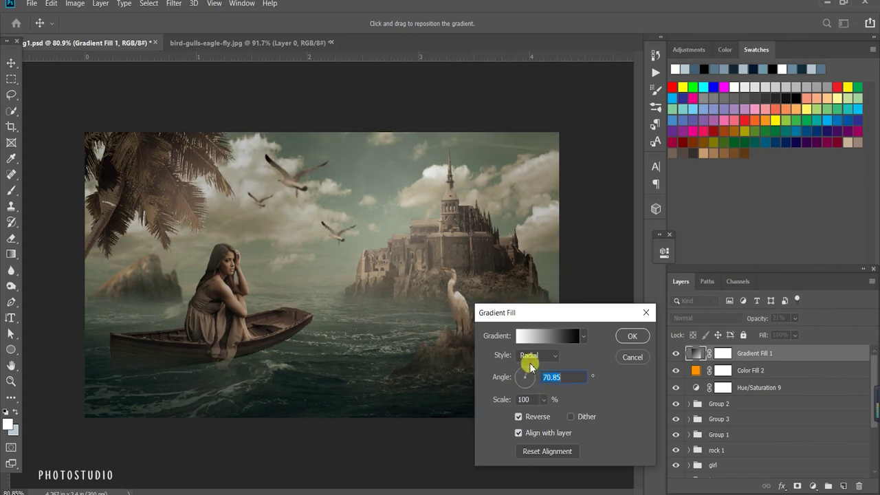
left_click(544, 399)
left_click_drag(543, 416, 551, 417)
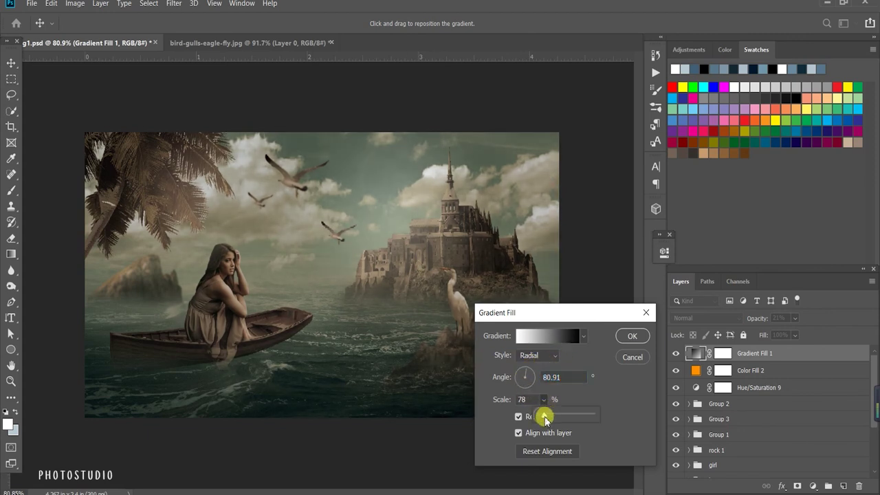
left_click_drag(440, 220, 347, 255)
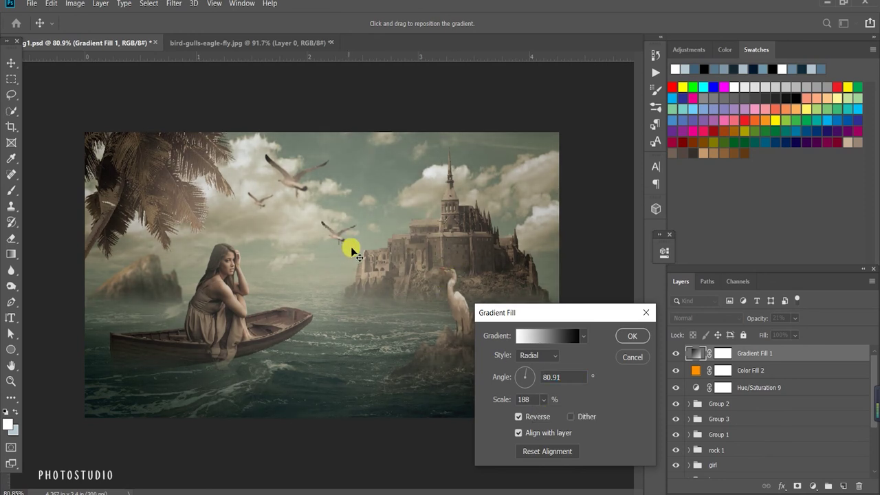
left_click(646, 313)
- Compare the vignette on and off, then reduce its scale to 155
left_click(674, 354)
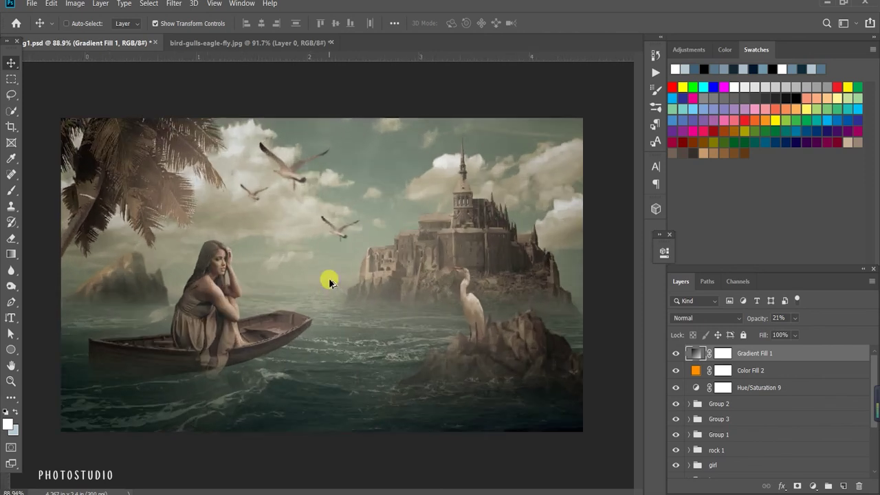
left_click(674, 353)
left_click(676, 353)
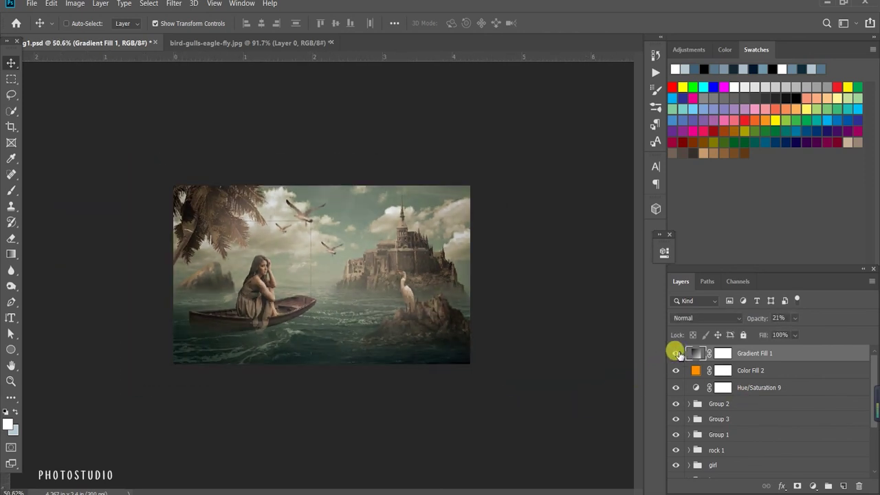
double_click(696, 354)
left_click_drag(544, 400, 545, 416)
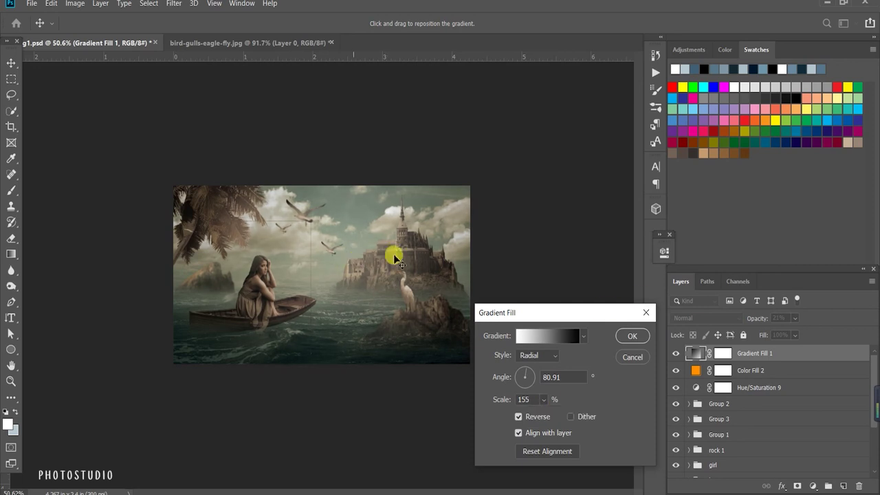
left_click(632, 336)
- Lower Gradient Fill 1's layer opacity to 14%
scroll(444, 282, "up", 3)
left_click(795, 335)
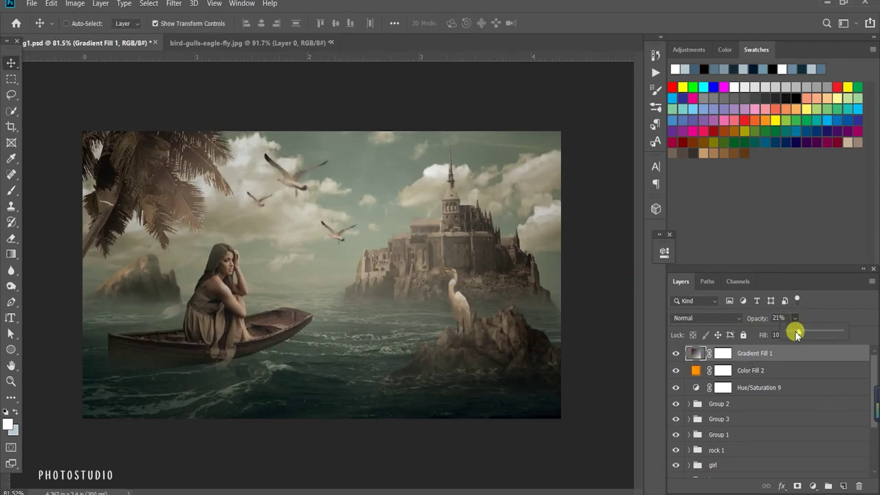
left_click_drag(795, 335, 795, 331)
left_click(814, 486)
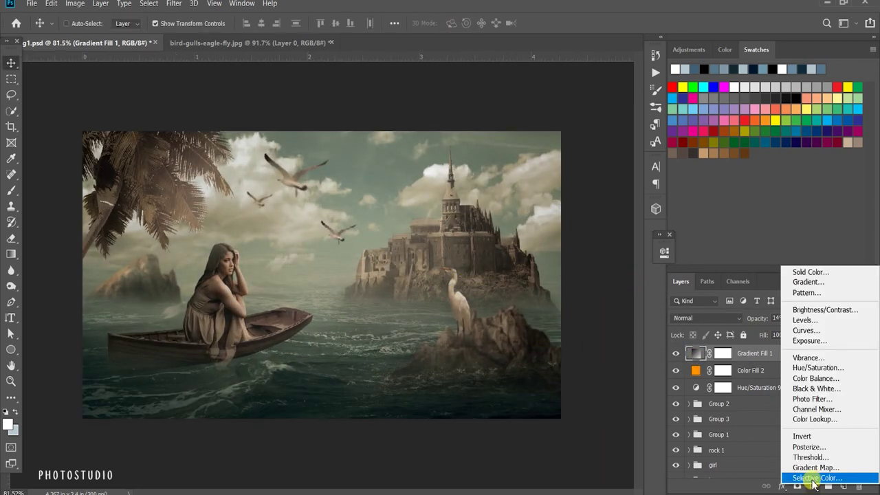
- Add Curves 3, pulling the midtones down and lifting the upper curve slightly
left_click(829, 339)
left_click_drag(583, 359, 567, 393)
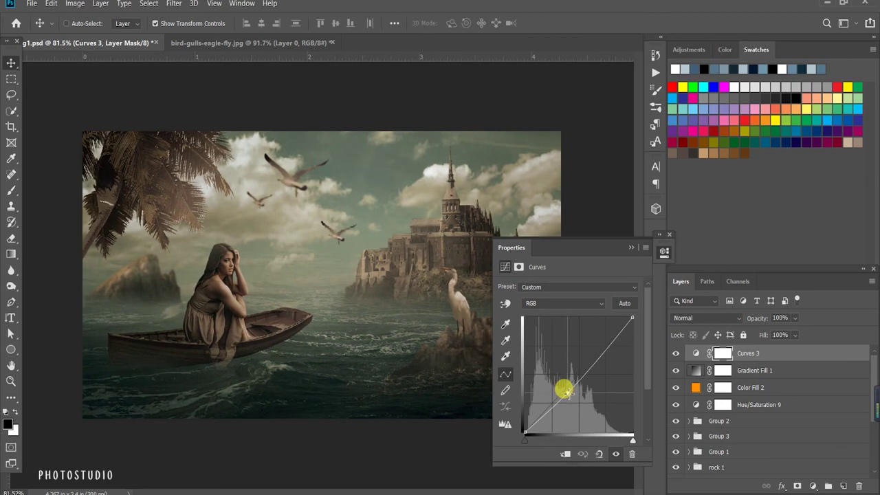
left_click_drag(567, 392, 570, 393)
mouse_move(601, 356)
left_mouse_down()
mouse_move(596, 346)
mouse_move(602, 352)
left_mouse_up()
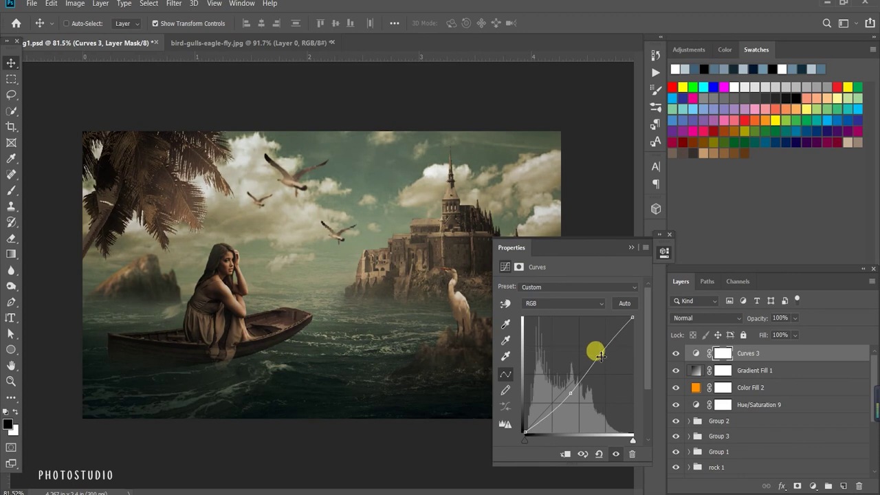
left_click(675, 353)
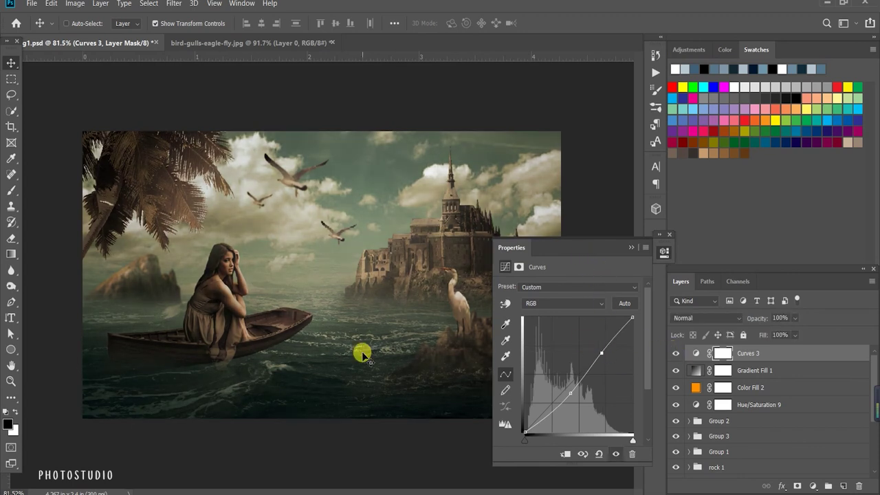
- Reshape Curves 3 with a lowered top end and darker midpoint, and ready a soft brush
scroll(362, 354, "down", 2)
mouse_move(570, 393)
left_mouse_down()
mouse_move(574, 365)
mouse_move(579, 378)
left_mouse_up()
left_click_drag(632, 317, 633, 334)
left_click_drag(579, 381, 581, 387)
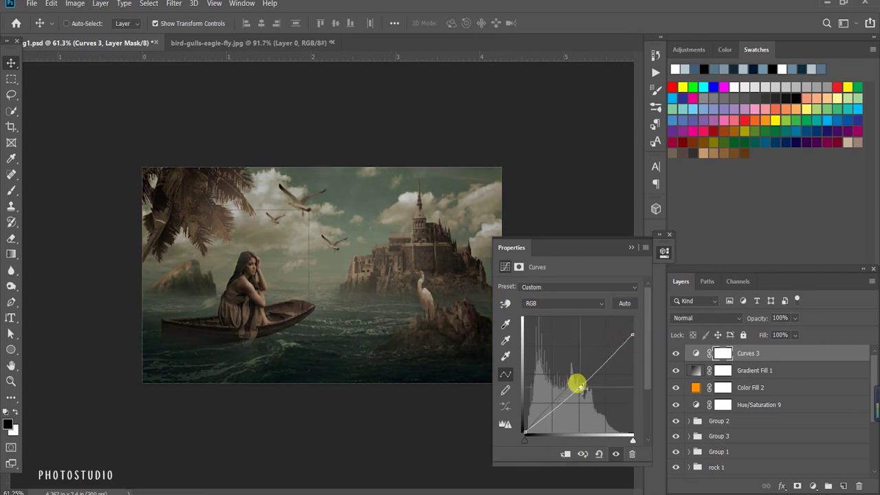
key("ctrl+0")
left_click(355, 295)
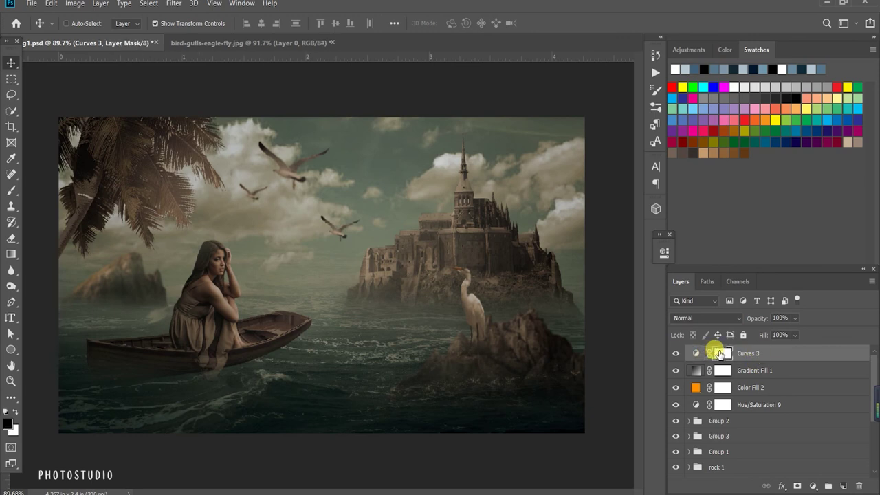
key("b")
right_click(330, 275)
mouse_move(334, 269)
left_mouse_down()
mouse_move(310, 151)
mouse_move(185, 204)
mouse_move(291, 242)
mouse_move(433, 142)
mouse_move(236, 212)
mouse_move(459, 304)
left_mouse_up()
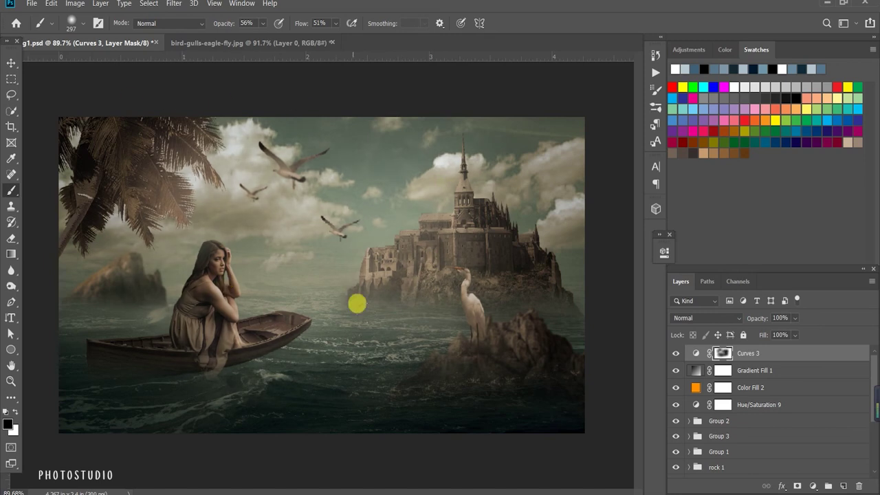
scroll(468, 317, "down", 3)
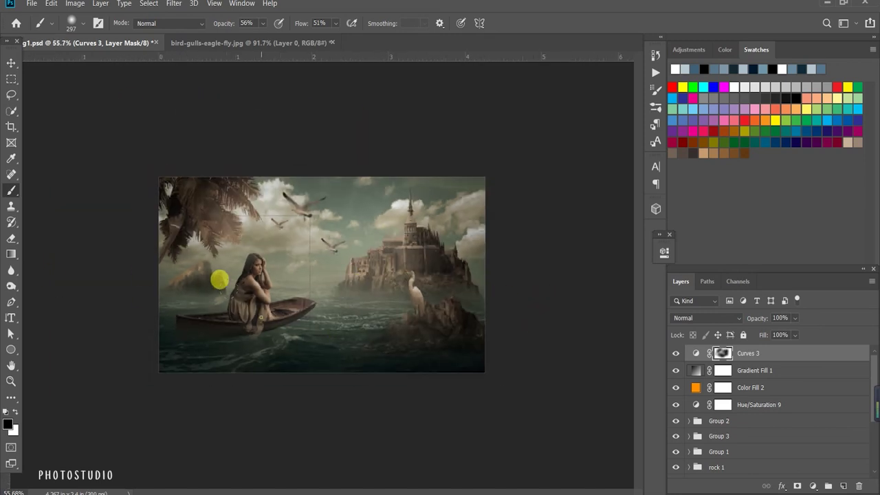
scroll(478, 264, "up", 2)
scroll(401, 379, "down", 3)
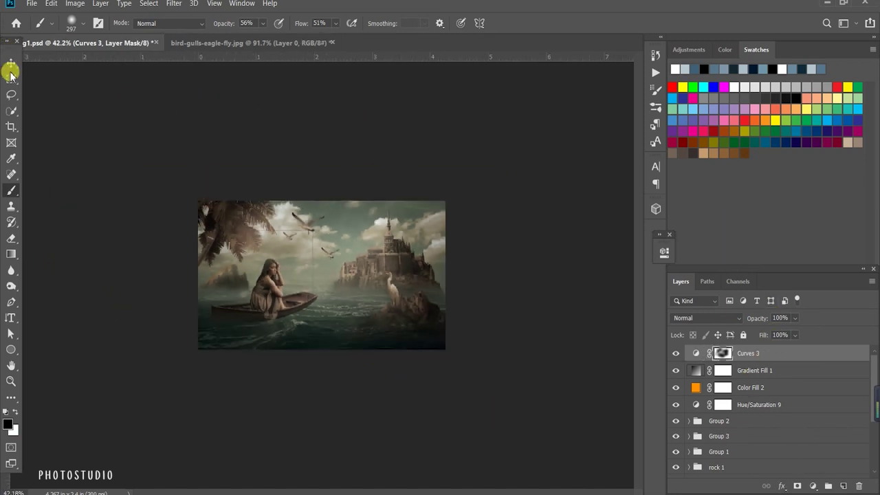
left_click(11, 61)
scroll(179, 182, "up", 2)
scroll(243, 263, "up", 1)
scroll(493, 309, "up", 2)
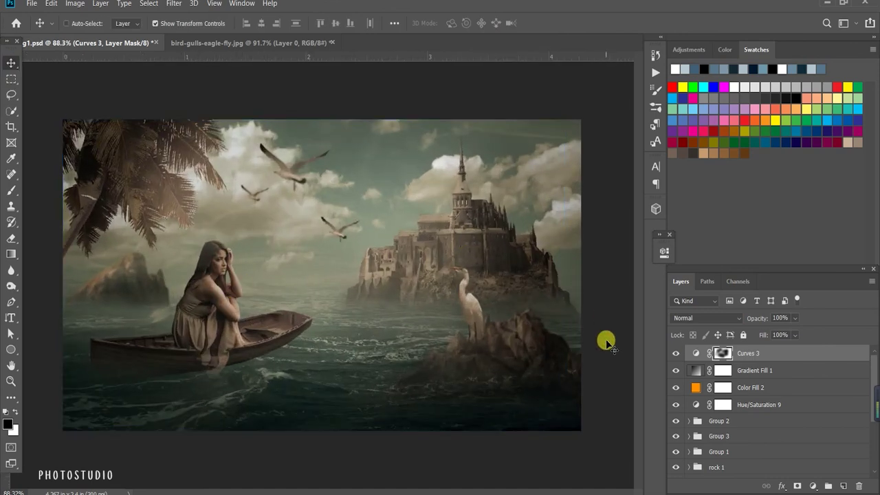
scroll(531, 411, "down", 1)
scroll(528, 420, "up", 1)
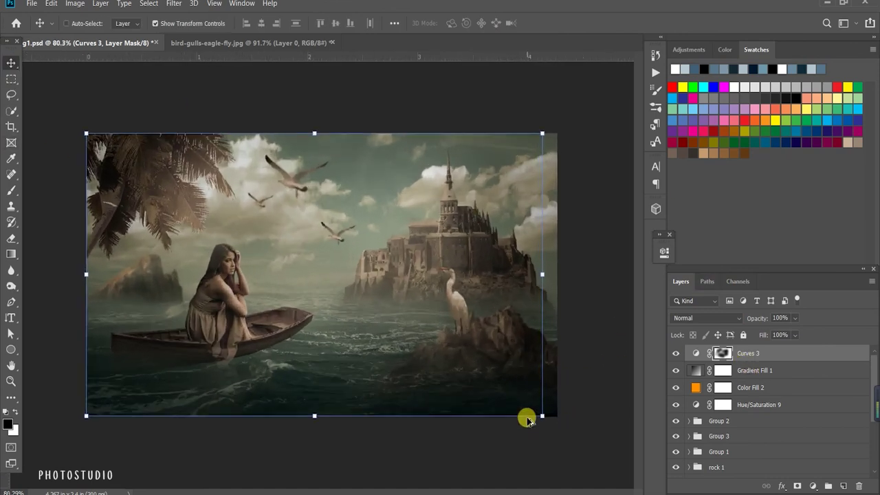
left_click(676, 370)
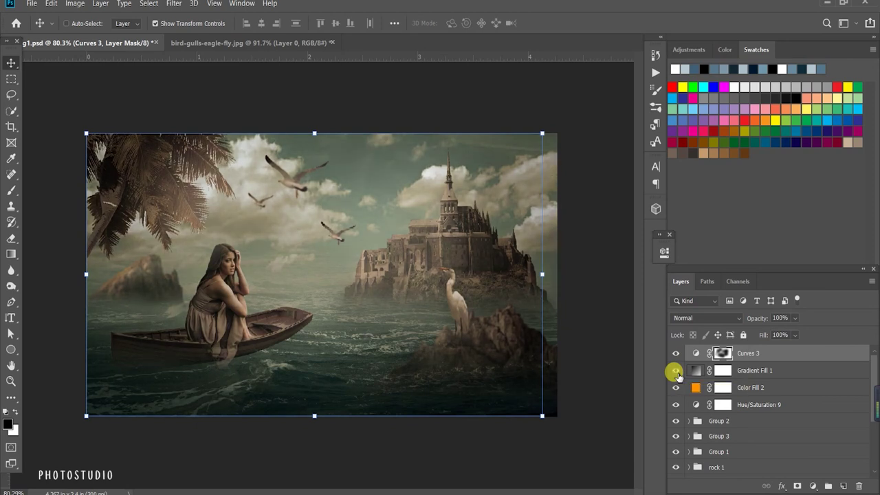
left_click(813, 486)
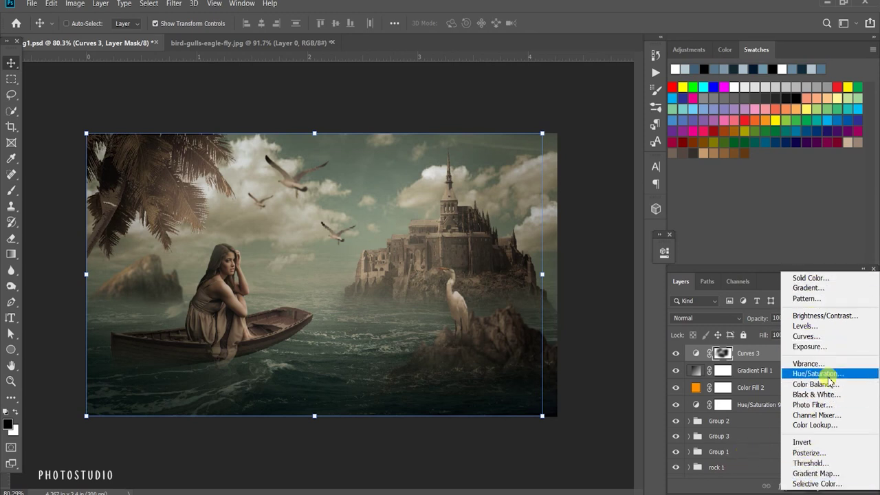
key("Escape")
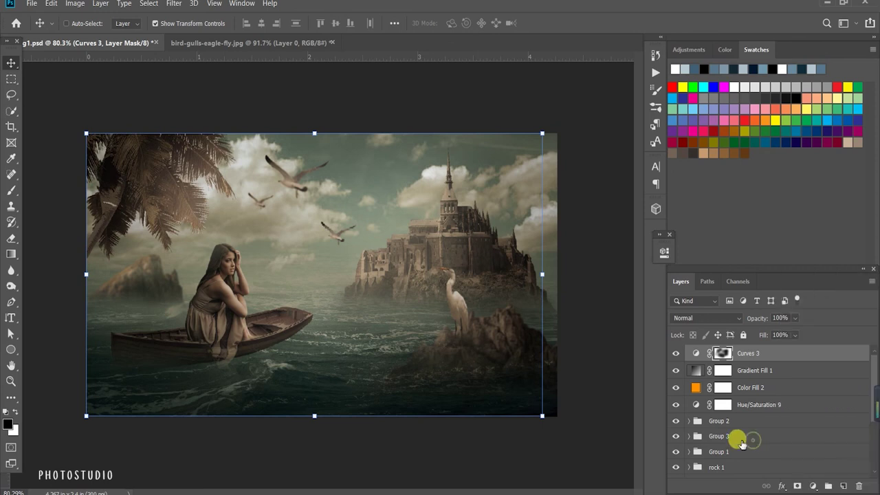
scroll(526, 351, "down", 2)
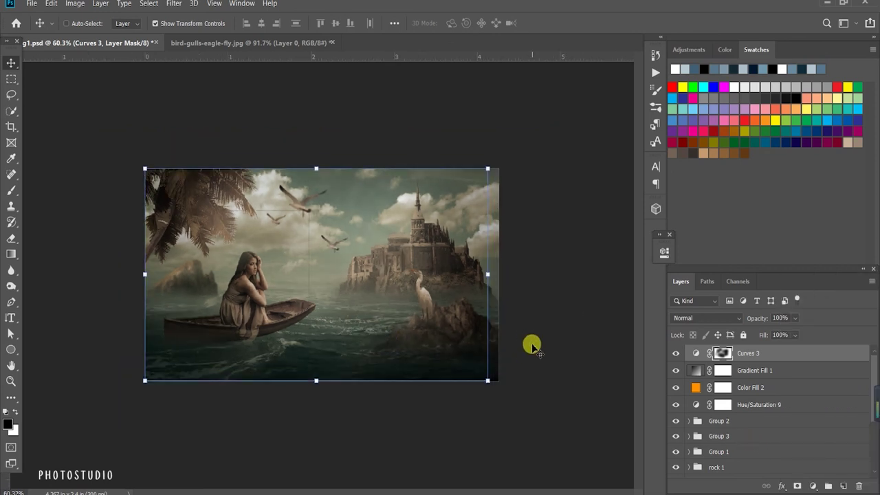
left_click(8, 79)
scroll(322, 273, "up", 3)
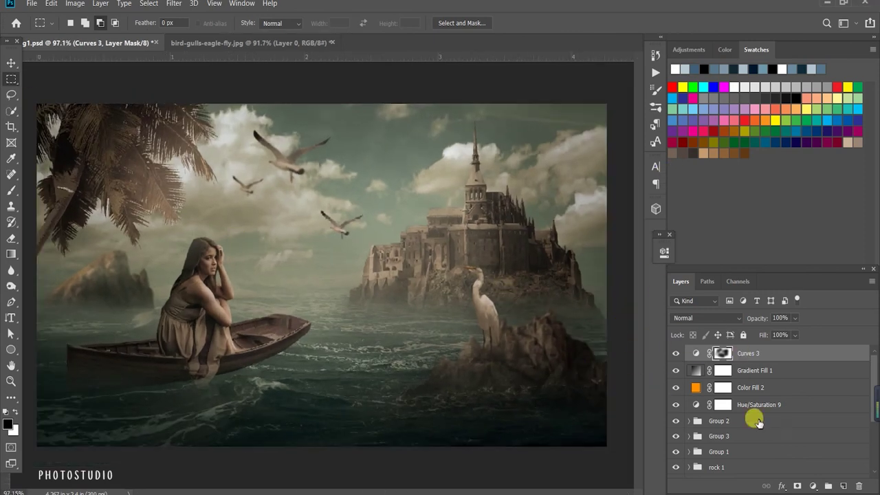
left_click(813, 487)
- Add Color Balance 9 with Midtones +2/+8/−2 and Shadows +3/0/+9, comparing before and after
left_click(810, 386)
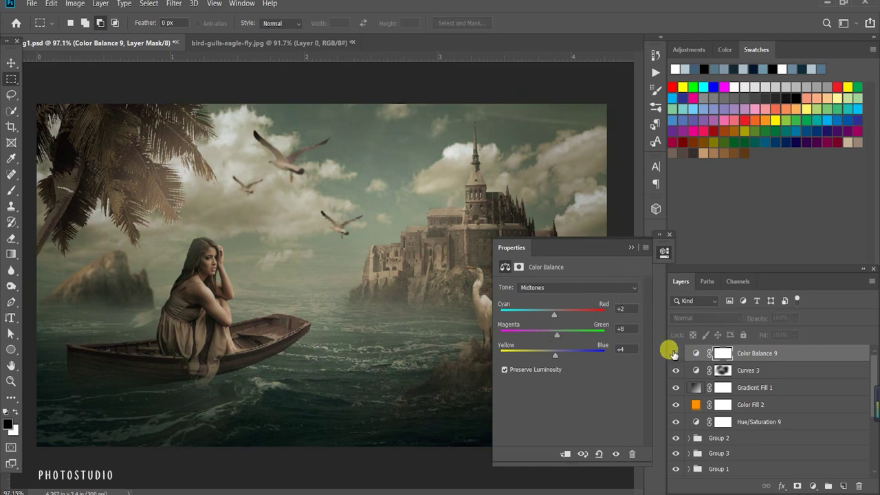
key("ctrl+minus")
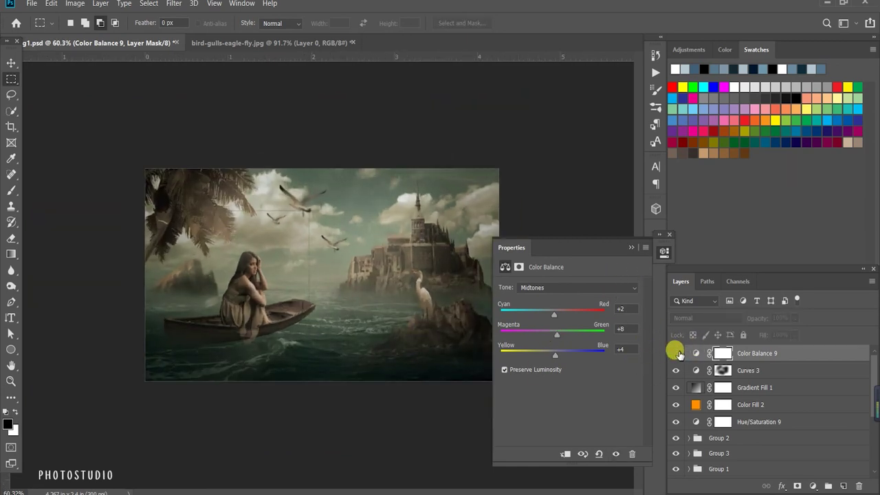
scroll(313, 362, "up", 2)
left_click(562, 288)
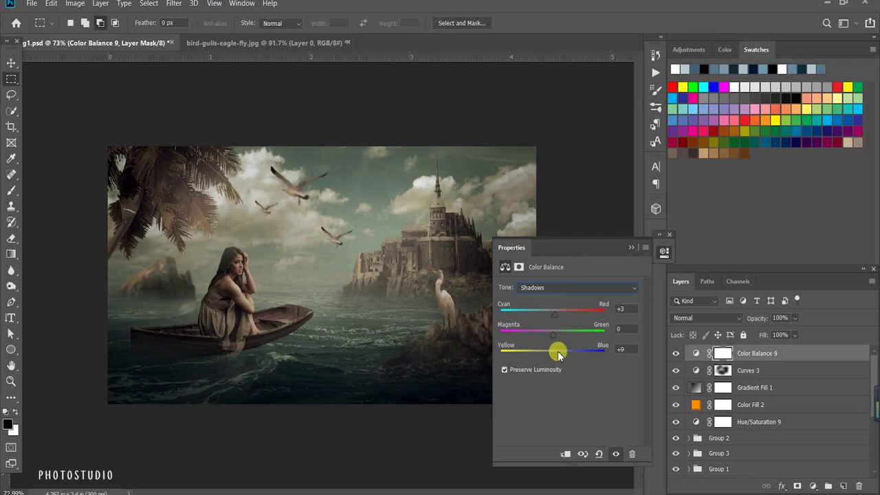
left_click(646, 242)
scroll(559, 339, "down", 2)
scroll(516, 344, "down", 1)
left_click(675, 354)
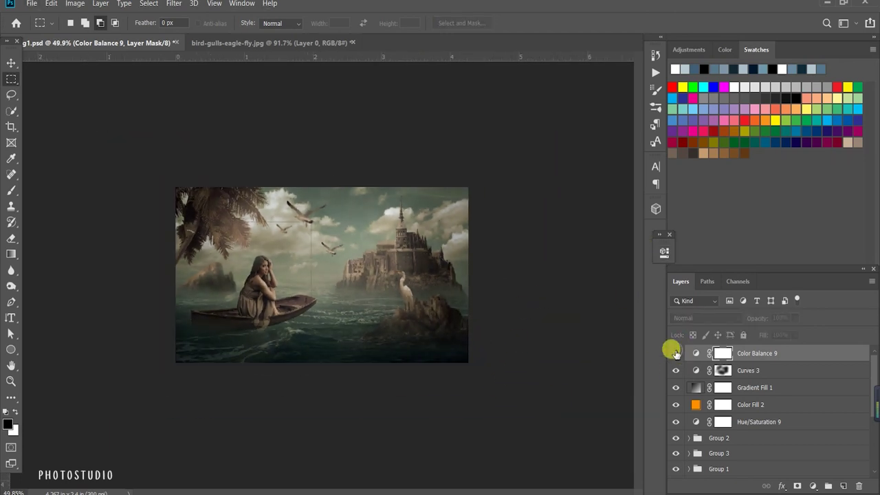
left_click(675, 354)
scroll(539, 346, "down", 1)
scroll(540, 346, "up", 5)
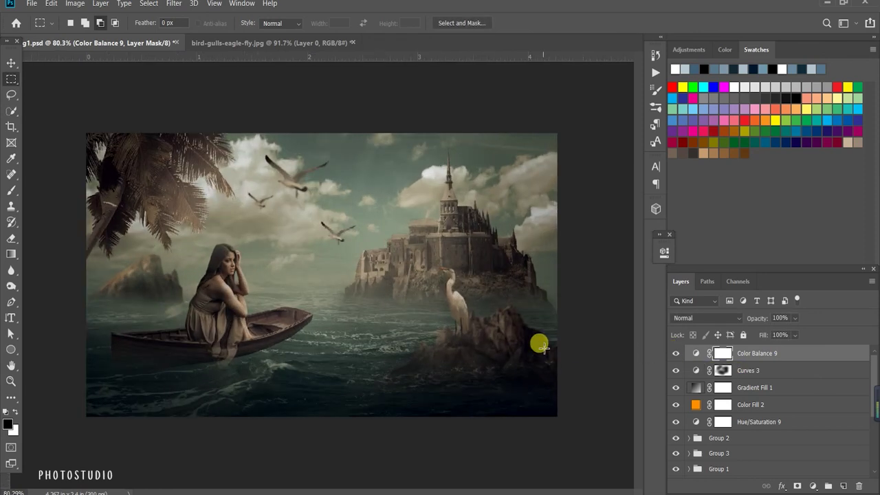
- Set Color Balance 9's Highlights to −5, 0, +3 and zoom into the image
double_click(696, 353)
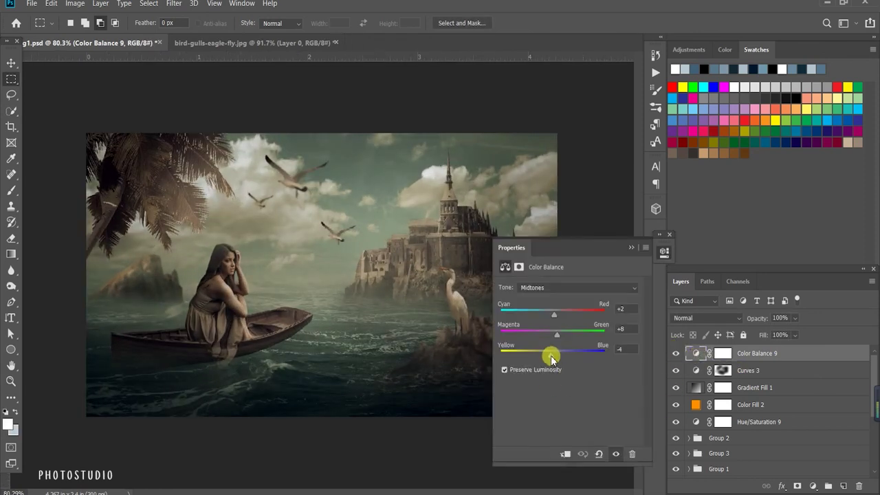
scroll(385, 376, "down", 2)
scroll(385, 376, "down", 1)
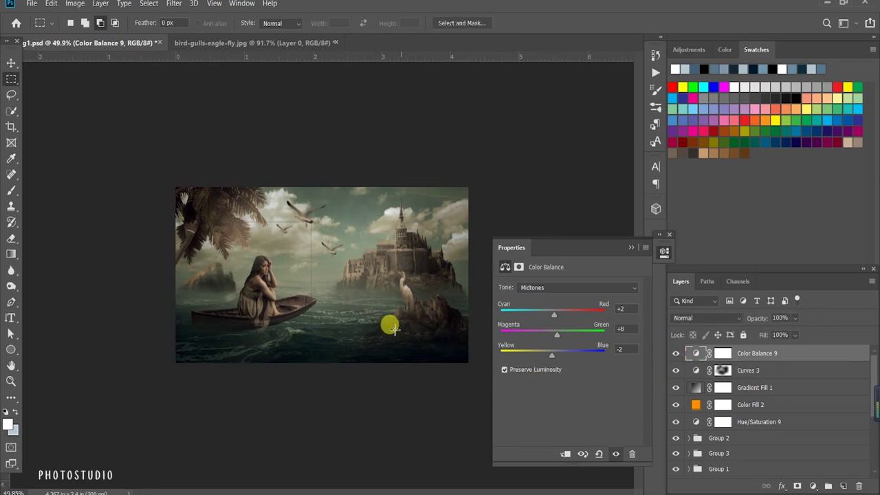
scroll(387, 324, "up", 3)
left_click(571, 288)
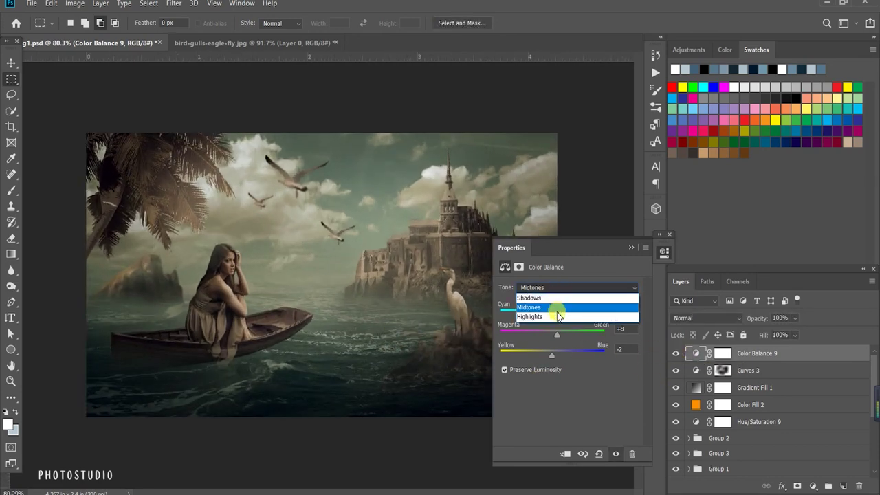
left_click(560, 316)
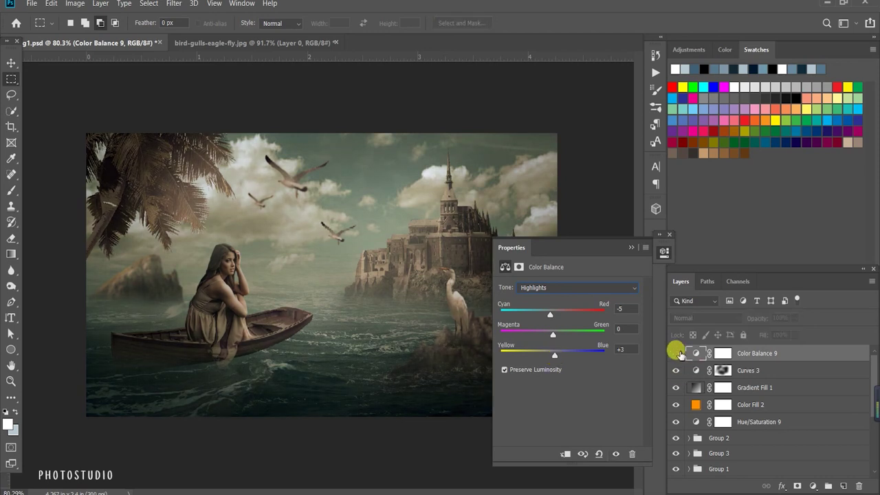
left_click(363, 349)
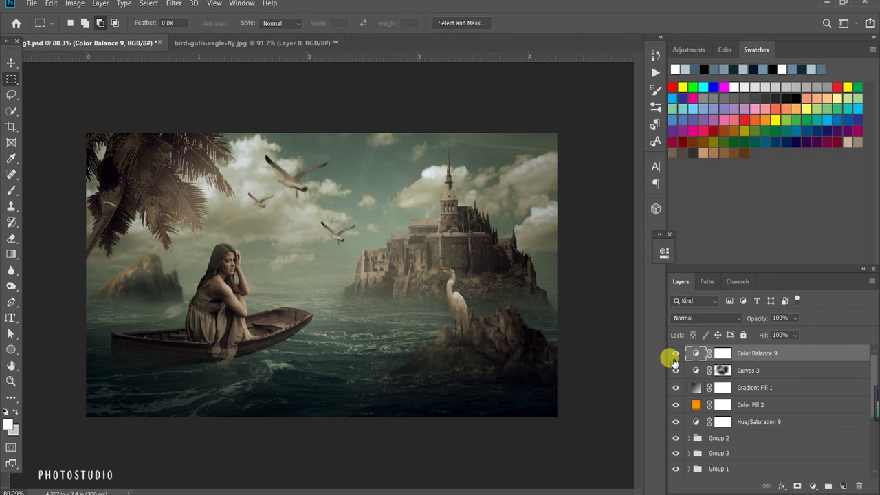
key("z")
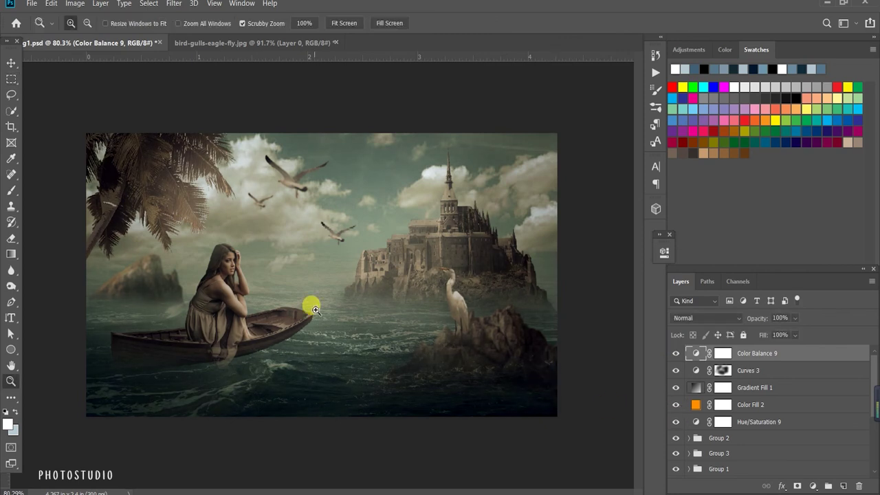
left_click(315, 310)
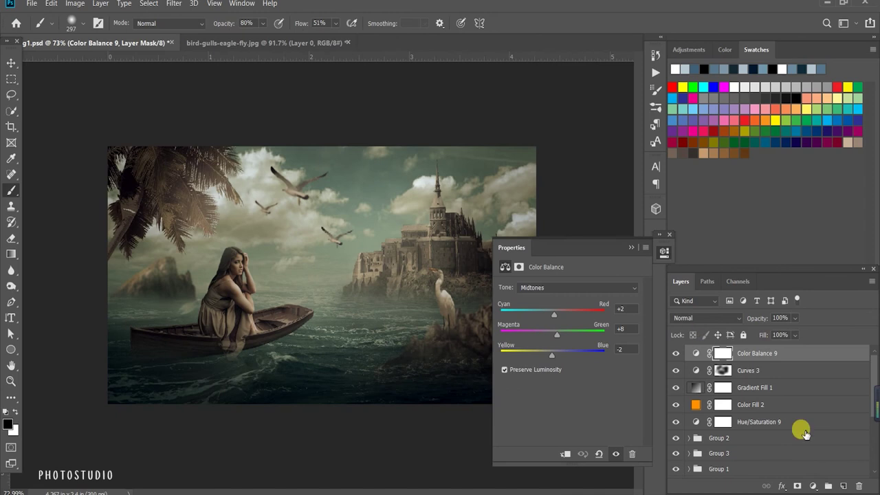
- Add a Brightness/Contrast adjustment layer at Brightness 31, Contrast 12, and toggle it to compare
left_click(812, 486)
left_click(756, 311)
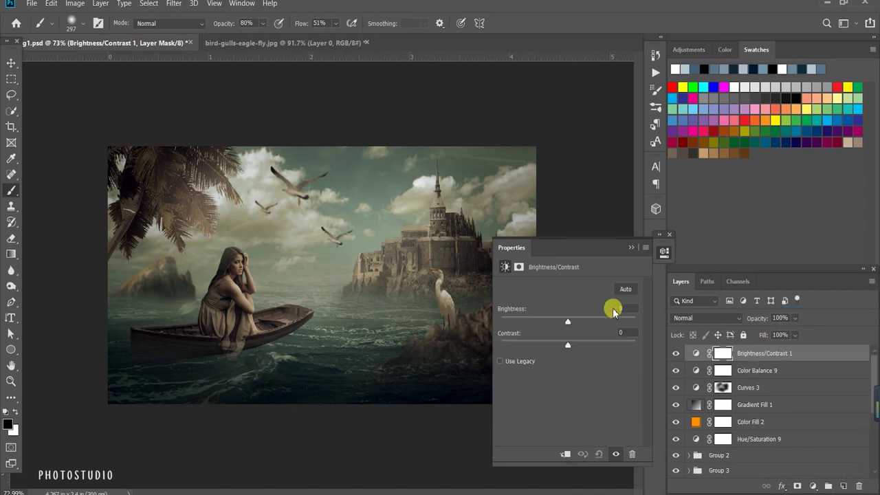
left_click_drag(568, 321, 581, 325)
left_click(571, 344)
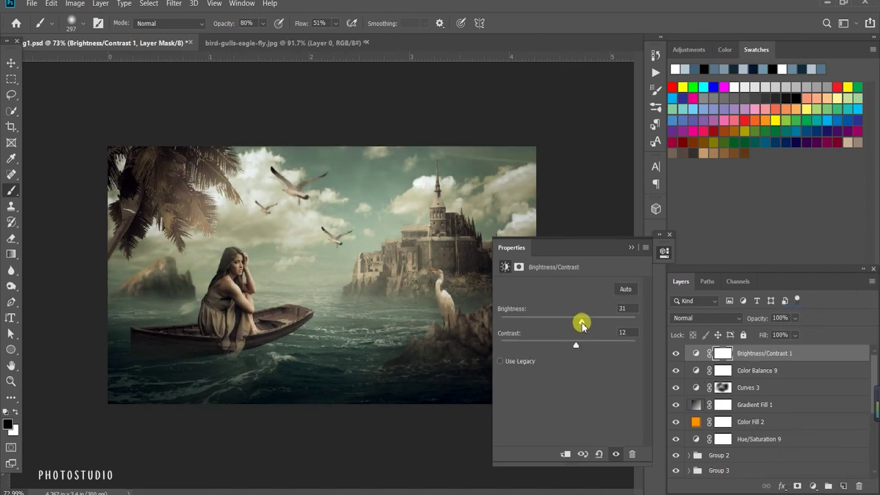
key("ctrl+minus")
left_click(665, 252)
left_click(676, 353)
left_click(676, 354)
- Paint the brightening out of the mask over the rock, the boat and another area
key("ctrl+plus")
mouse_move(49, 138)
left_mouse_down()
mouse_move(281, 261)
mouse_move(183, 334)
left_mouse_up()
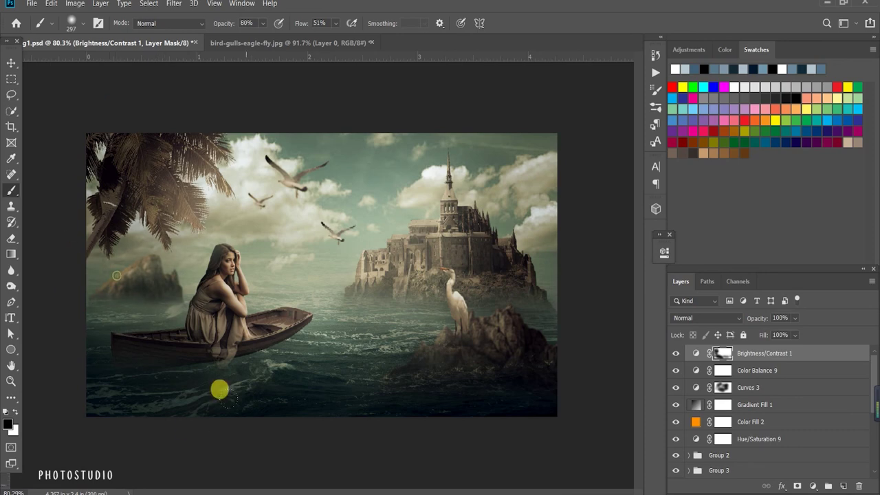
left_click_drag(422, 137, 529, 261)
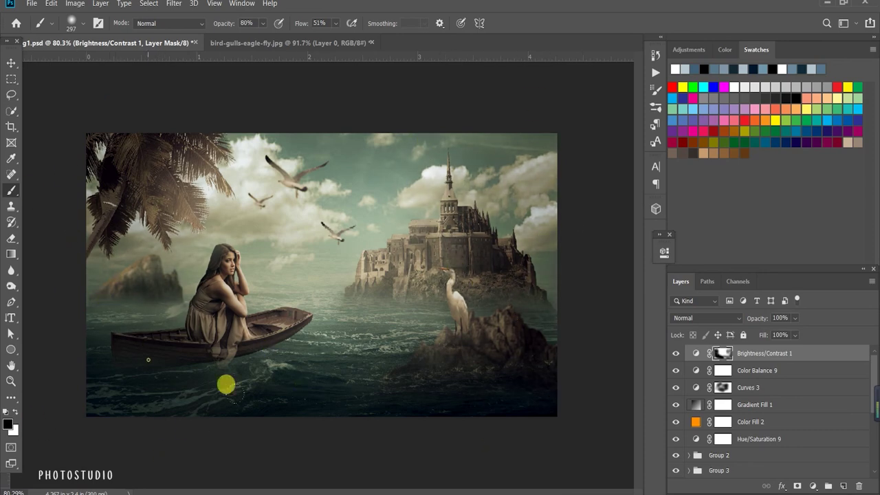
key("ctrl+minus")
key("v")
key("ctrl+0")
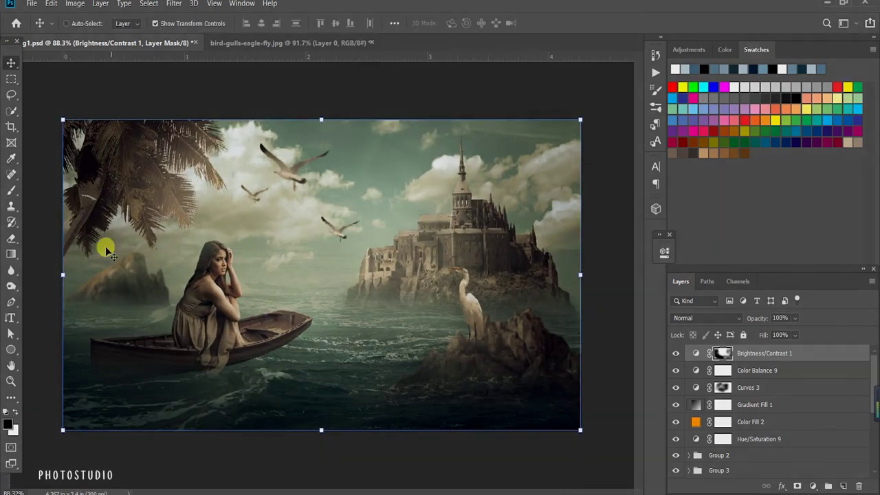